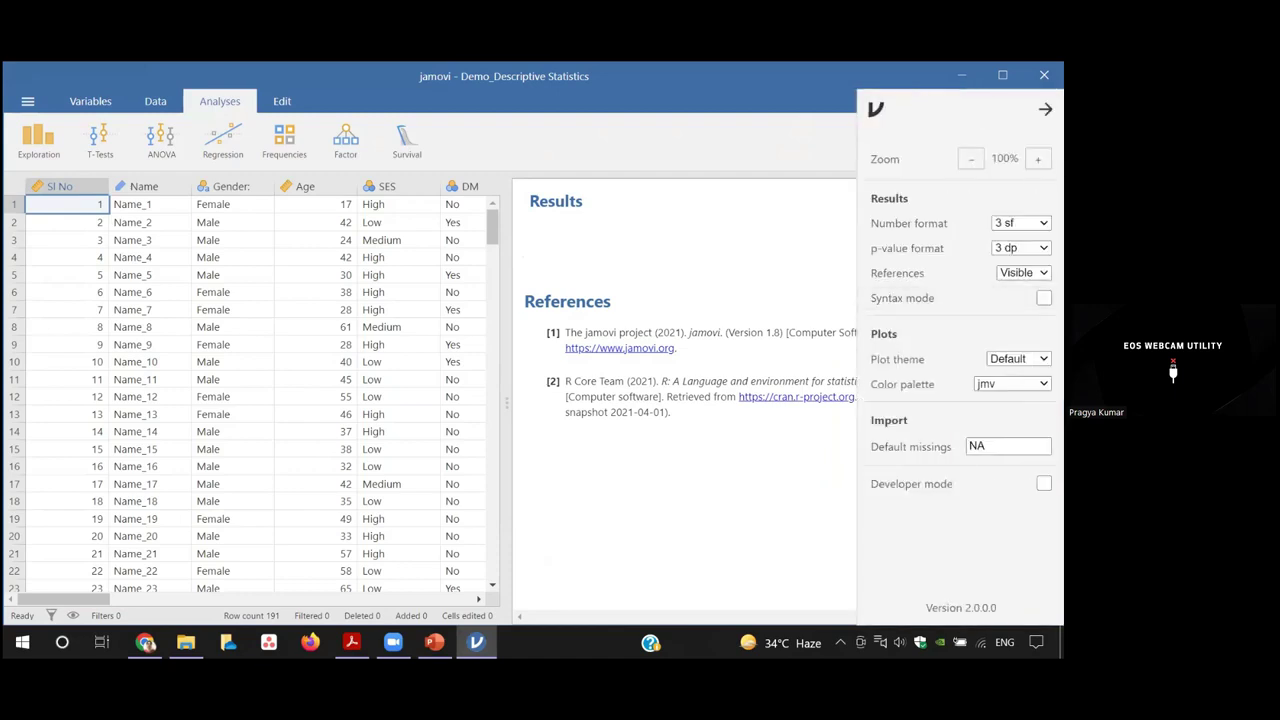
Step: Set the references in the results to Hidden and close the settings
click(1022, 272)
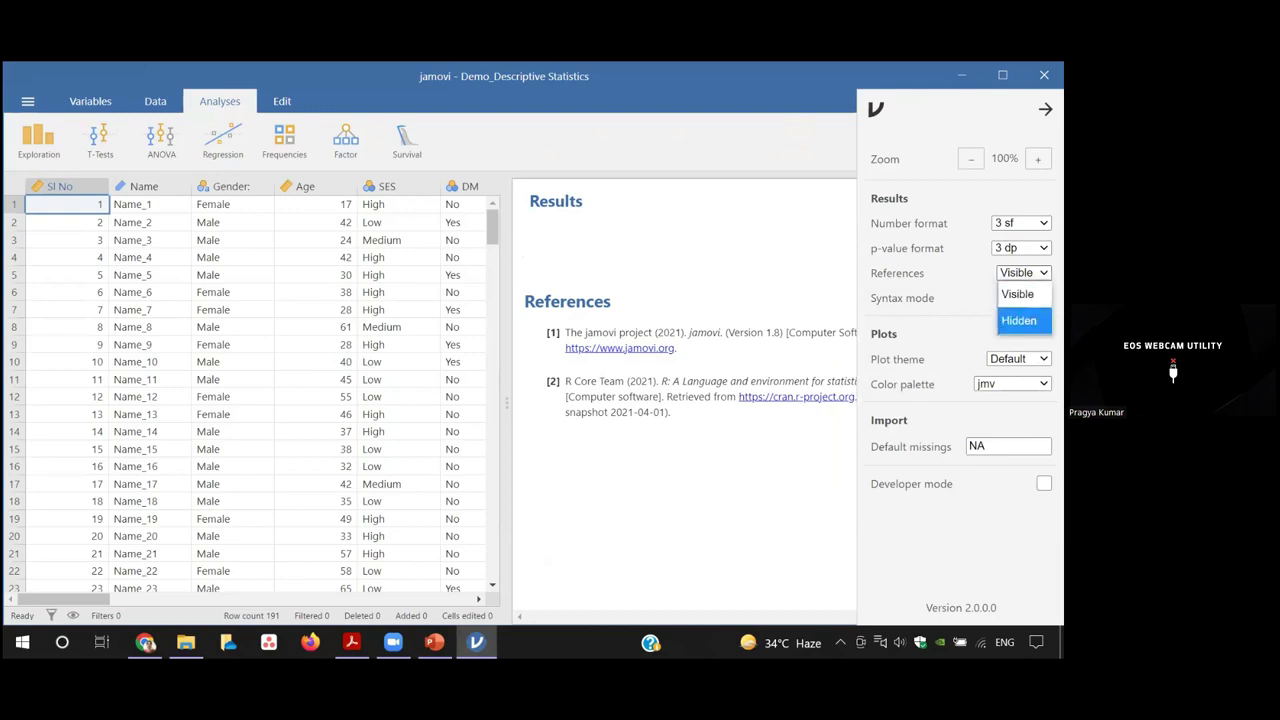
click(1019, 320)
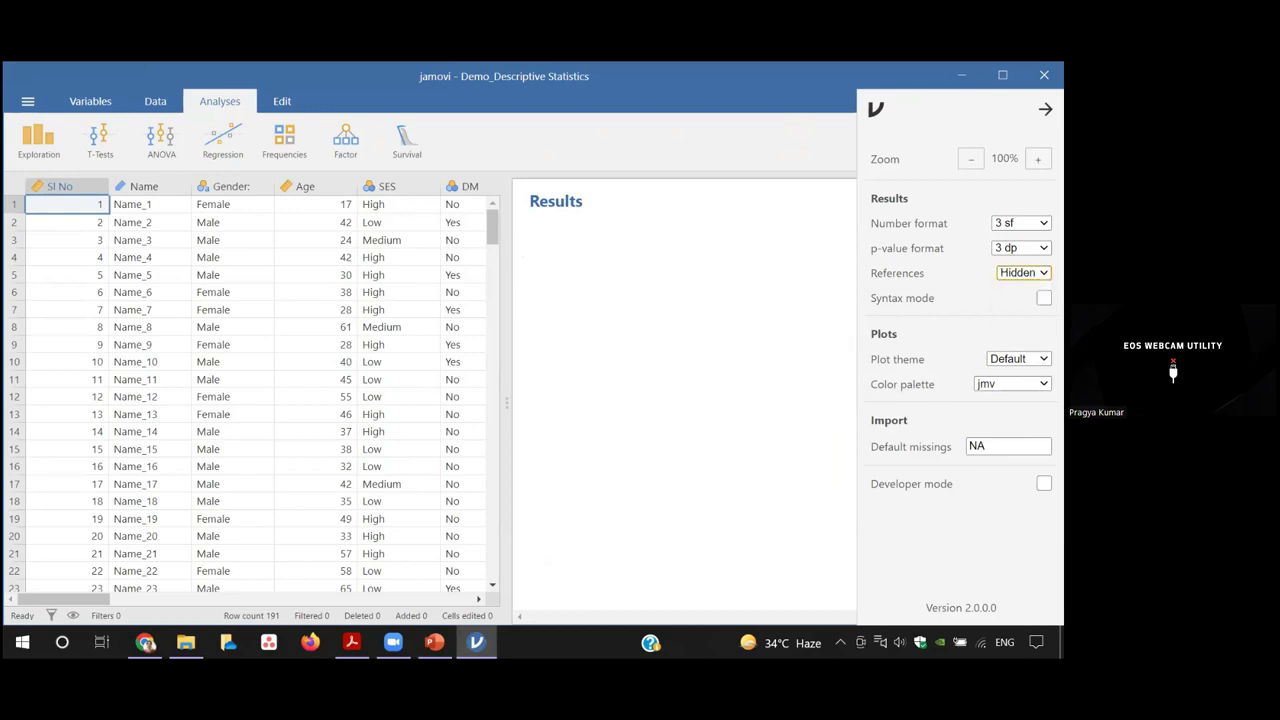
click(810, 340)
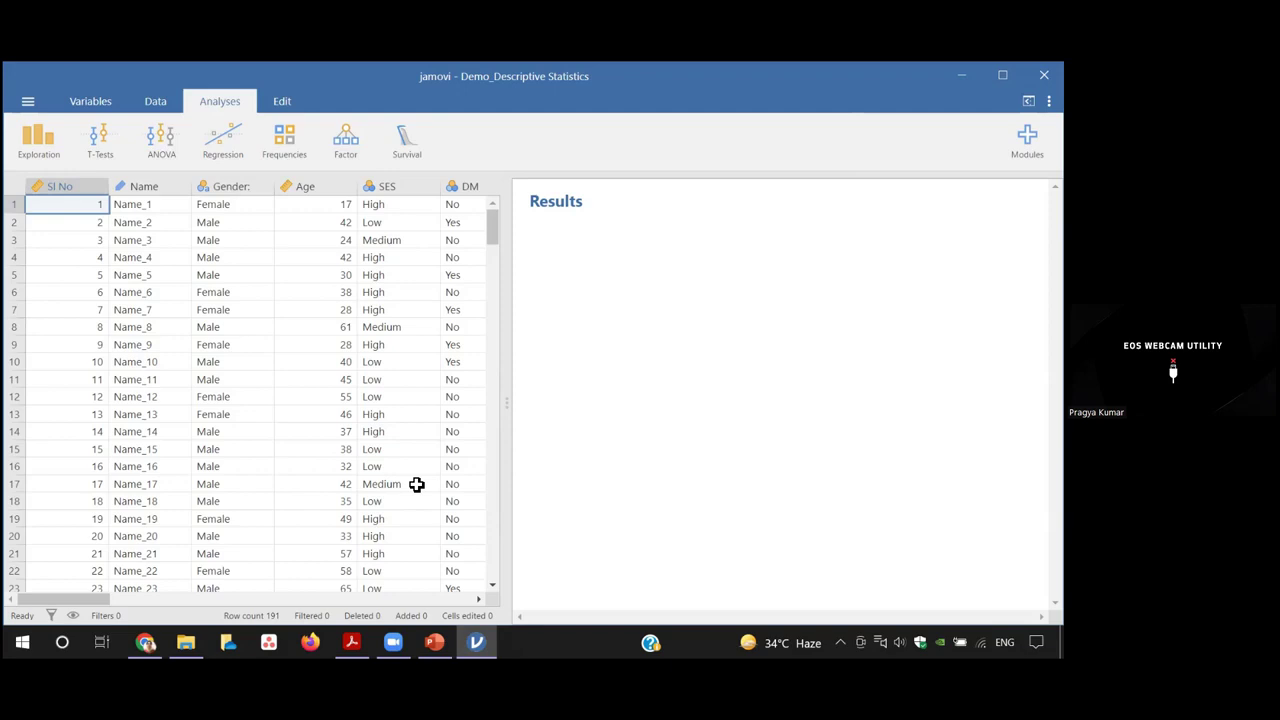
Step: Open the Demo_Descriptive and Correlation_Tabulation and Interpretation Word document and read the Demo-1 list of frequency table variables
mouse_move(185, 642)
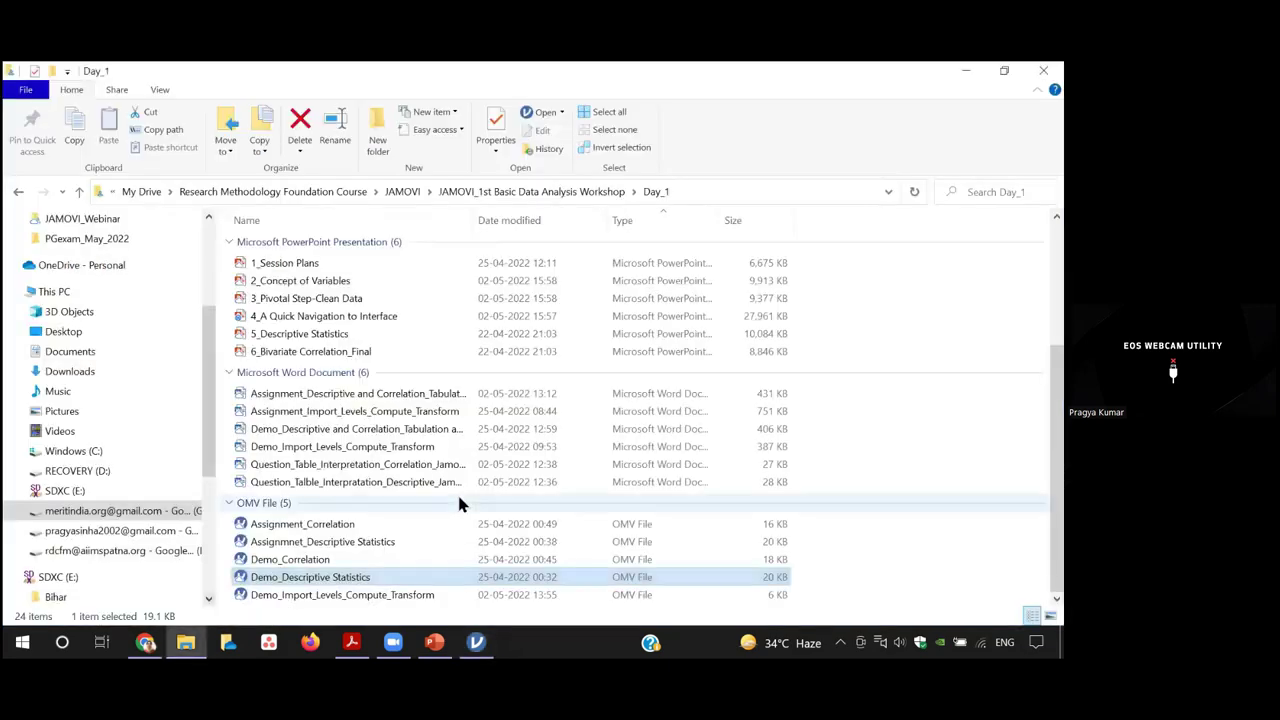
double_click(390, 432)
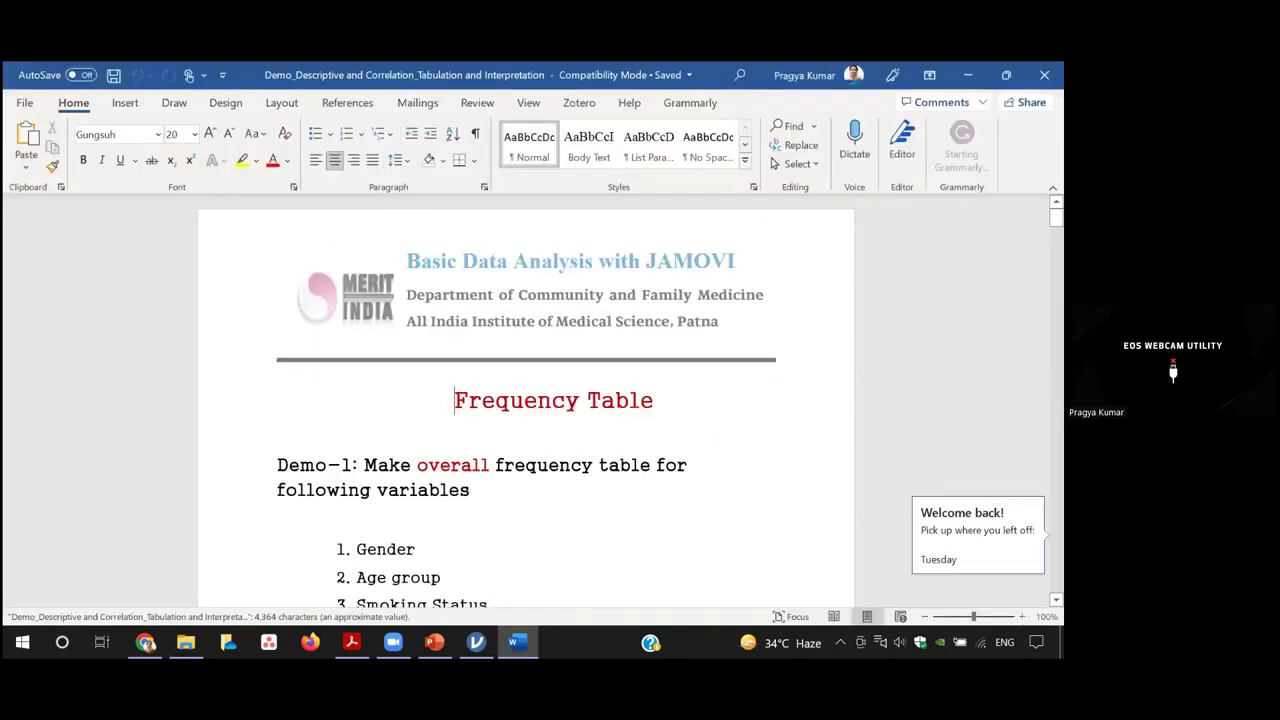
scroll(526, 400, down, 3)
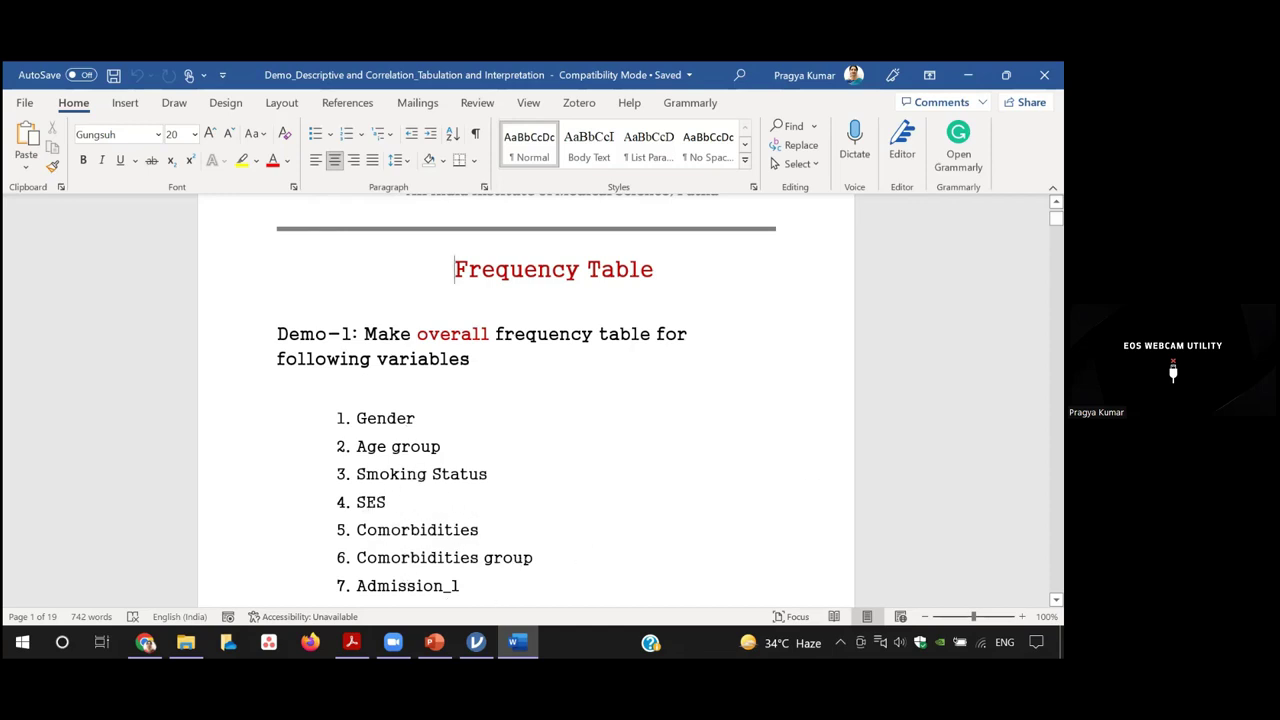
scroll(526, 400, down, 1)
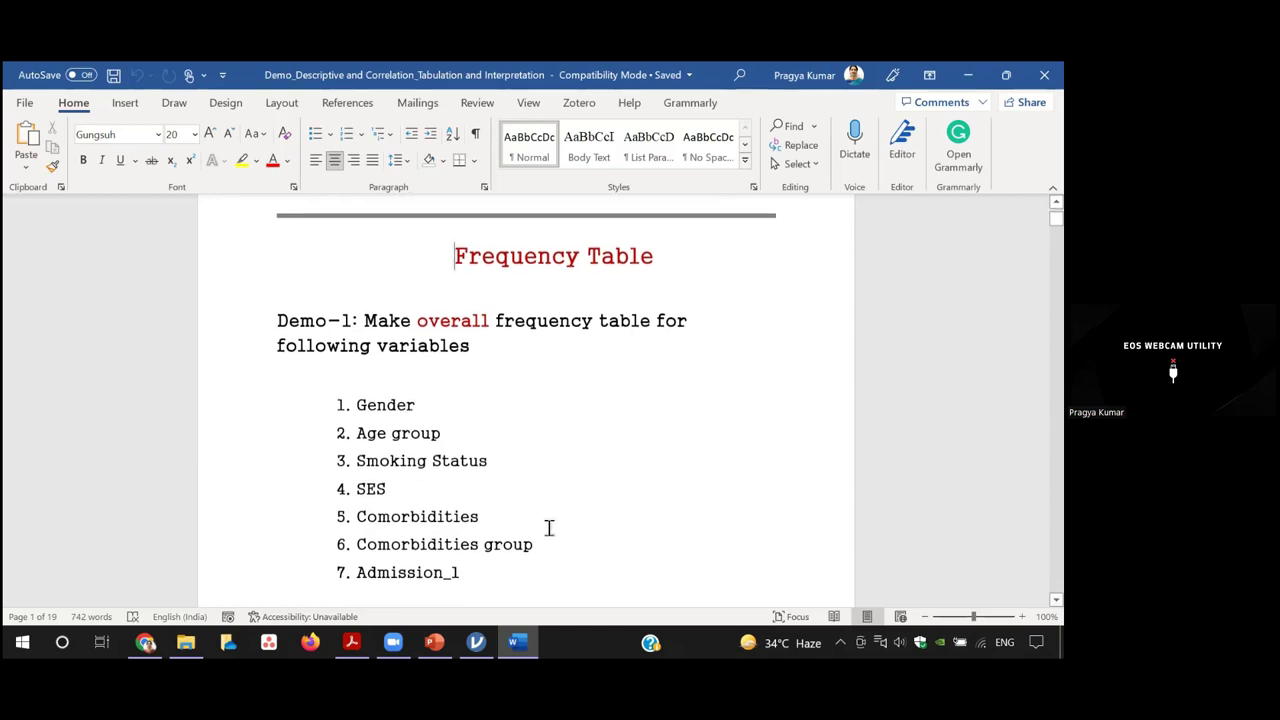
Step: Switch back to jamovi and start a Descriptives analysis on the Demo_Descriptive Statistics data
mouse_move(476, 642)
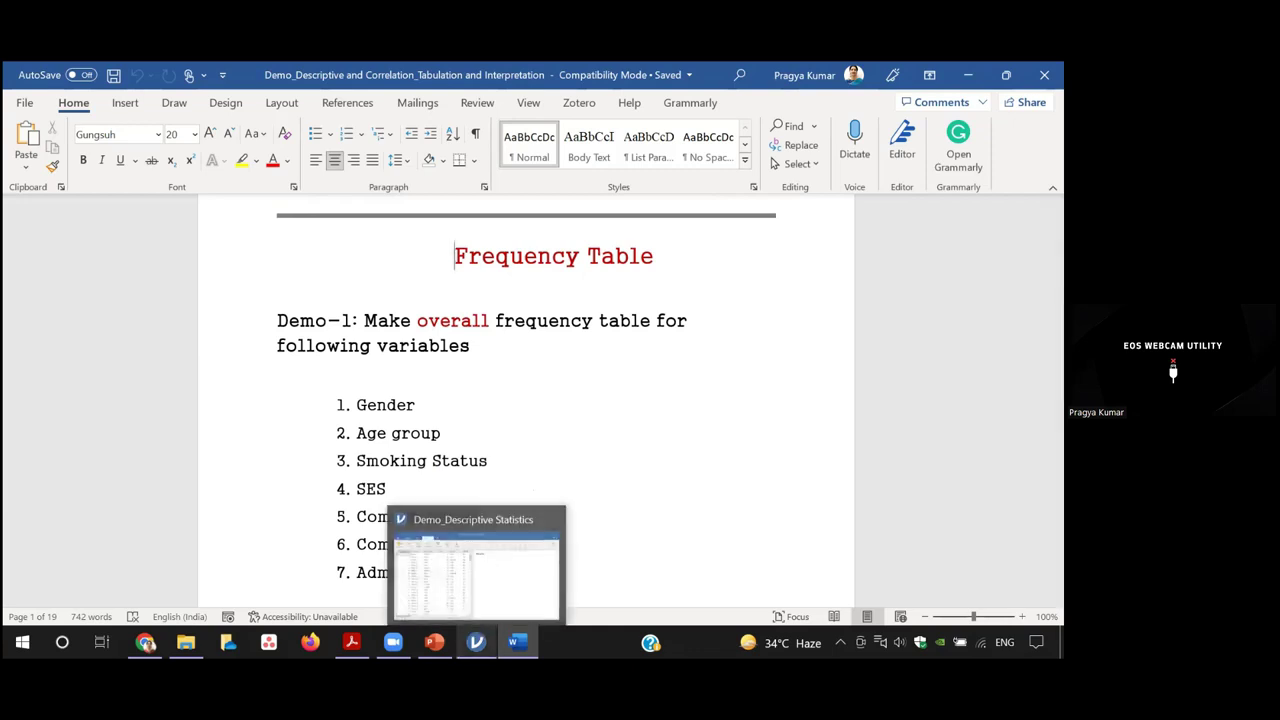
click(502, 587)
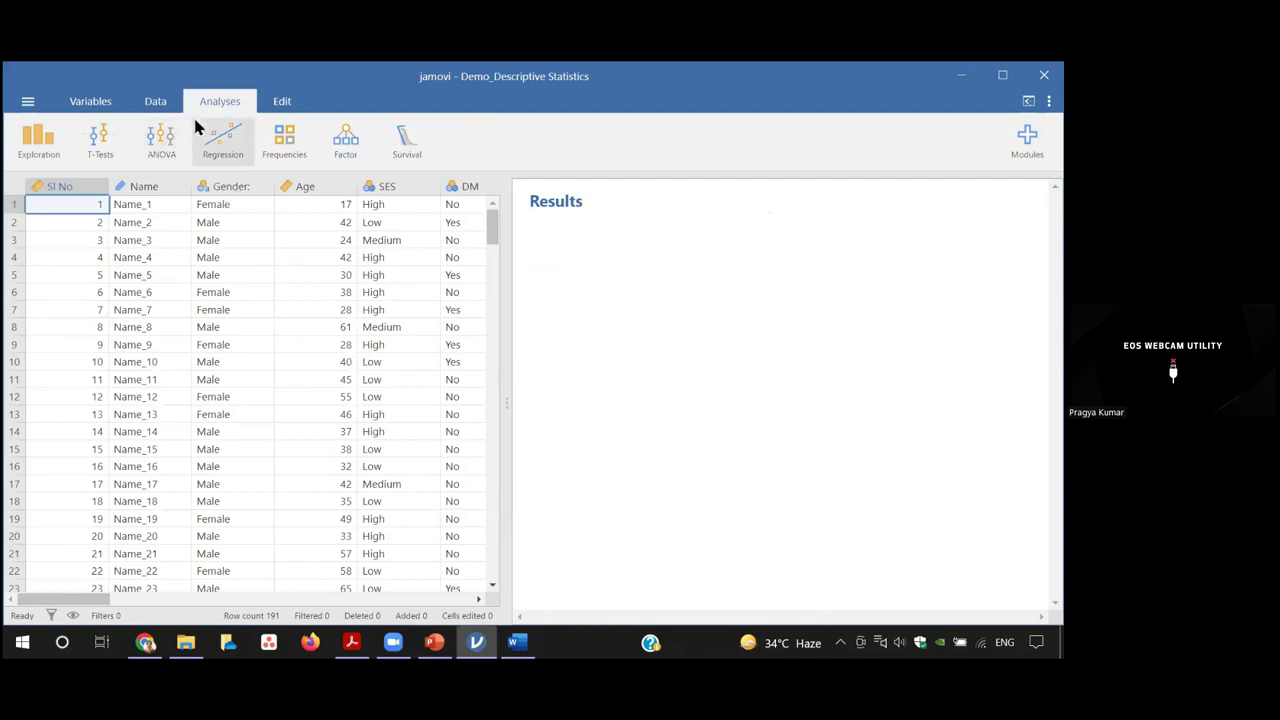
click(155, 104)
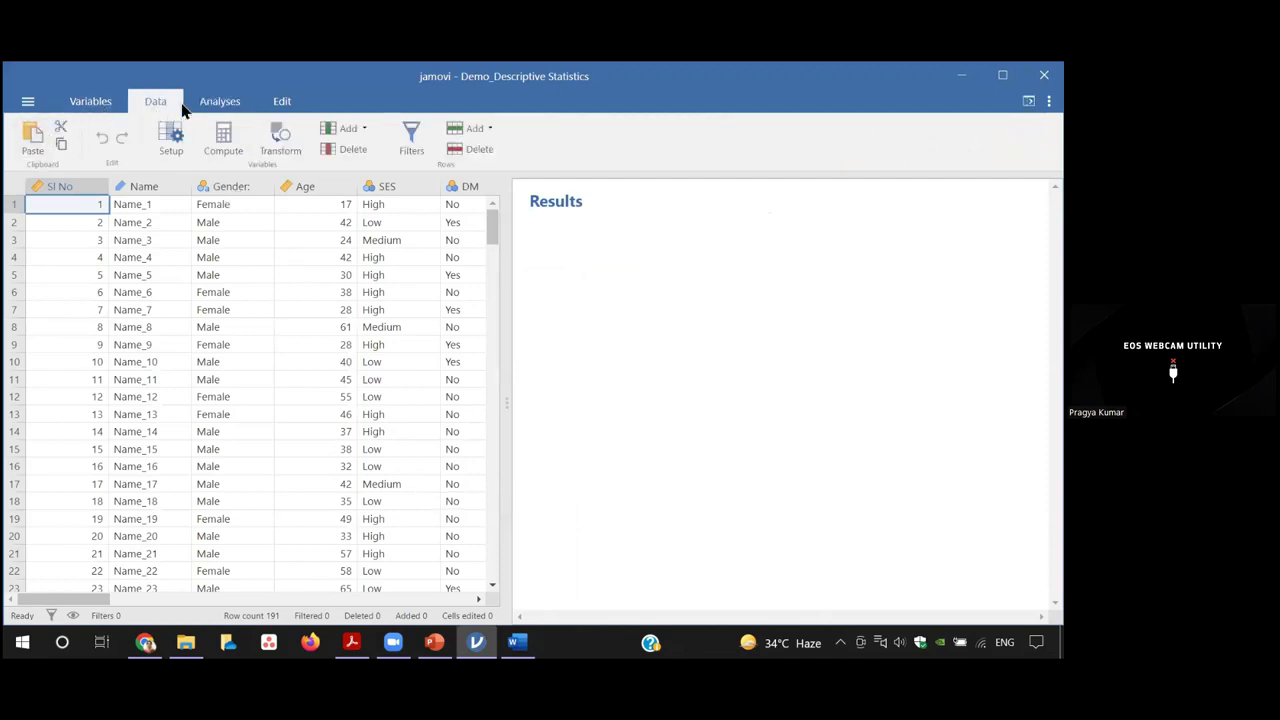
click(206, 110)
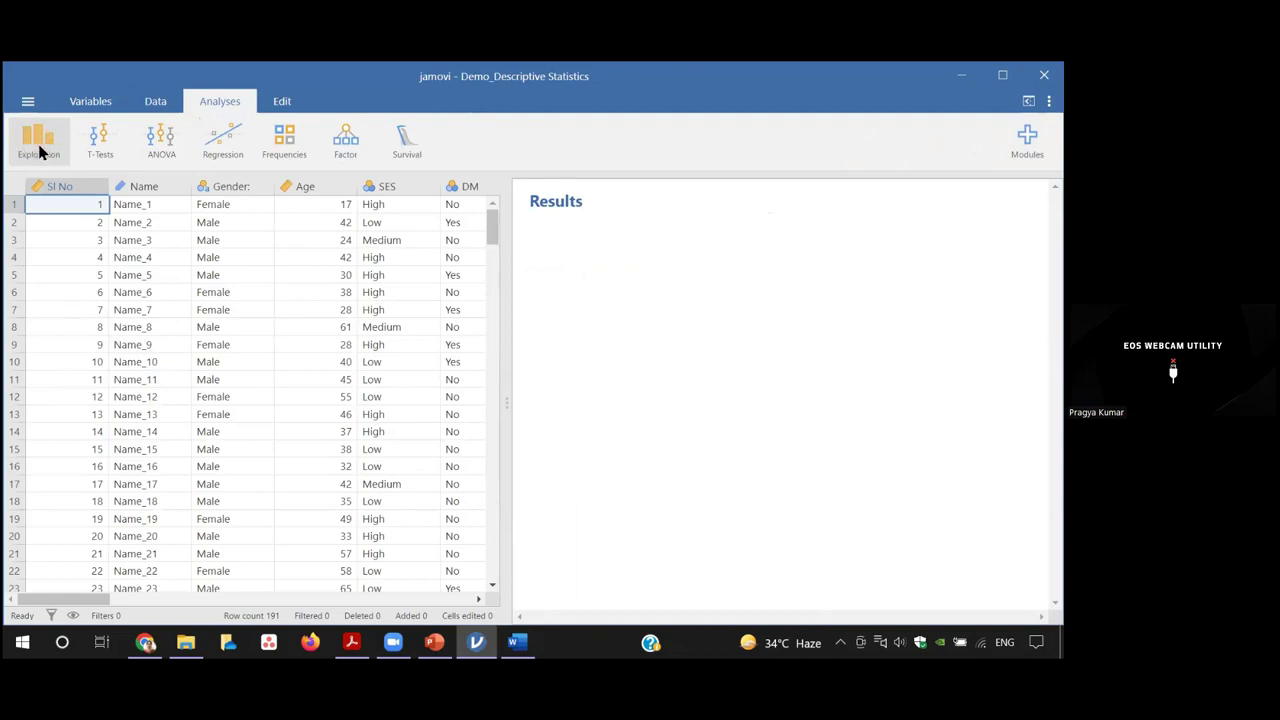
click(37, 147)
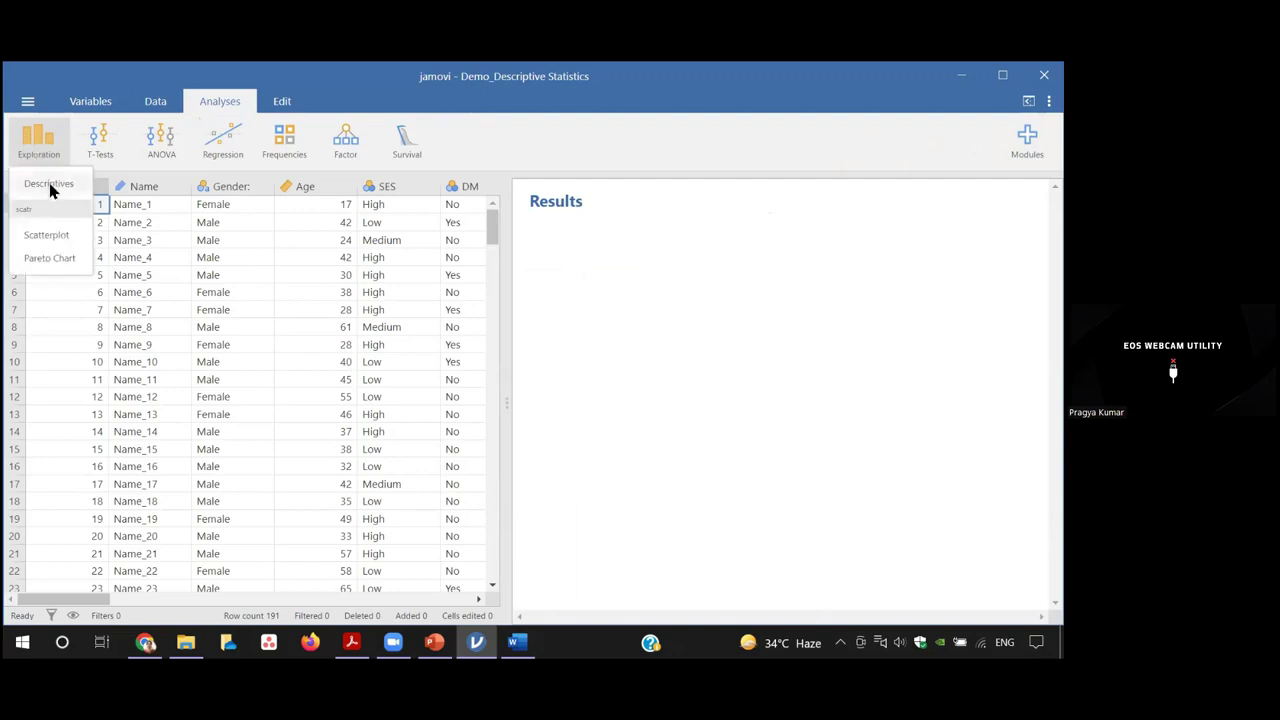
click(50, 186)
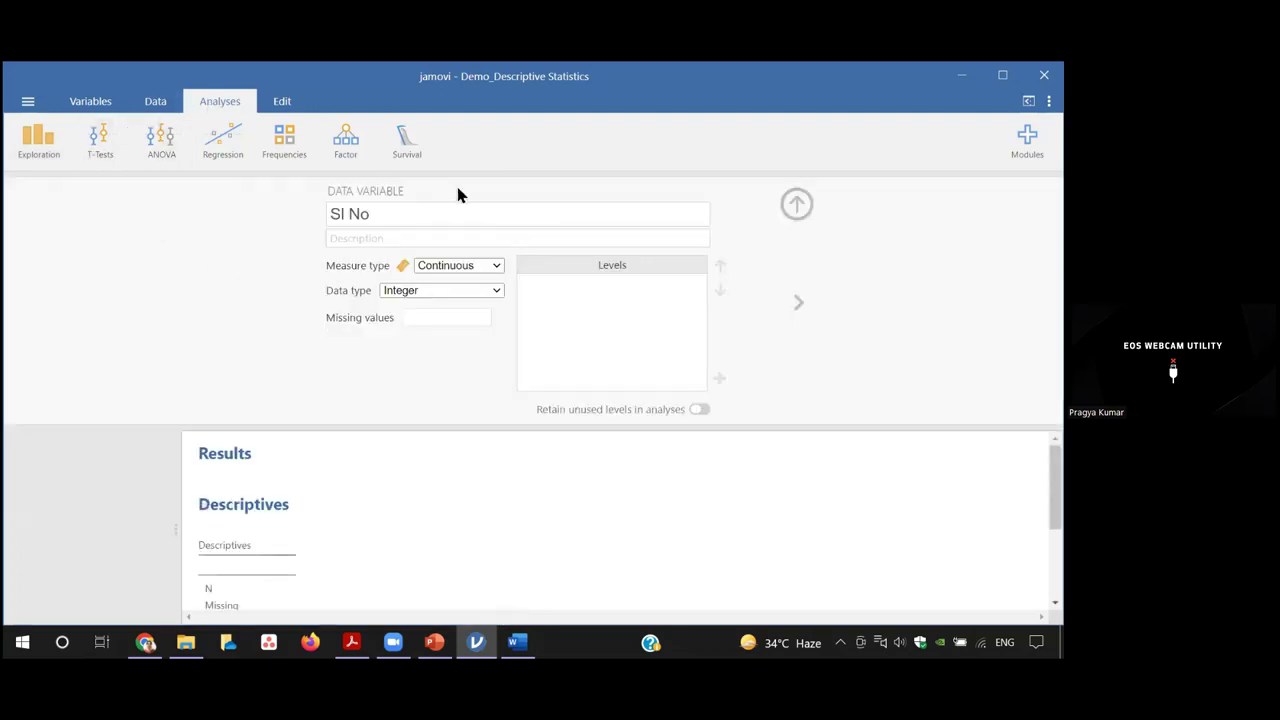
Step: Dismiss the variable editor for Sl No, widen the data area and show the options of the Descriptives analysis
click(796, 210)
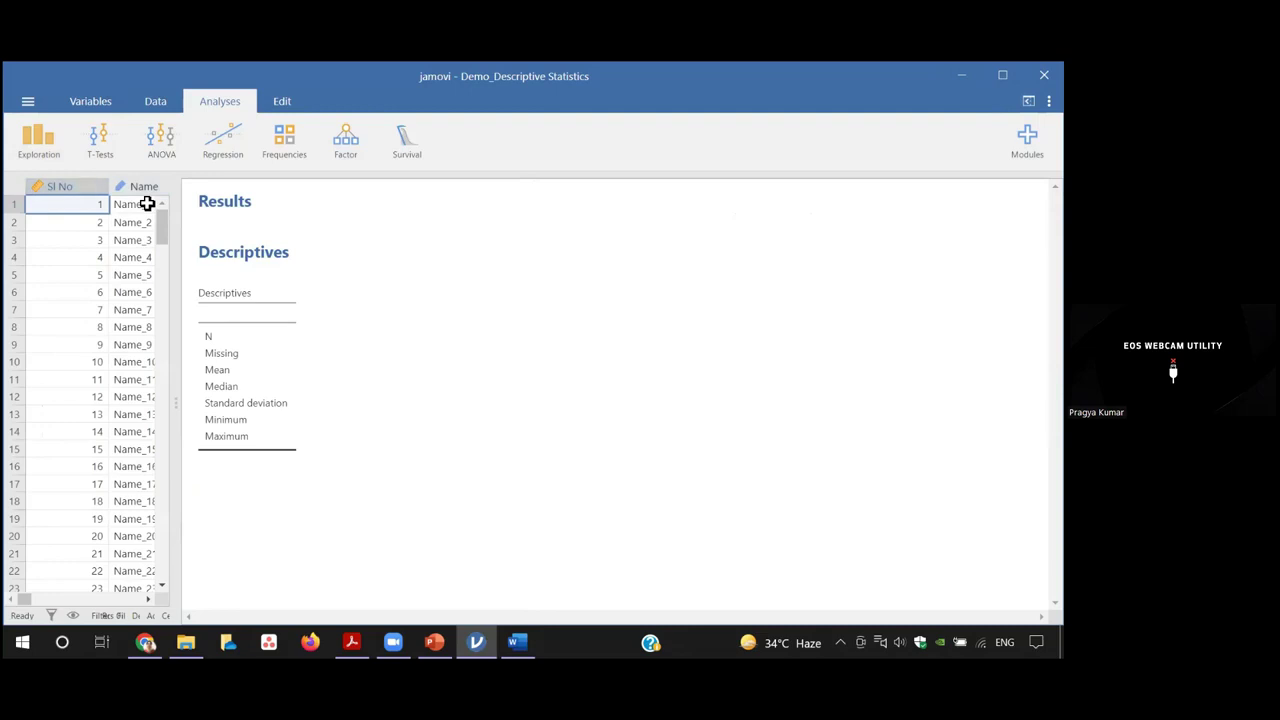
drag(181, 204, 253, 202)
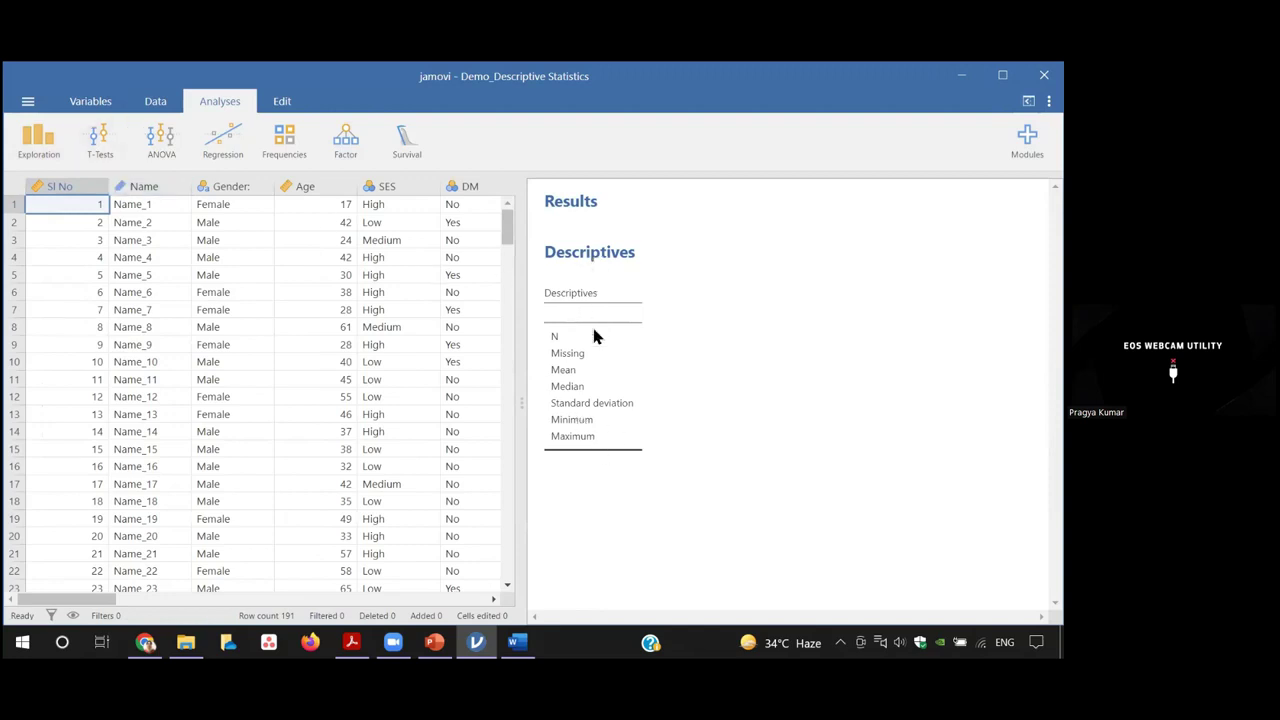
click(614, 352)
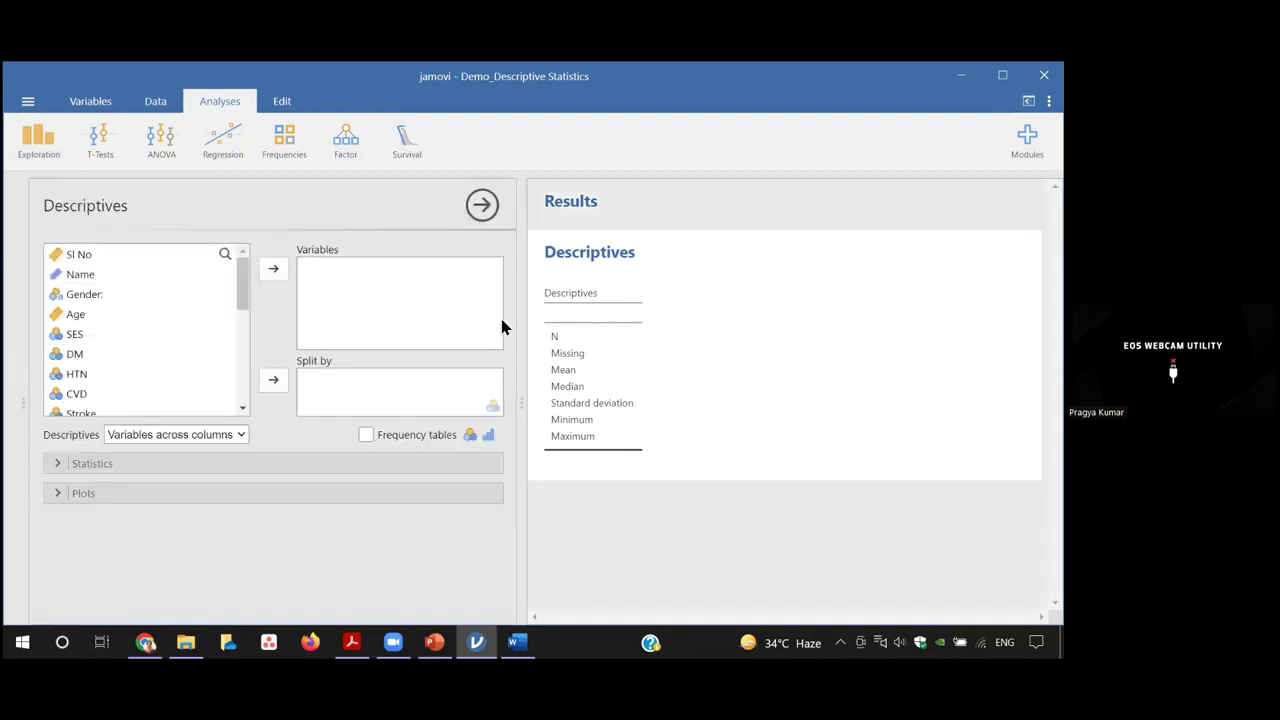
Step: Exclude maximum, minimum, standard deviation, median and mean from the Descriptives statistics
click(229, 464)
drag(509, 445, 508, 545)
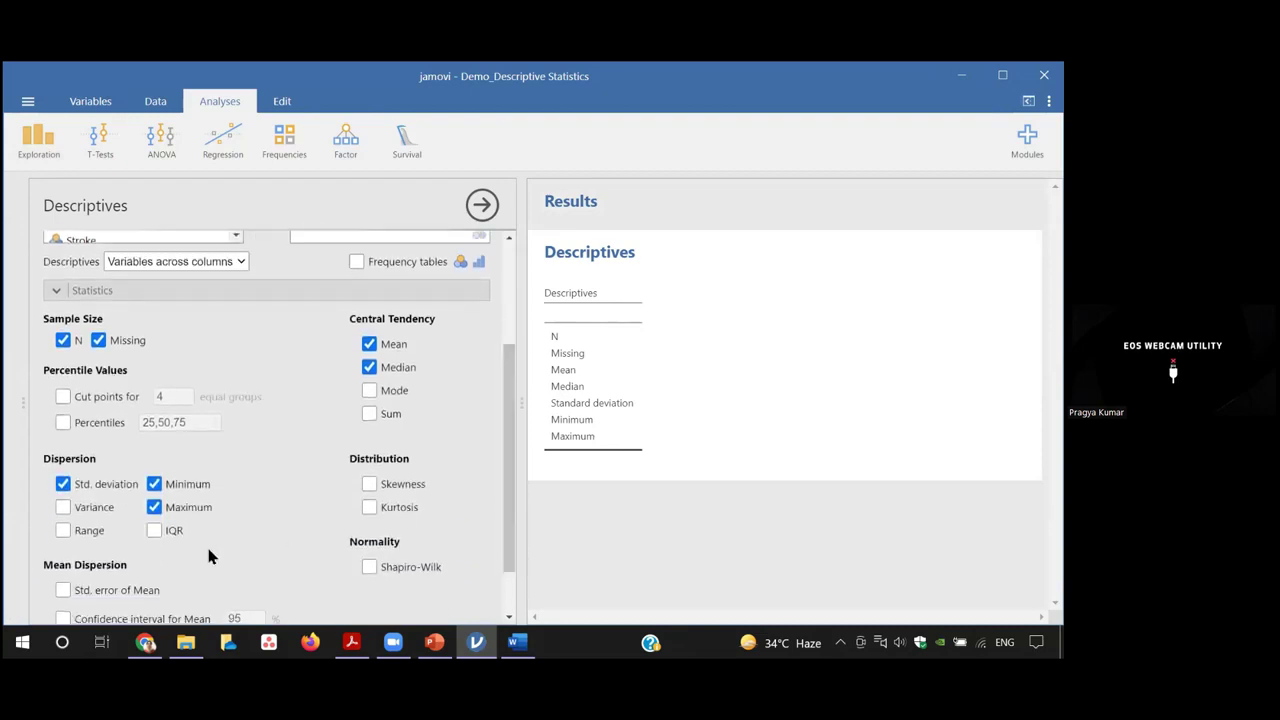
click(154, 507)
click(154, 484)
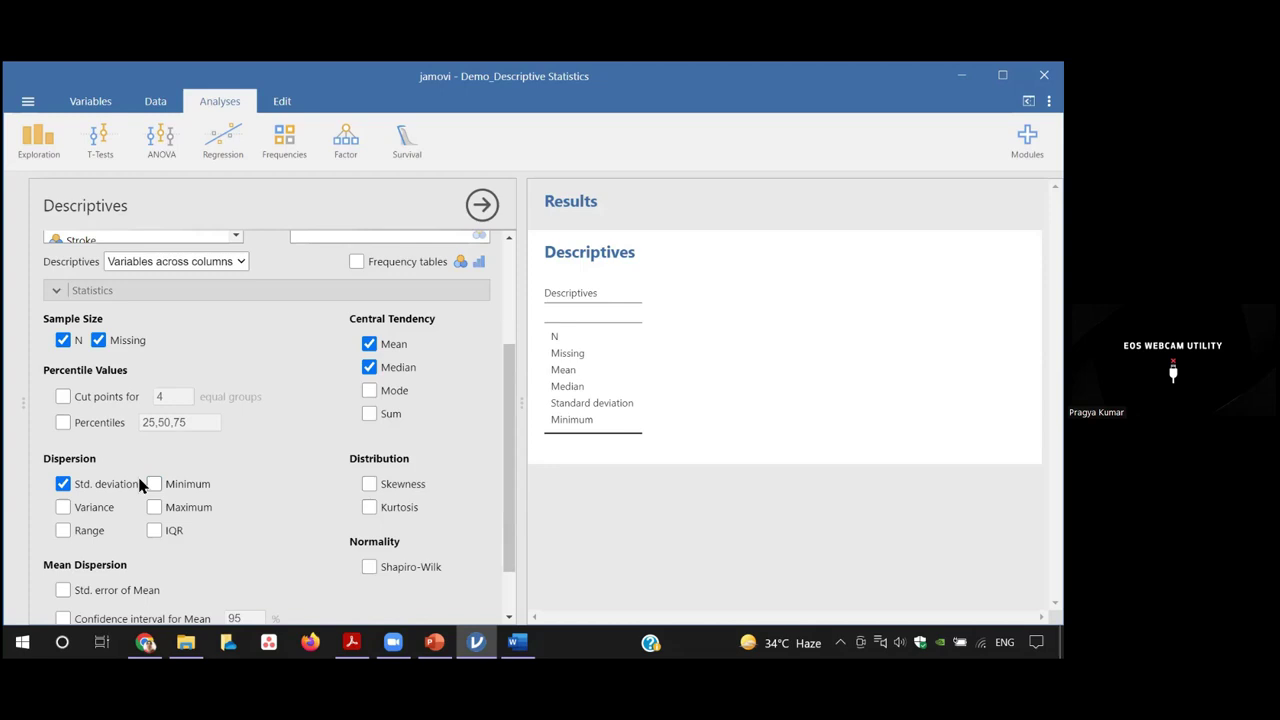
click(64, 484)
click(369, 367)
click(369, 344)
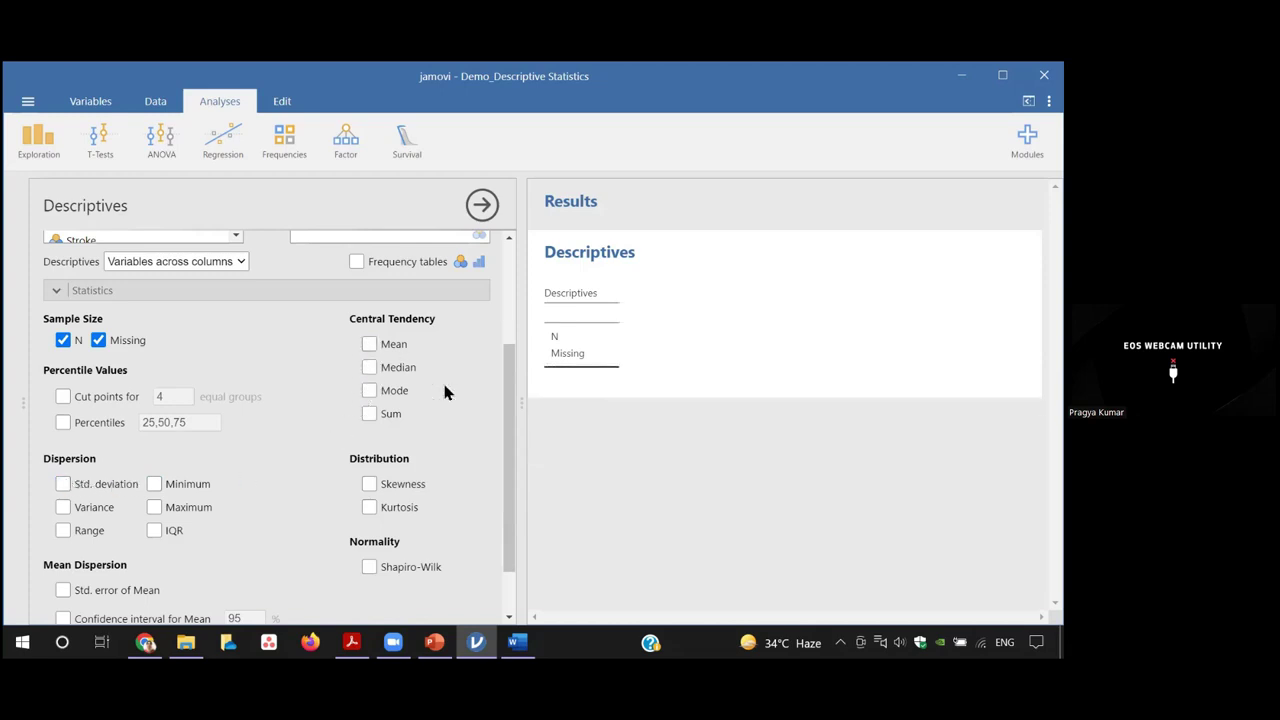
Step: Add Gender and SES to the variables of the Descriptives analysis
drag(508, 428, 511, 334)
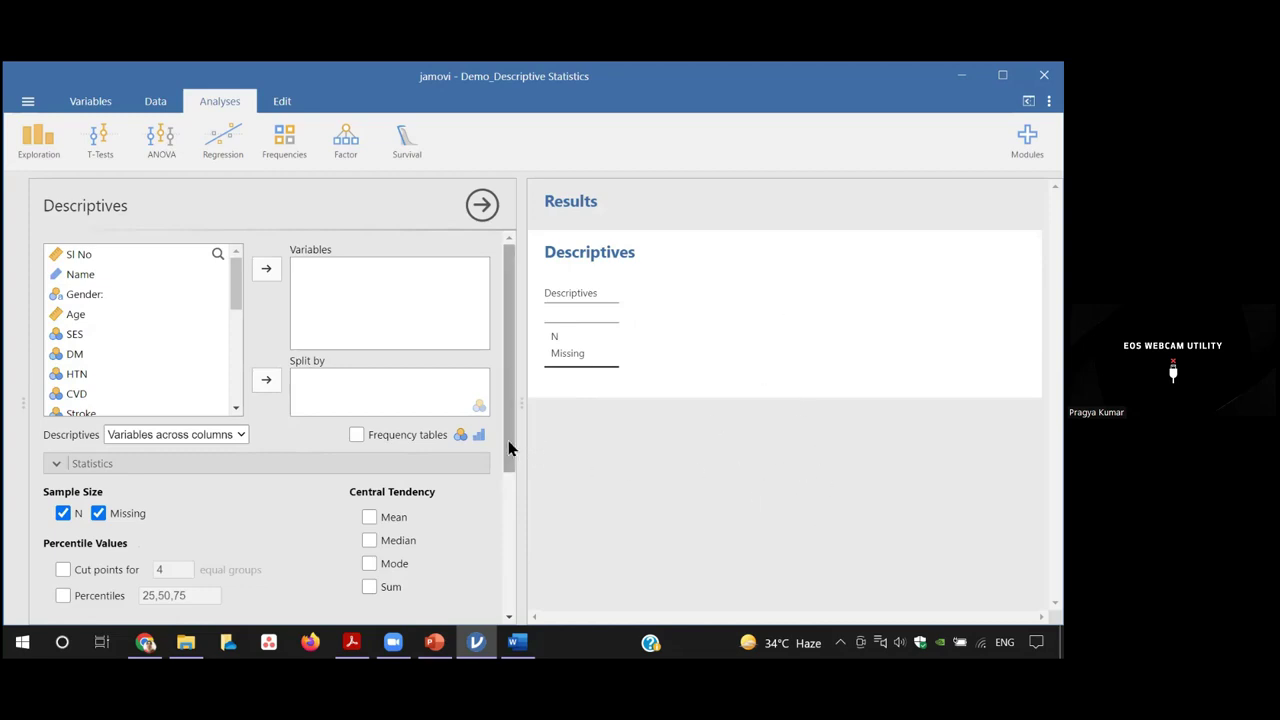
drag(508, 440, 509, 440)
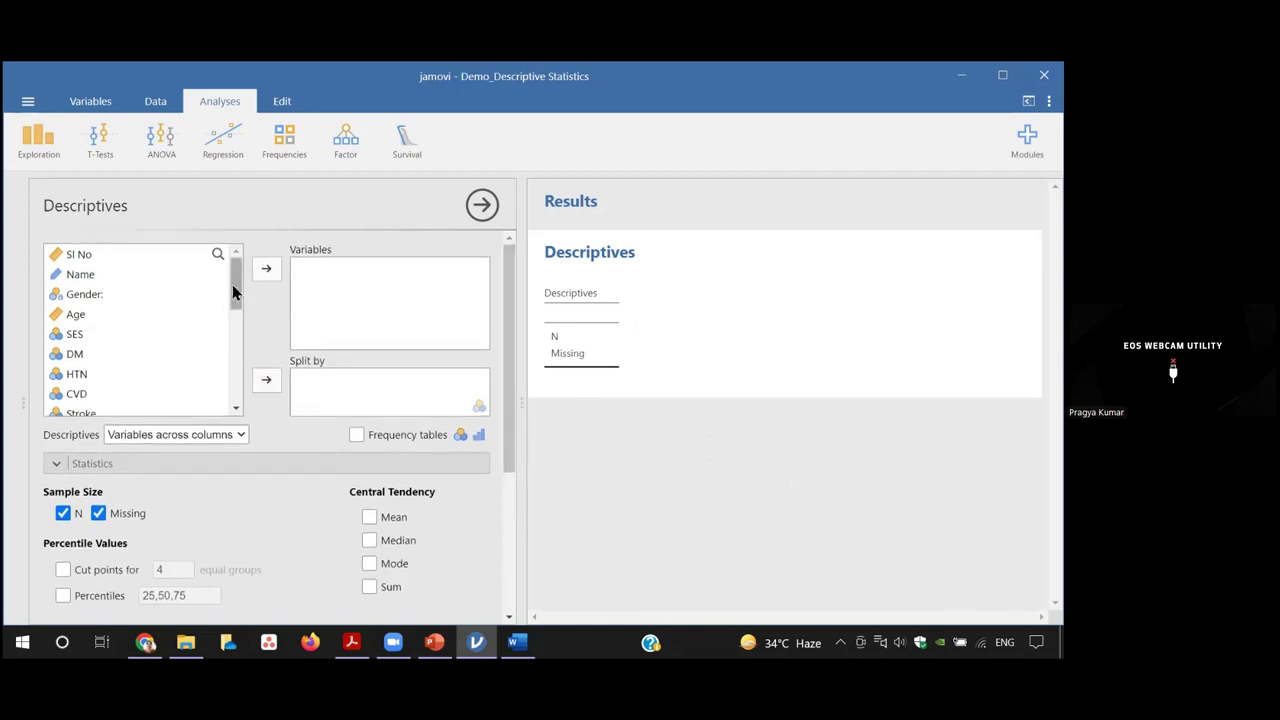
click(88, 290)
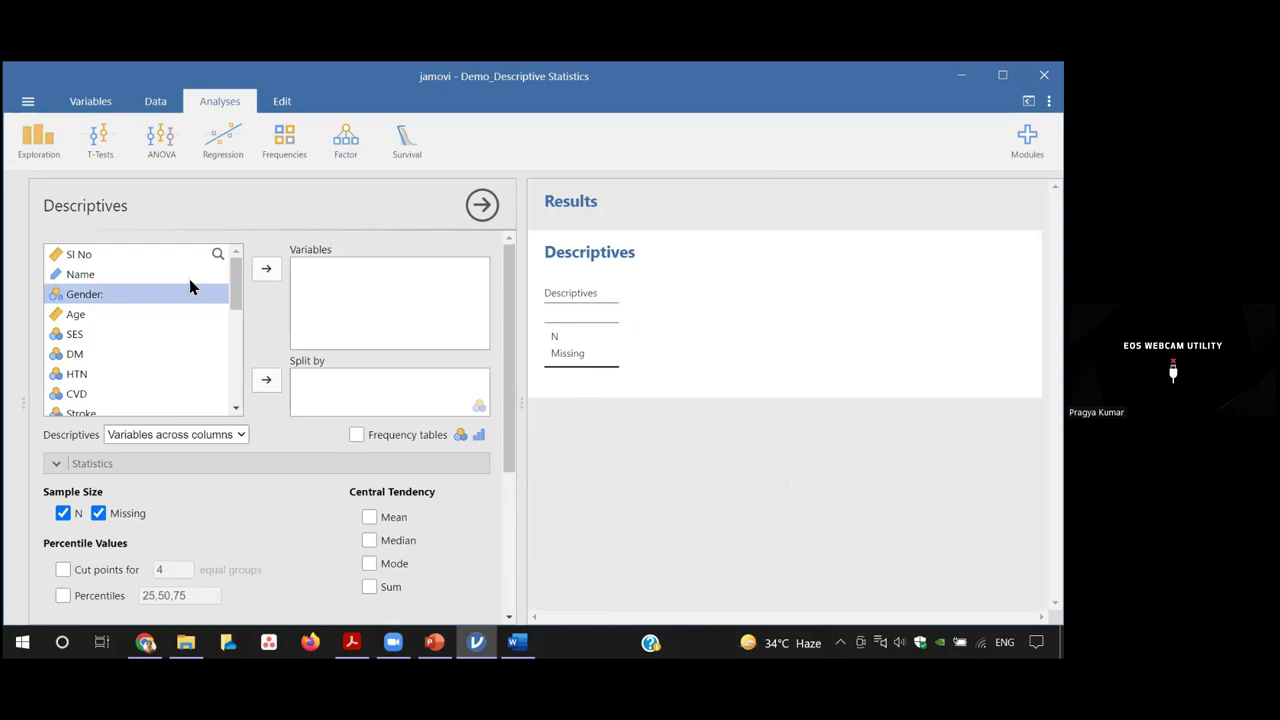
click(266, 268)
click(62, 318)
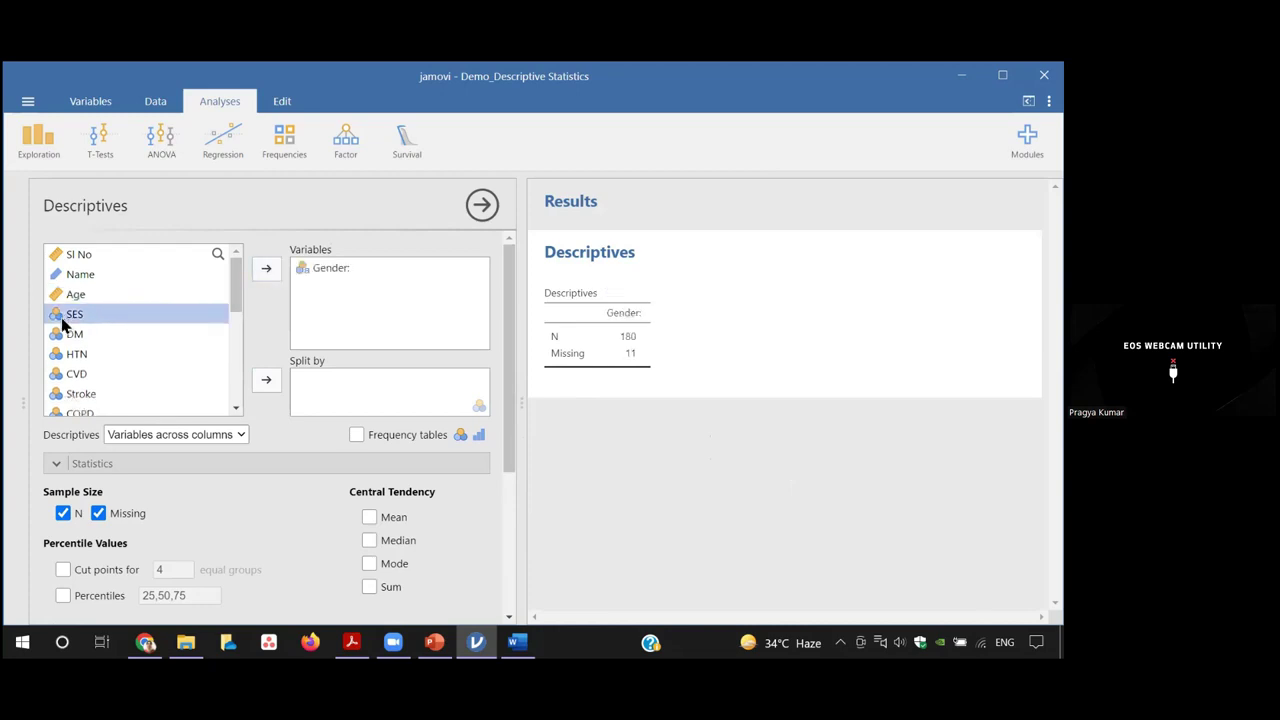
click(266, 268)
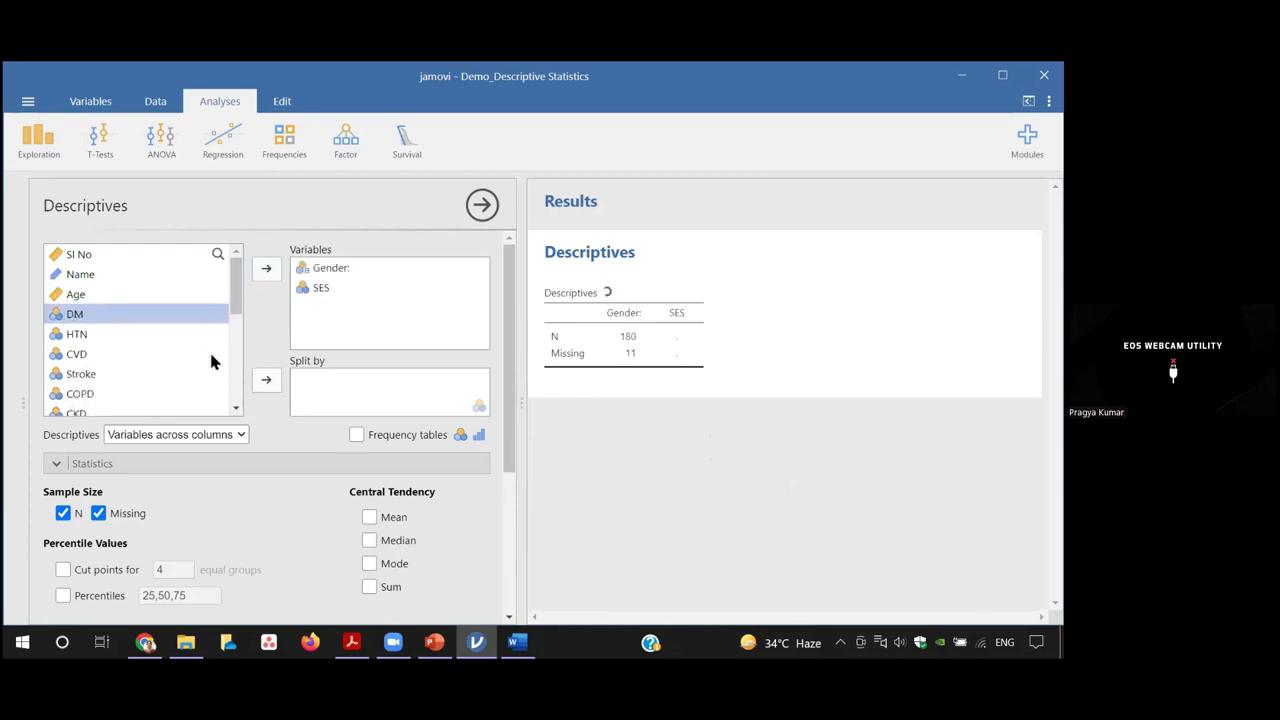
Step: Add Total no of Comorb and Outcome to the variables of the Descriptives analysis
drag(237, 300, 236, 334)
click(145, 366)
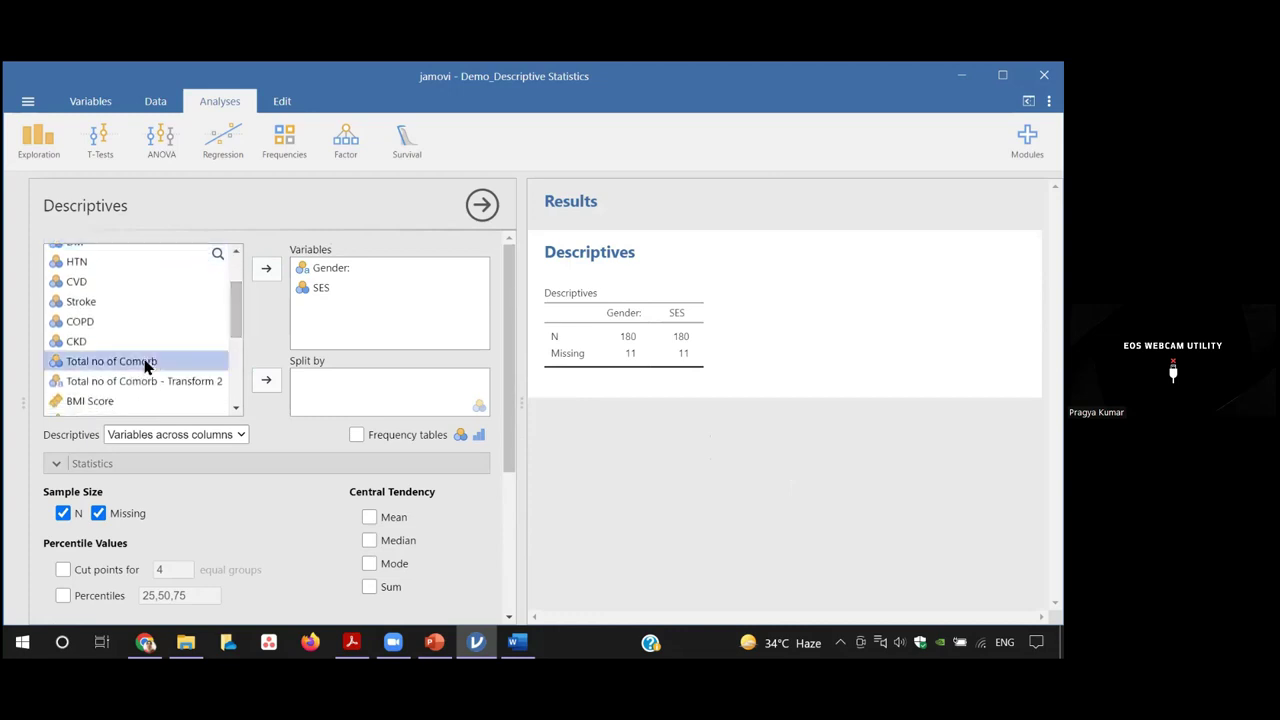
click(266, 269)
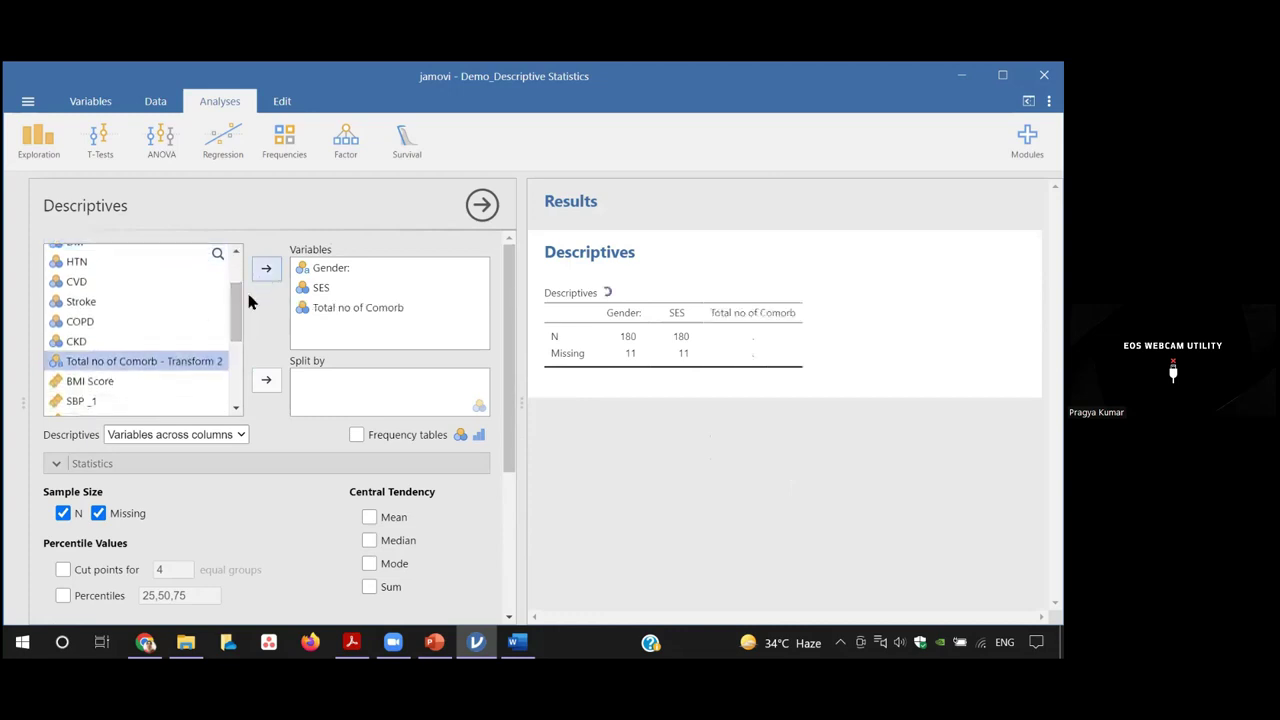
drag(237, 320, 235, 392)
click(101, 405)
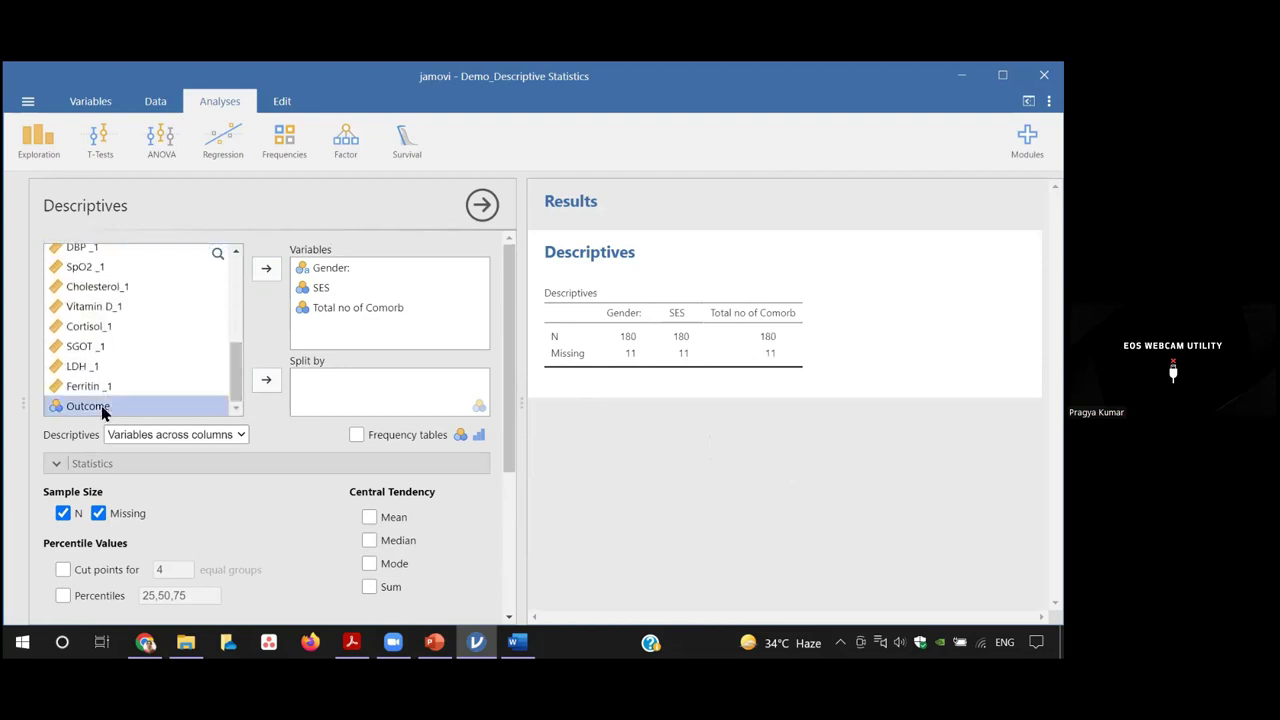
click(266, 269)
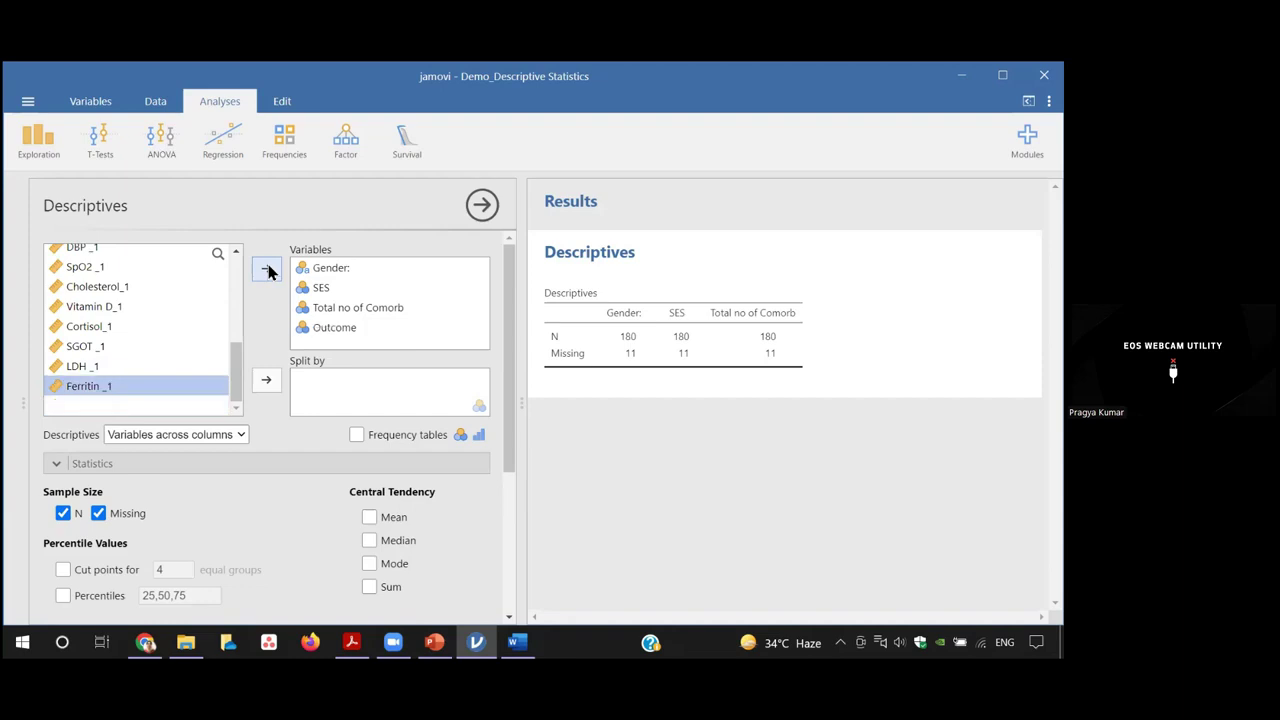
Step: Add DM to the analysed variables and enable frequency tables for the Descriptives analysis
drag(234, 380, 237, 297)
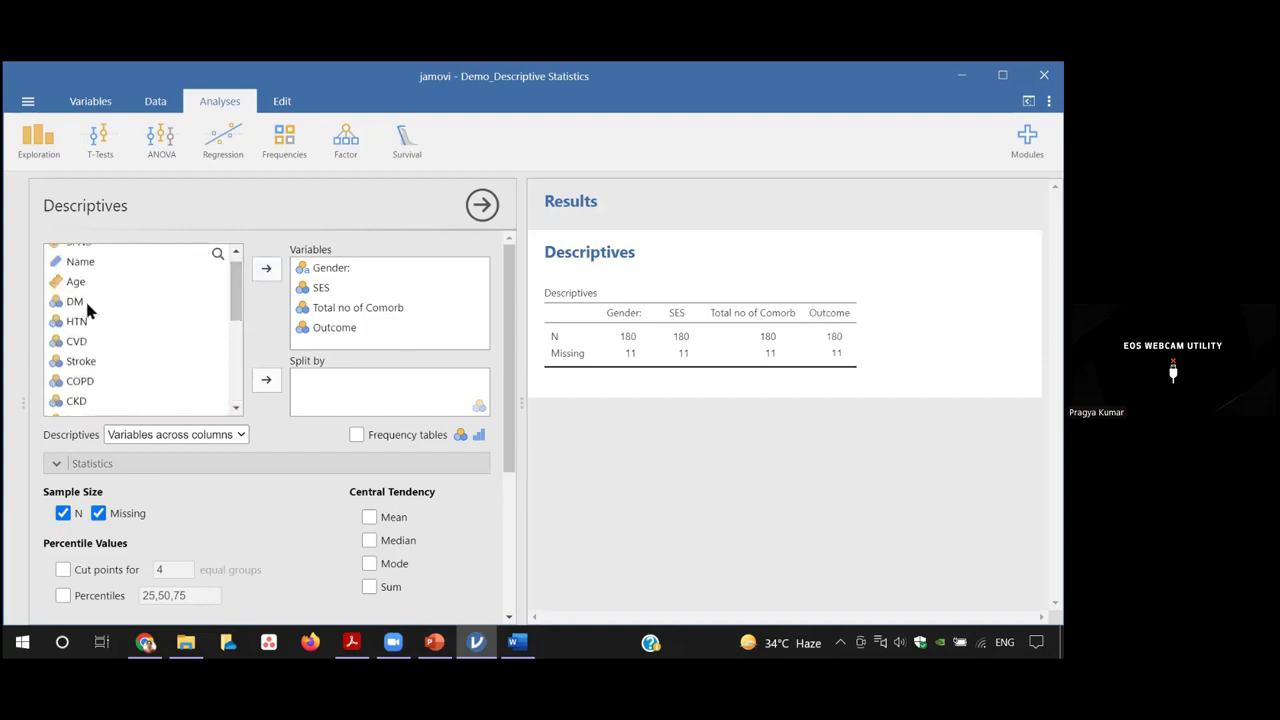
click(88, 303)
click(266, 268)
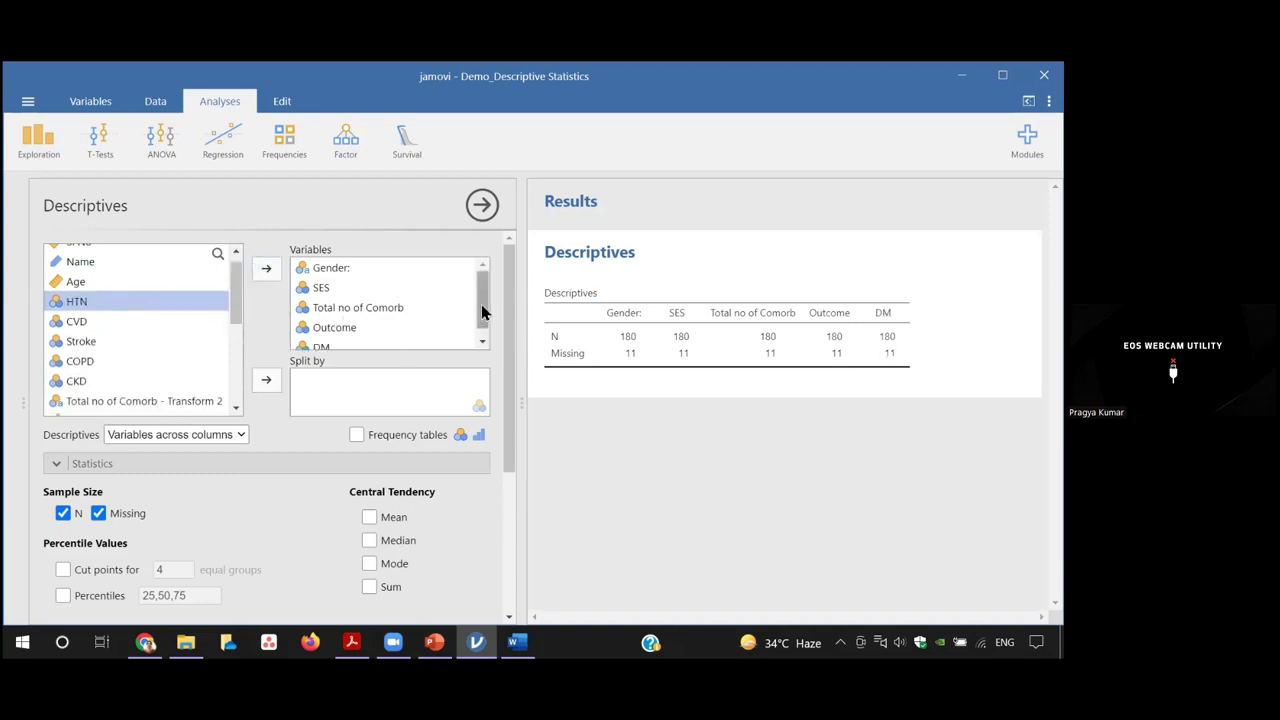
drag(481, 304, 481, 312)
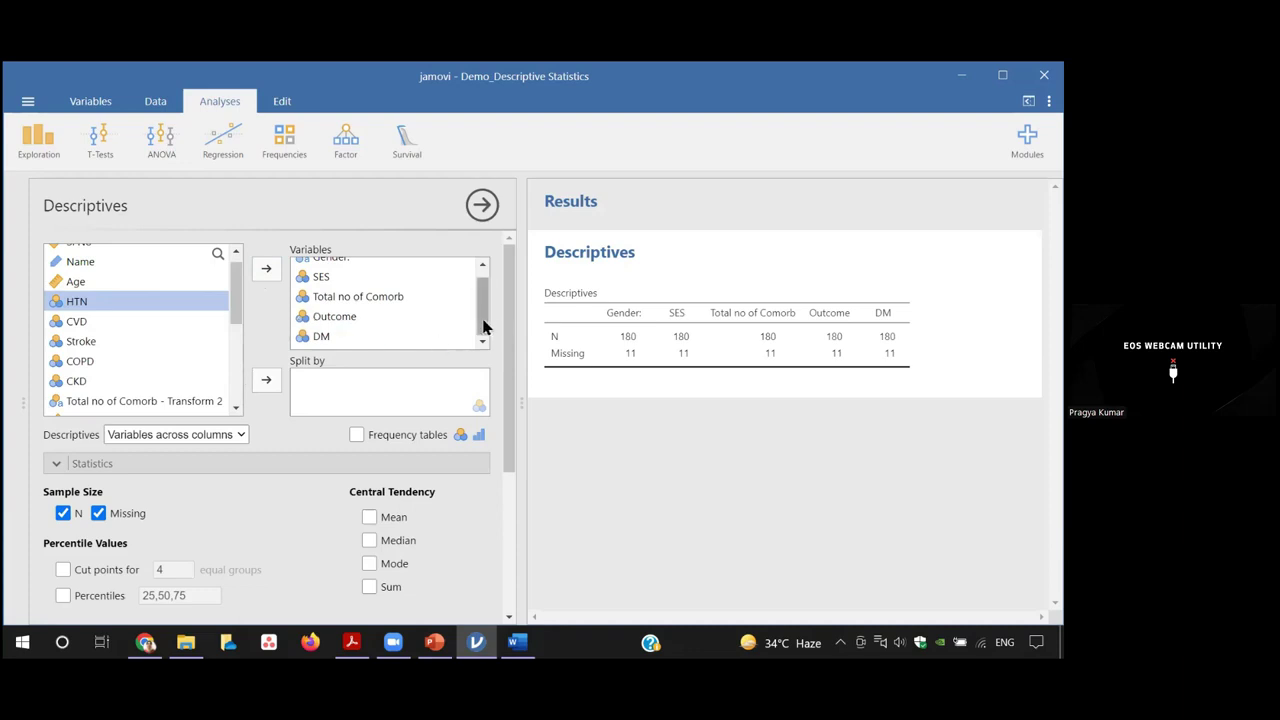
drag(481, 326, 482, 310)
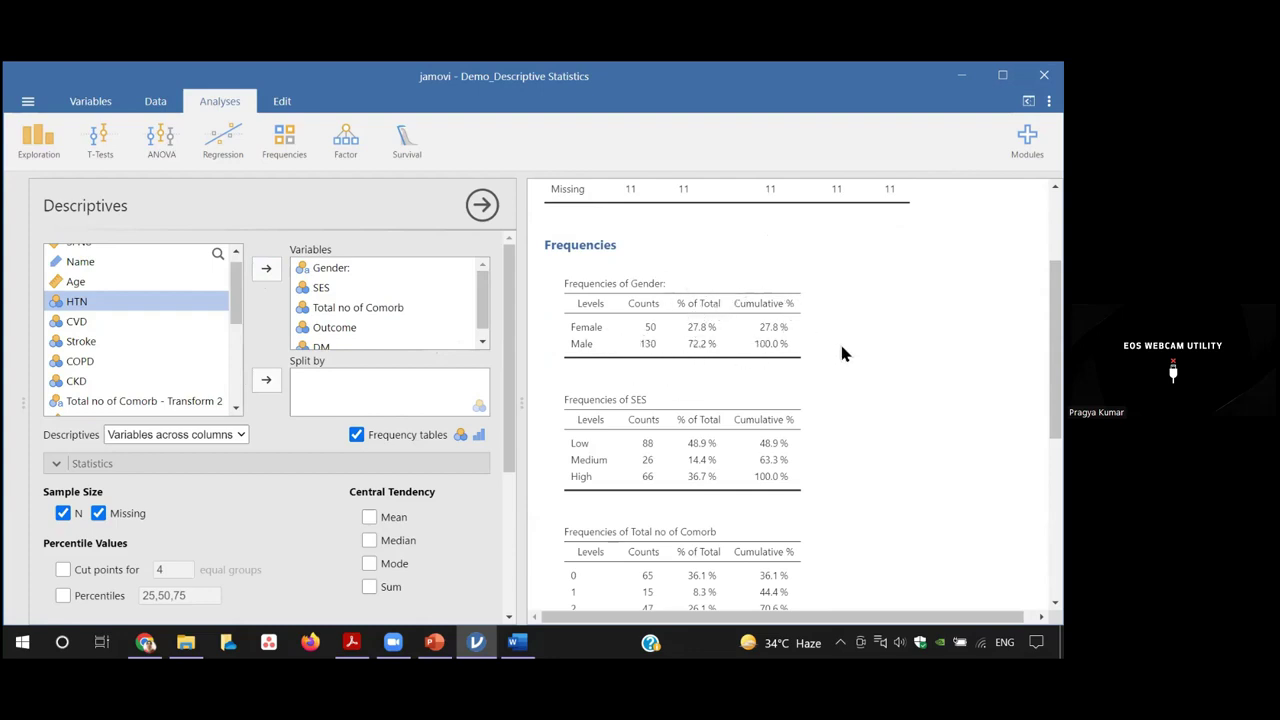
scroll(730, 378, down, 1)
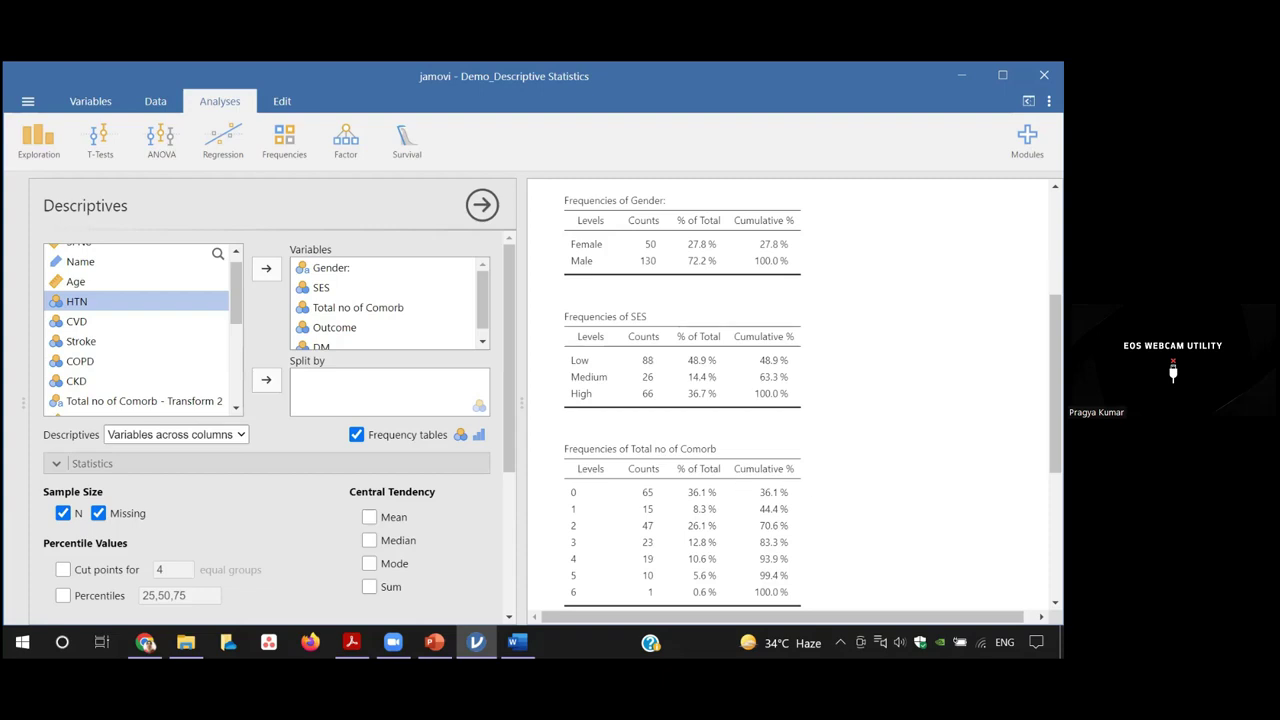
scroll(650, 352, down, 3)
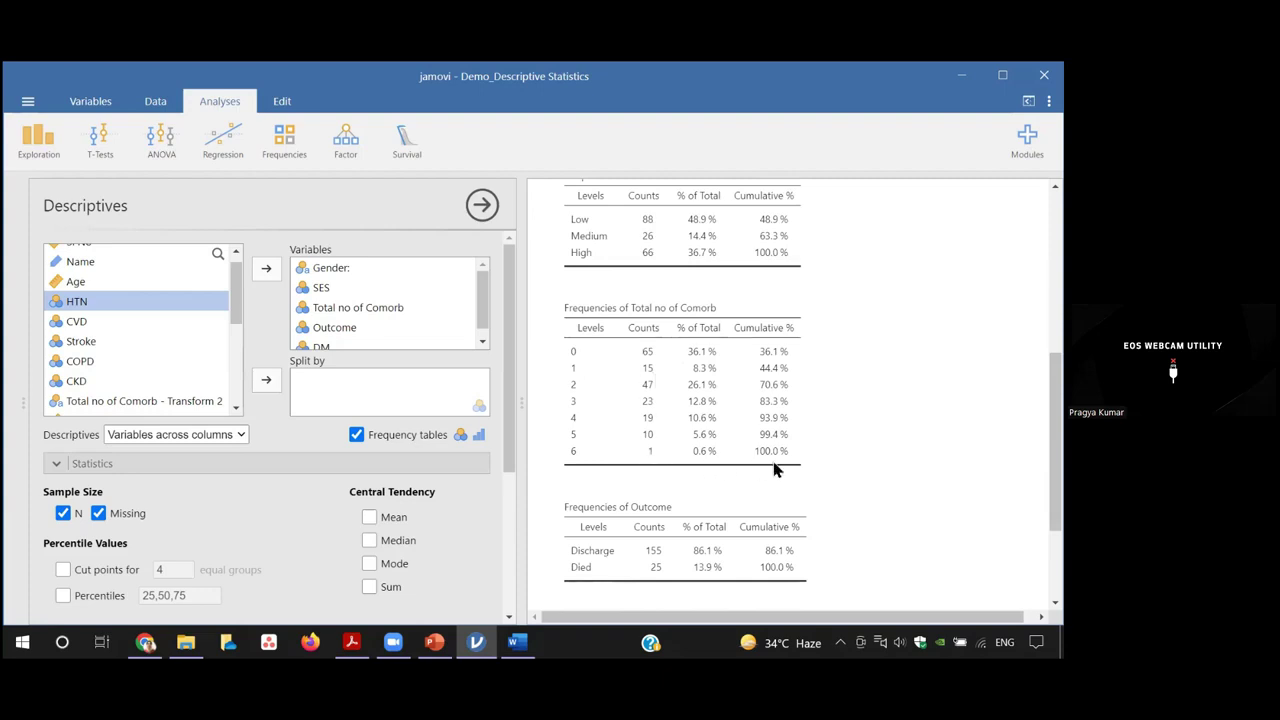
scroll(1055, 440, down, 2)
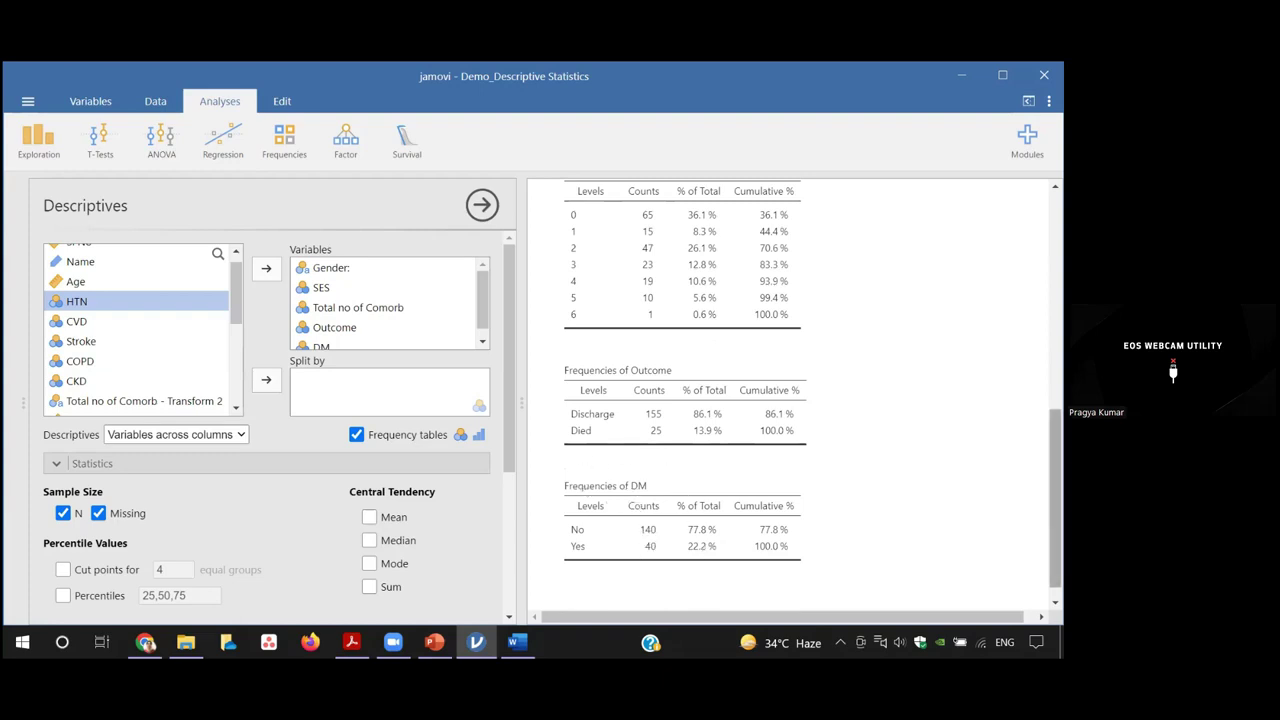
Step: Remove Outcome from the variables of the Descriptives analysis
scroll(800, 390, down, 1)
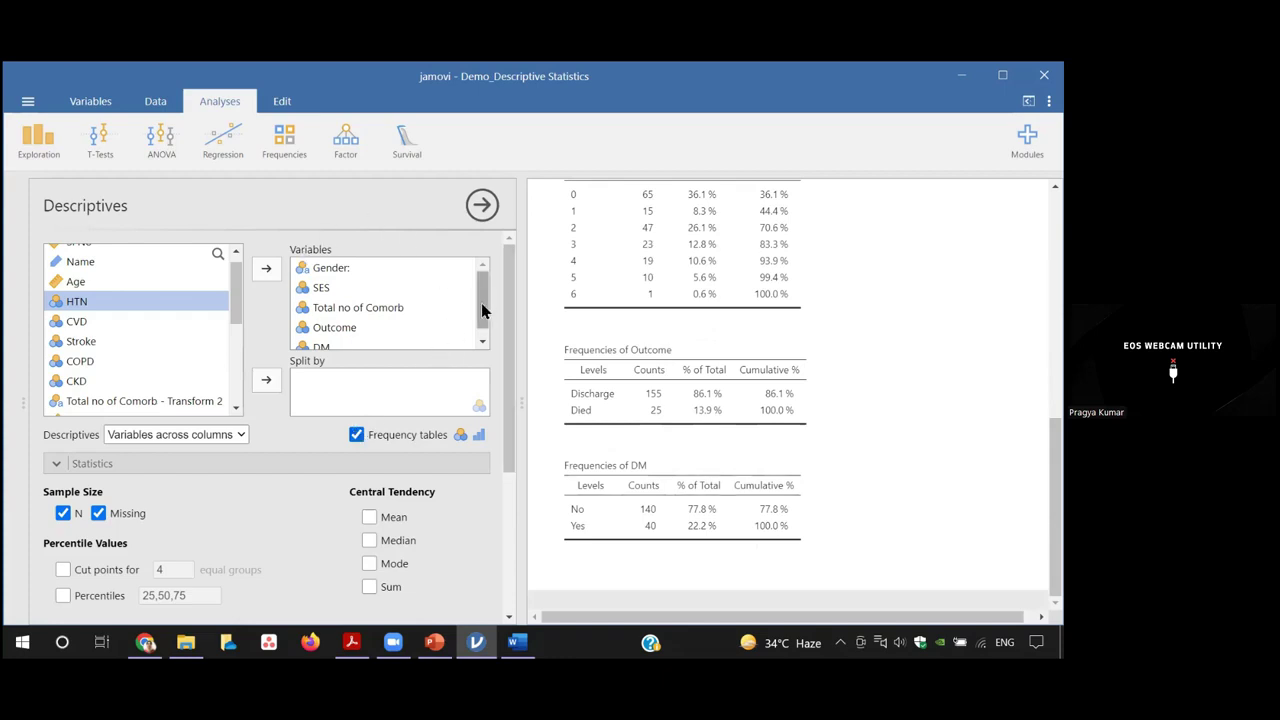
scroll(481, 303, down, 1)
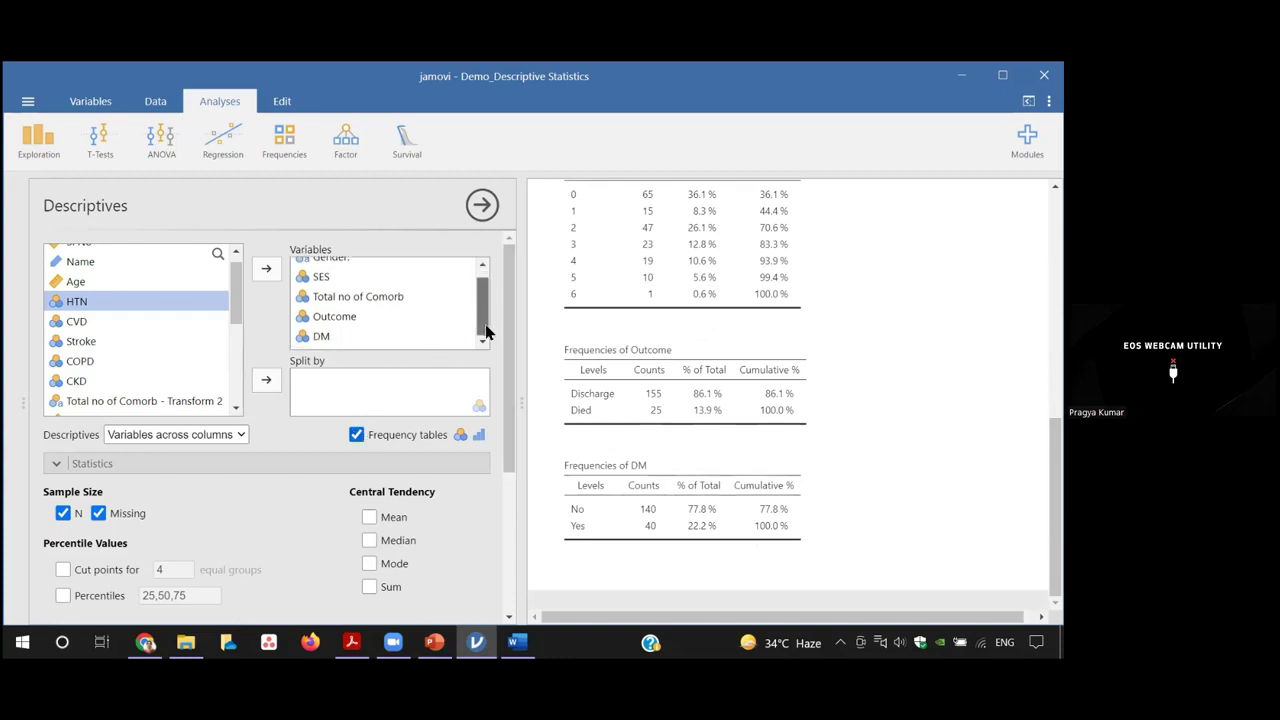
click(356, 318)
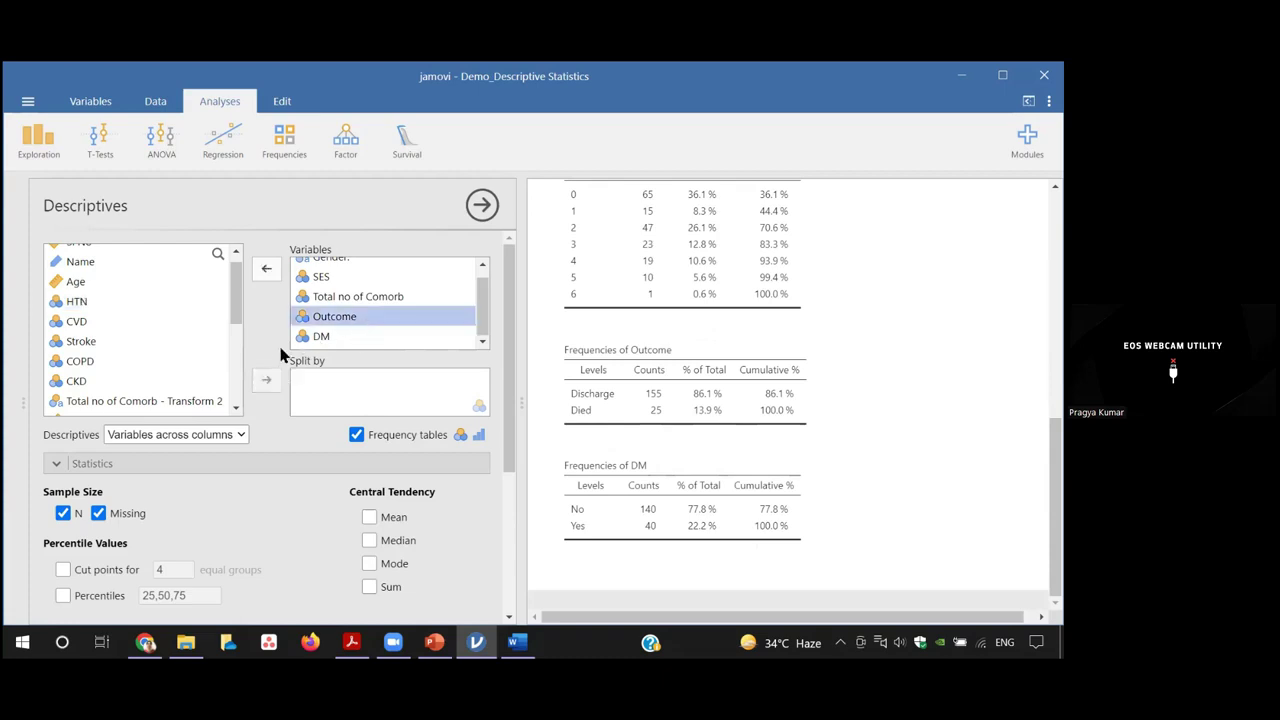
click(266, 269)
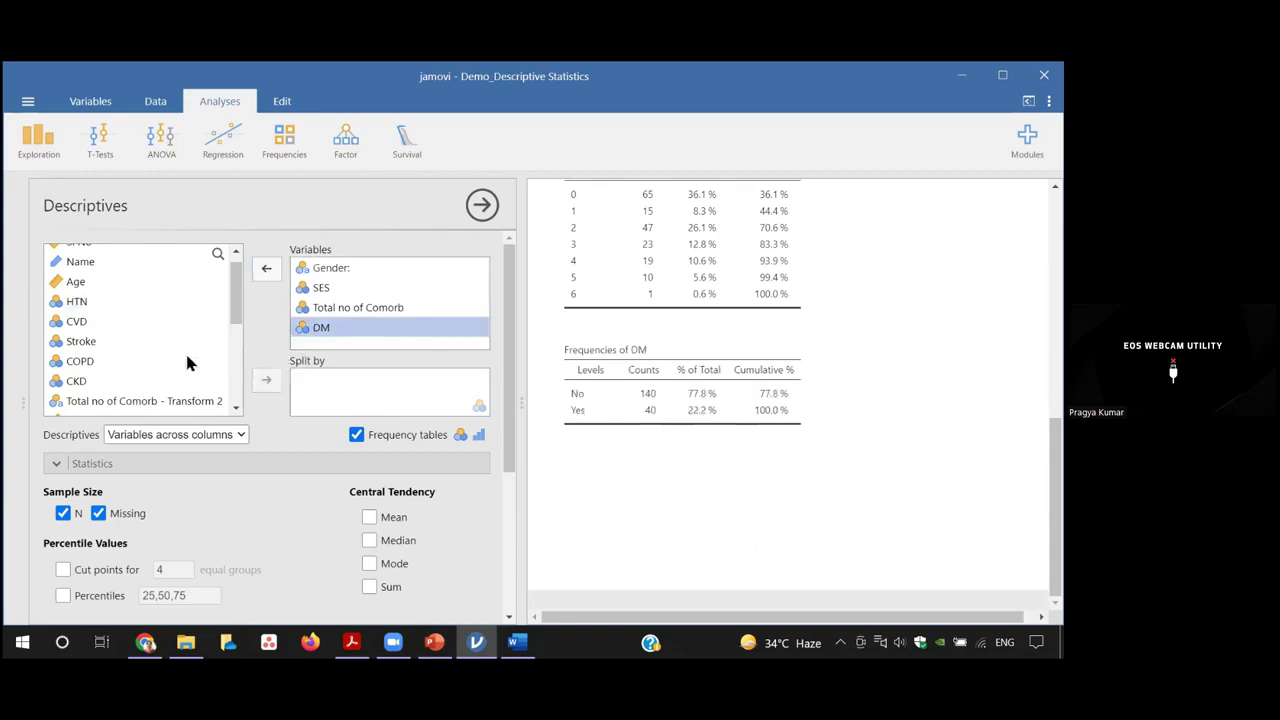
Step: Split the Descriptives analysis by Outcome and review the resulting frequency tables
drag(237, 318, 234, 405)
click(138, 410)
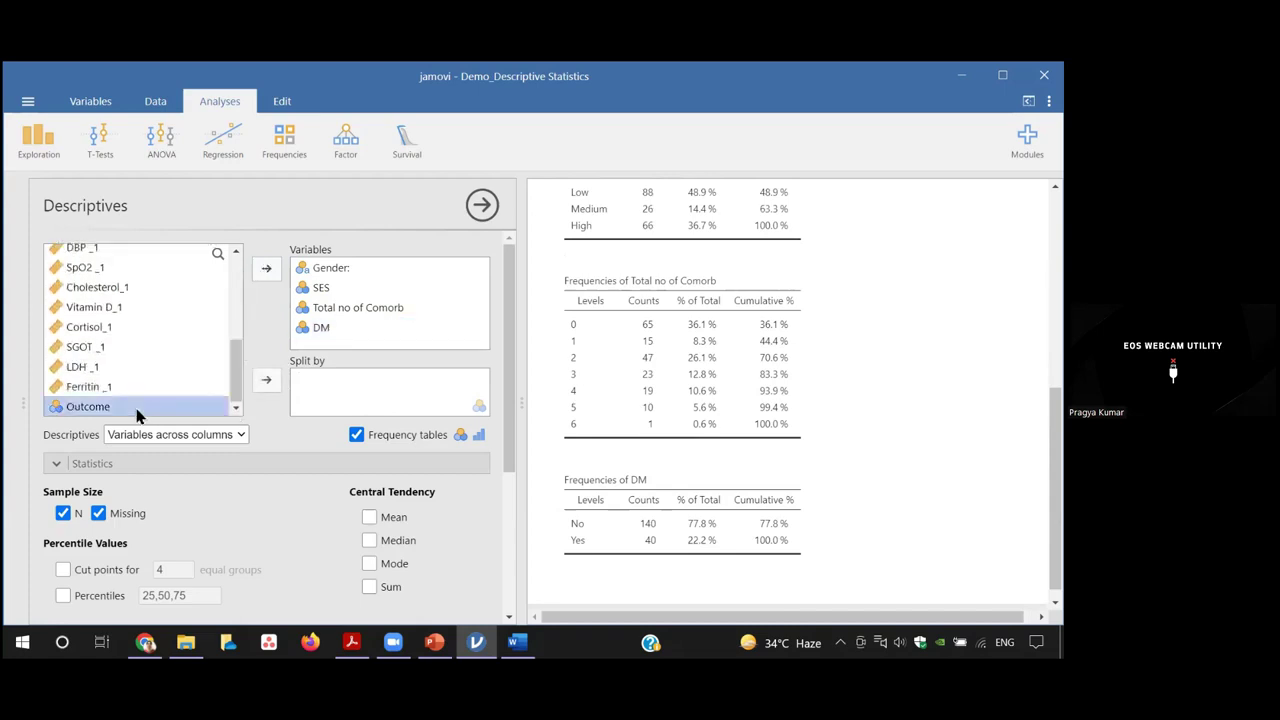
click(266, 382)
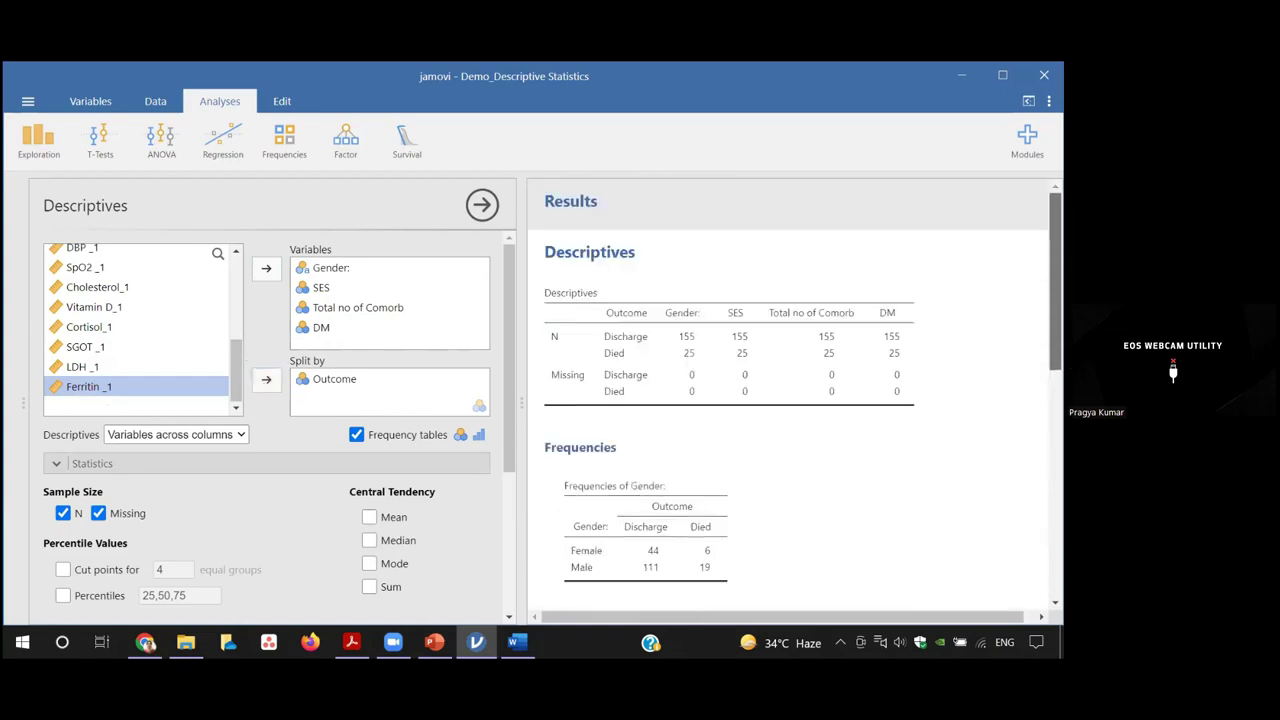
scroll(790, 400, down, 3)
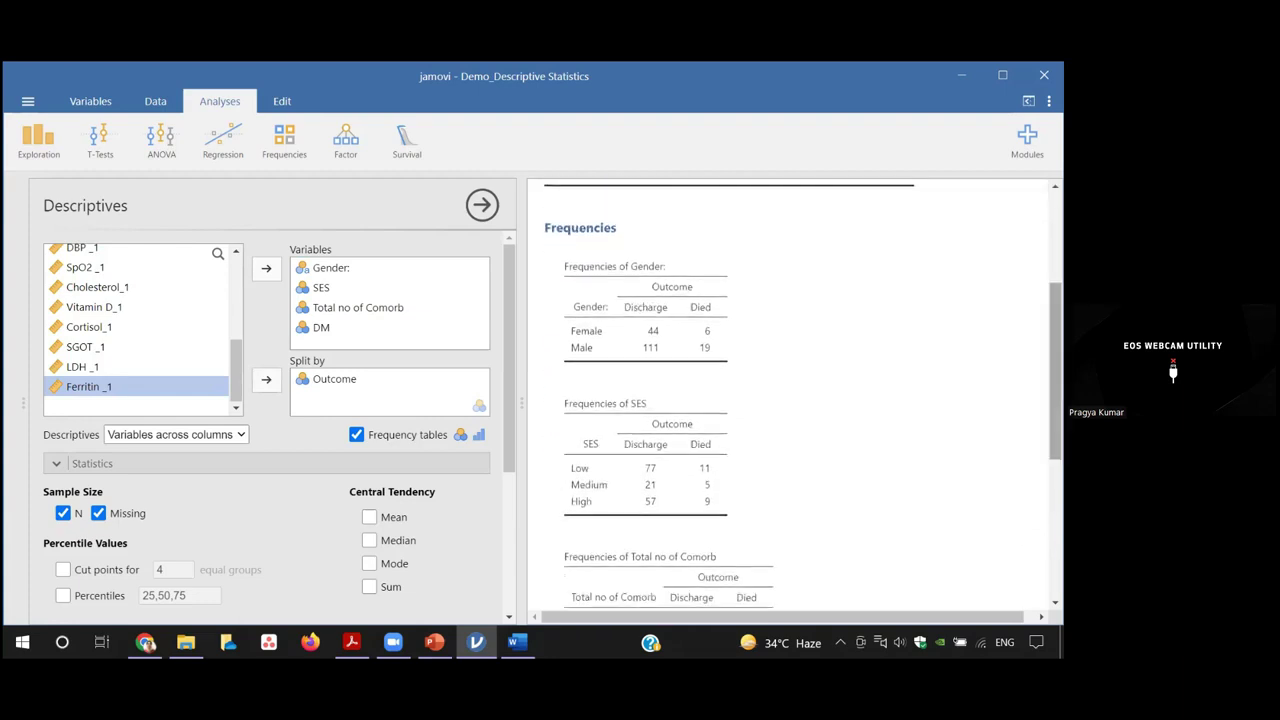
scroll(690, 287, down, 1)
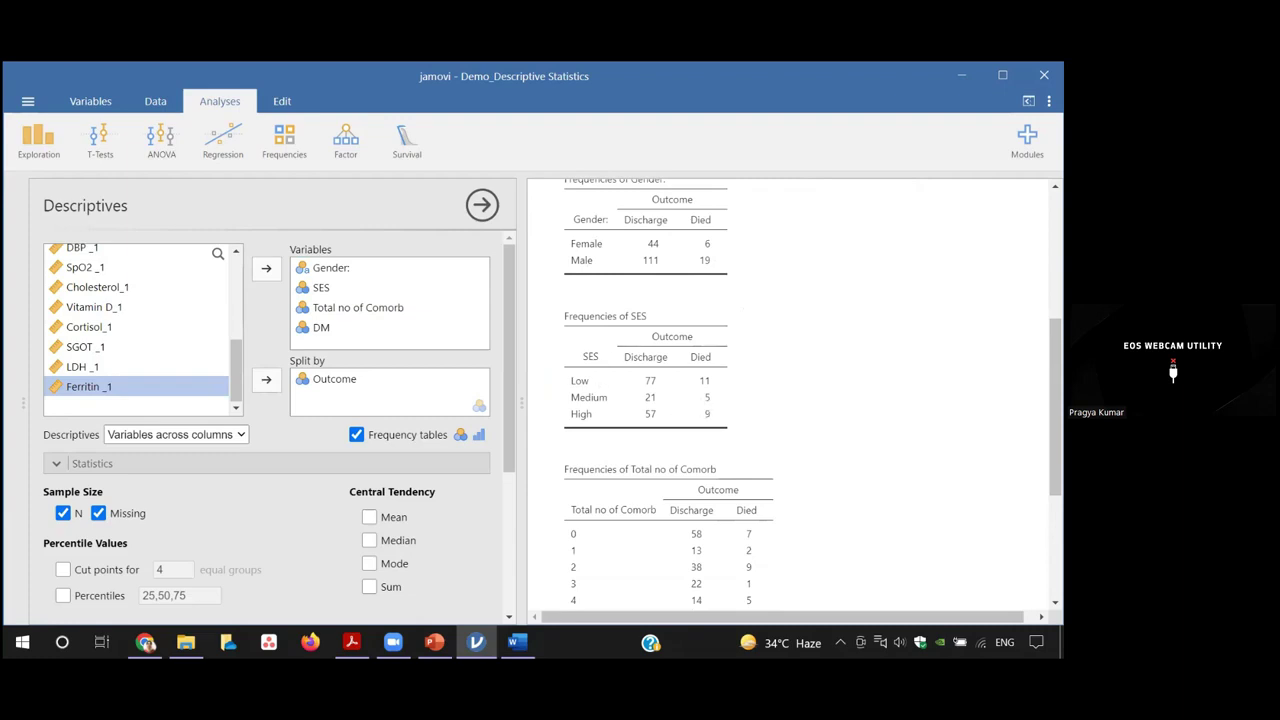
scroll(528, 536, down, 2)
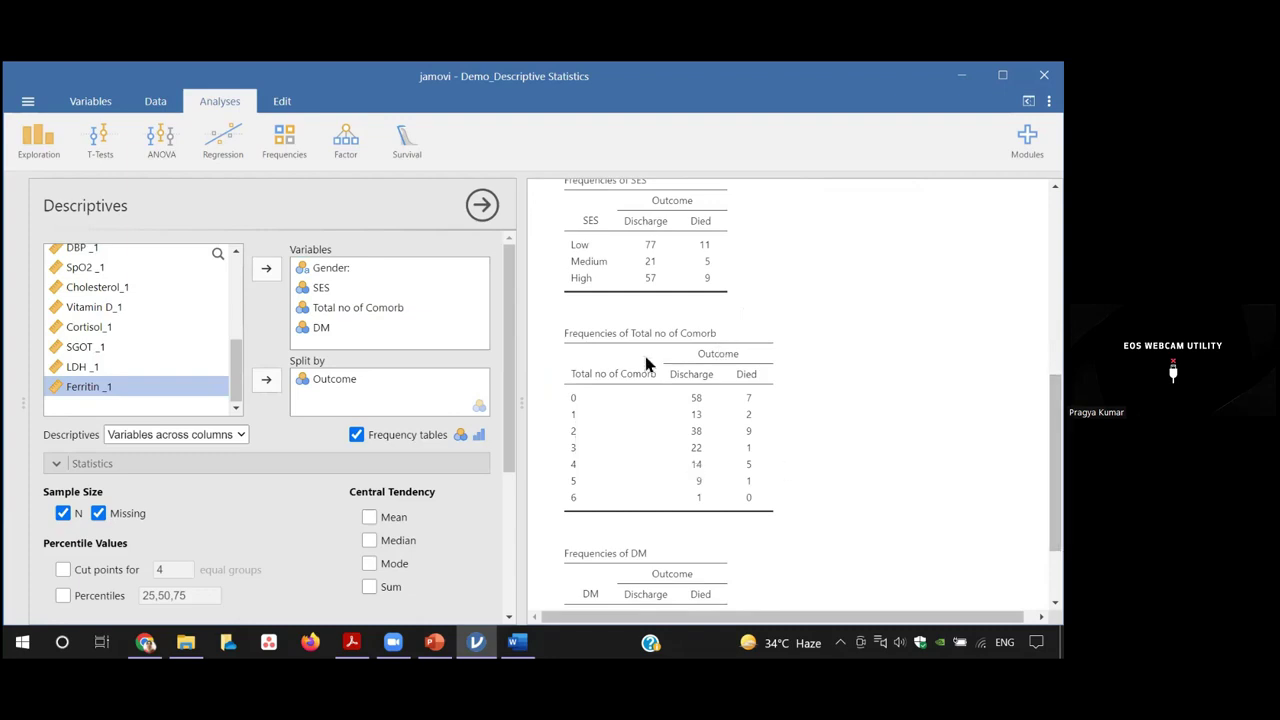
Step: Add Total no of Comorb - Transform 2 to the analysed variables and view its frequency table
mouse_move(233, 362)
mouse_down()
mouse_move(243, 329)
mouse_move(200, 317)
mouse_up()
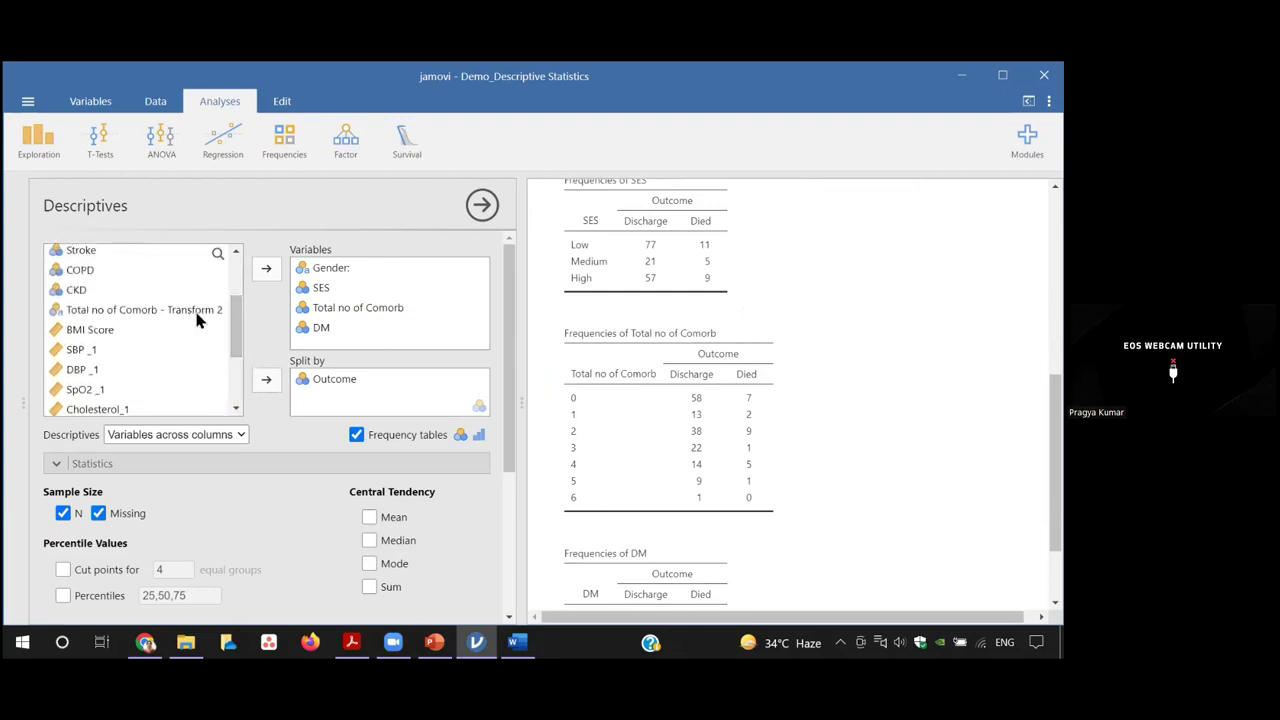
click(194, 314)
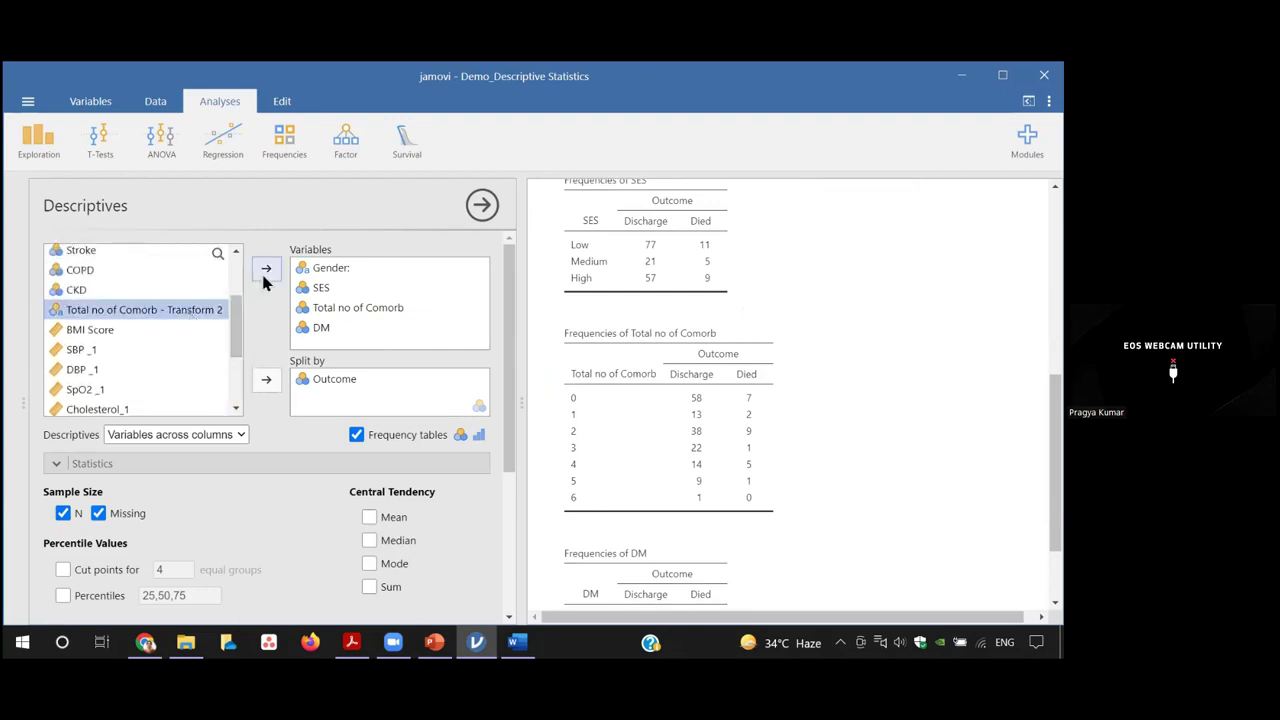
click(264, 278)
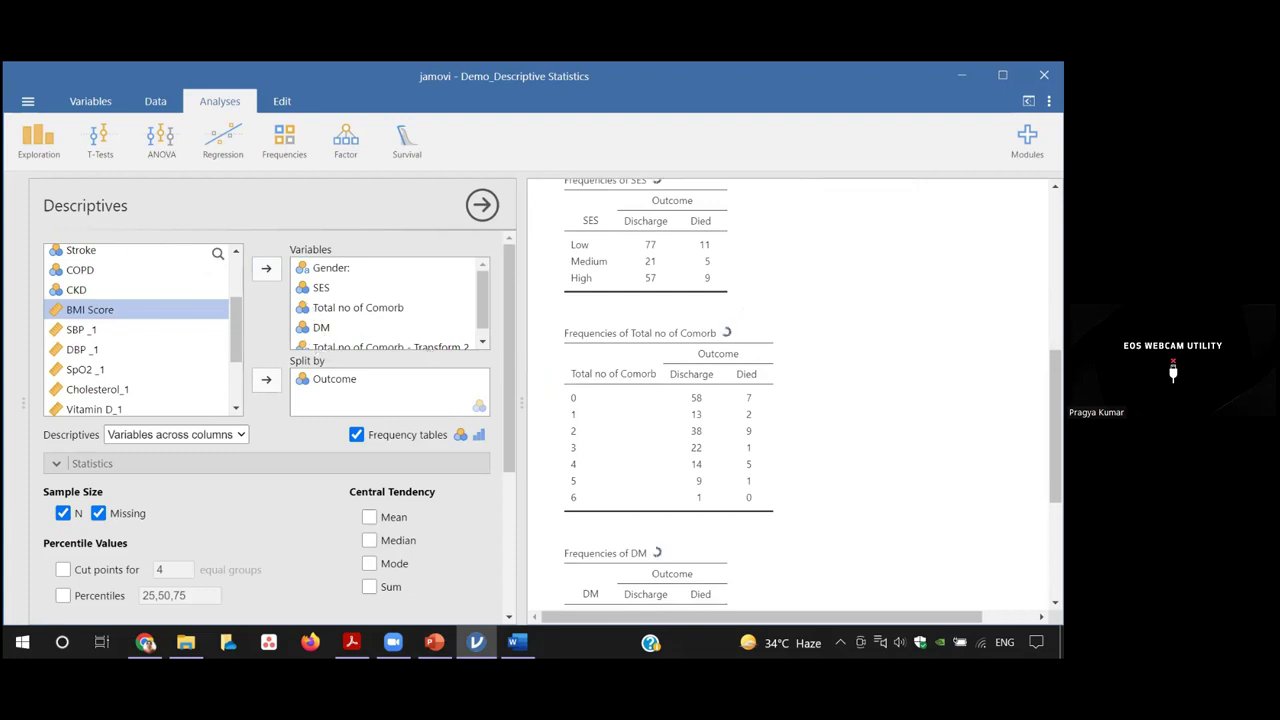
drag(1055, 425, 1055, 473)
scroll(755, 490, down, 3)
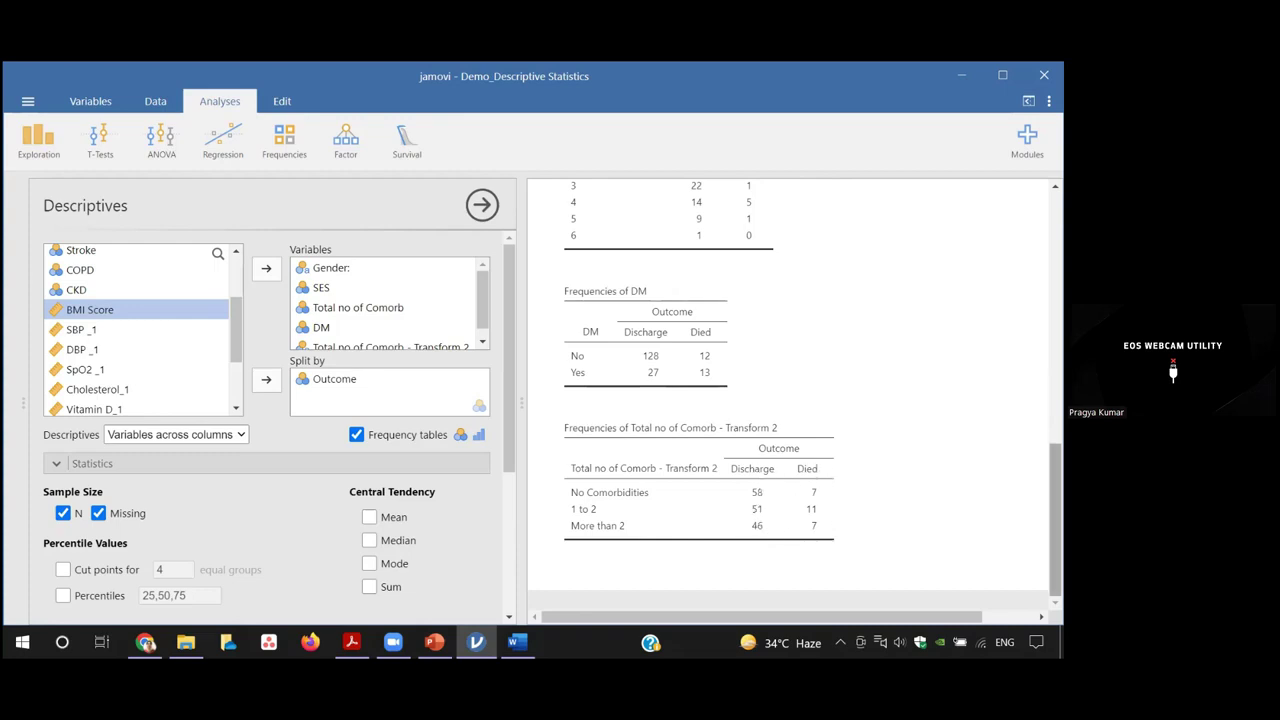
Step: Remove Outcome as the split variable and check the overall frequency tables
drag(1055, 520, 1055, 373)
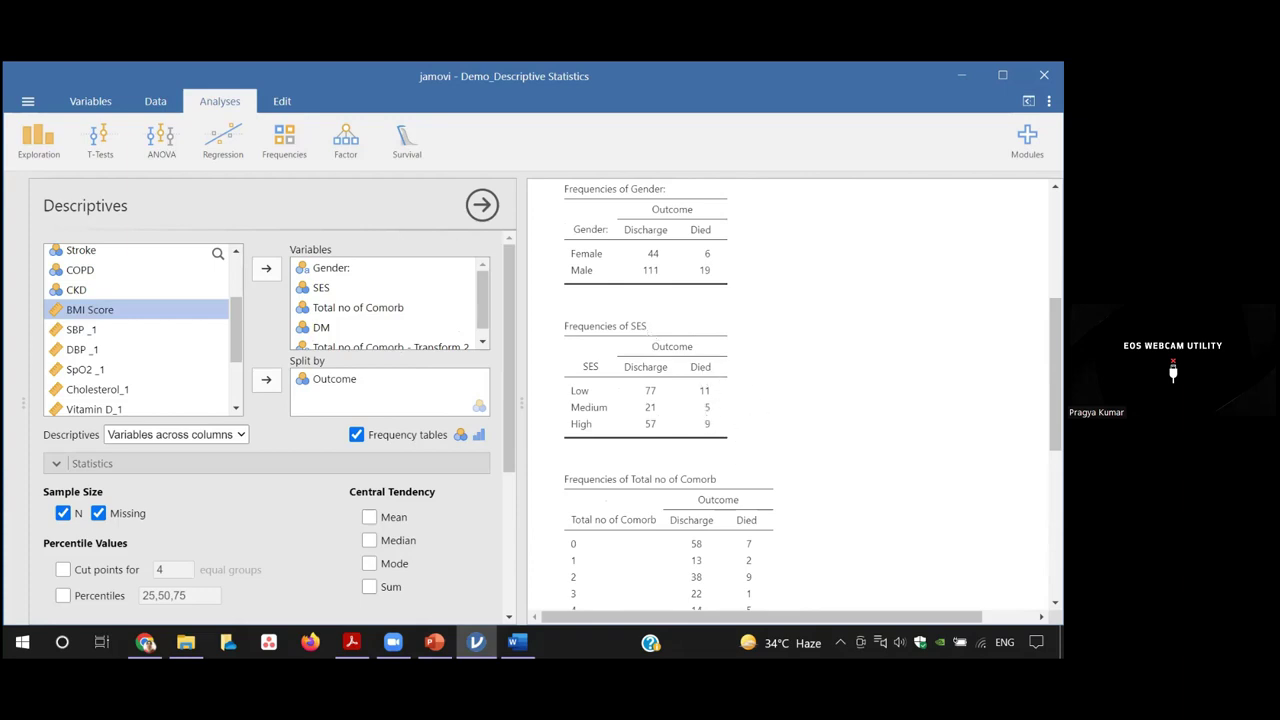
scroll(800, 400, up, 1)
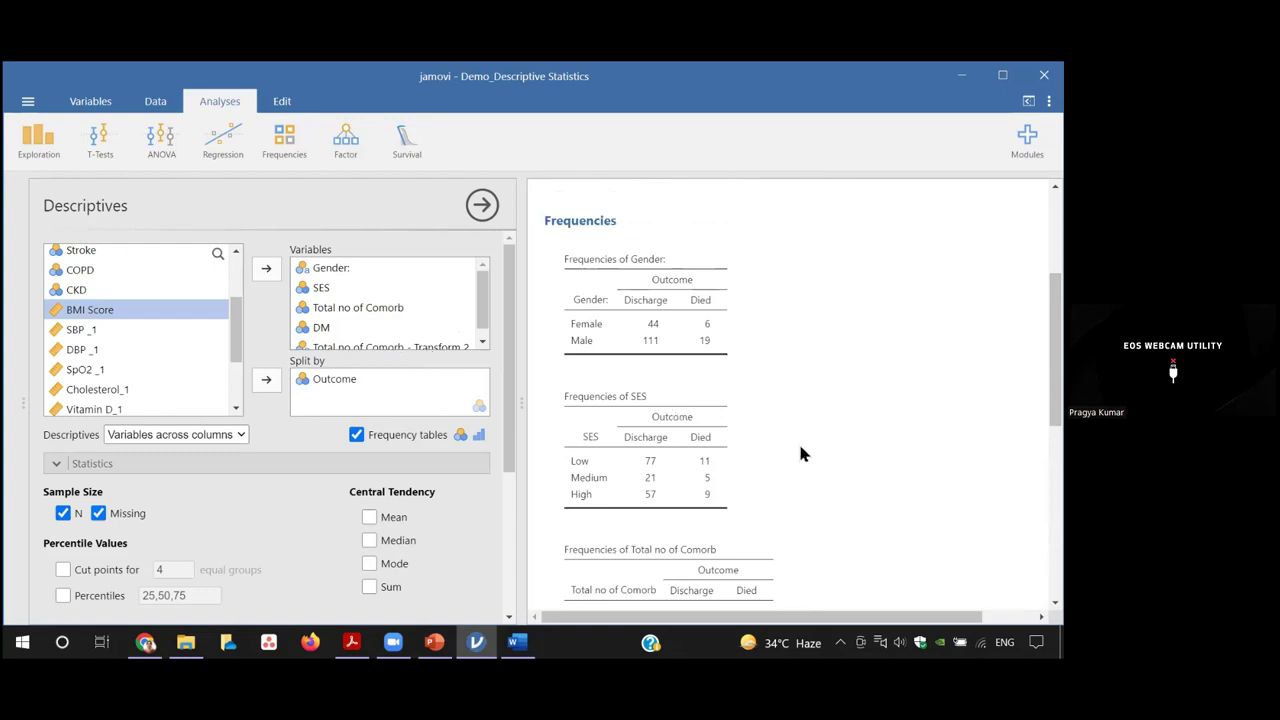
click(320, 380)
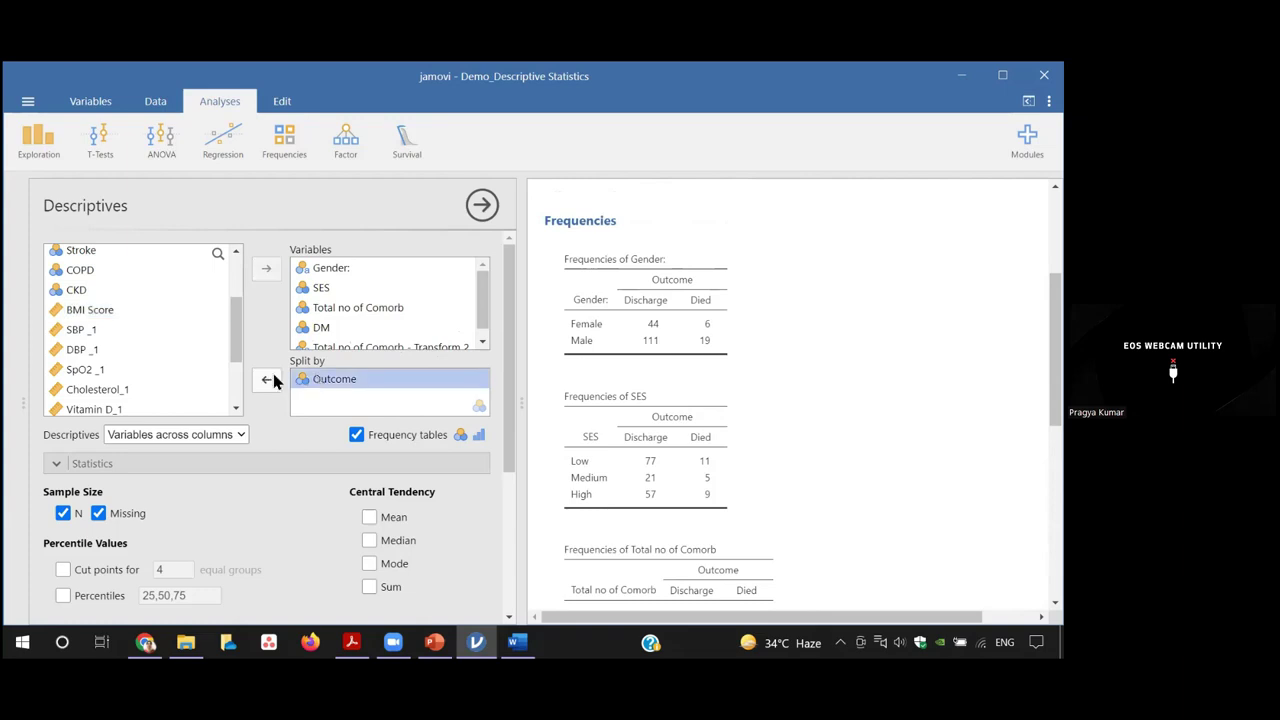
click(266, 380)
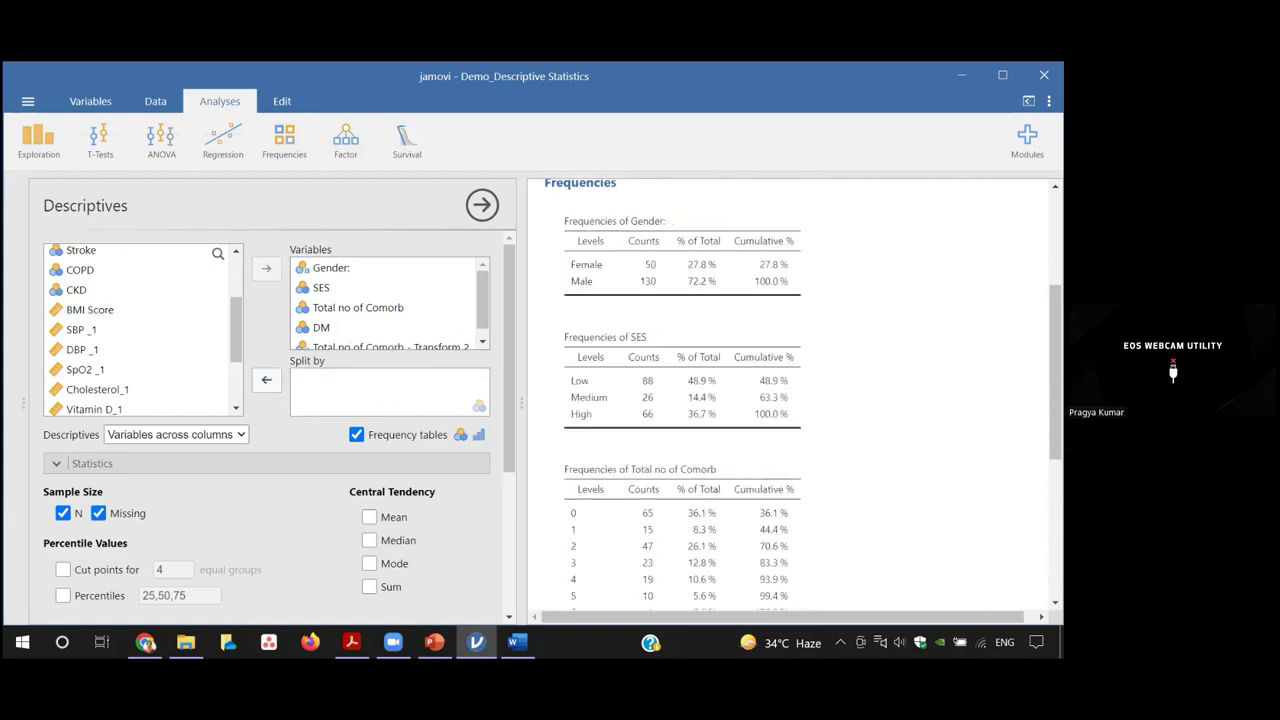
scroll(800, 400, down, 5)
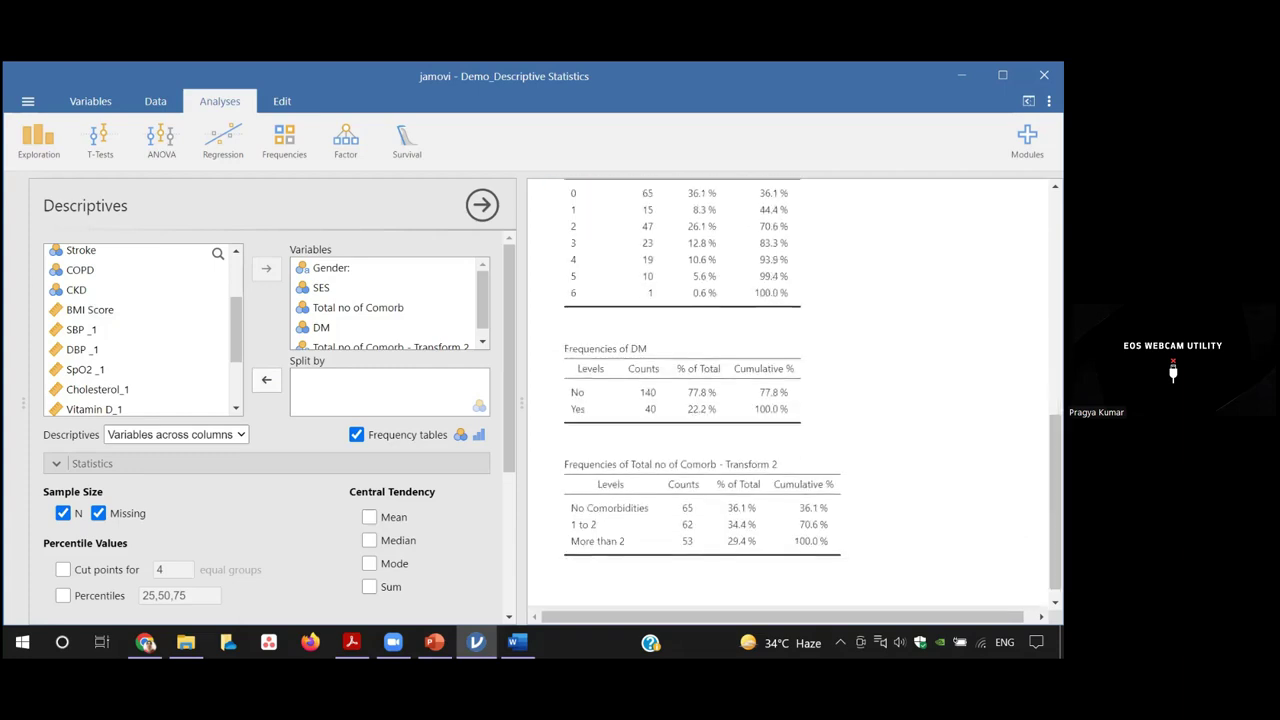
Step: Write the note "Total number of diabetic patients" below the Frequencies of DM table in the results
right_click(836, 334)
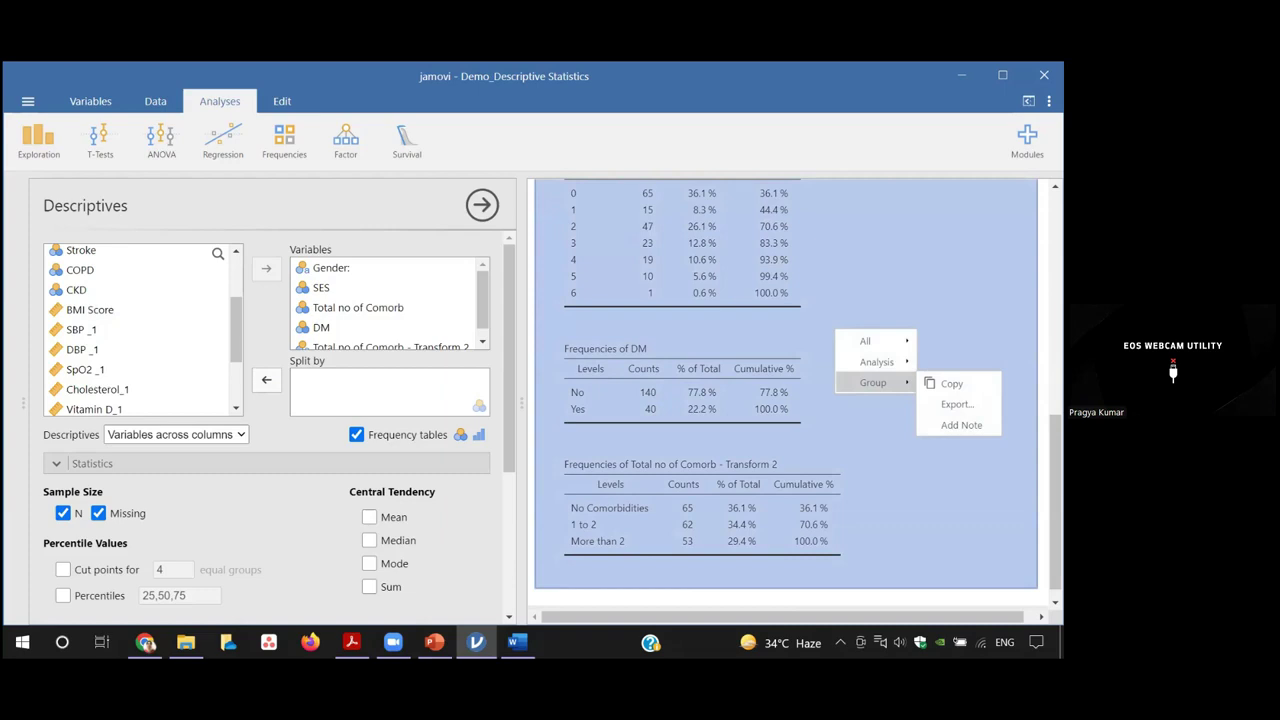
click(858, 395)
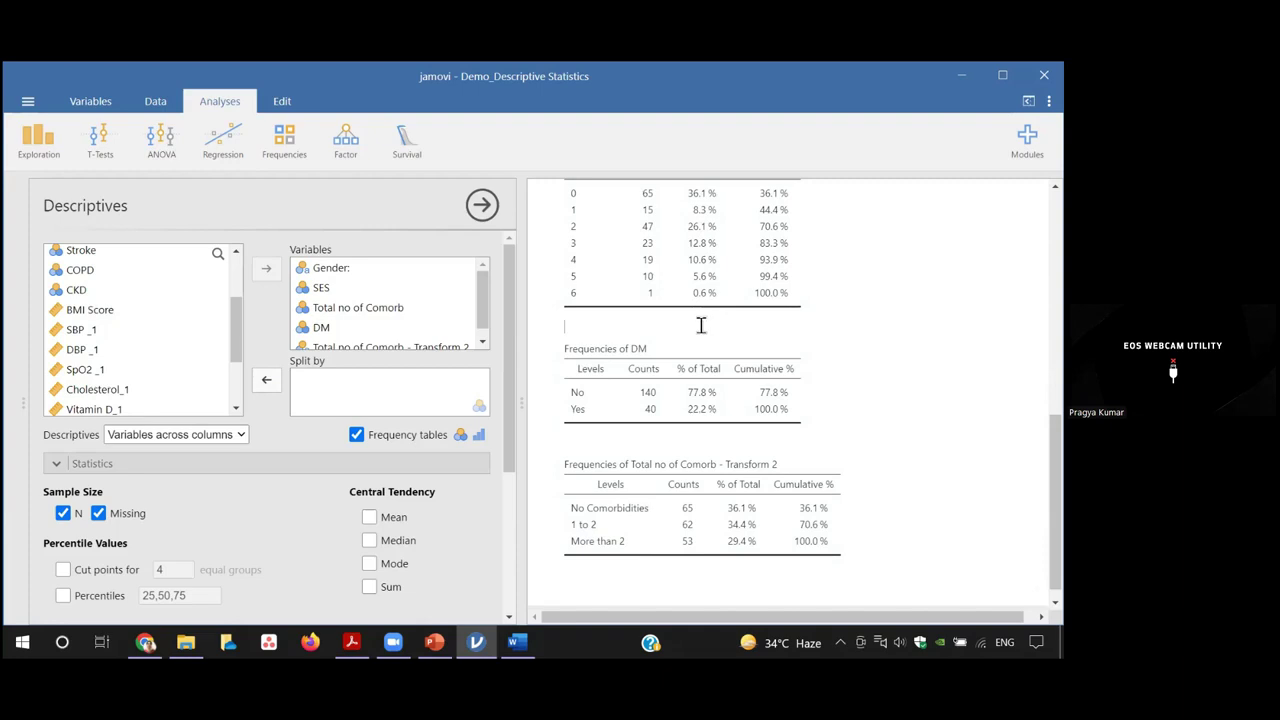
click(702, 325)
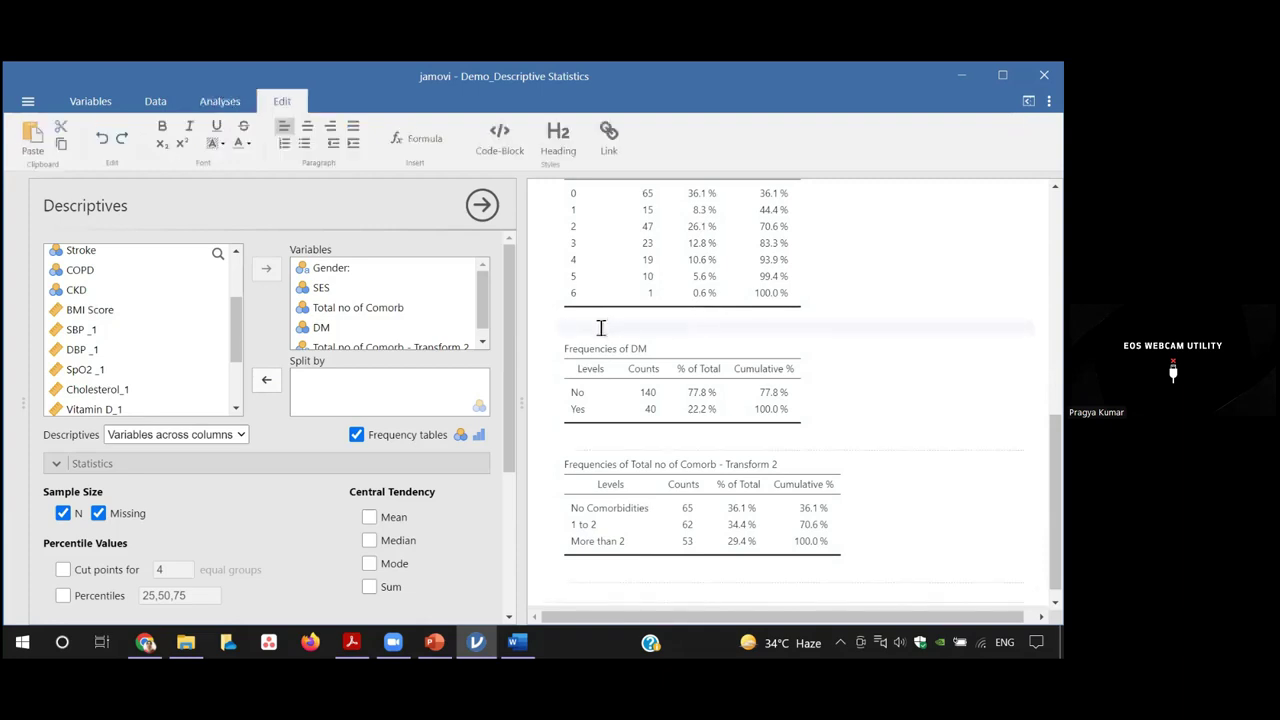
click(598, 439)
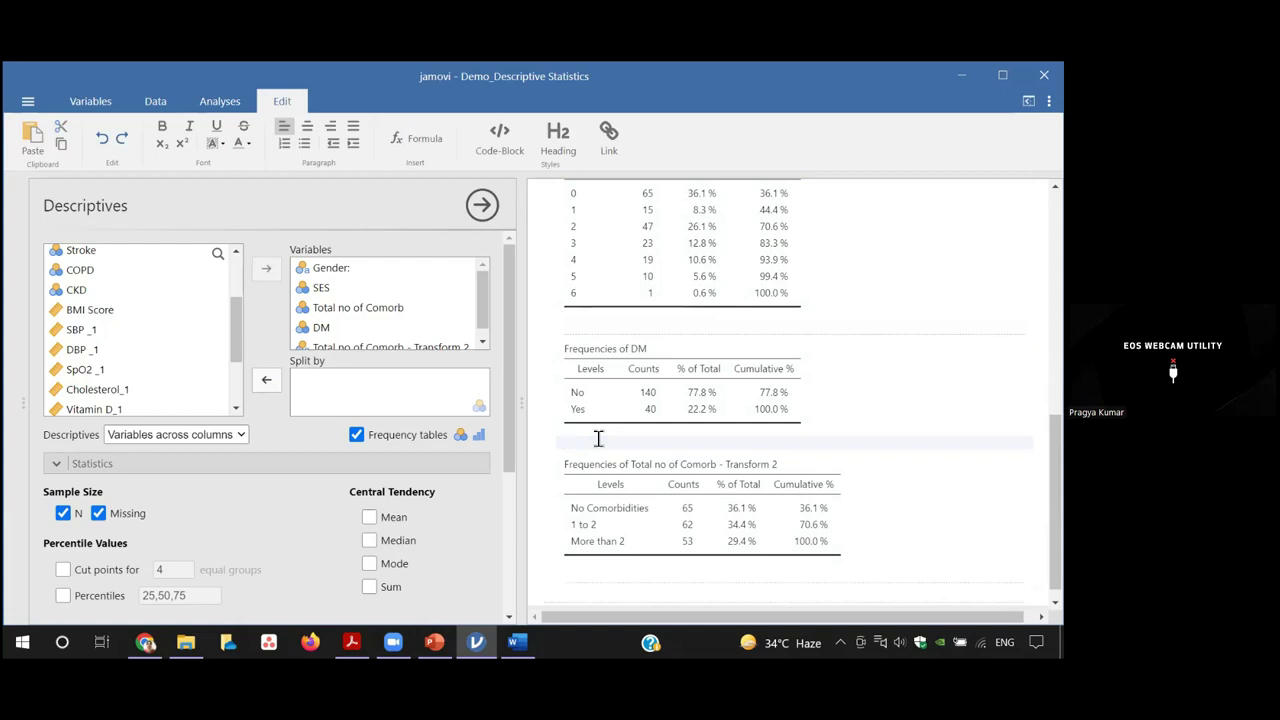
text(the)
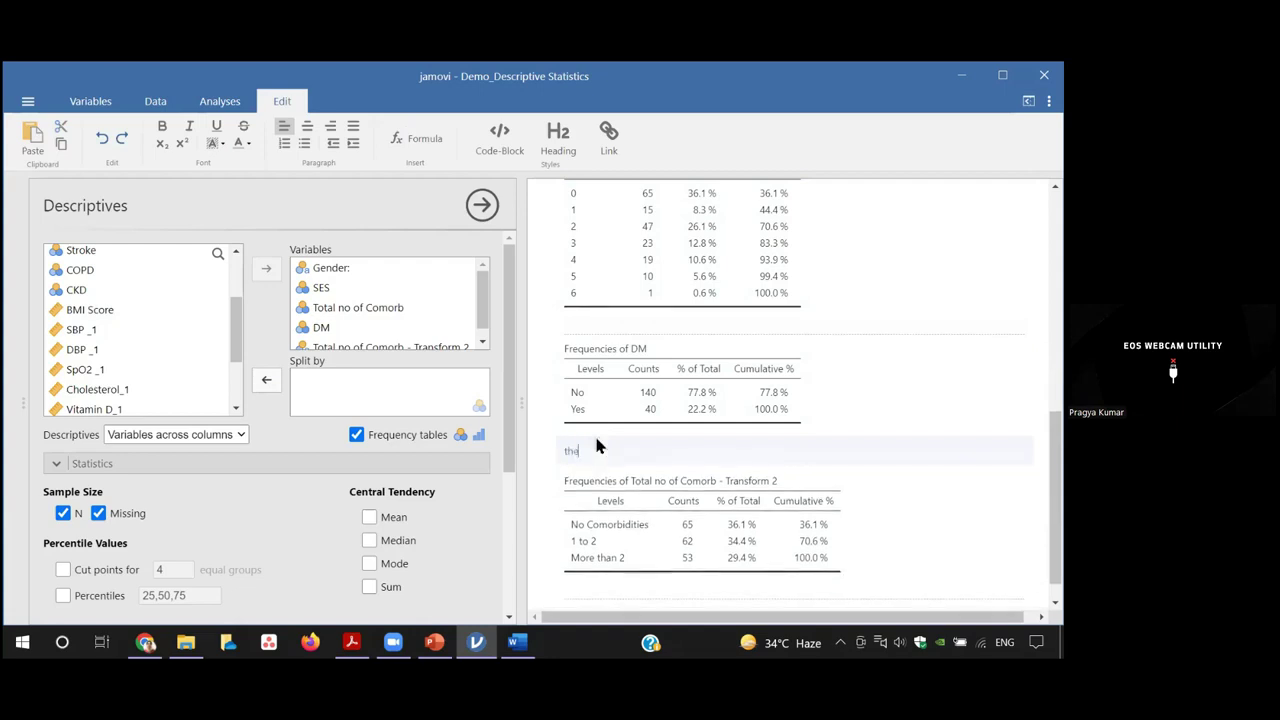
key(BackSpace)
key(BackSpace)
key(BackSpace)
text(Total number of diabetic patients)
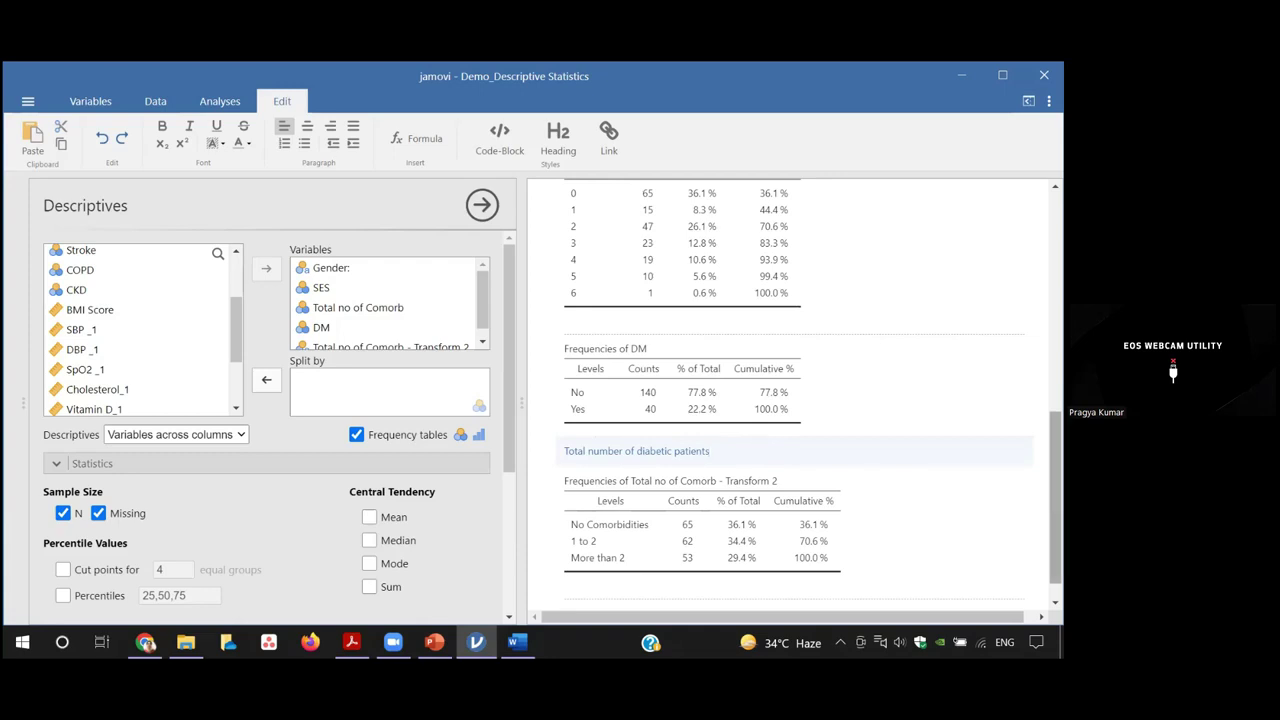
scroll(795, 394, down, 1)
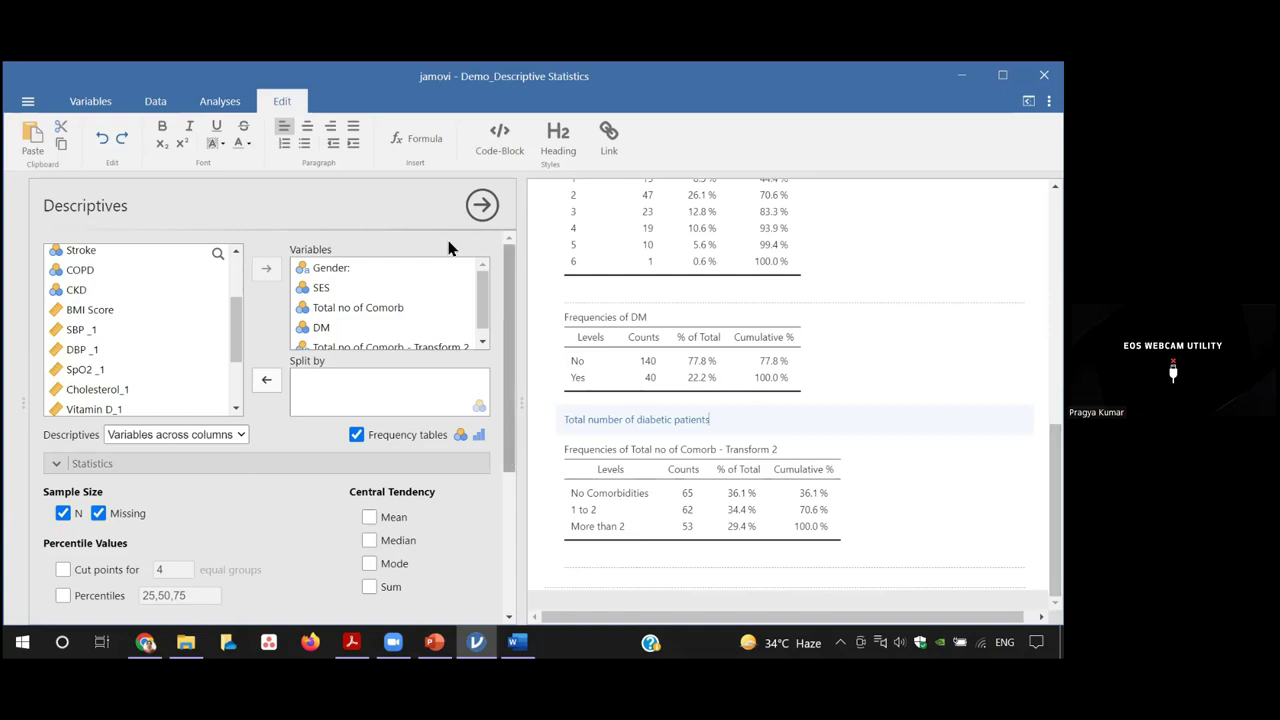
drag(512, 398, 508, 477)
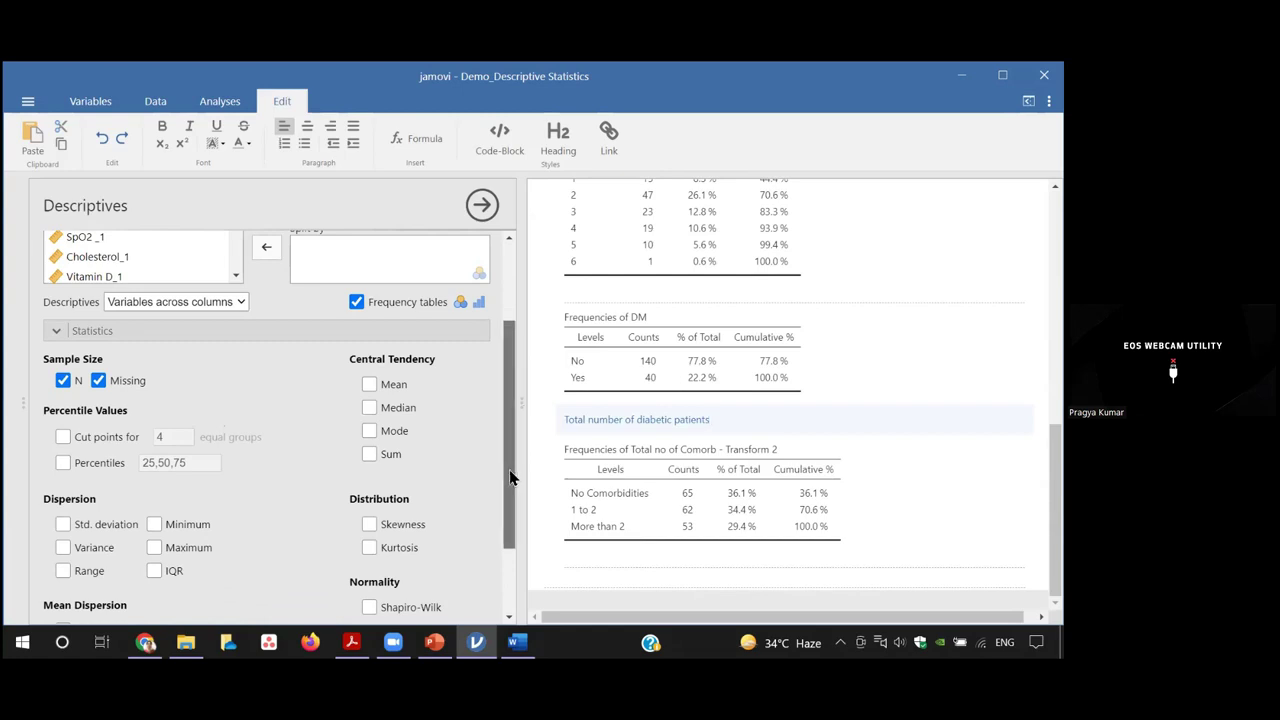
scroll(517, 483, down, 1)
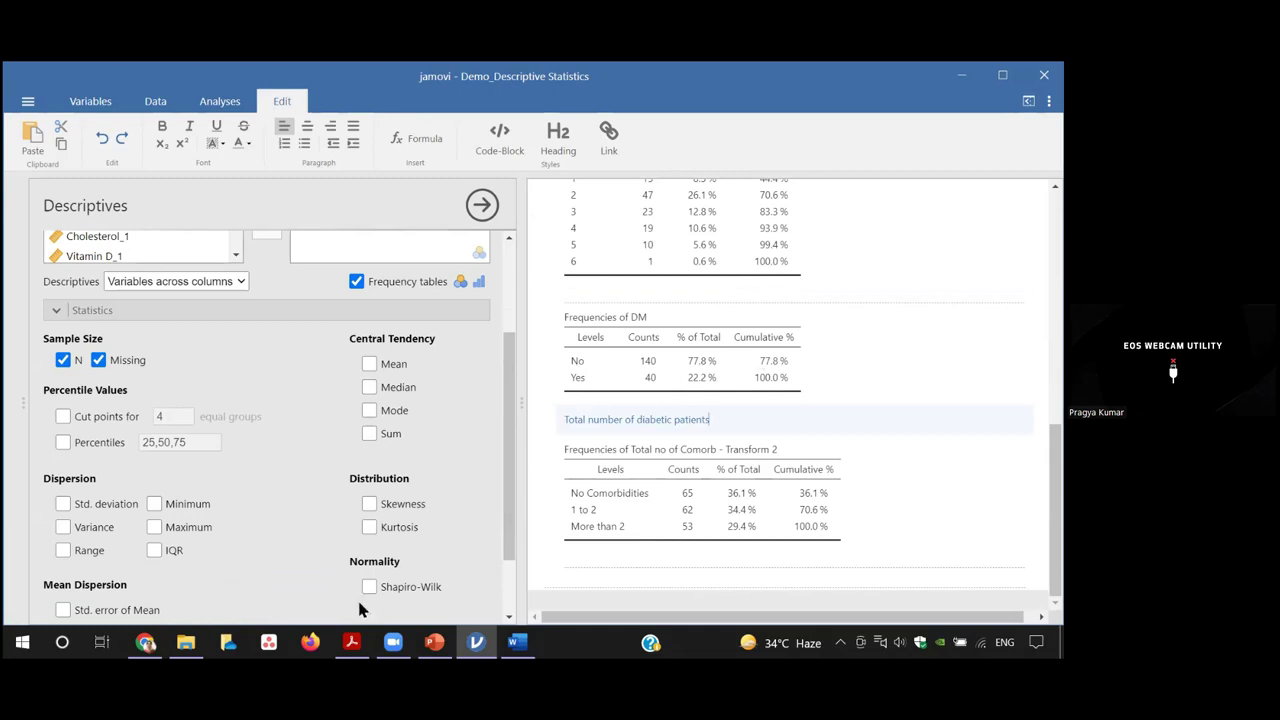
Step: Switch to the Word document with the Demo-1 exercise and look through it to the Gender wise distribution table
mouse_move(434, 642)
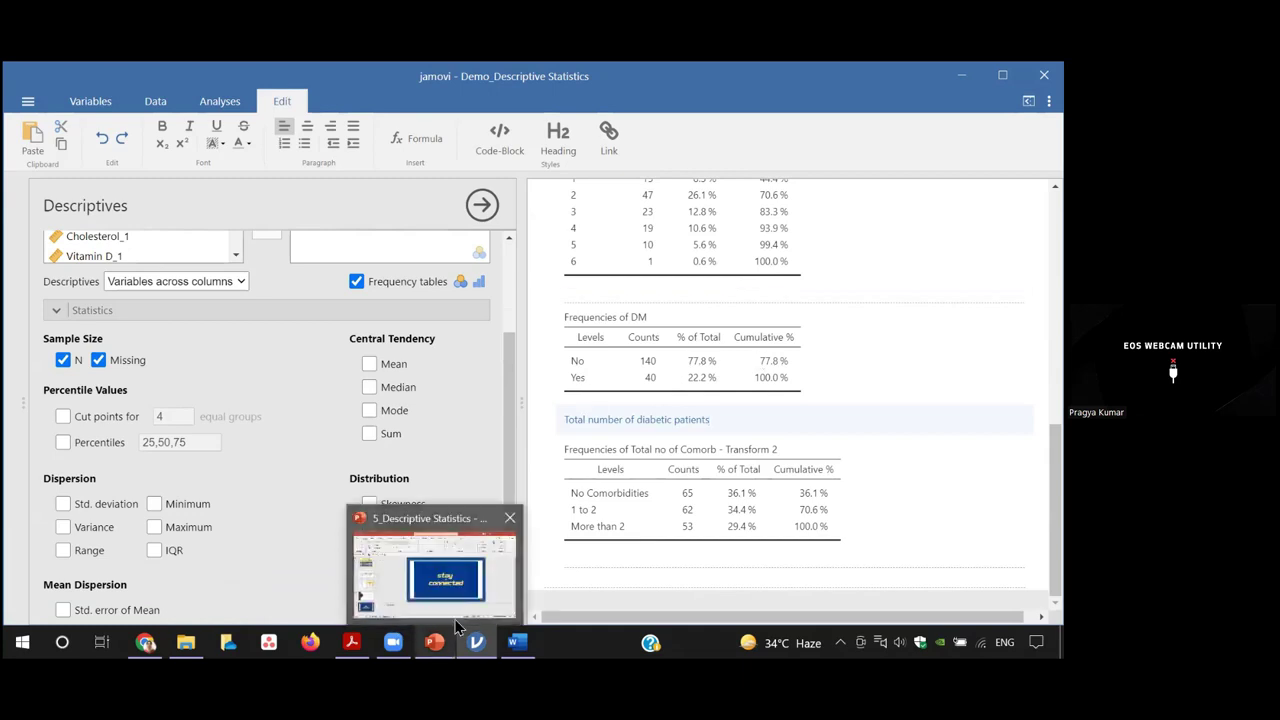
mouse_move(516, 640)
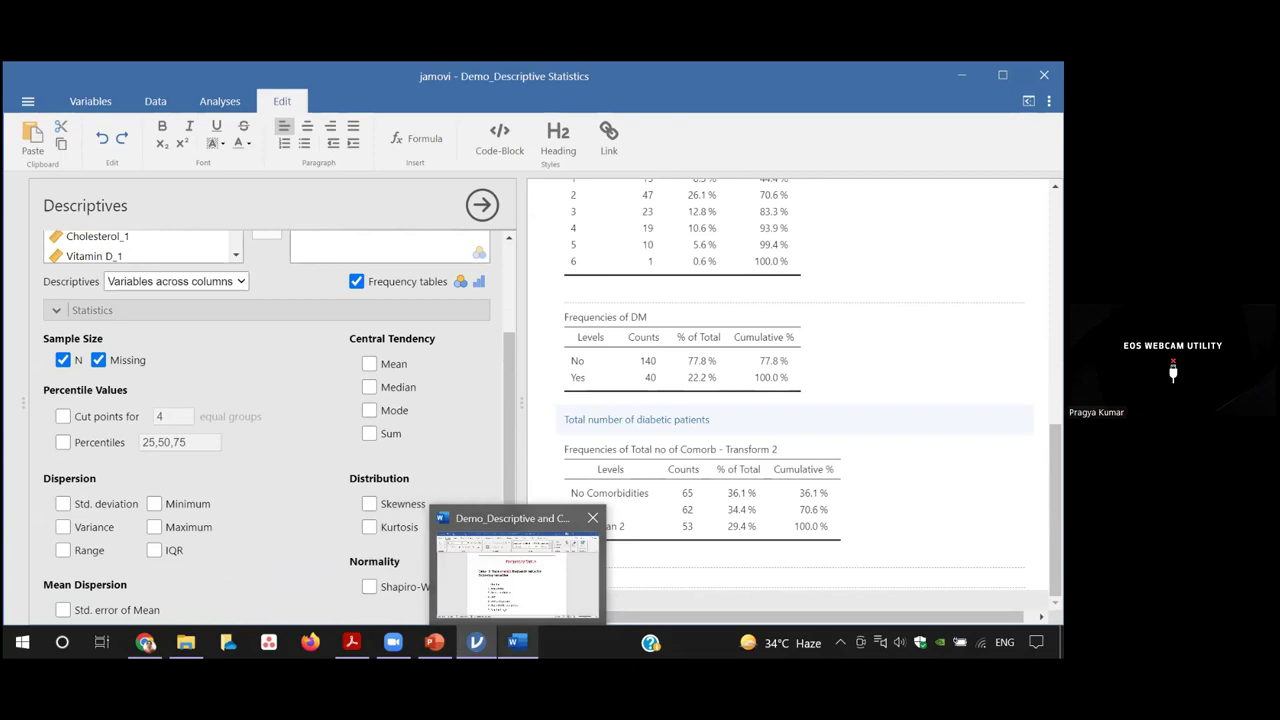
click(516, 570)
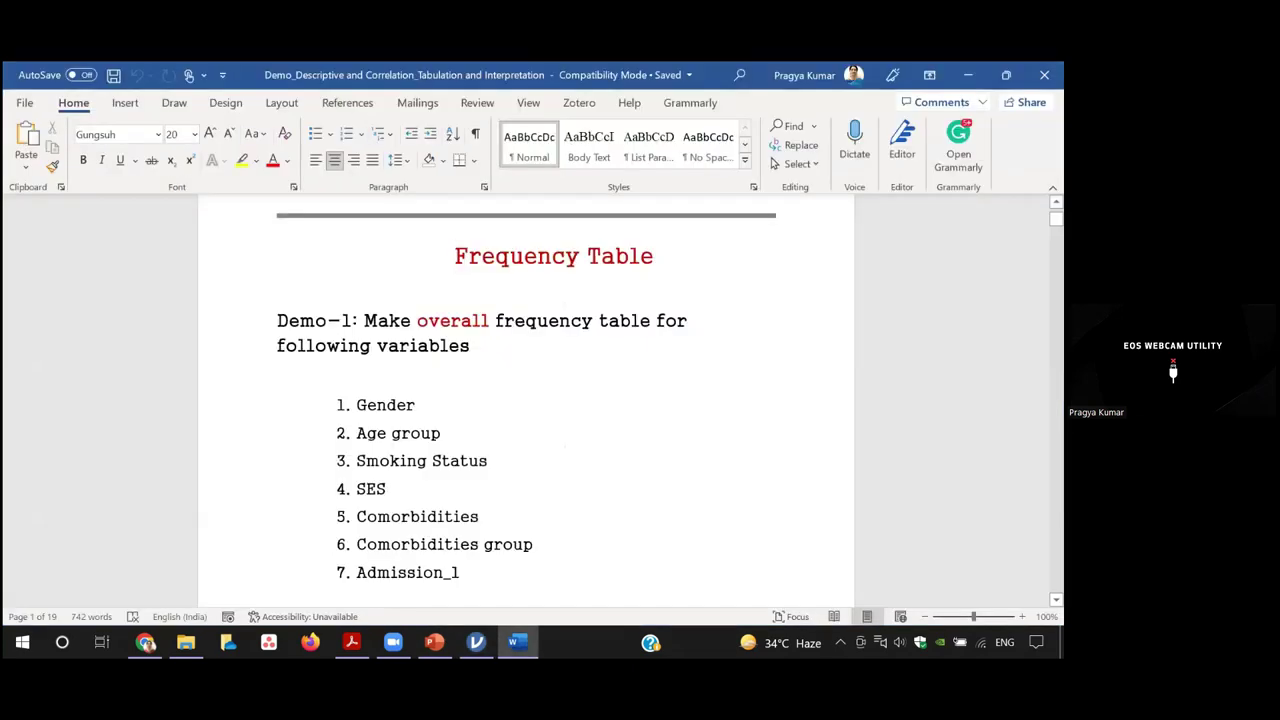
scroll(526, 400, down, 3)
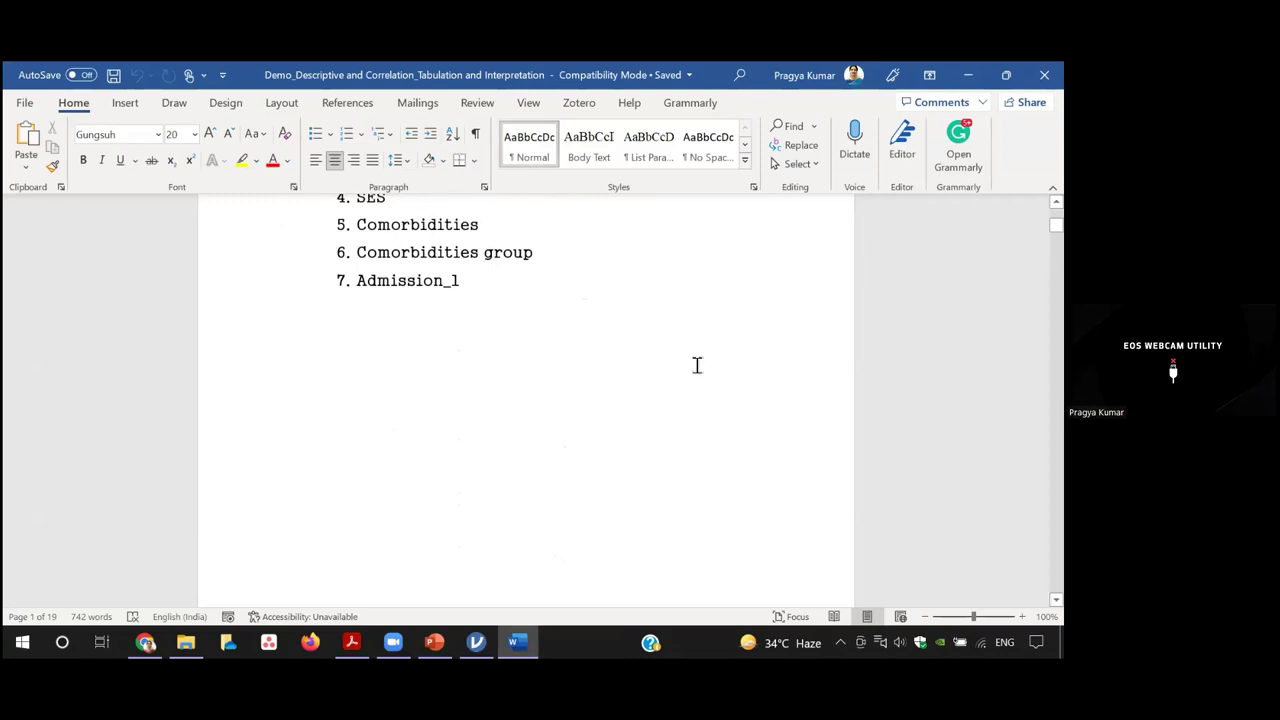
scroll(526, 400, down, 1)
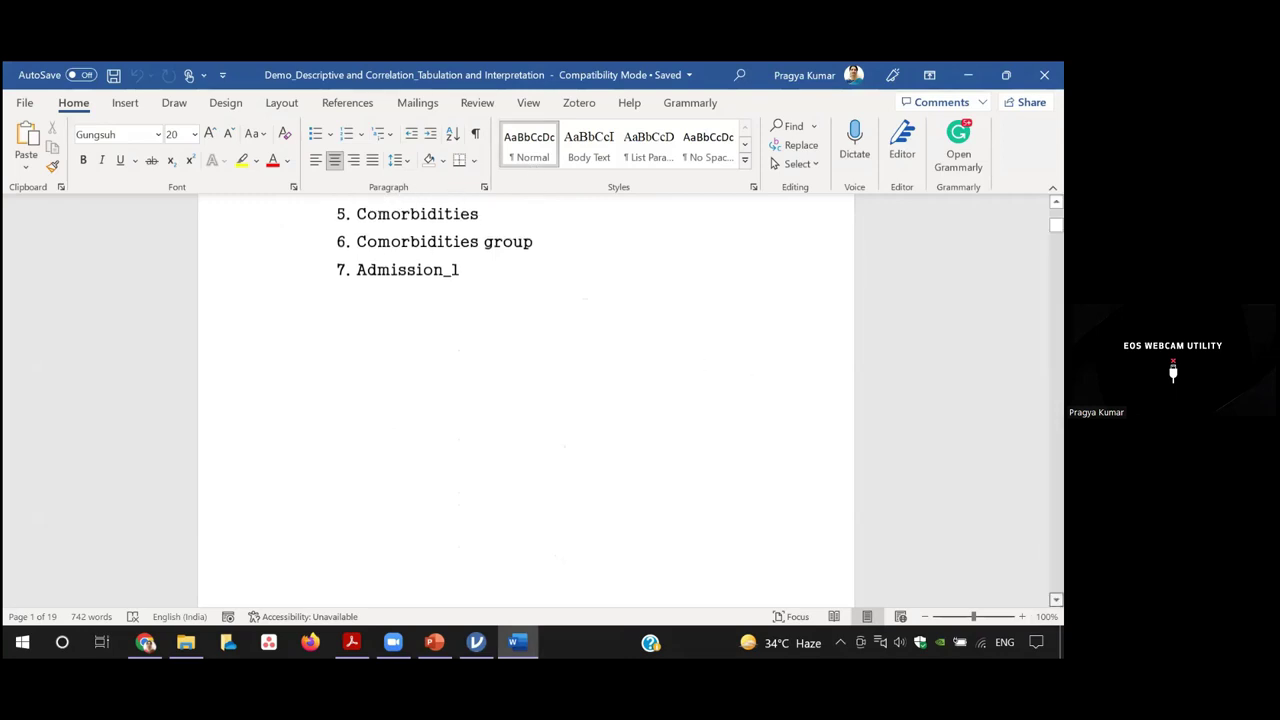
scroll(526, 400, down, 5)
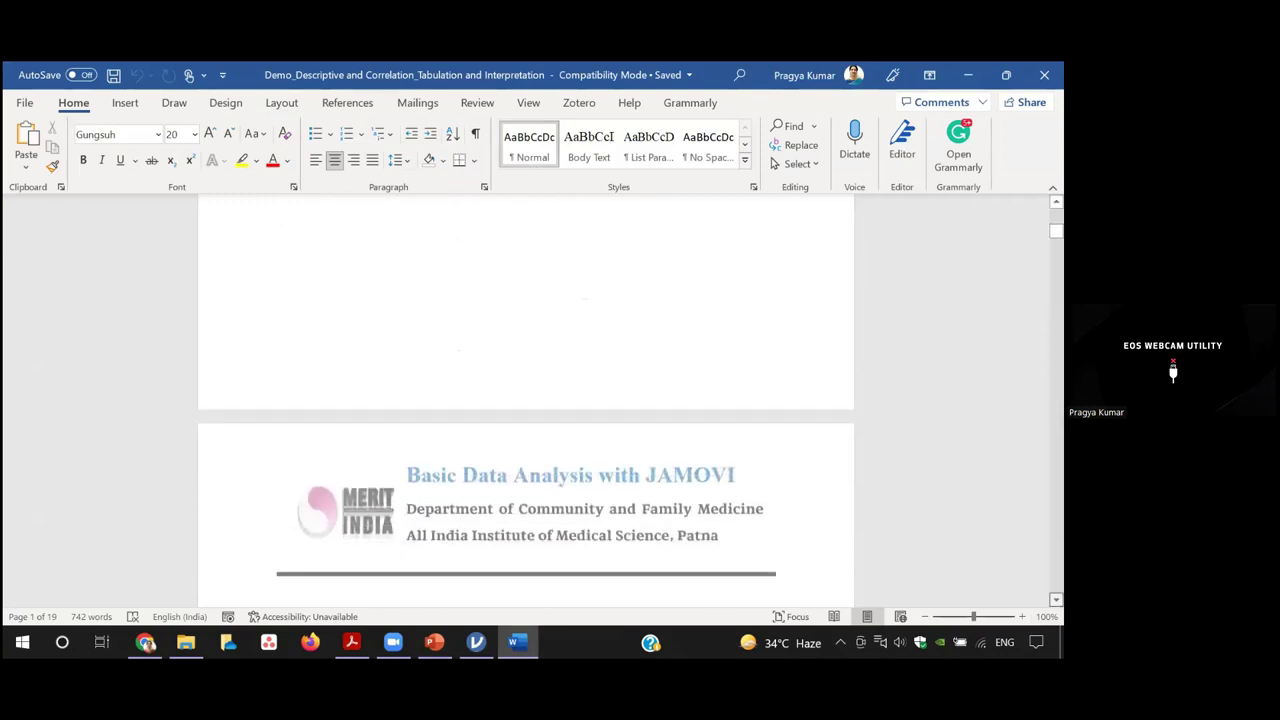
scroll(866, 448, down, 4)
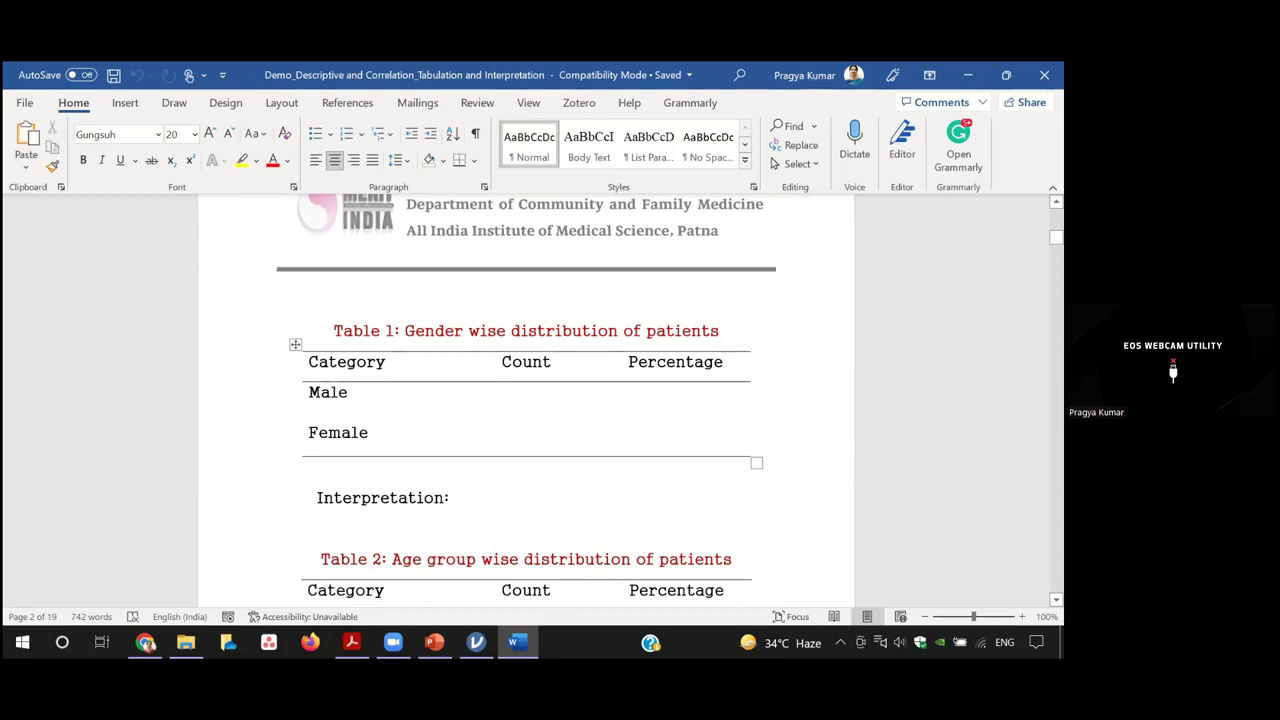
scroll(526, 400, down, 4)
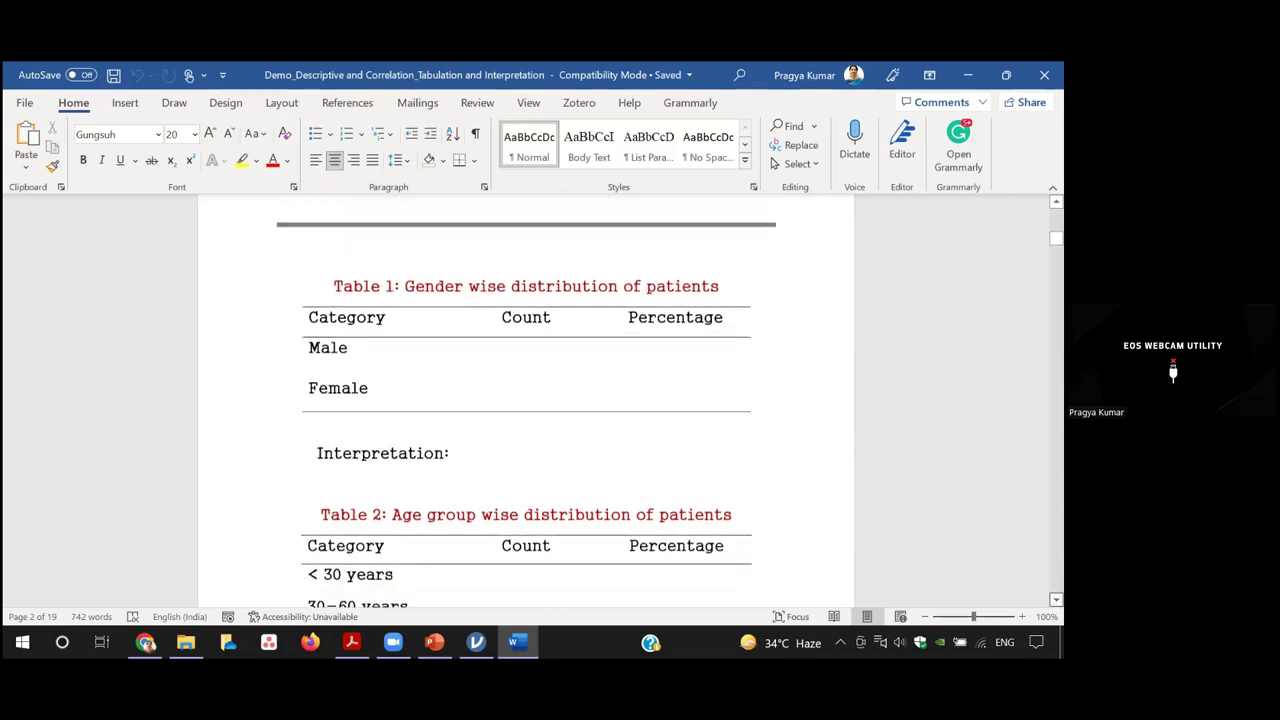
Step: Look through the remaining Demo-1 table templates in the Word document, from age group to comorbidities
scroll(543, 394, down, 1)
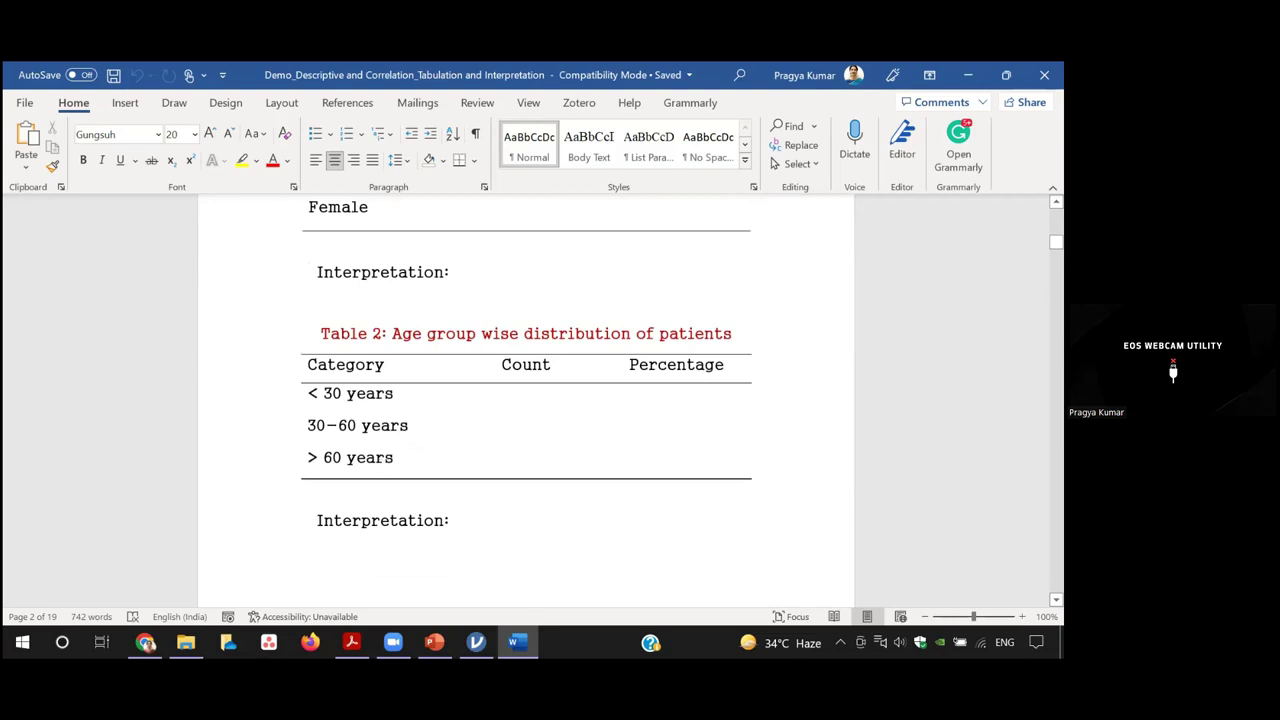
scroll(526, 400, down, 3)
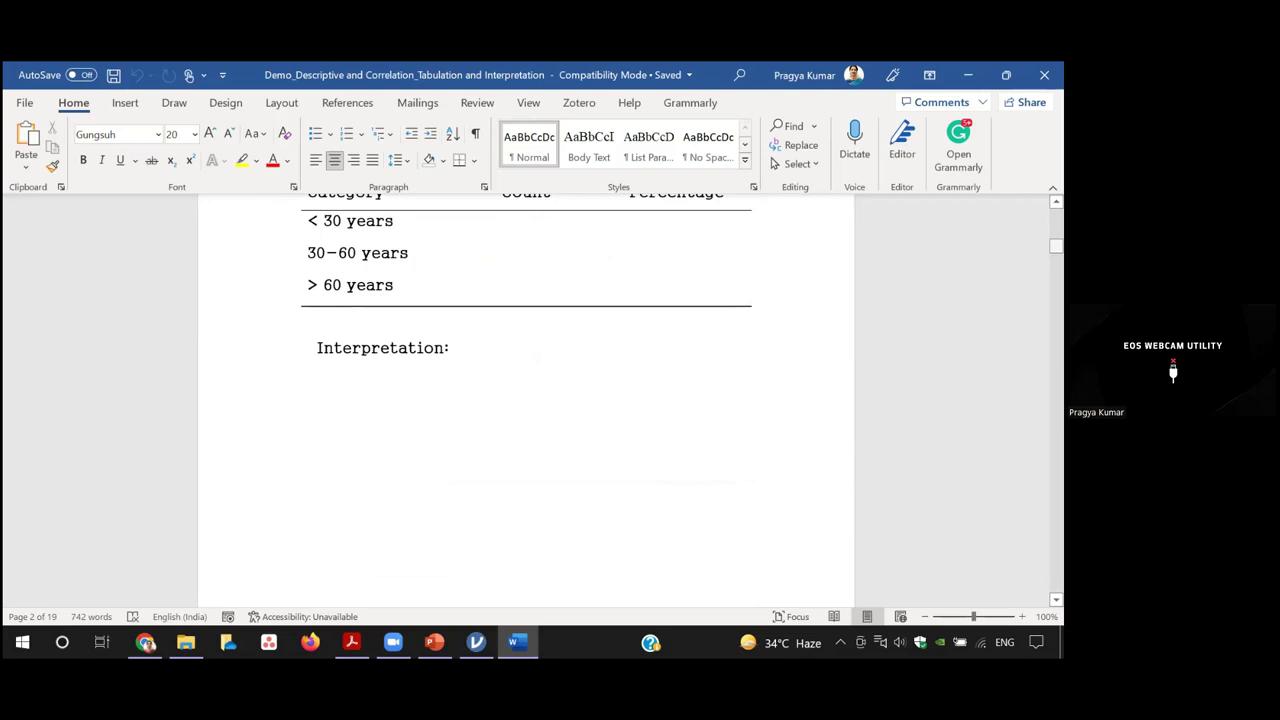
scroll(526, 400, down, 1)
scroll(526, 400, down, 8)
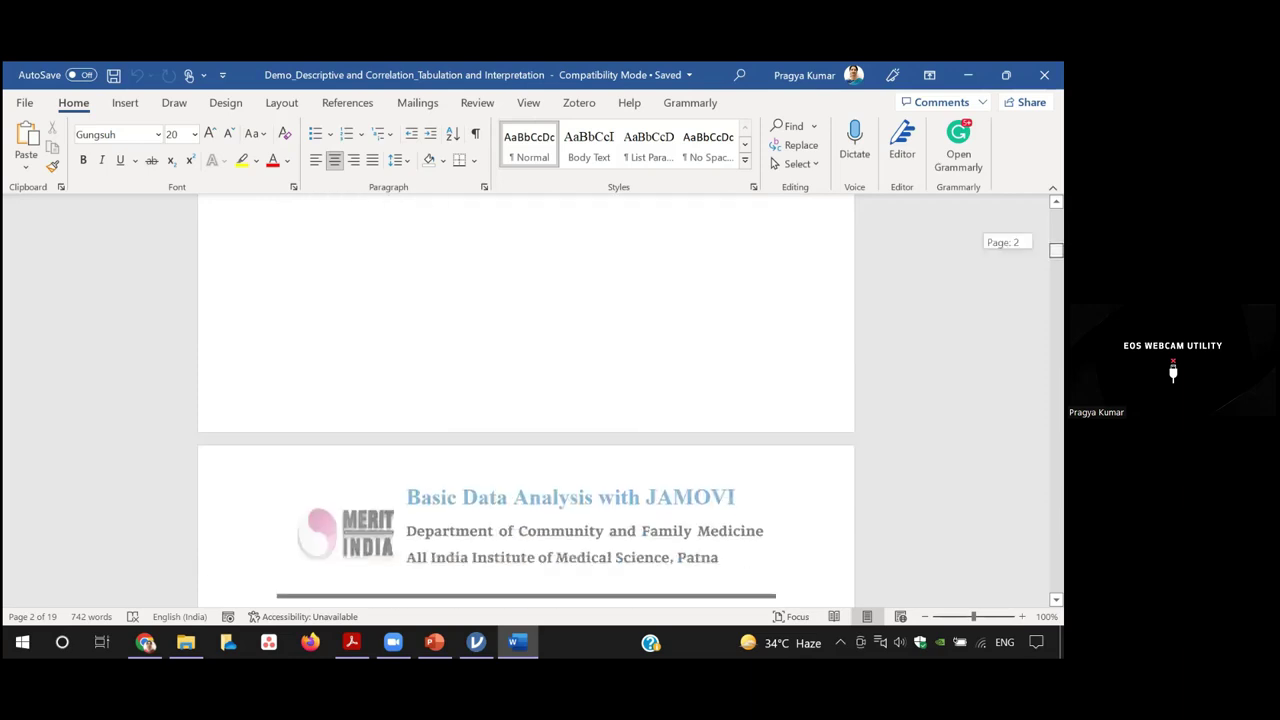
scroll(526, 400, down, 6)
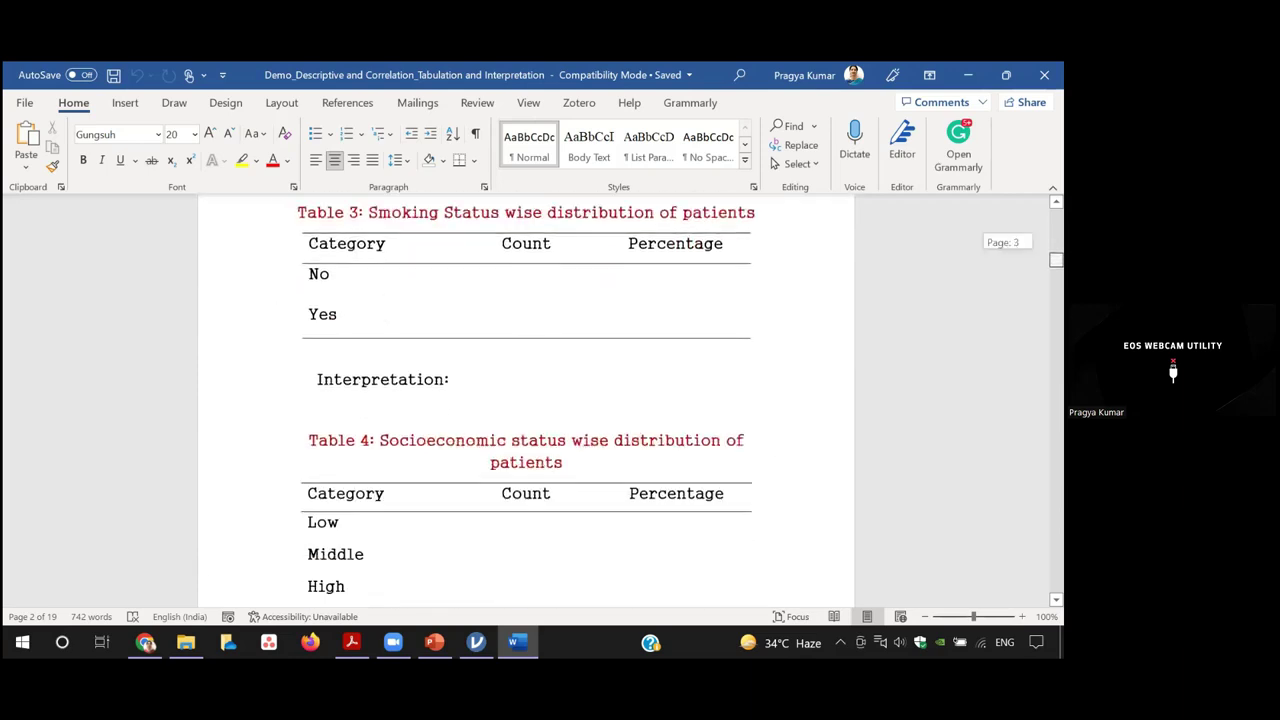
scroll(526, 400, down, 11)
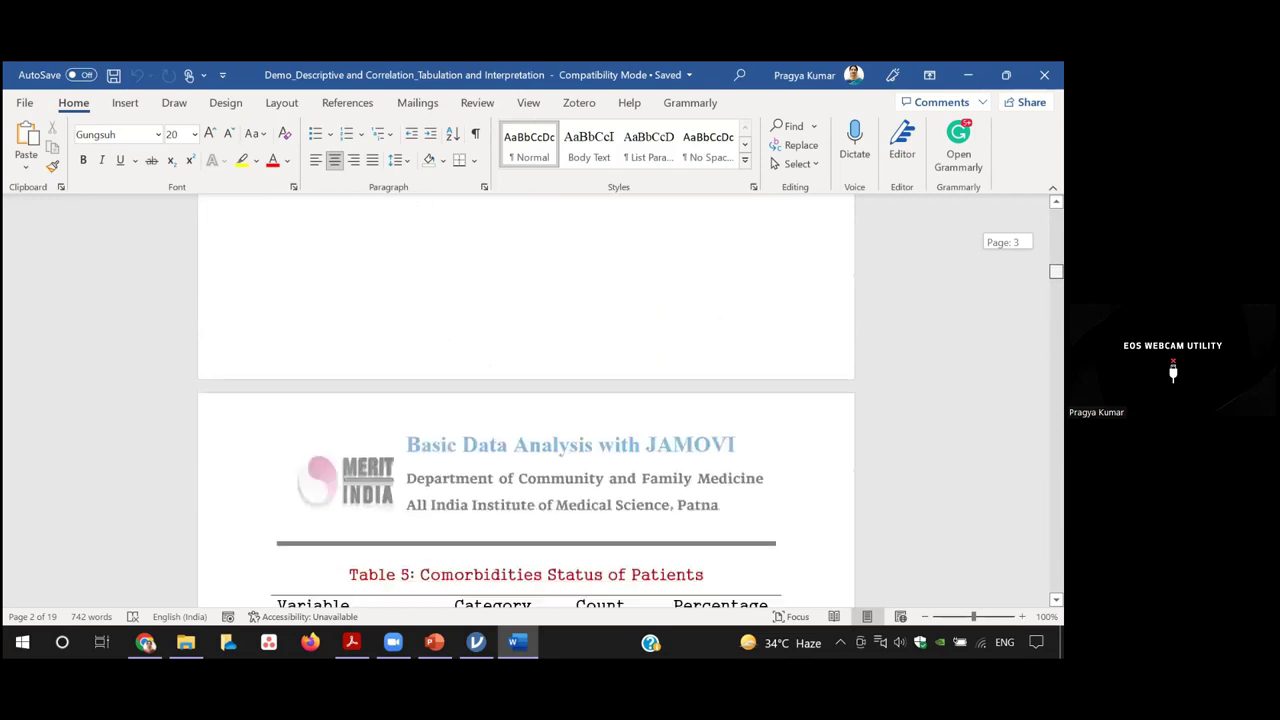
scroll(526, 400, down, 2)
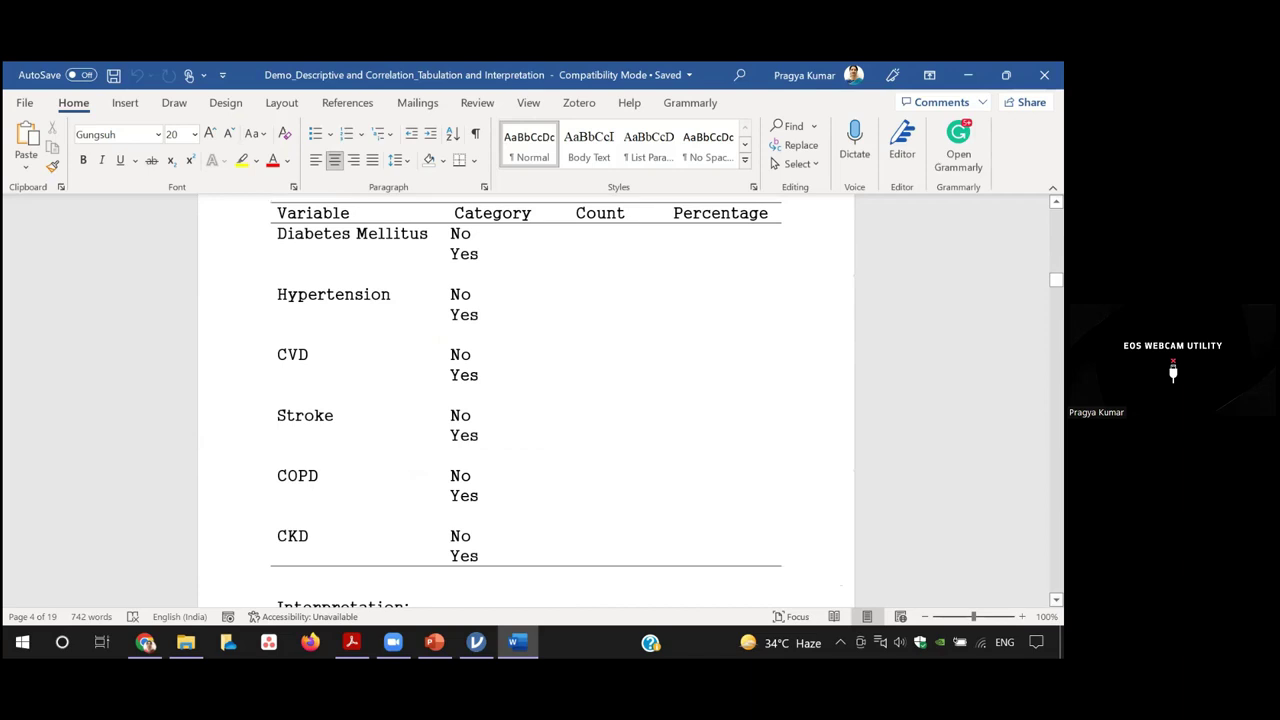
scroll(527, 400, down, 5)
scroll(527, 400, down, 9)
scroll(527, 400, down, 9)
scroll(527, 400, down, 7)
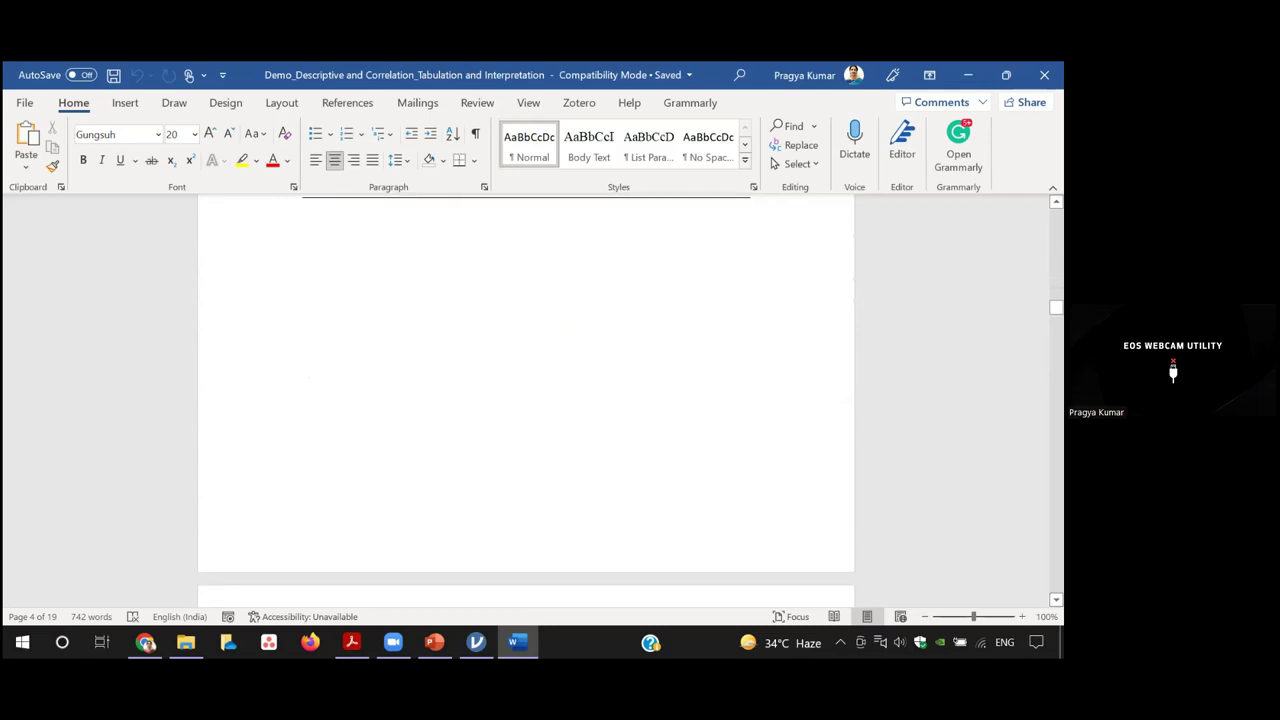
Step: Look through the Demo-2 section on frequency tables across outcome, including its gender, age group, smoking, socioeconomic and comorbidity tables
scroll(527, 400, down, 5)
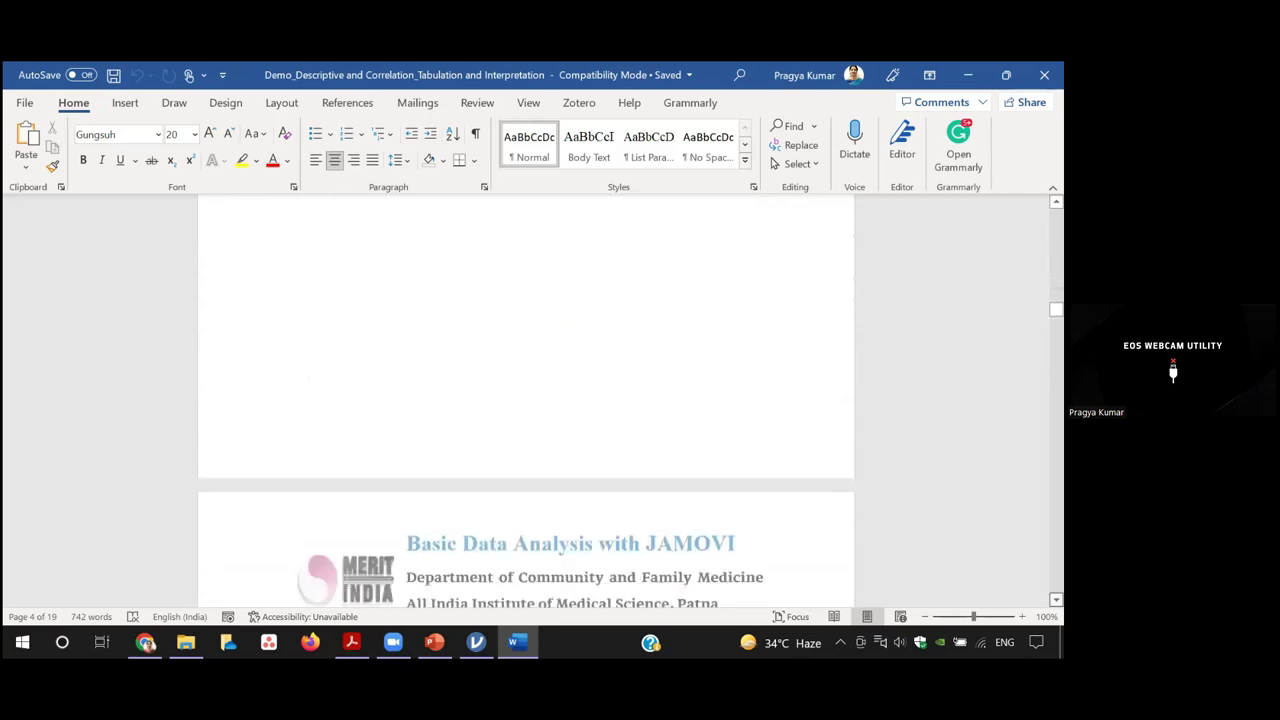
scroll(527, 400, down, 8)
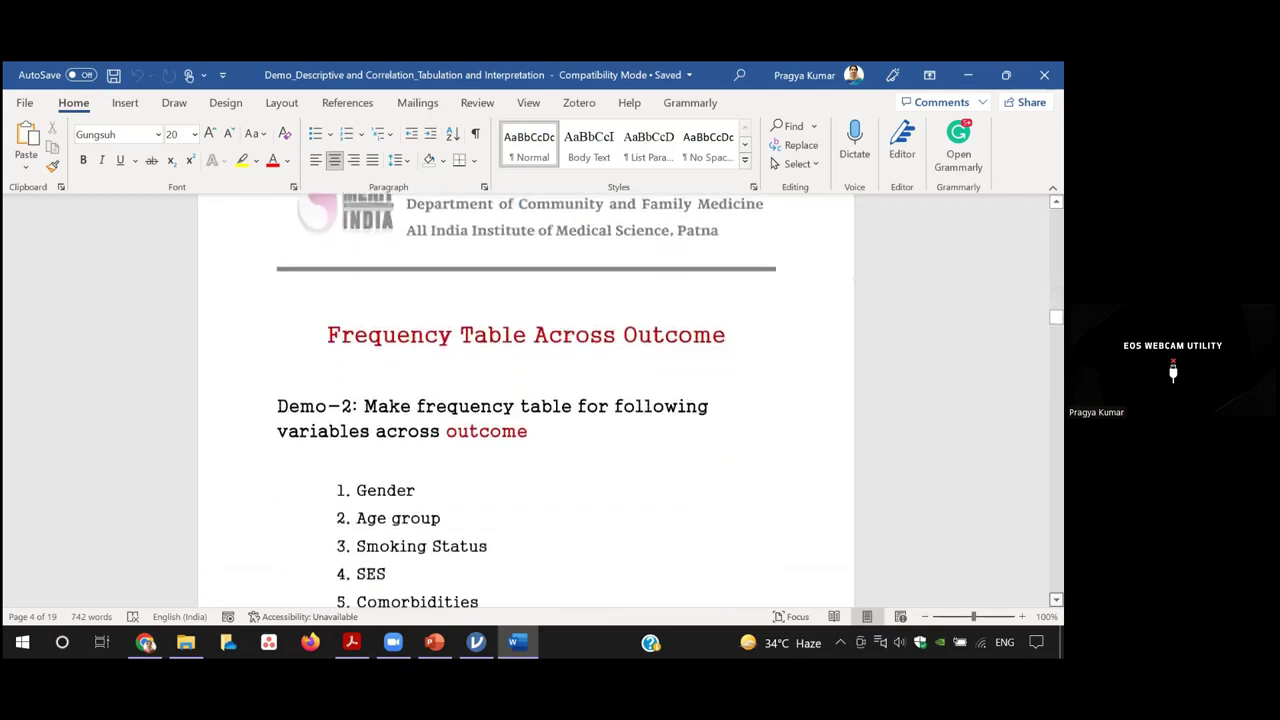
scroll(526, 400, down, 11)
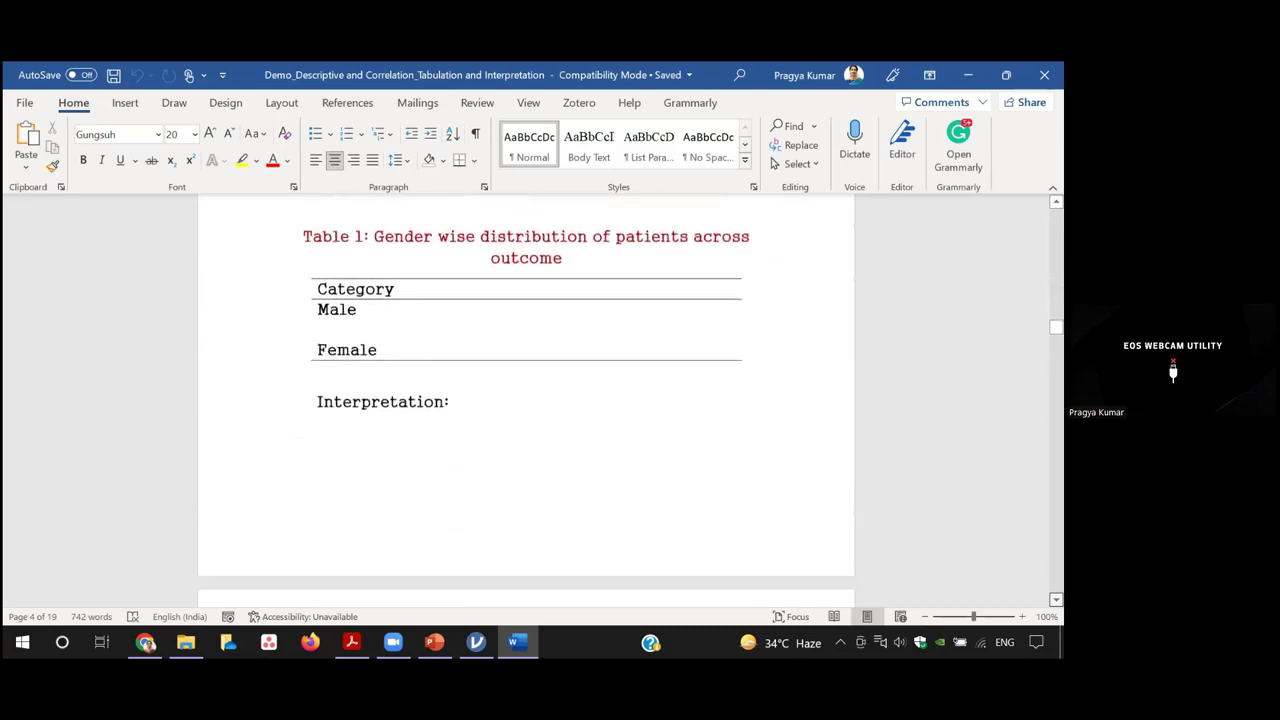
scroll(526, 400, down, 9)
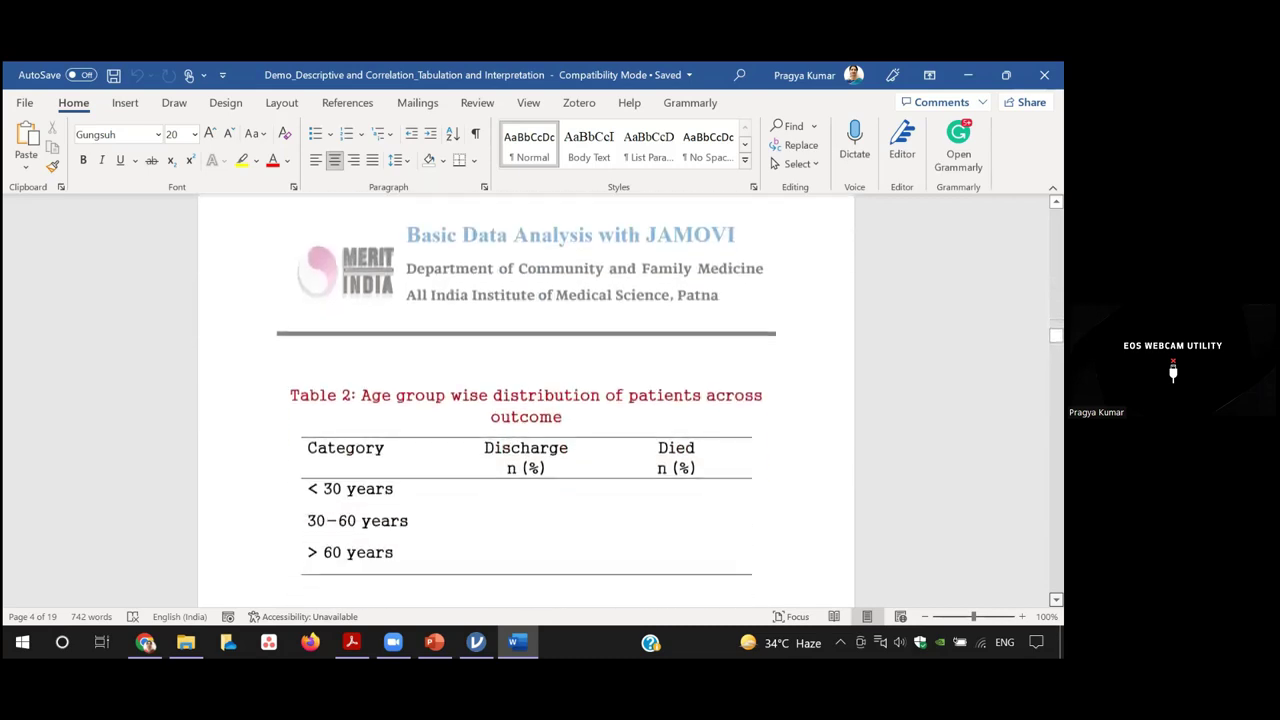
scroll(526, 400, down, 4)
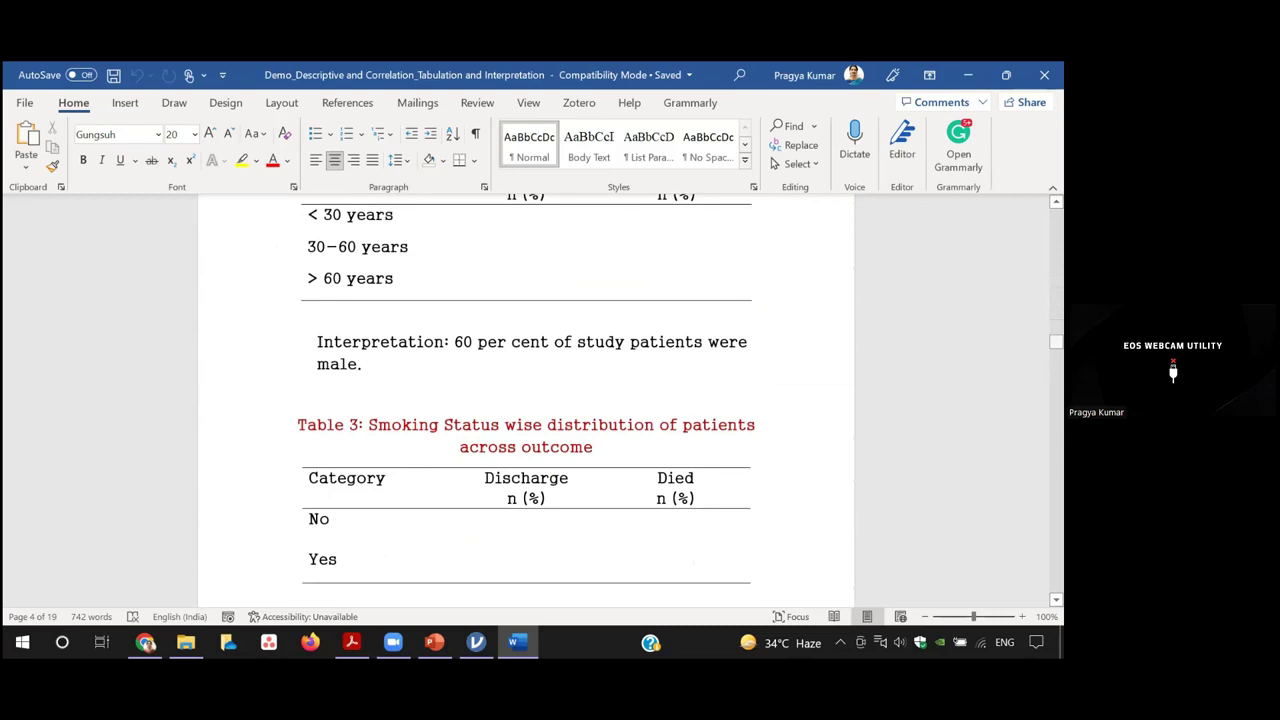
scroll(526, 400, down, 18)
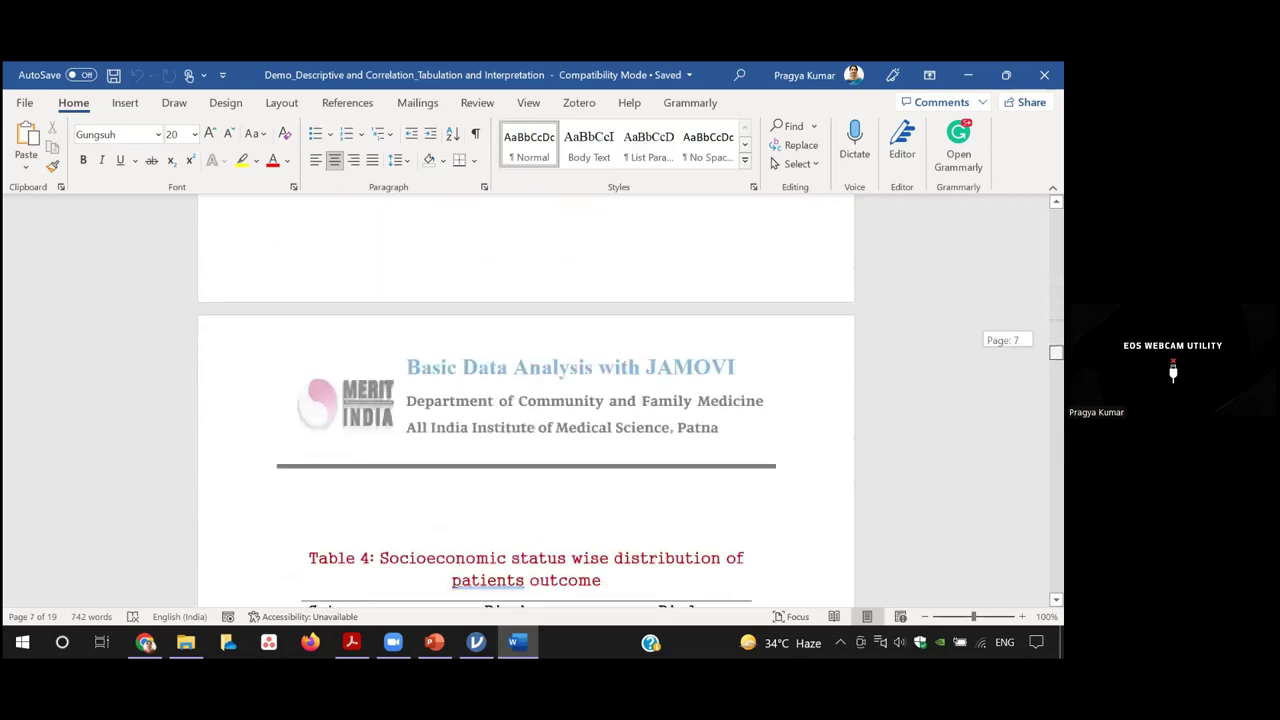
scroll(526, 400, down, 20)
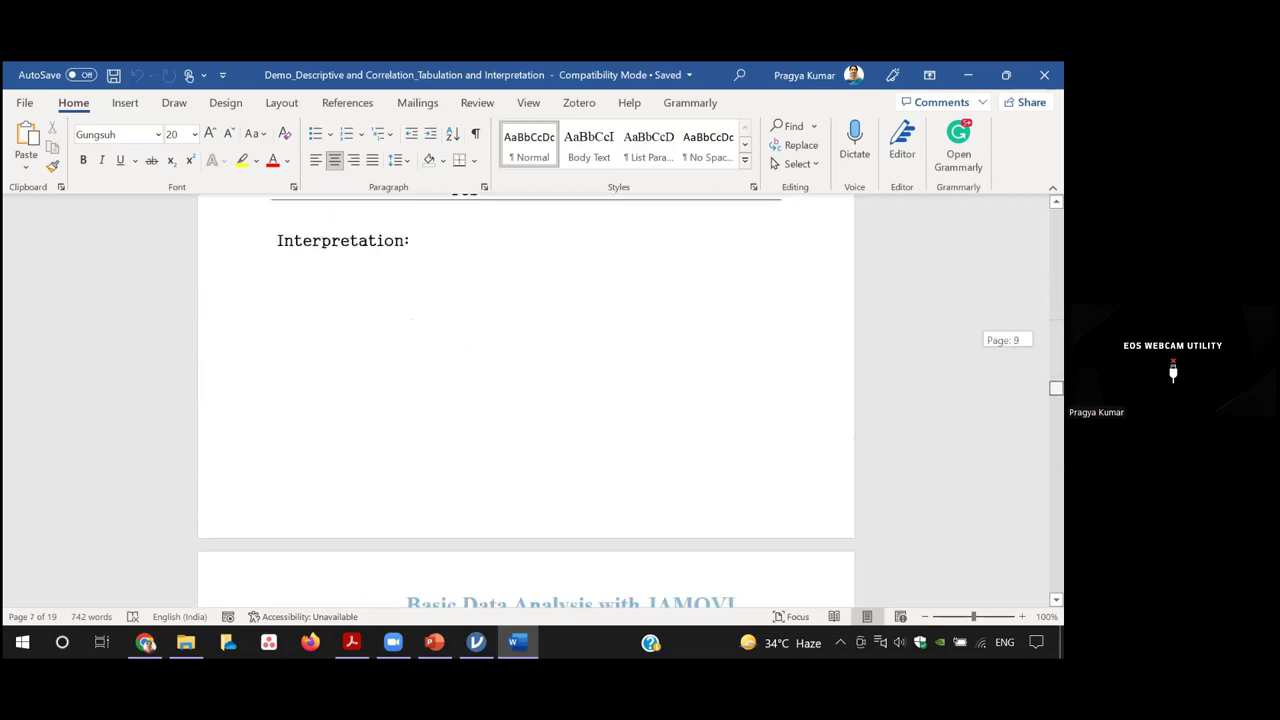
Step: Review the Demo-3 and Demo-4 exercise sections and their lists of variables for descriptive statistics
scroll(526, 400, down, 20)
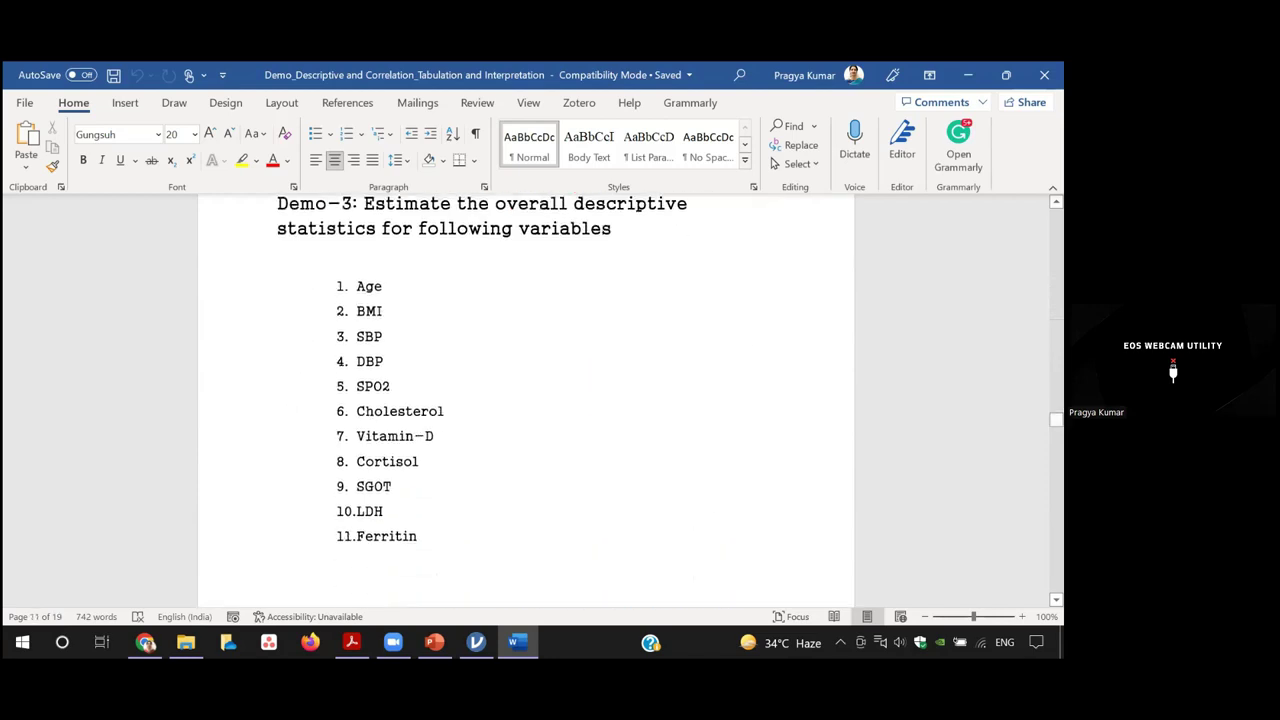
scroll(480, 374, up, 1)
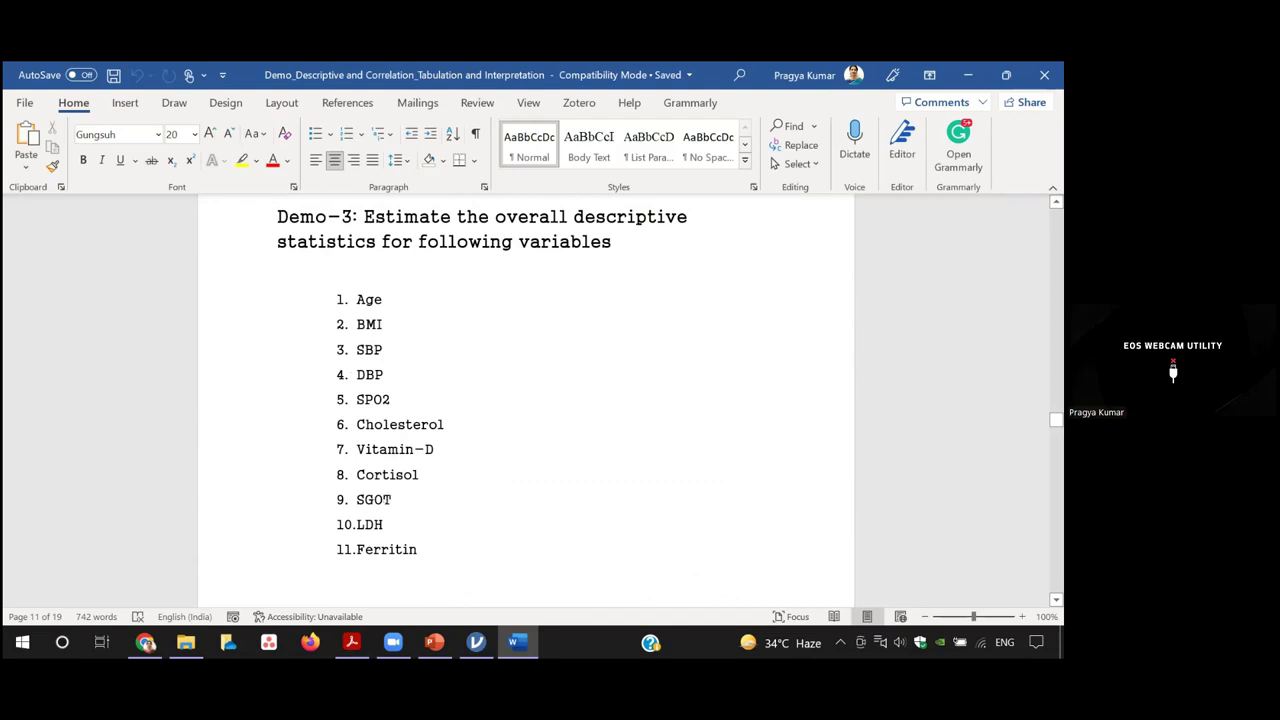
drag(1056, 419, 1056, 478)
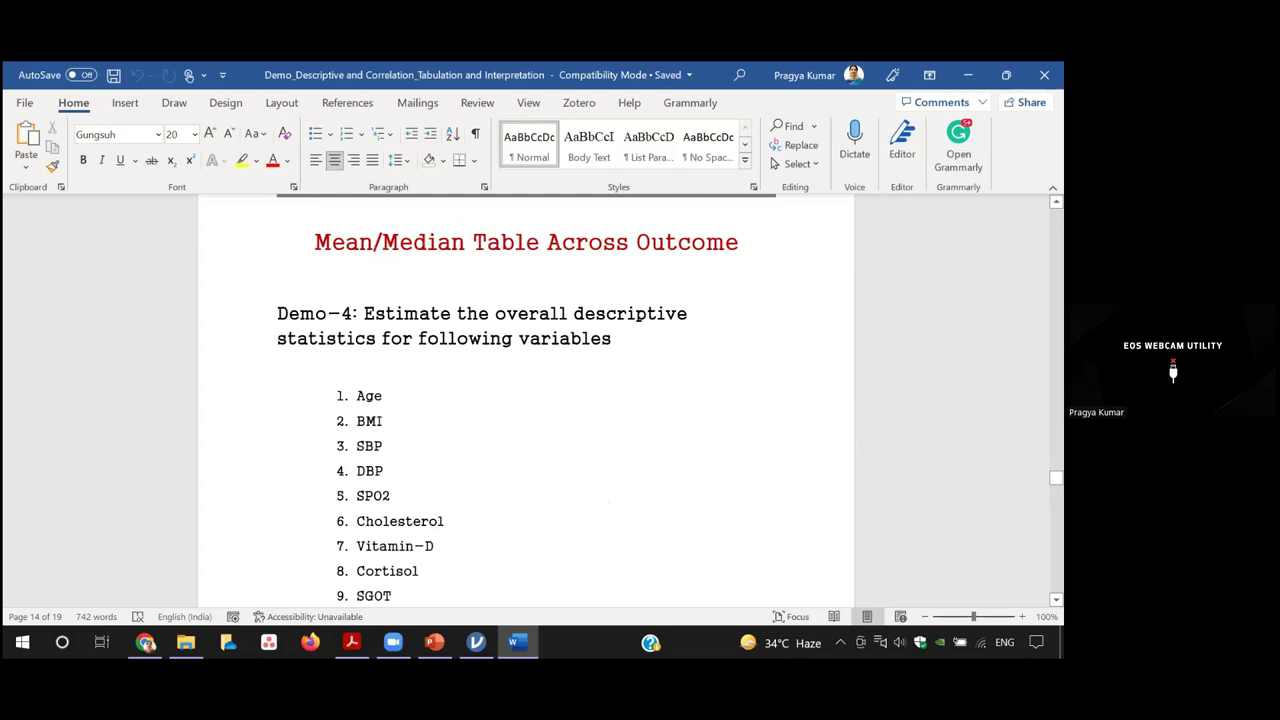
scroll(610, 497, up, 2)
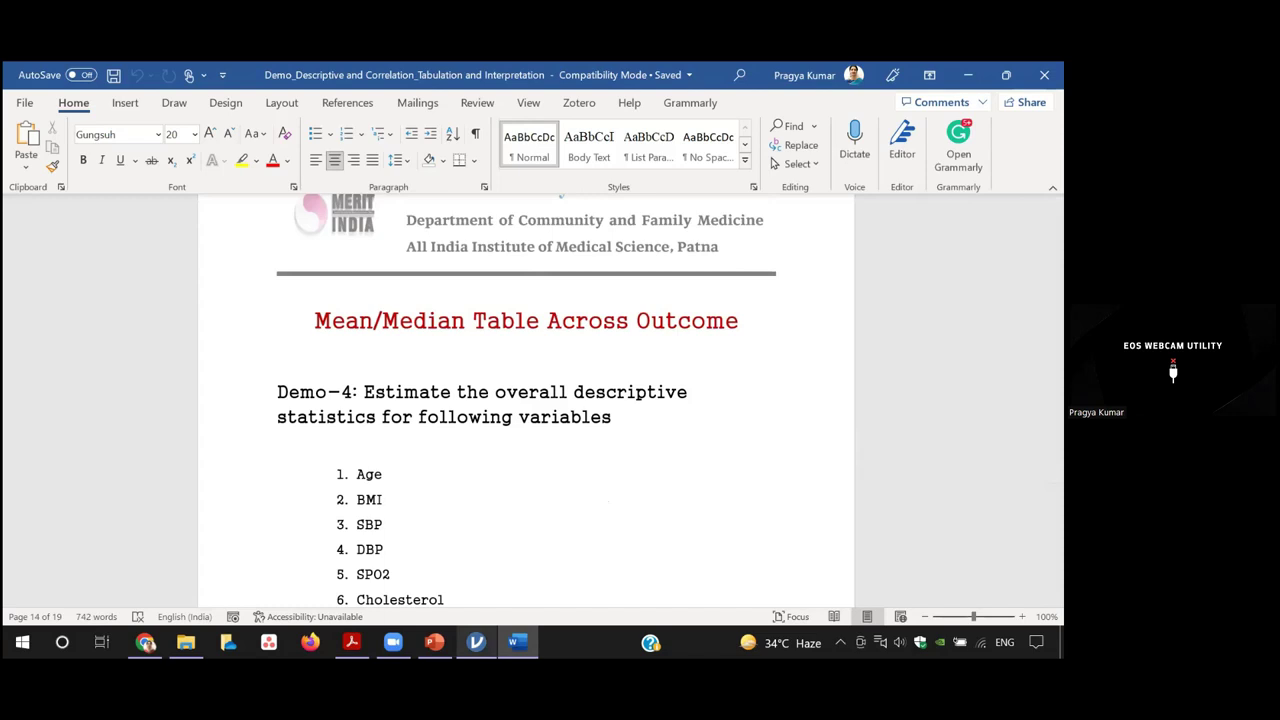
Step: Switch to jamovi and turn off the frequency tables in the Descriptives analysis
mouse_move(476, 642)
click(497, 576)
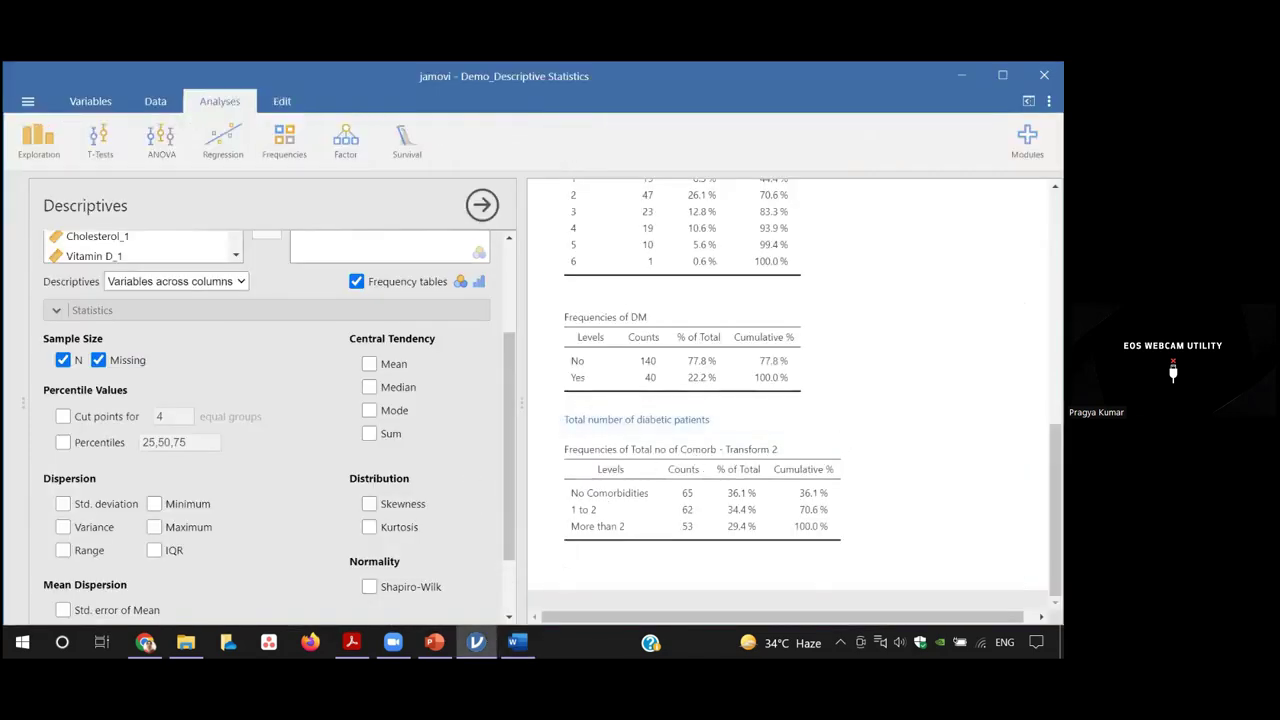
right_click(820, 289)
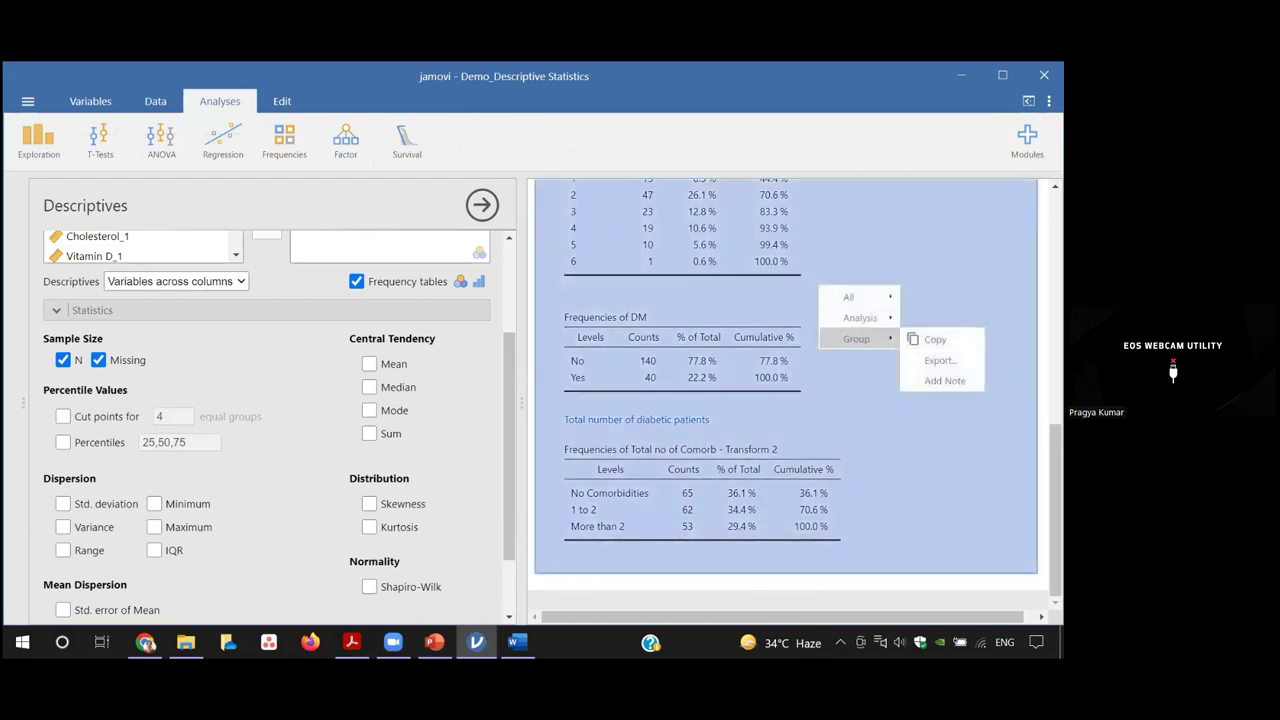
key(Escape)
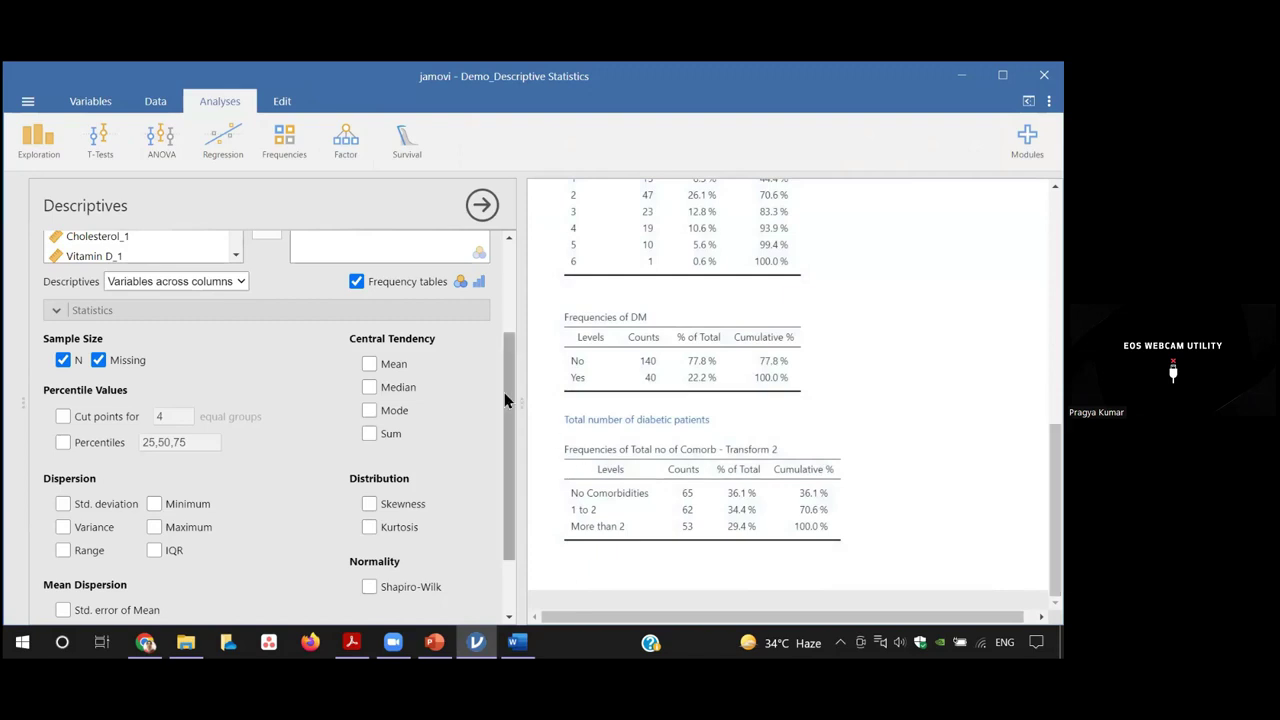
drag(507, 400, 505, 268)
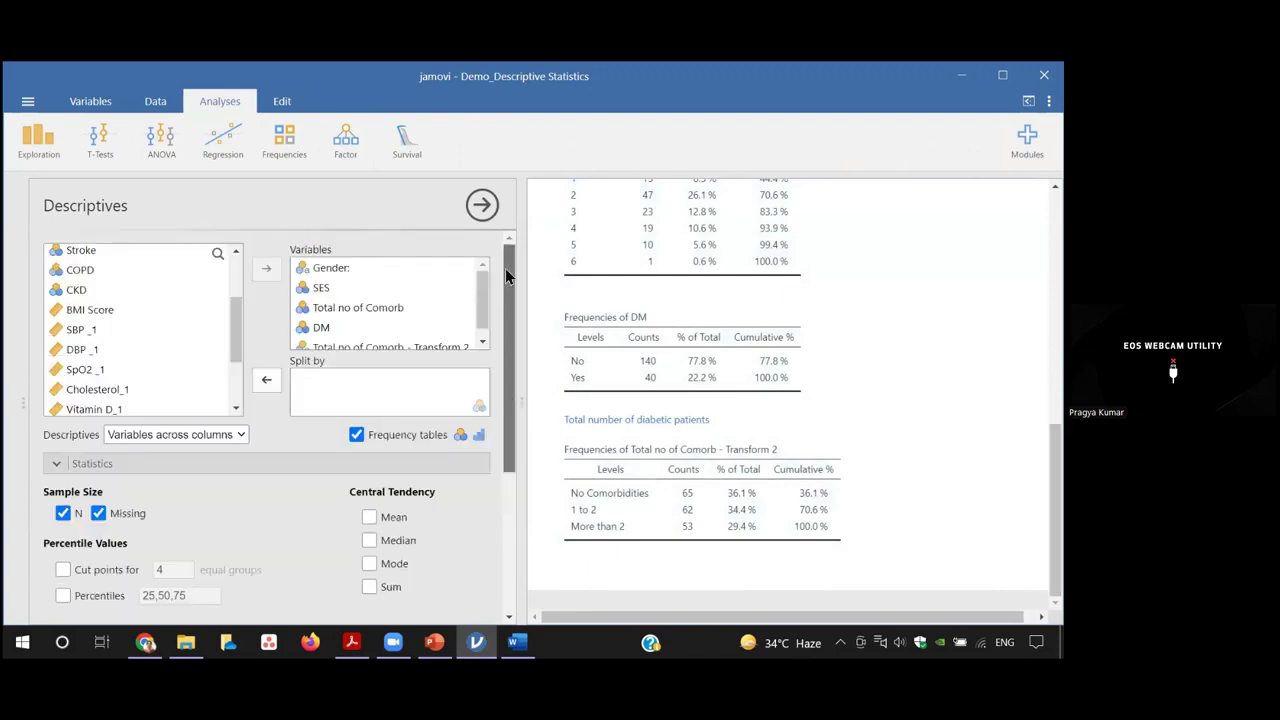
click(357, 436)
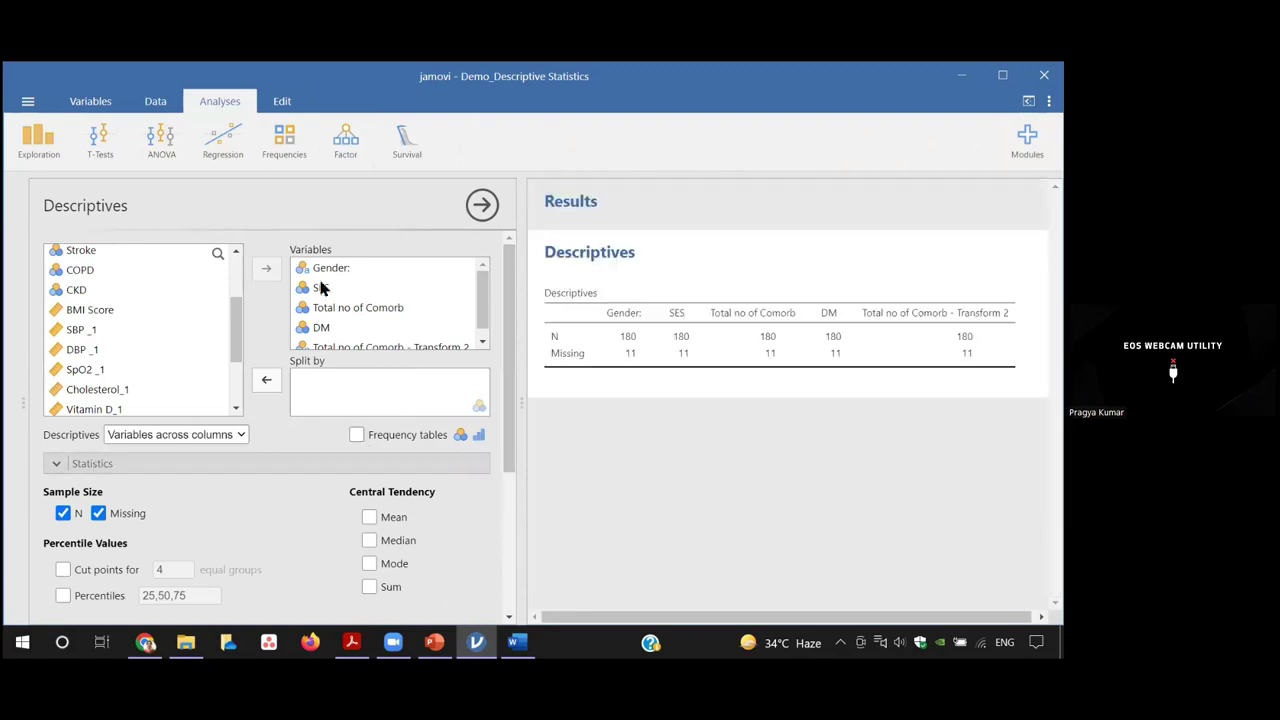
Step: Remove Gender, SES, Total no of Comorb, DM and Total no of Comorb - Transform 2 from the analysed variables
click(349, 272)
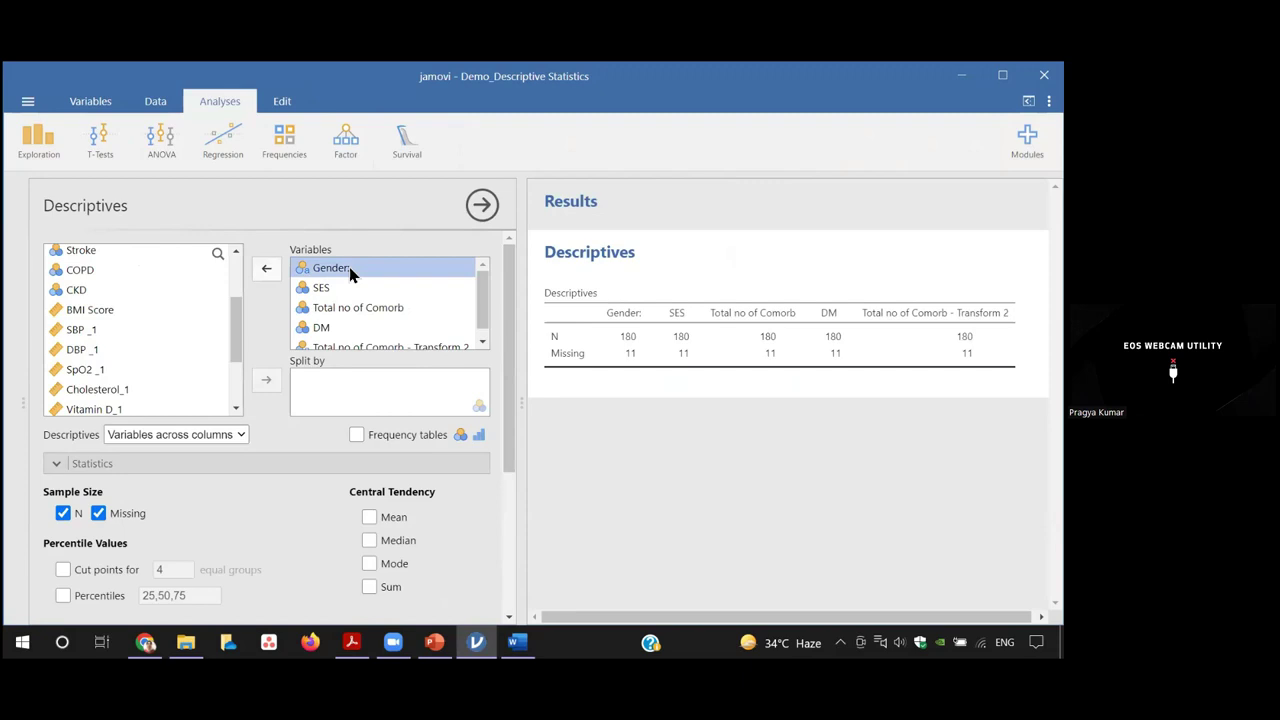
click(266, 268)
click(266, 268)
click(266, 268)
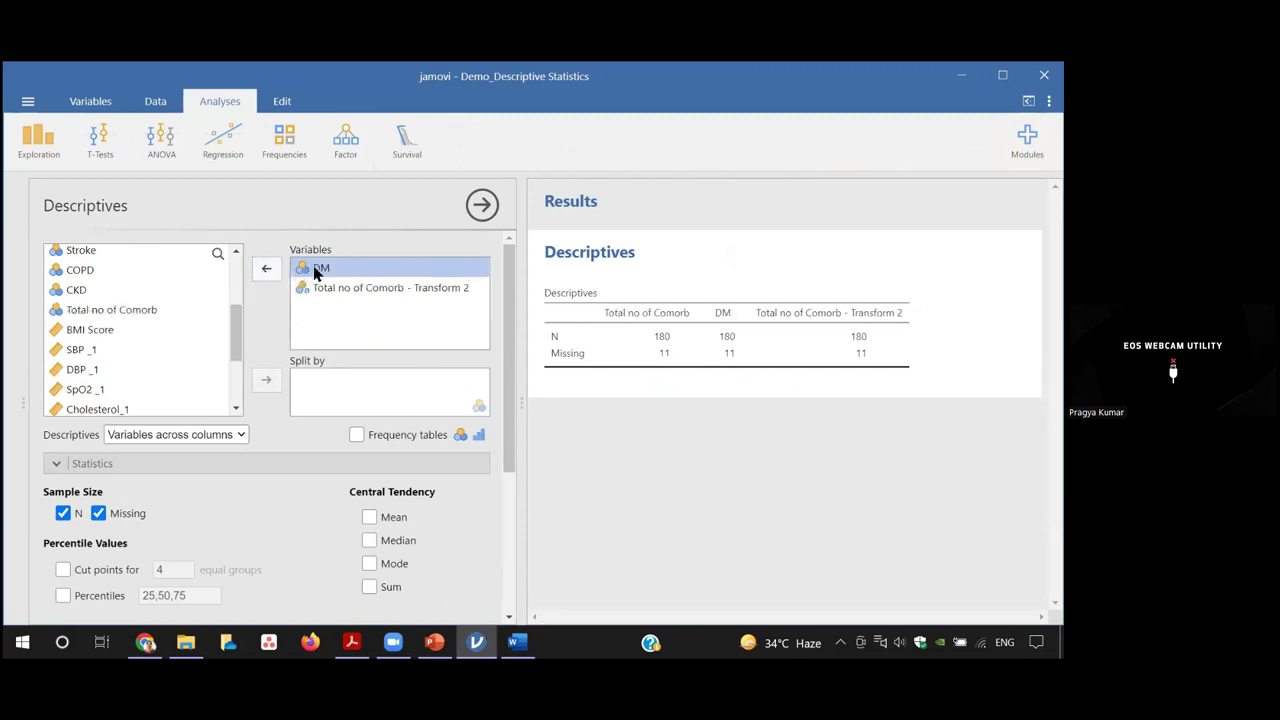
click(266, 268)
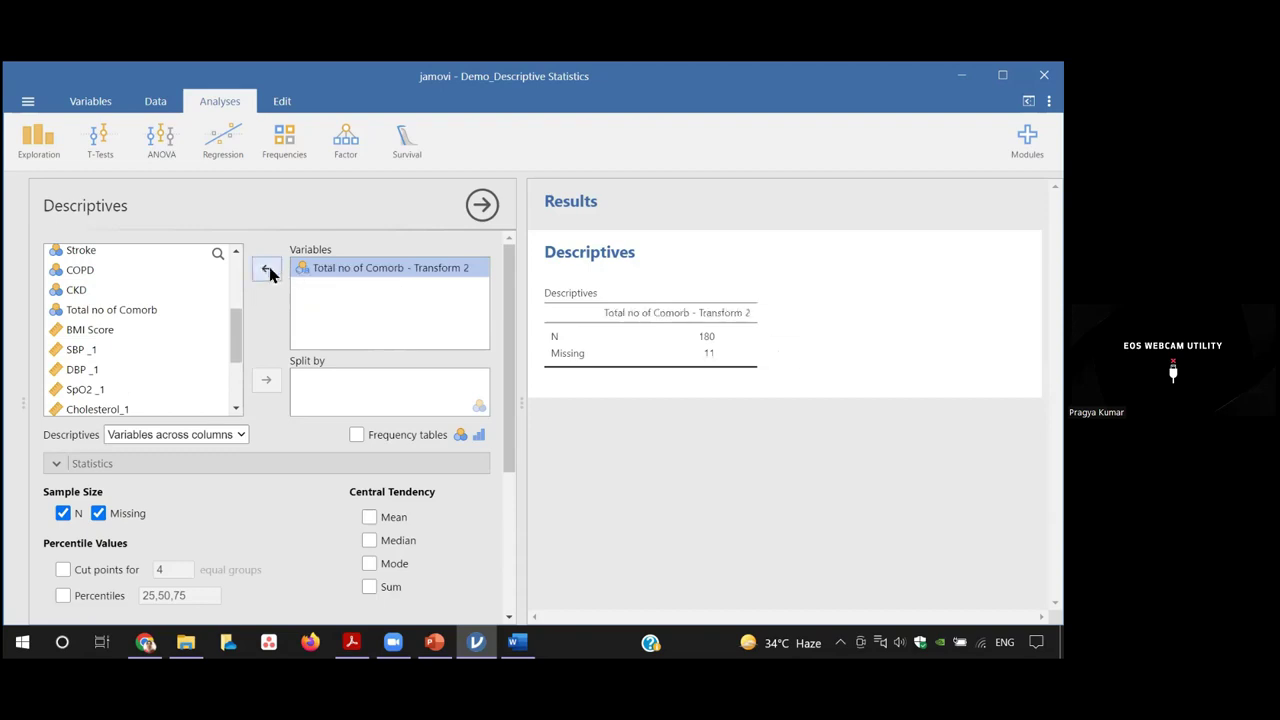
click(266, 268)
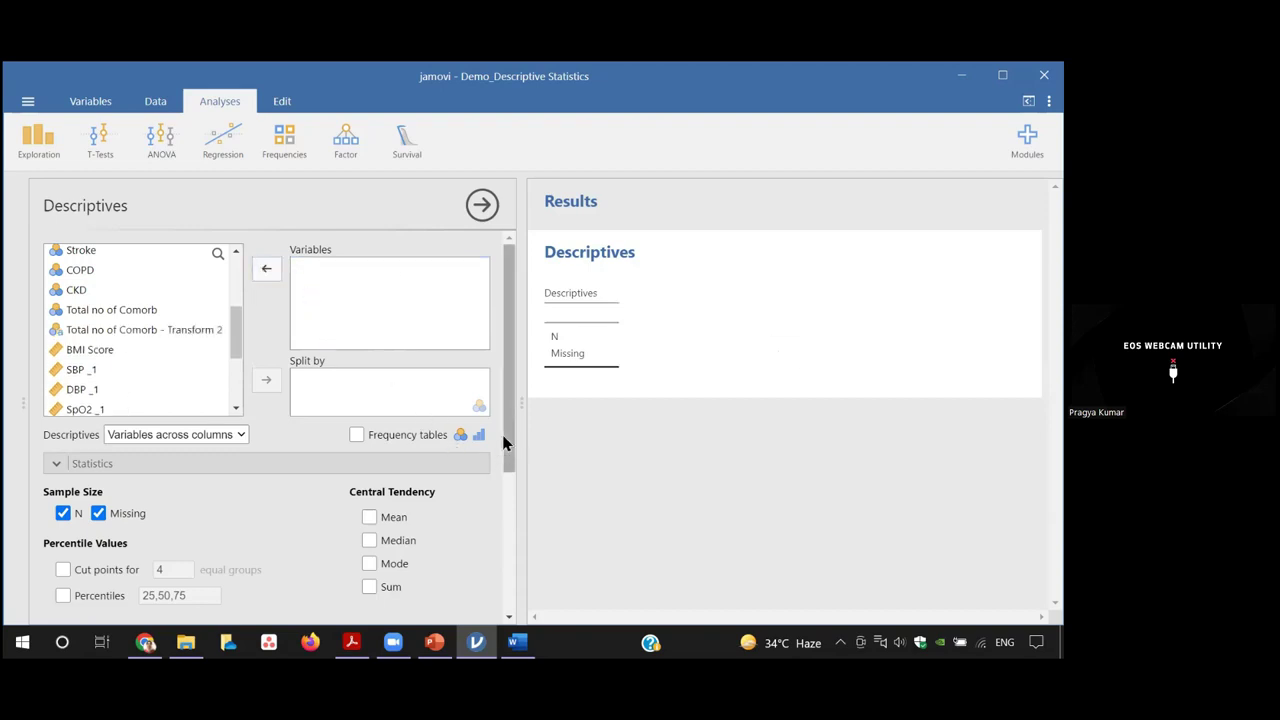
Step: Add Age, BMI Score, SBP _1, DBP _1, SpO2 _1, Cholesterol_1 and Vitamin D_1 to the analysed variables
scroll(232, 340, up, 4)
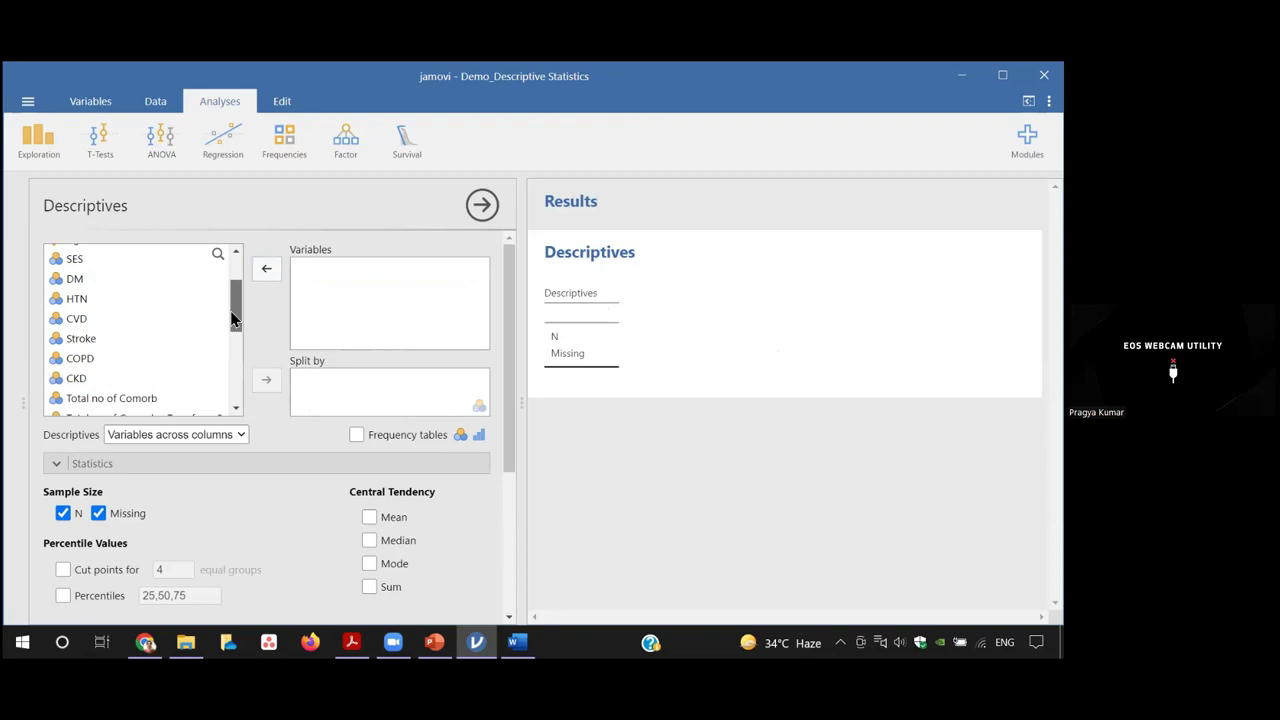
click(91, 306)
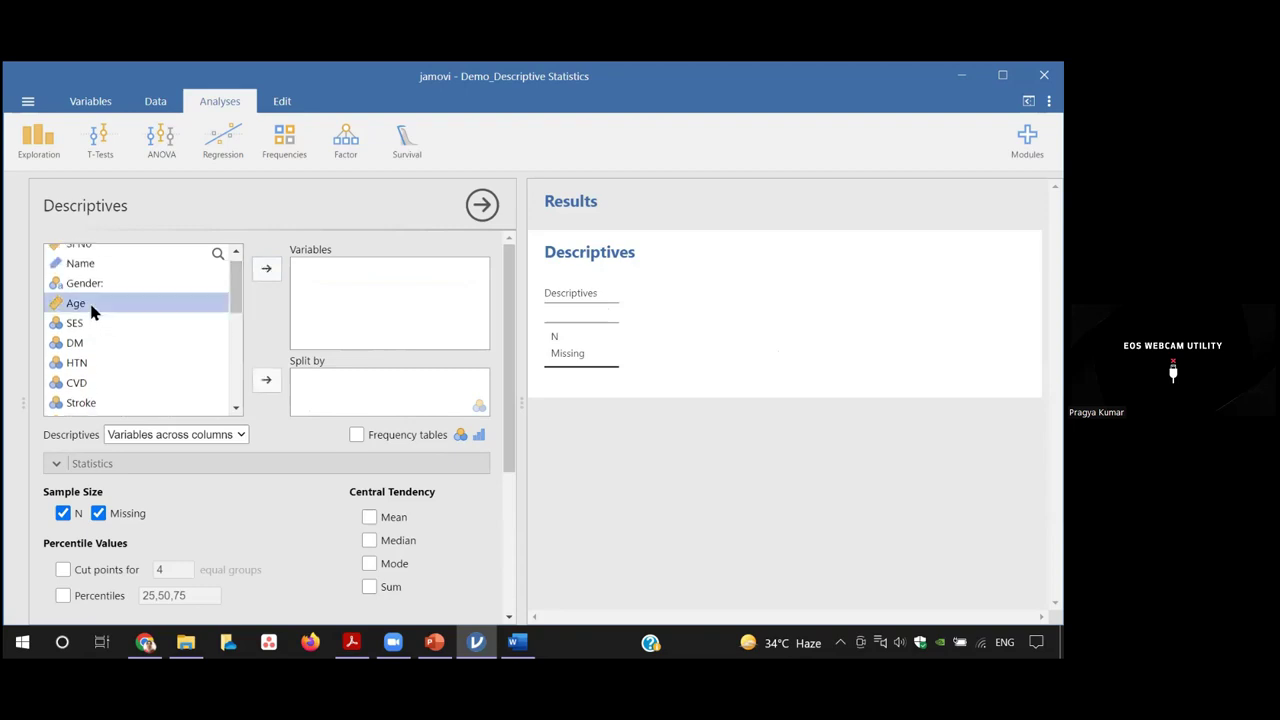
click(266, 268)
drag(235, 291, 229, 341)
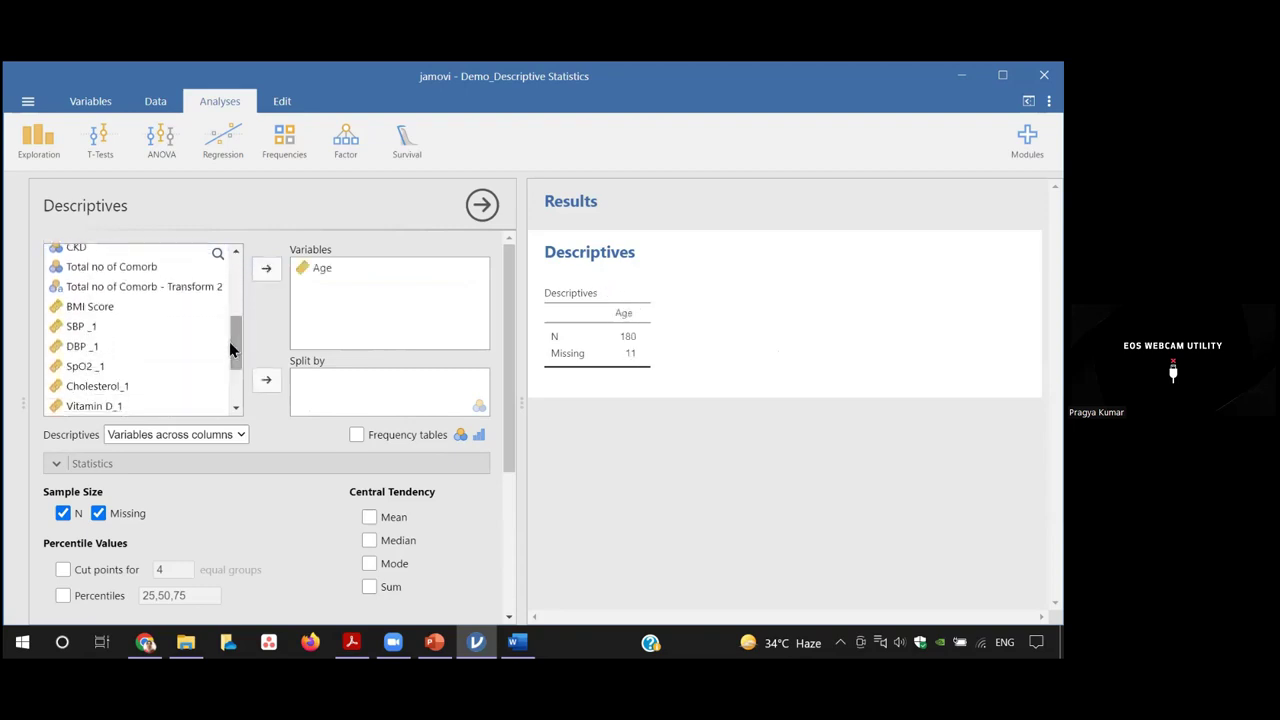
click(95, 310)
click(262, 272)
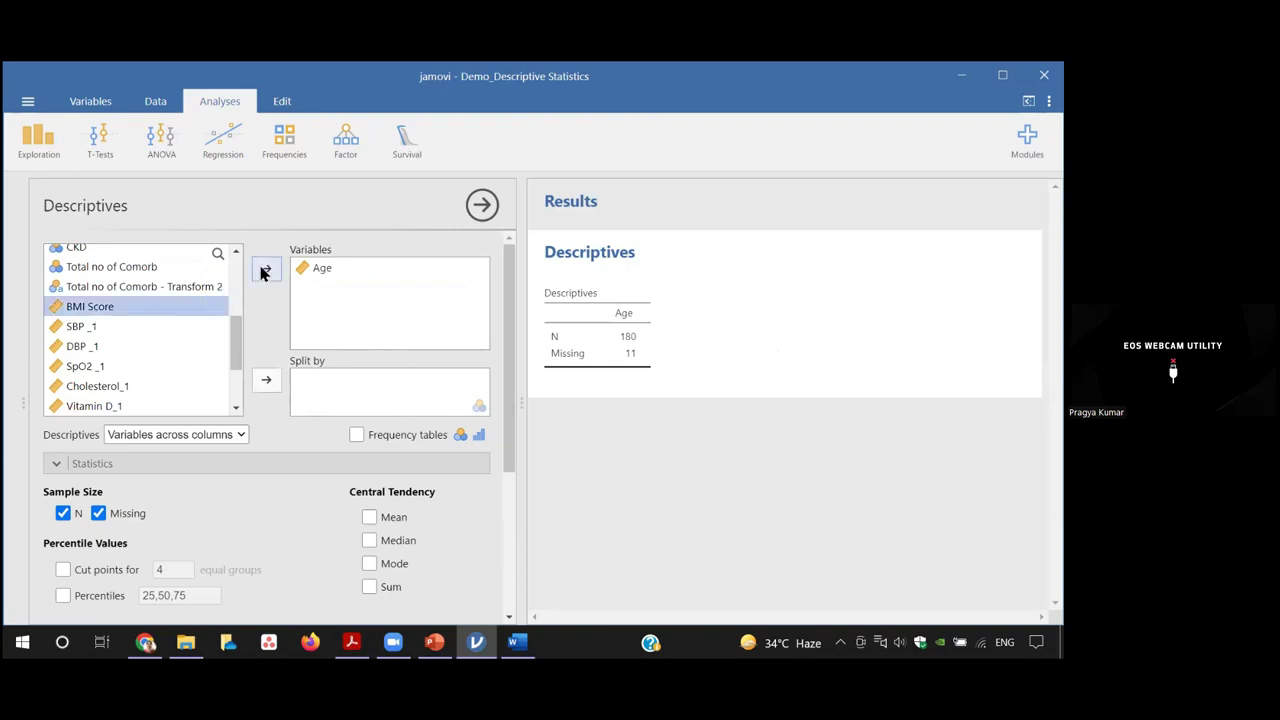
click(268, 276)
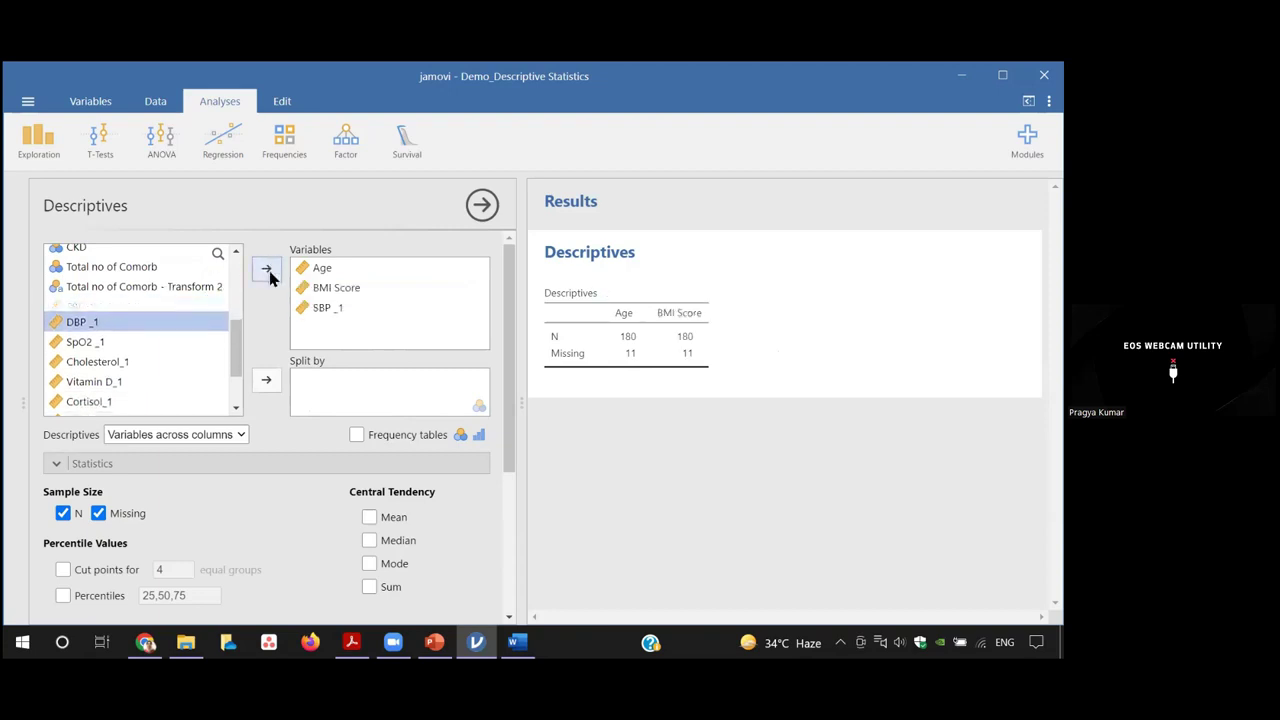
click(268, 276)
click(268, 276)
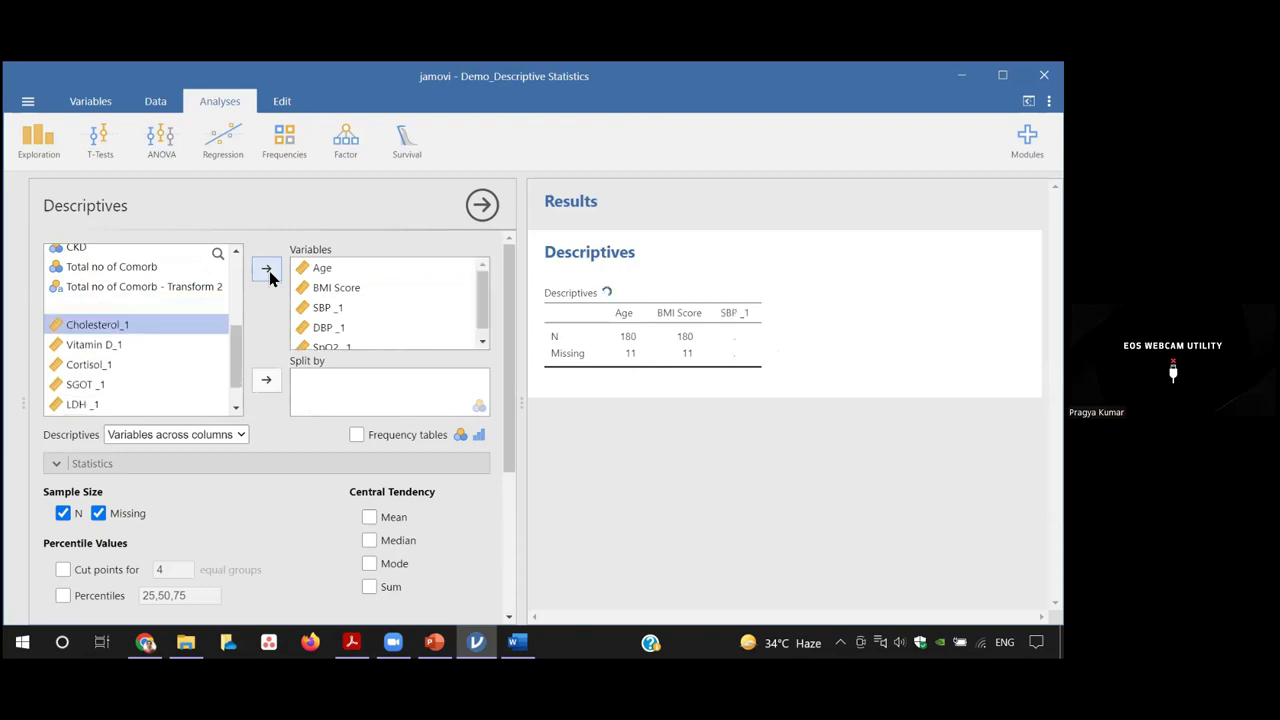
click(268, 276)
click(268, 276)
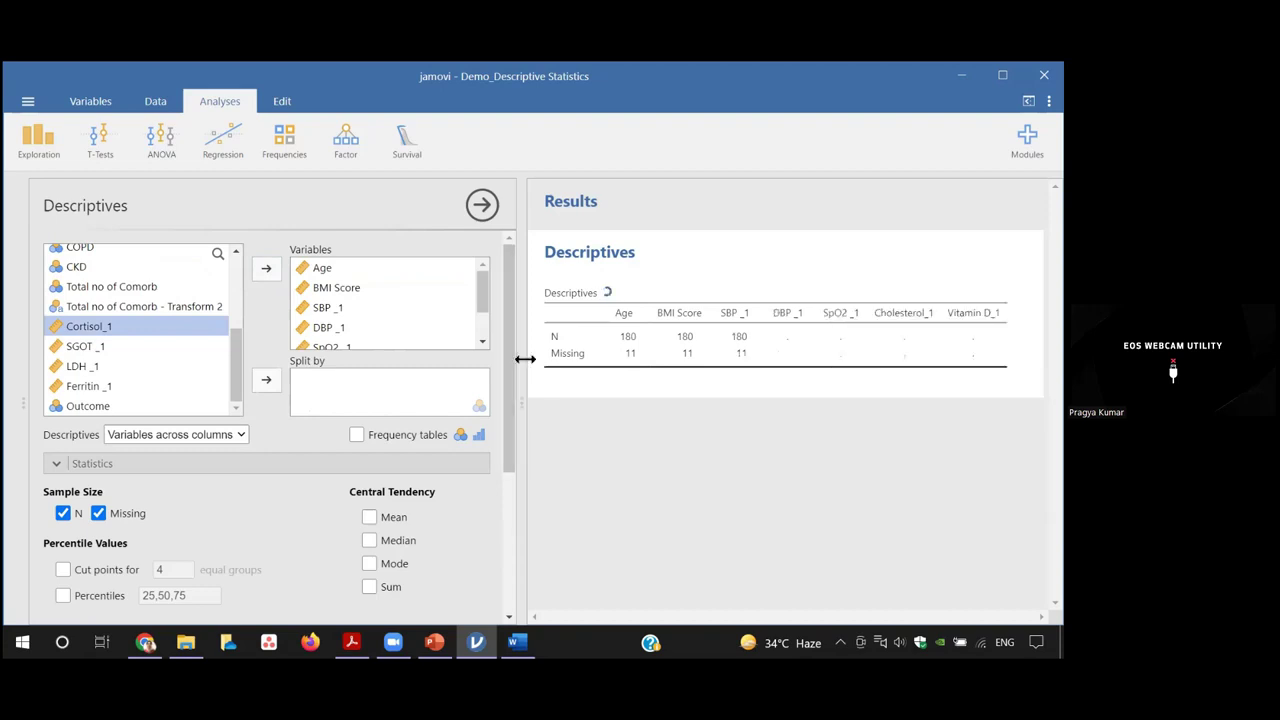
Step: Turn on the histogram, density and Q-Q plots for the variables in the Descriptives analysis
click(370, 517)
drag(509, 450, 509, 480)
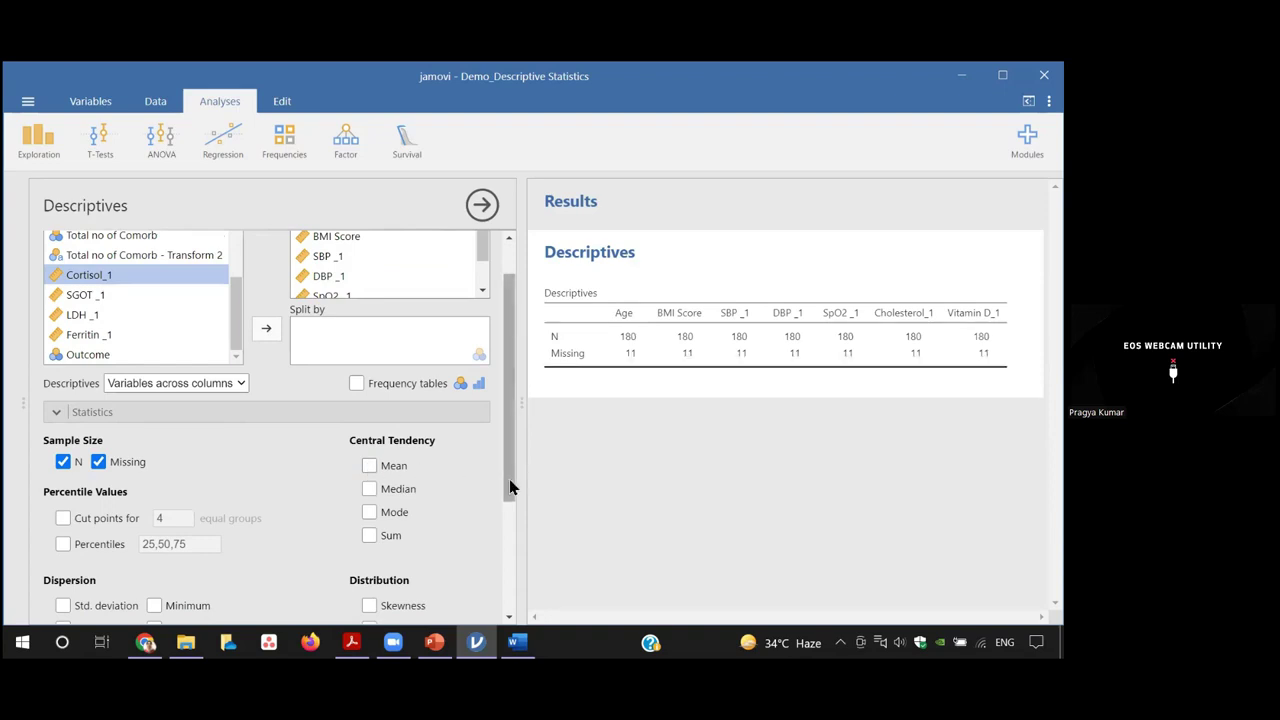
drag(510, 486, 514, 600)
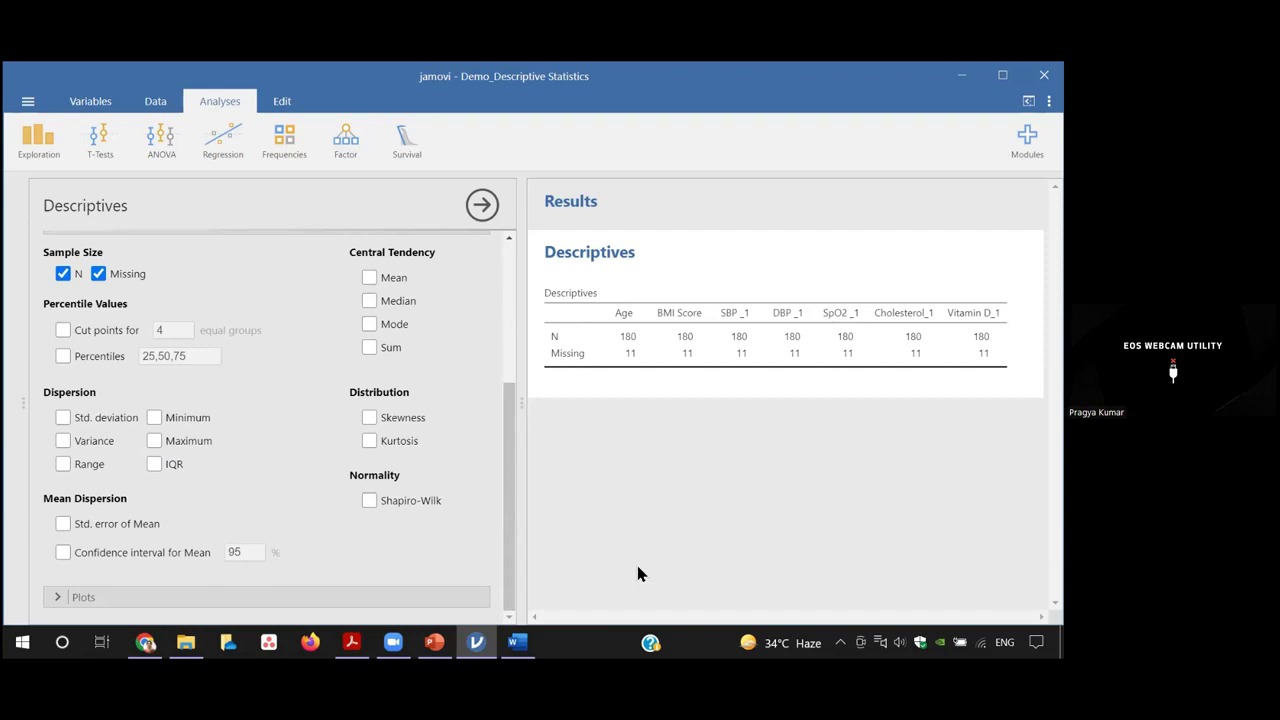
click(104, 598)
drag(523, 401, 524, 526)
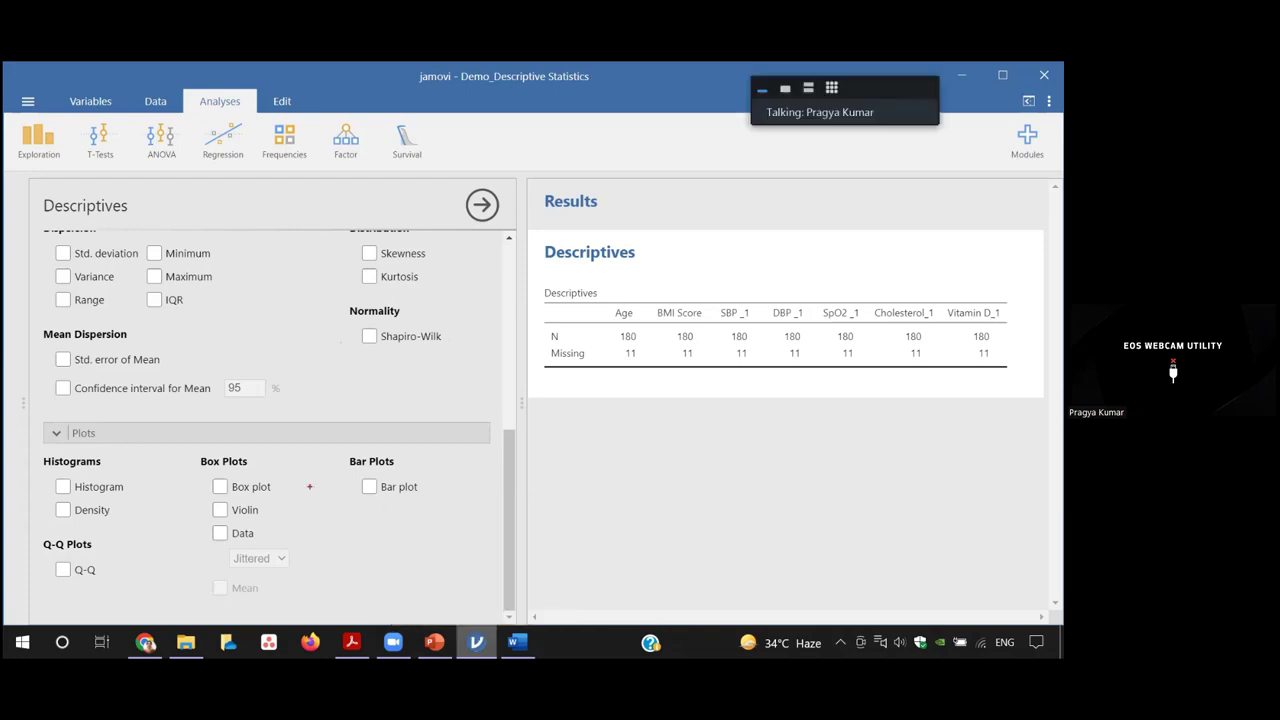
drag(325, 291, 460, 397)
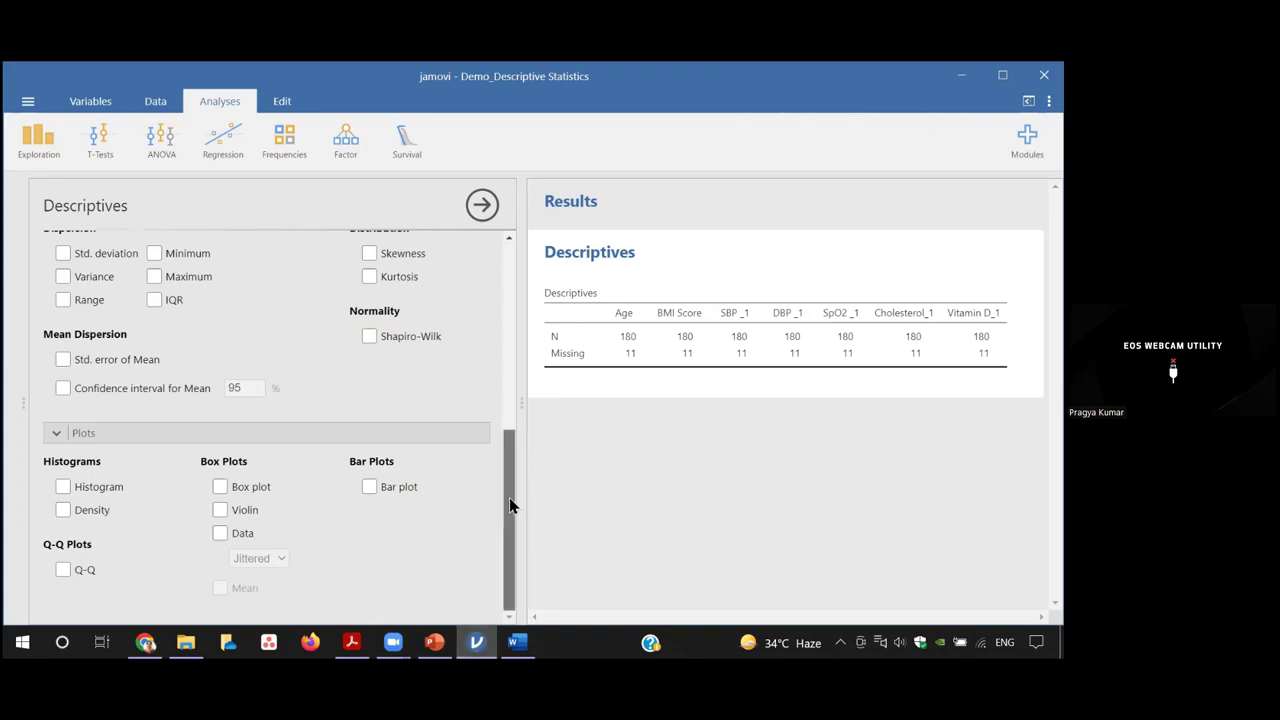
click(62, 572)
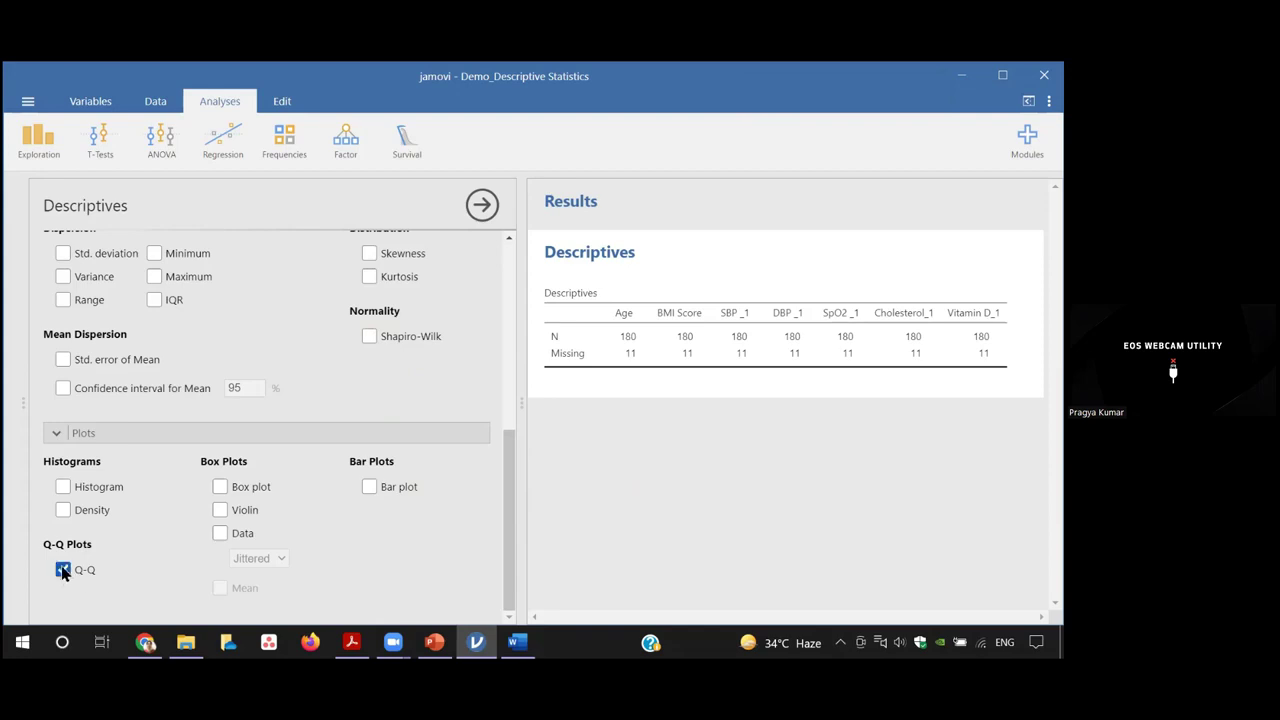
click(62, 488)
click(63, 510)
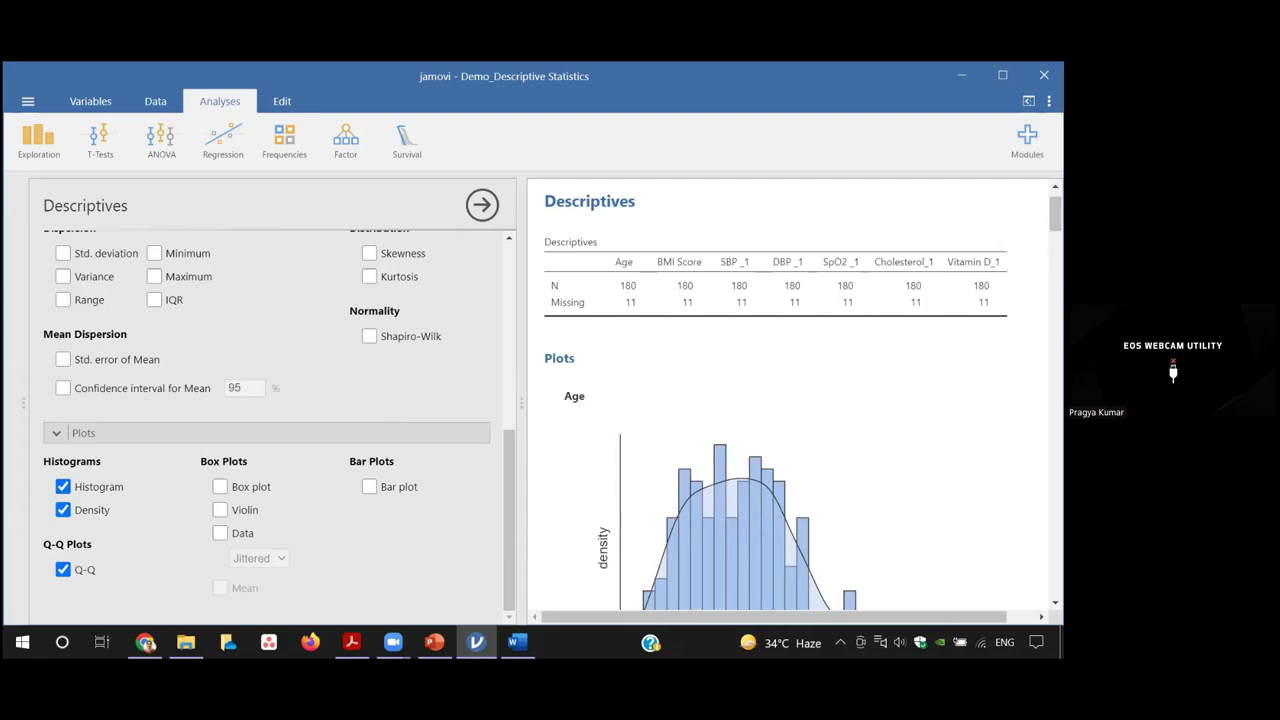
Step: Examine the histograms and Q-Q plots of Age, BMI Score, SBP _1 and DBP _1 to judge whether they are normally distributed
scroll(785, 370, down, 3)
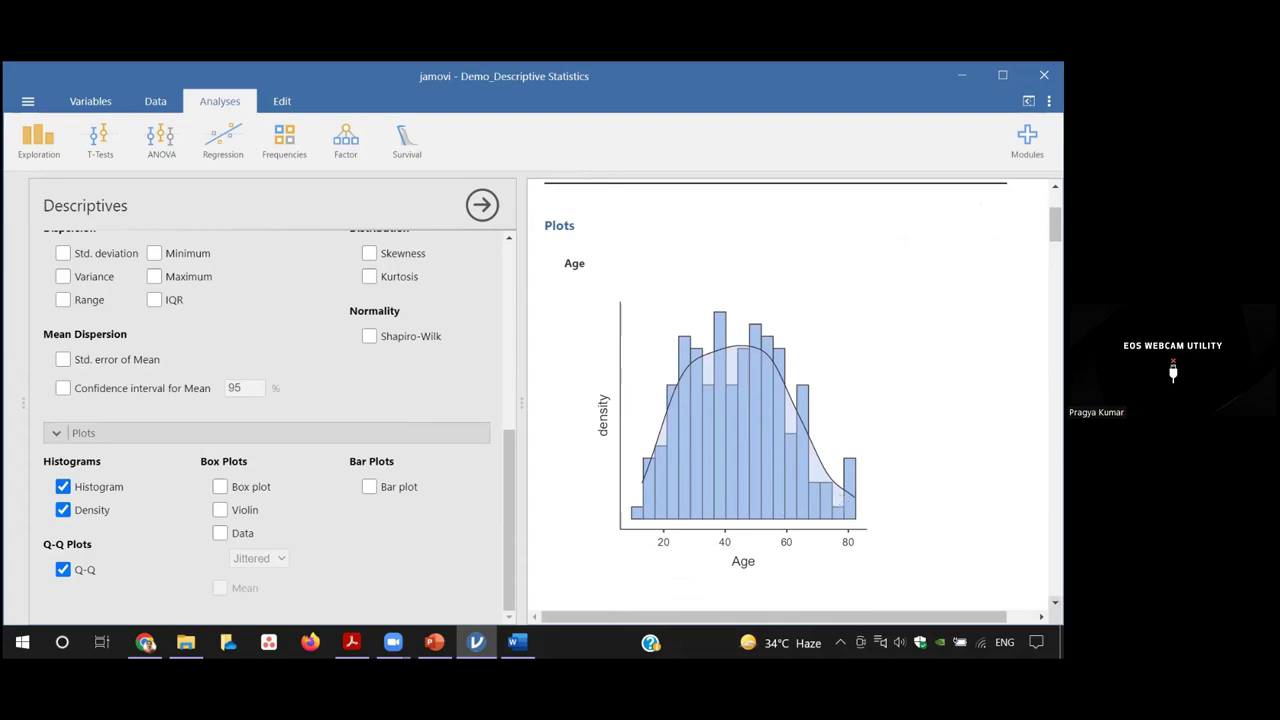
scroll(842, 208, down, 8)
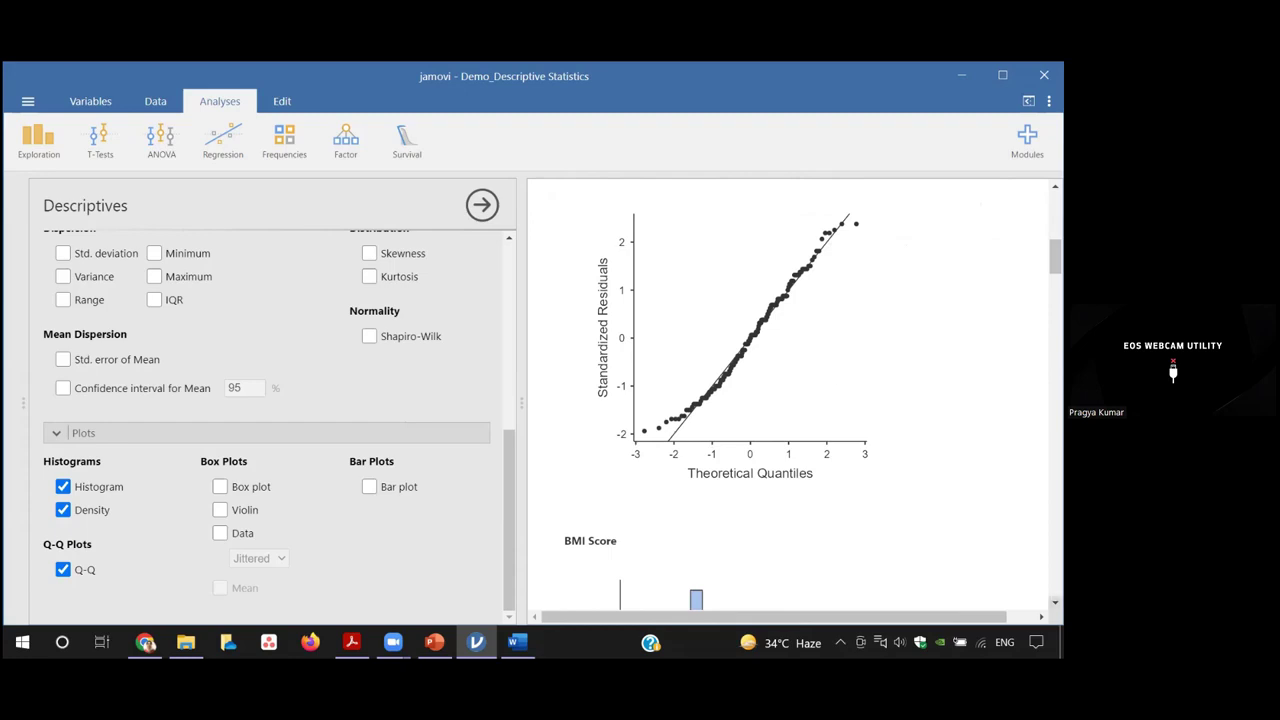
scroll(795, 400, down, 1)
scroll(803, 333, down, 3)
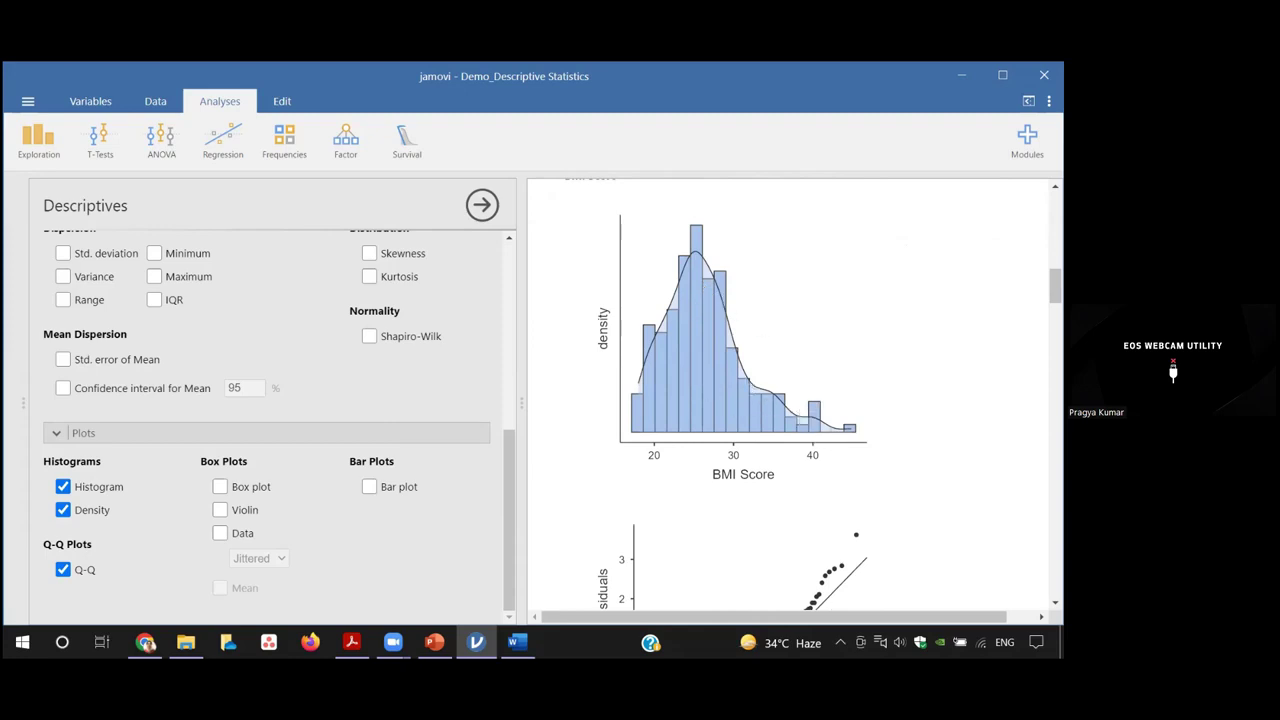
scroll(725, 400, down, 3)
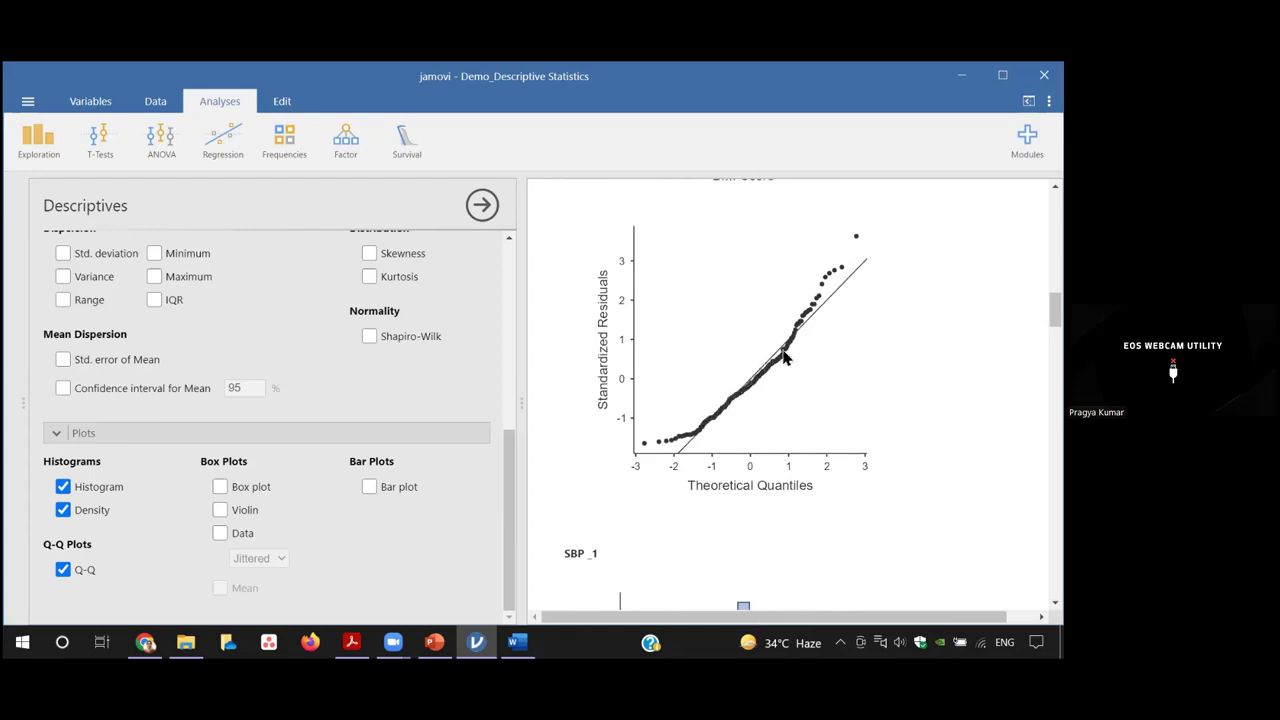
scroll(795, 400, down, 3)
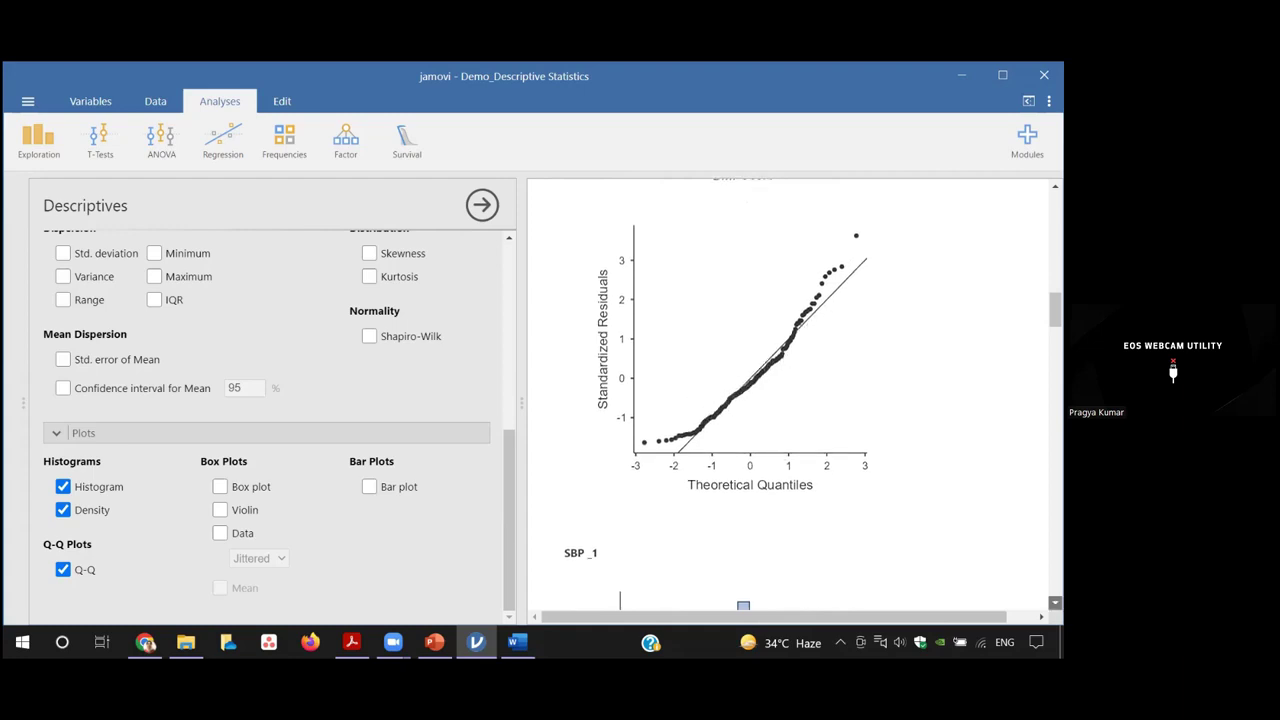
scroll(690, 480, down, 1)
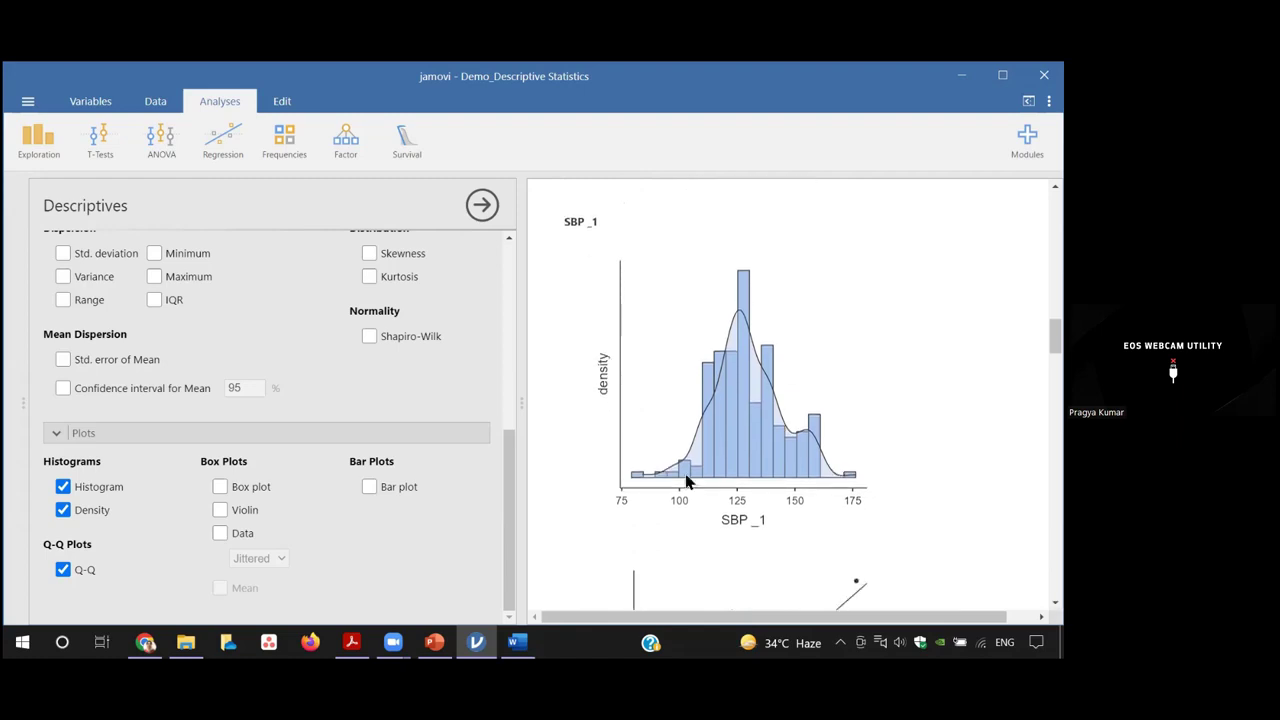
scroll(795, 400, down, 2)
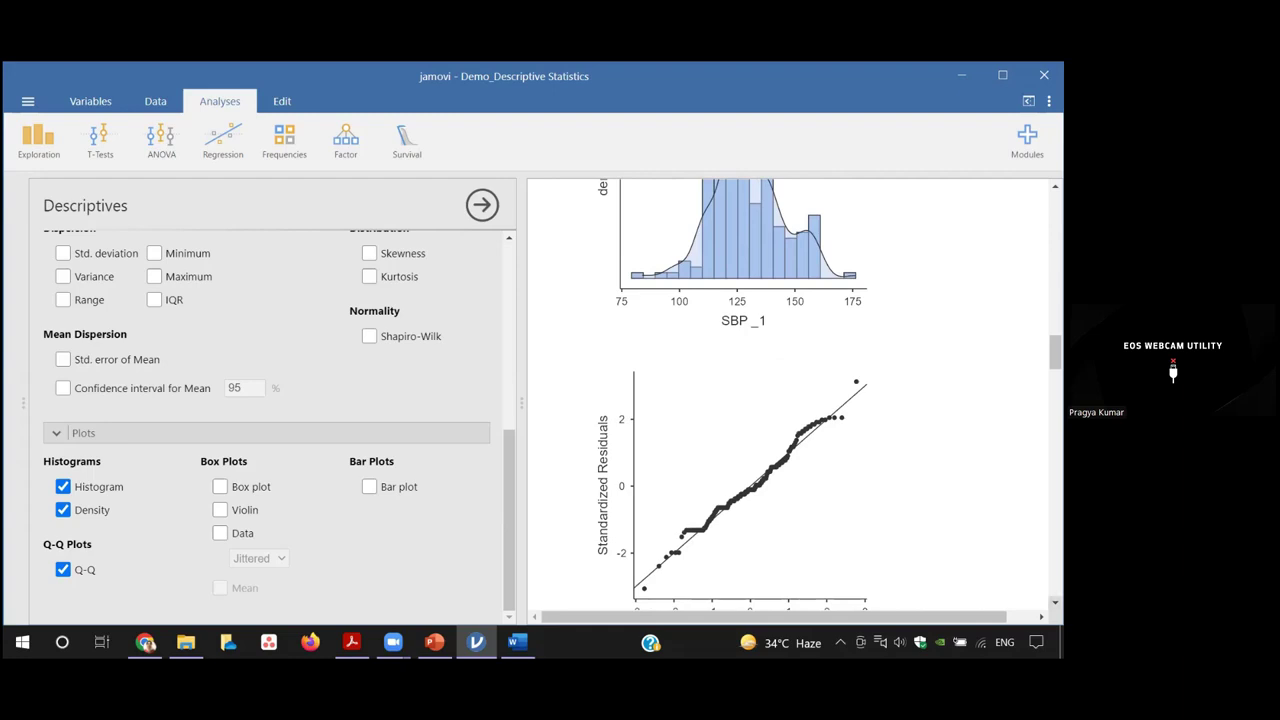
scroll(795, 400, down, 3)
scroll(795, 400, down, 4)
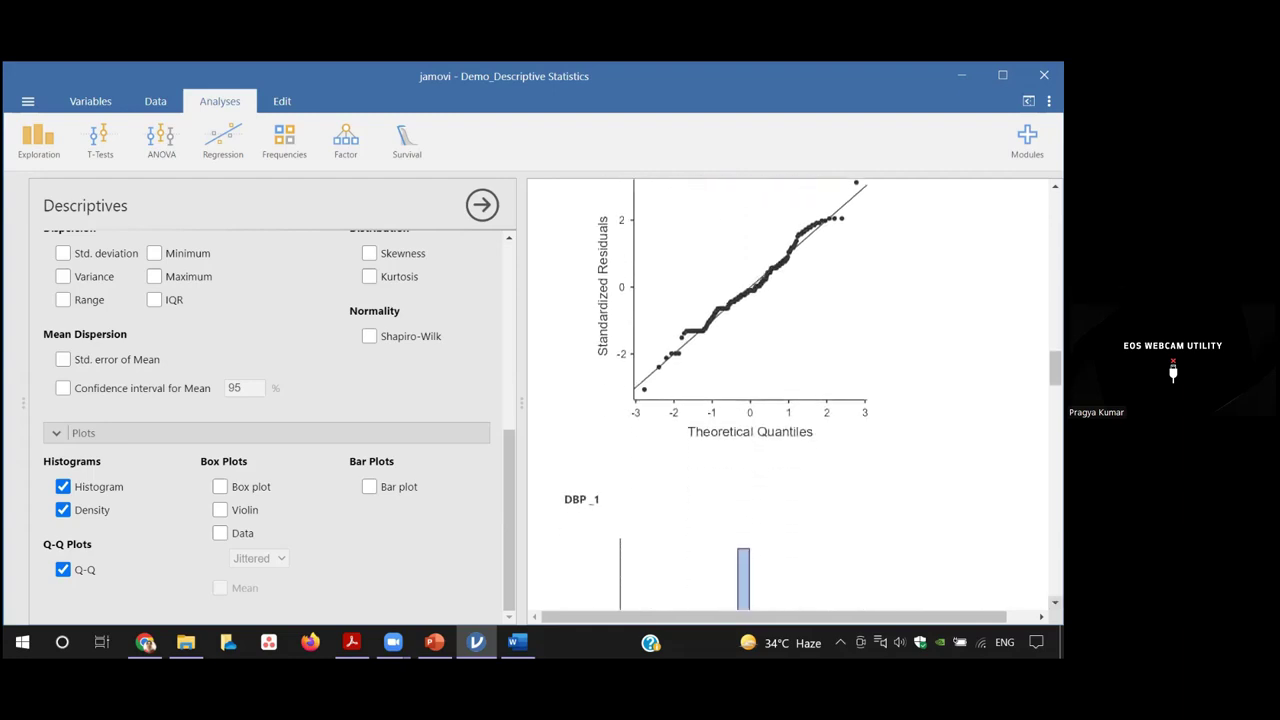
scroll(795, 400, down, 4)
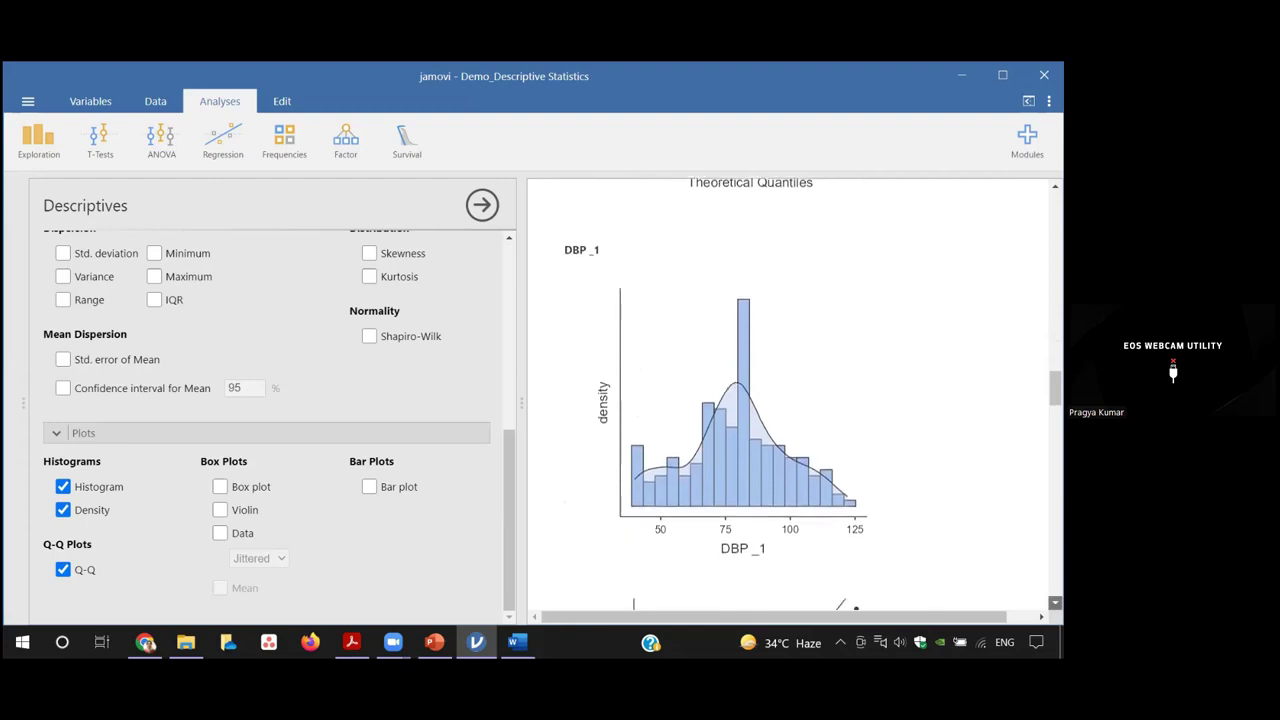
scroll(795, 400, down, 5)
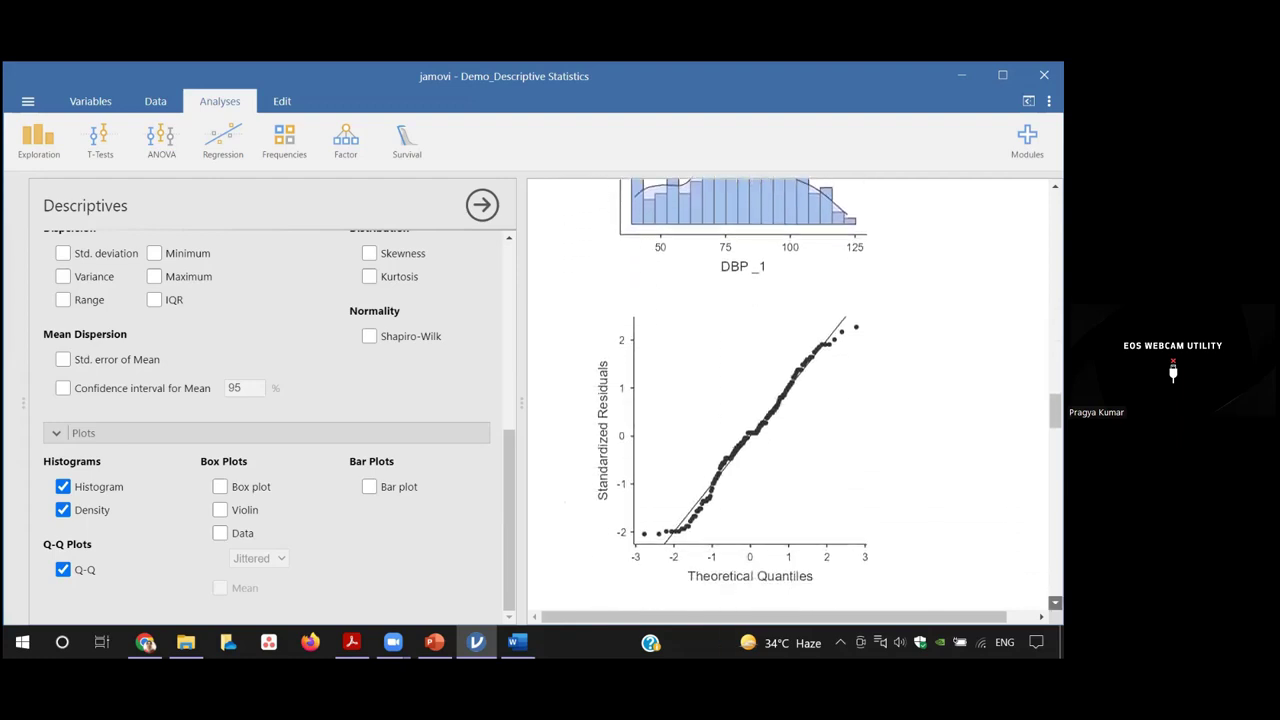
Step: Examine the histograms and Q-Q plots of SpO2 _1, Cholesterol_1 and Vitamin D_1, then revisit those of Cholesterol_1 and SpO2 _1
scroll(795, 400, down, 1)
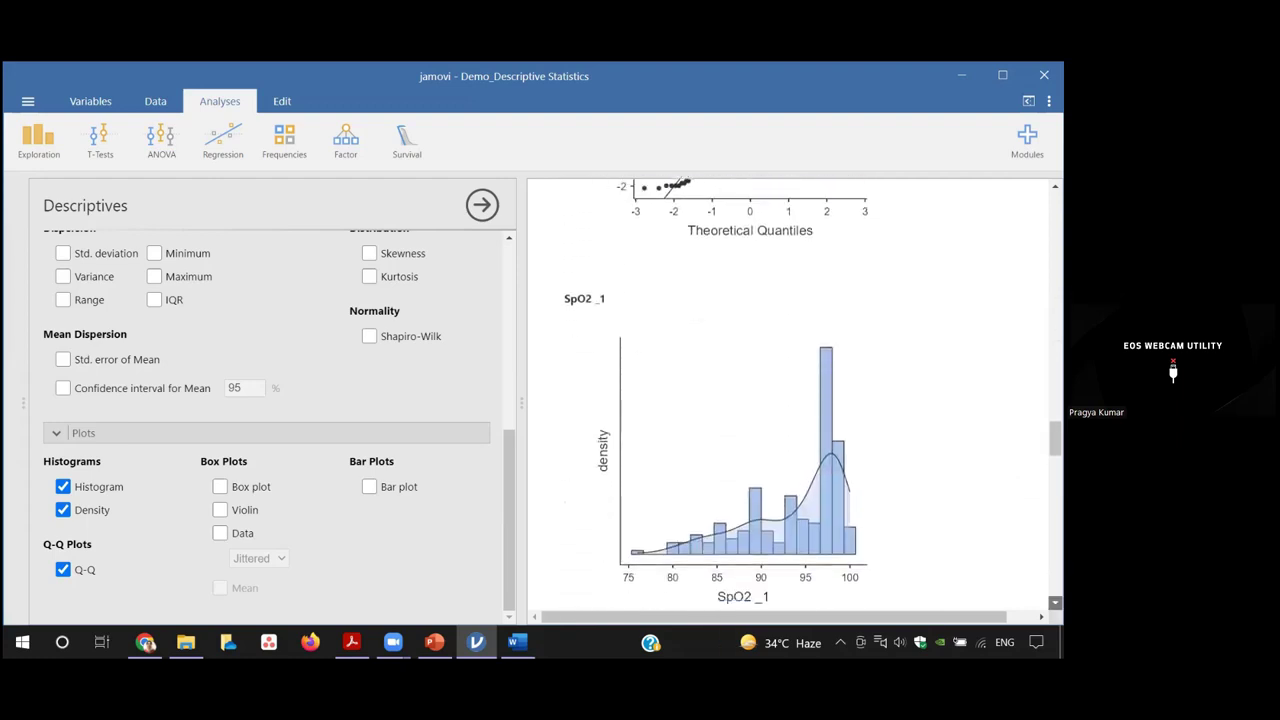
click(780, 298)
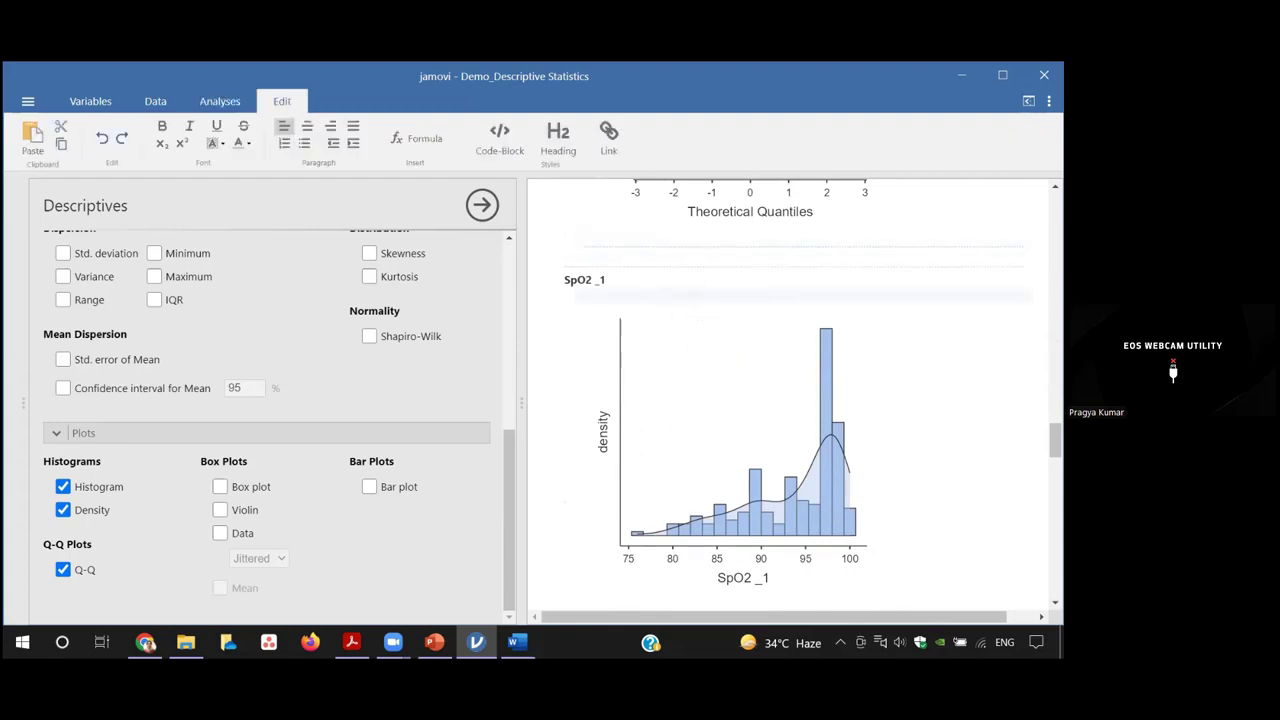
scroll(795, 400, down, 4)
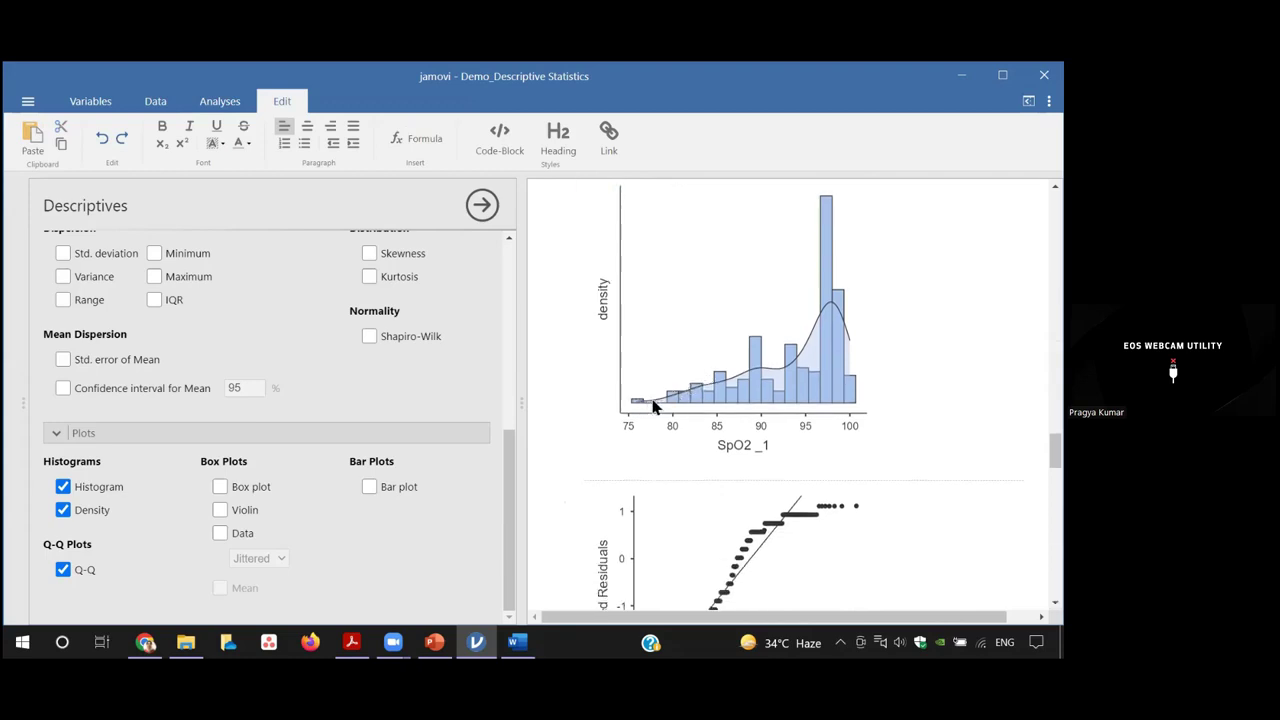
scroll(836, 400, down, 5)
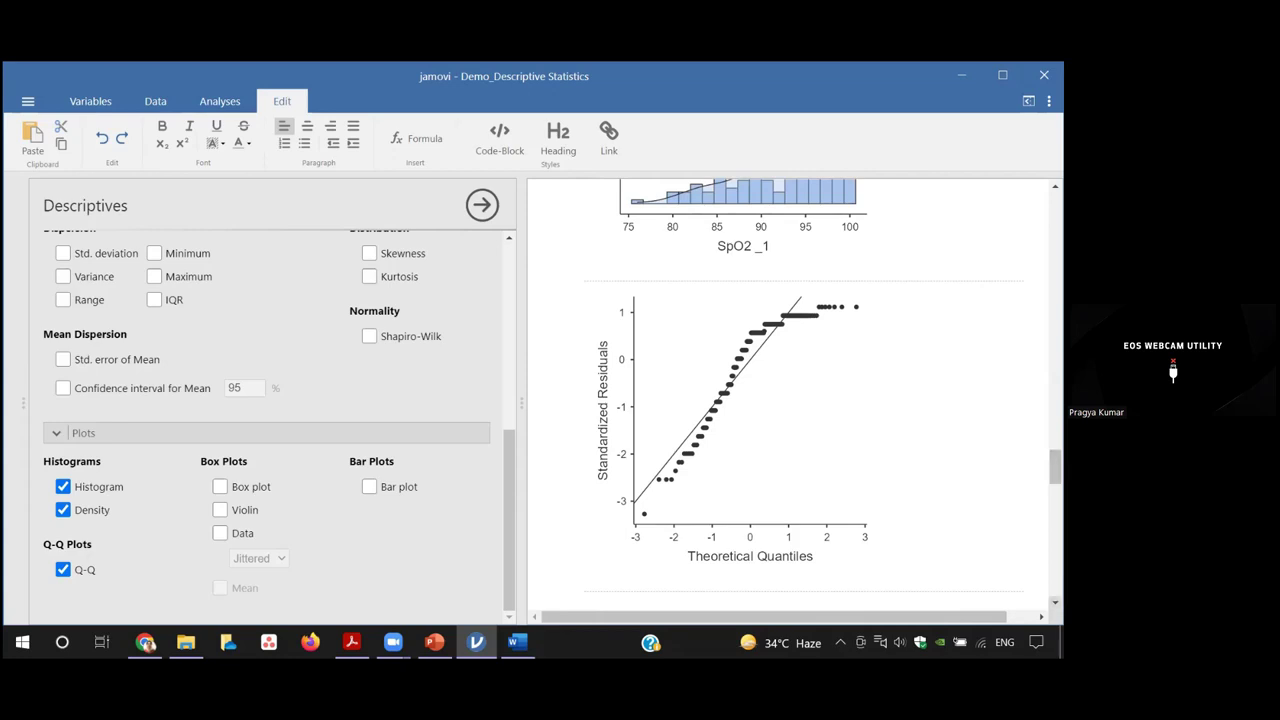
scroll(794, 390, down, 1)
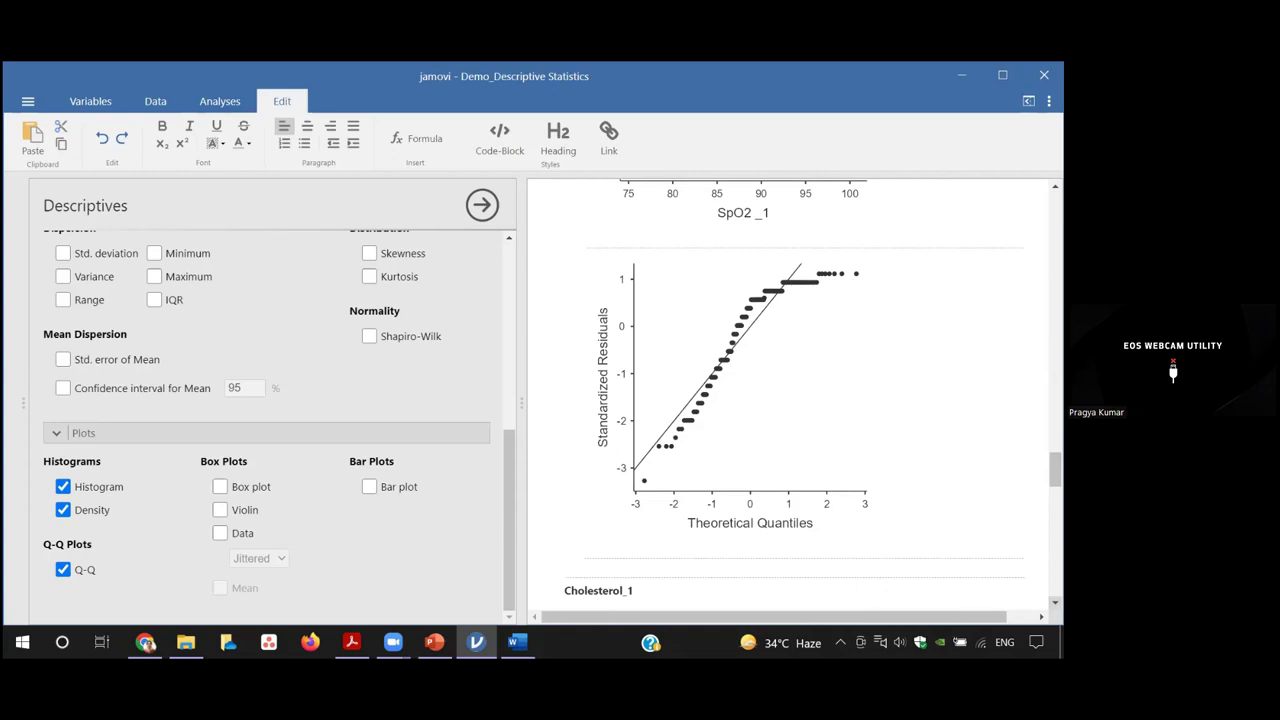
scroll(794, 395, down, 5)
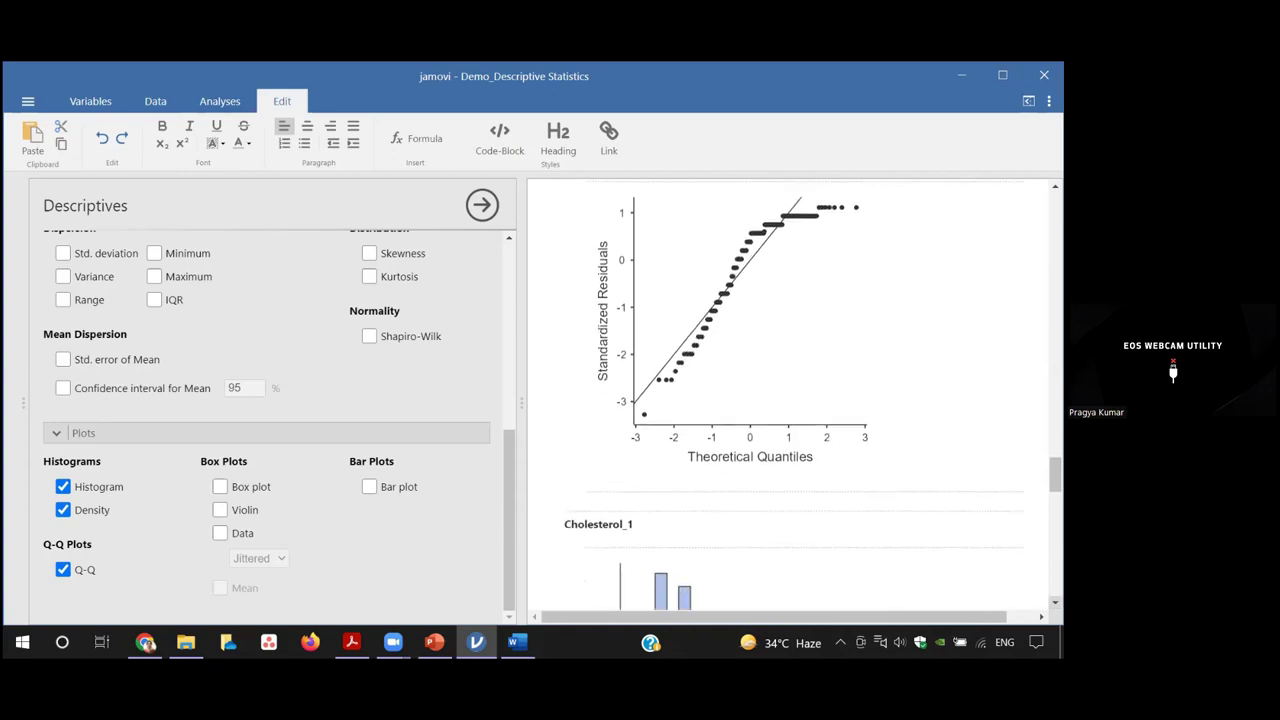
scroll(794, 395, down, 6)
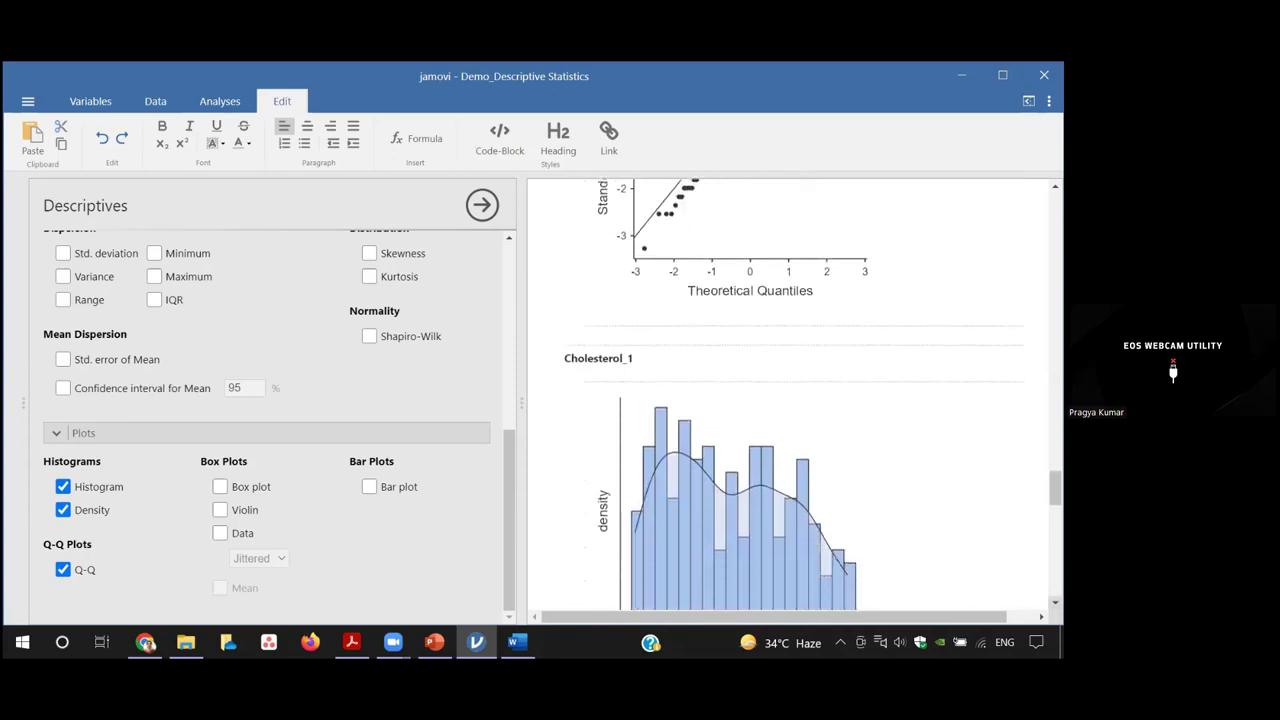
scroll(794, 395, down, 6)
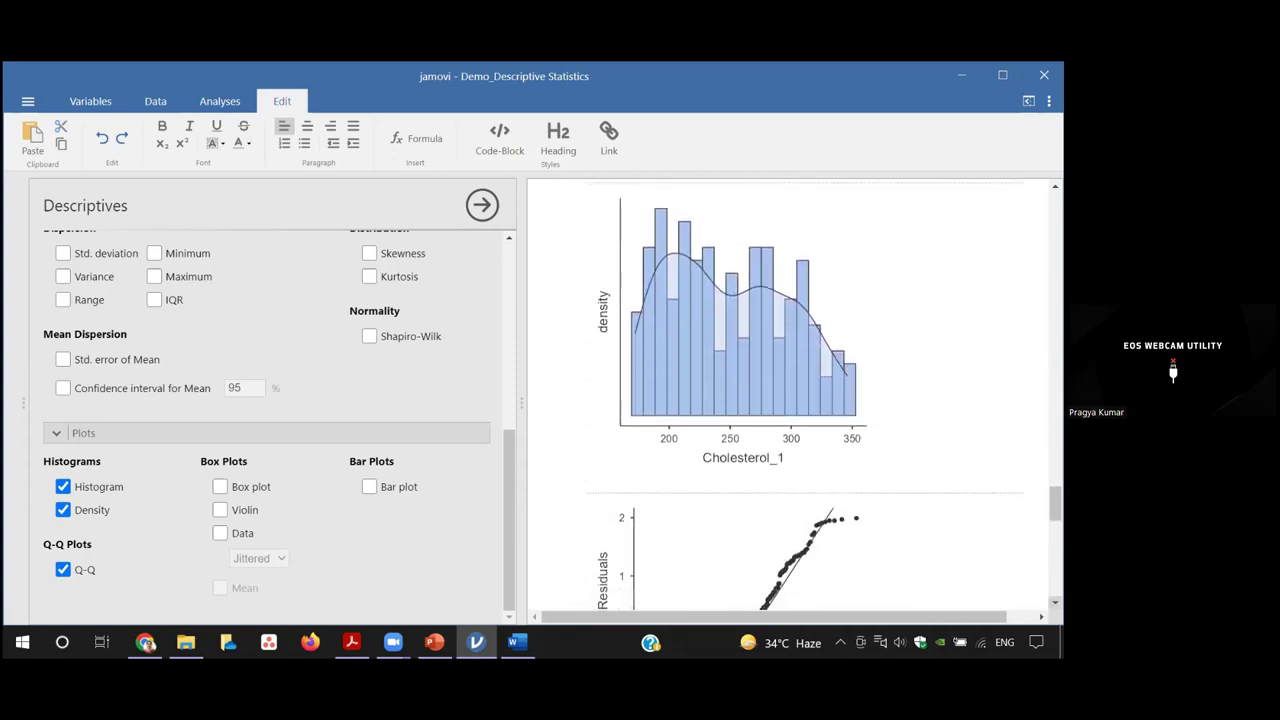
scroll(794, 395, down, 14)
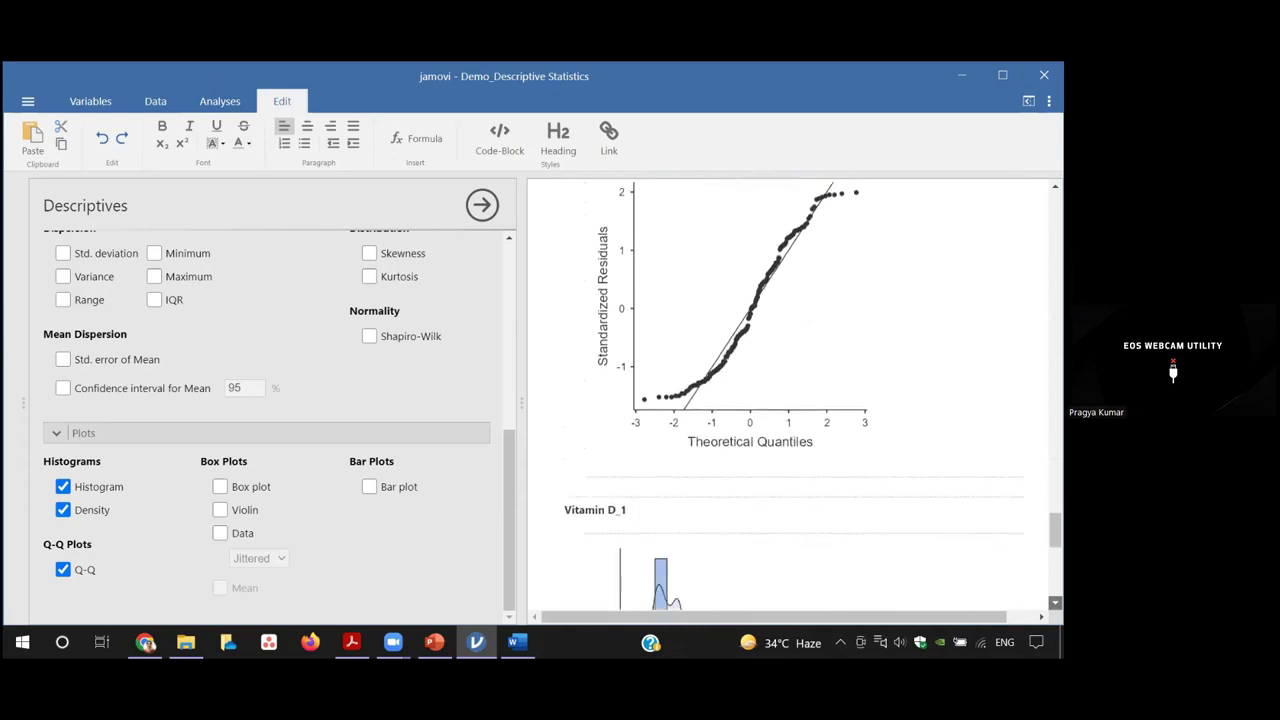
scroll(794, 395, down, 8)
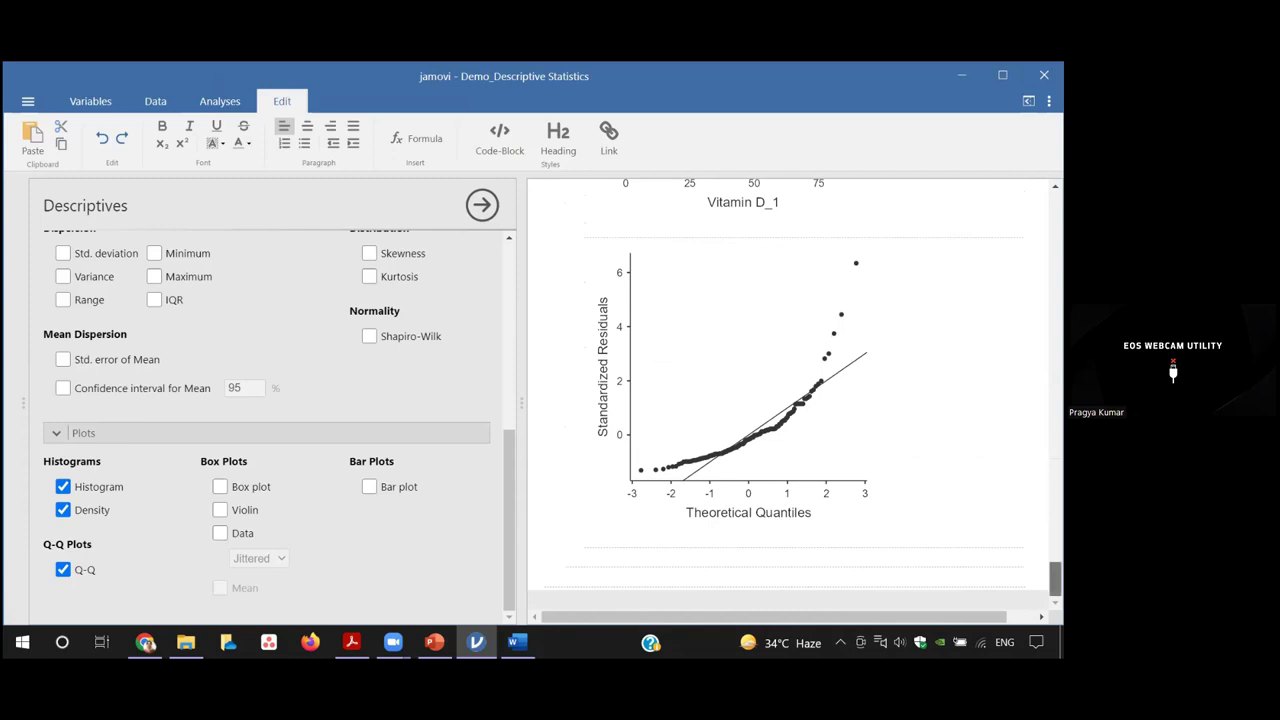
scroll(794, 395, up, 8)
scroll(794, 395, up, 15)
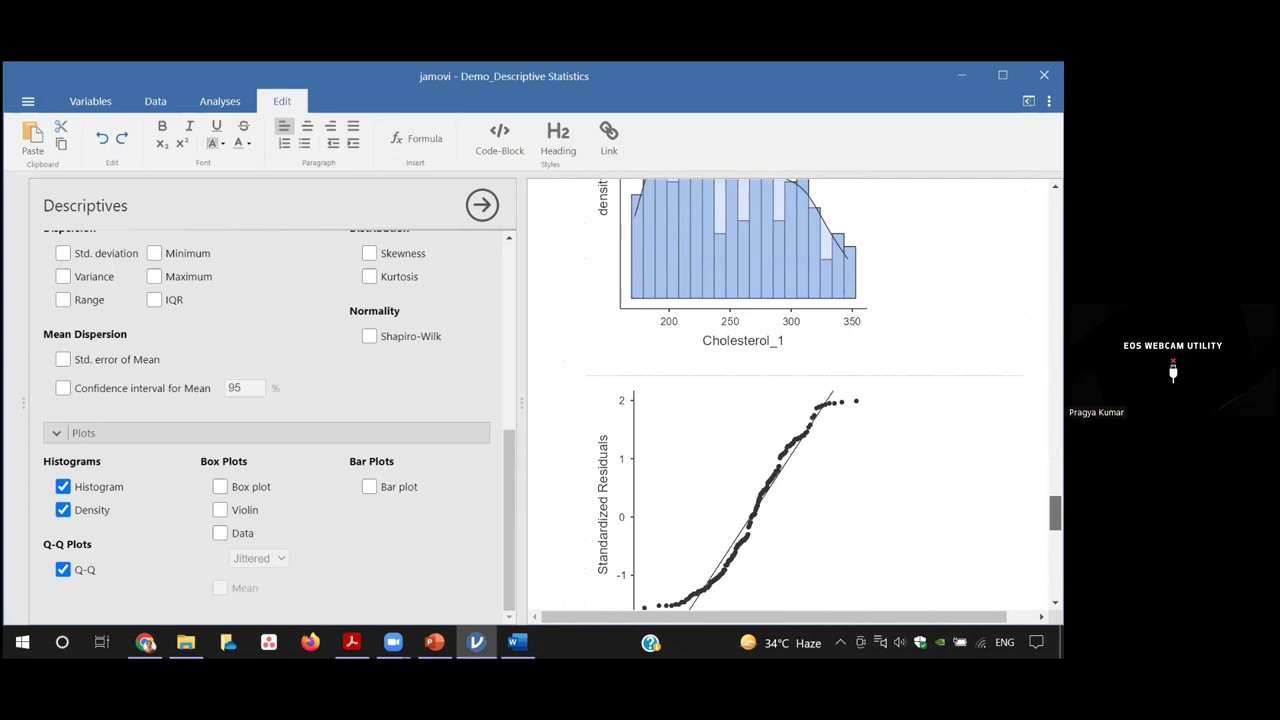
scroll(794, 395, down, 5)
scroll(794, 395, up, 15)
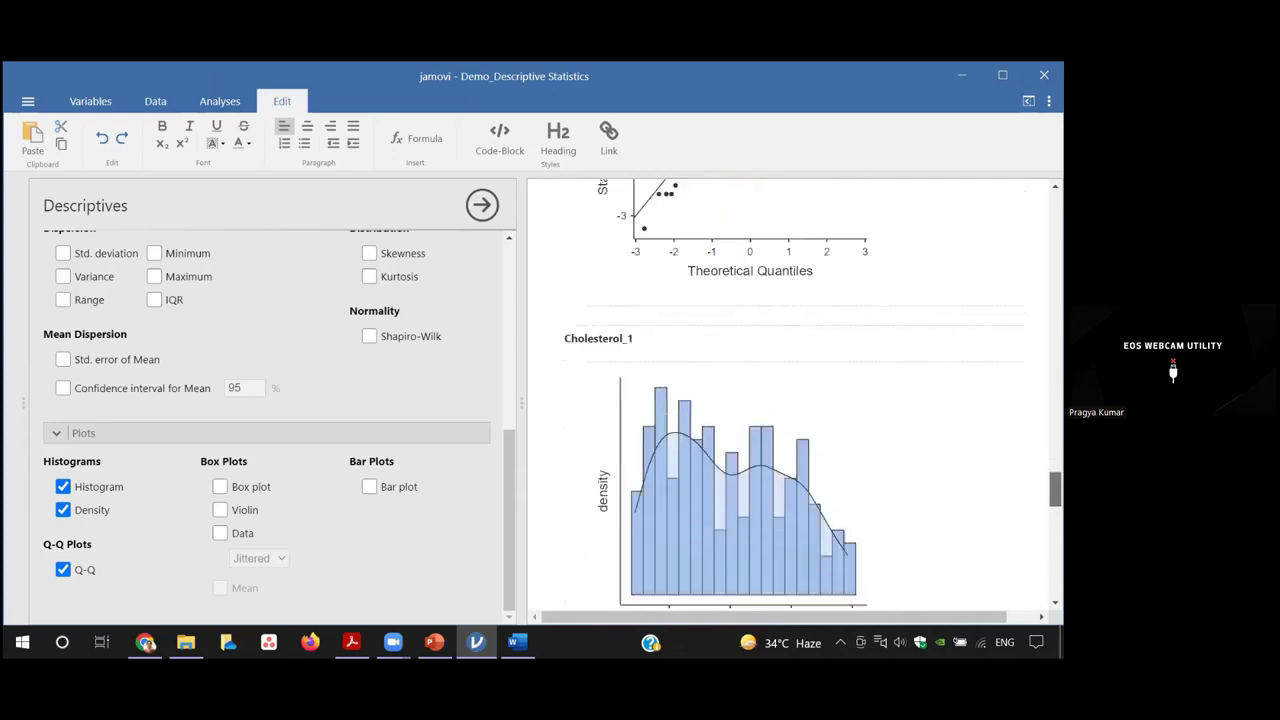
scroll(682, 461, up, 8)
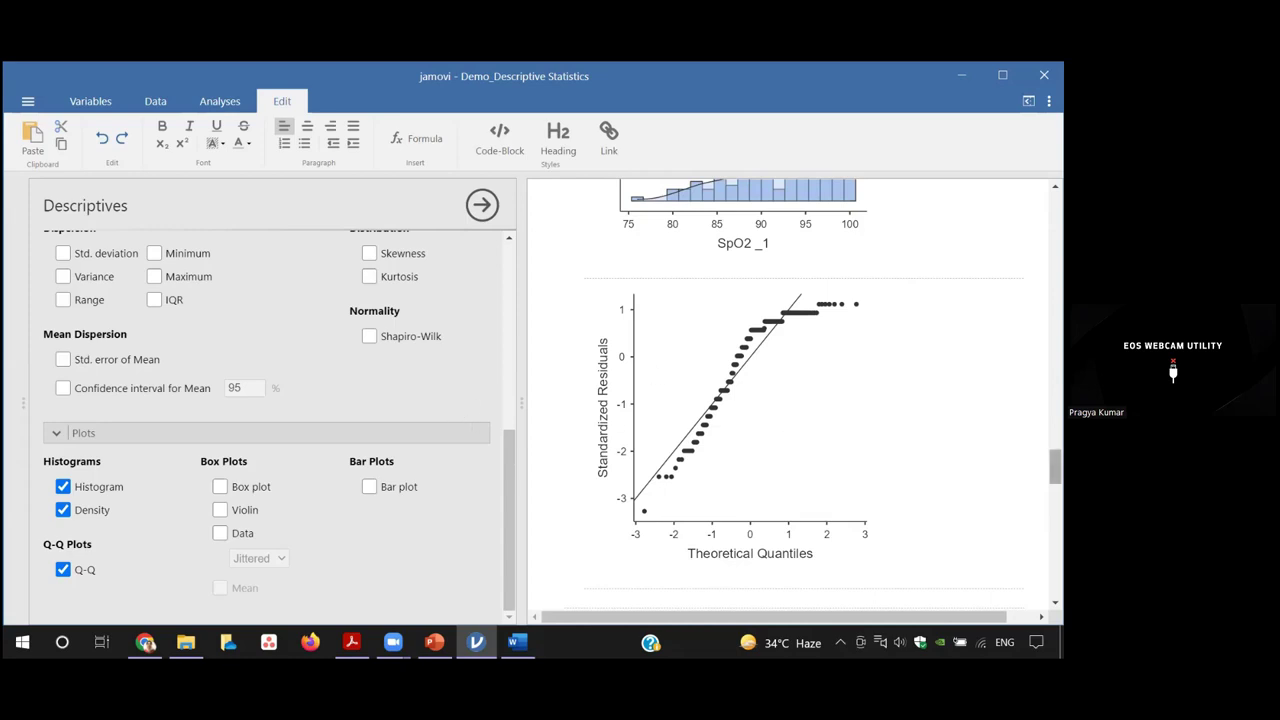
Step: Add the mean, median and mode, plus the 25, 50 and 75 percentiles, to the descriptive statistics
scroll(508, 492, up, 10)
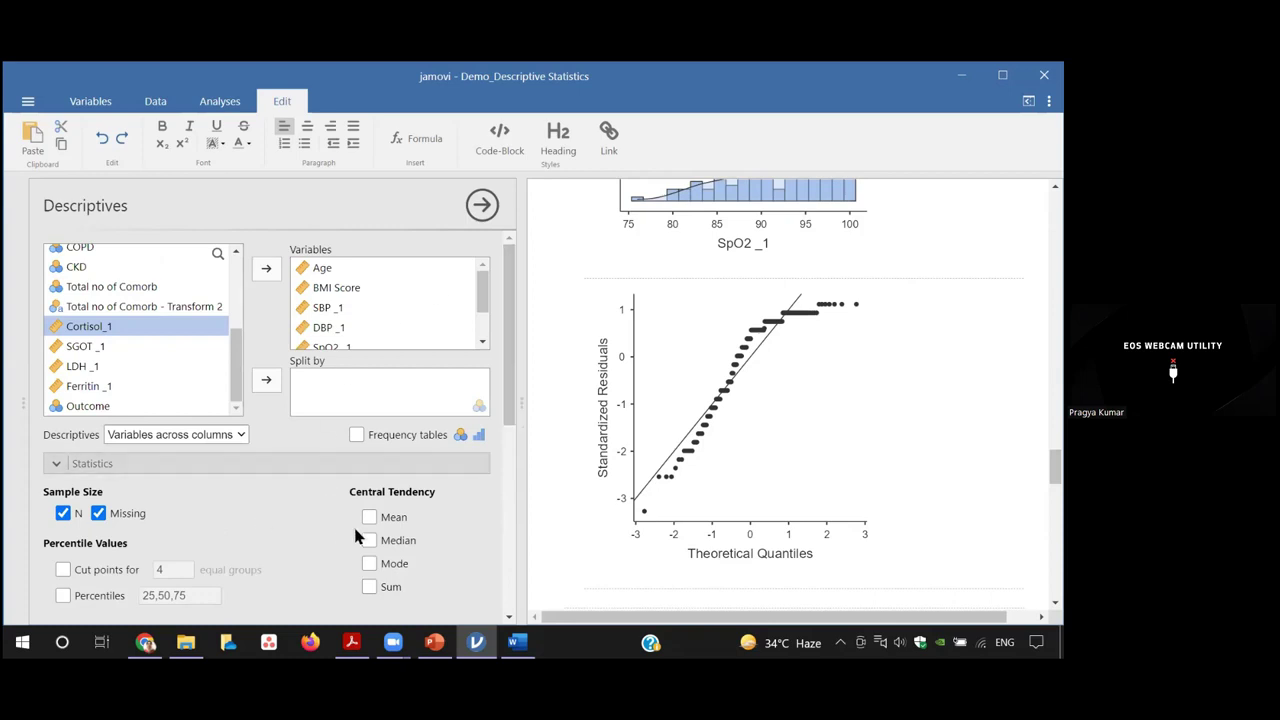
click(370, 518)
click(369, 540)
click(369, 563)
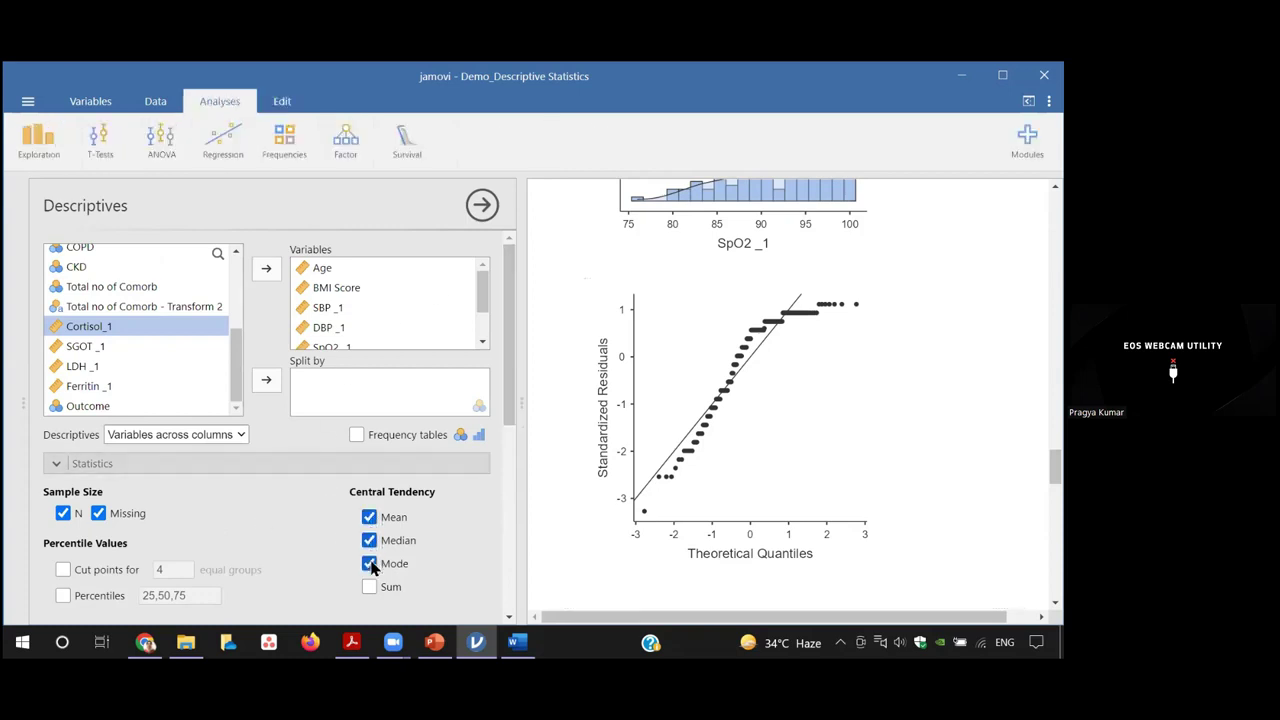
click(62, 596)
Step: Include the standard deviation, variance and IQR as dispersion measures in the descriptive statistics
drag(509, 412, 510, 478)
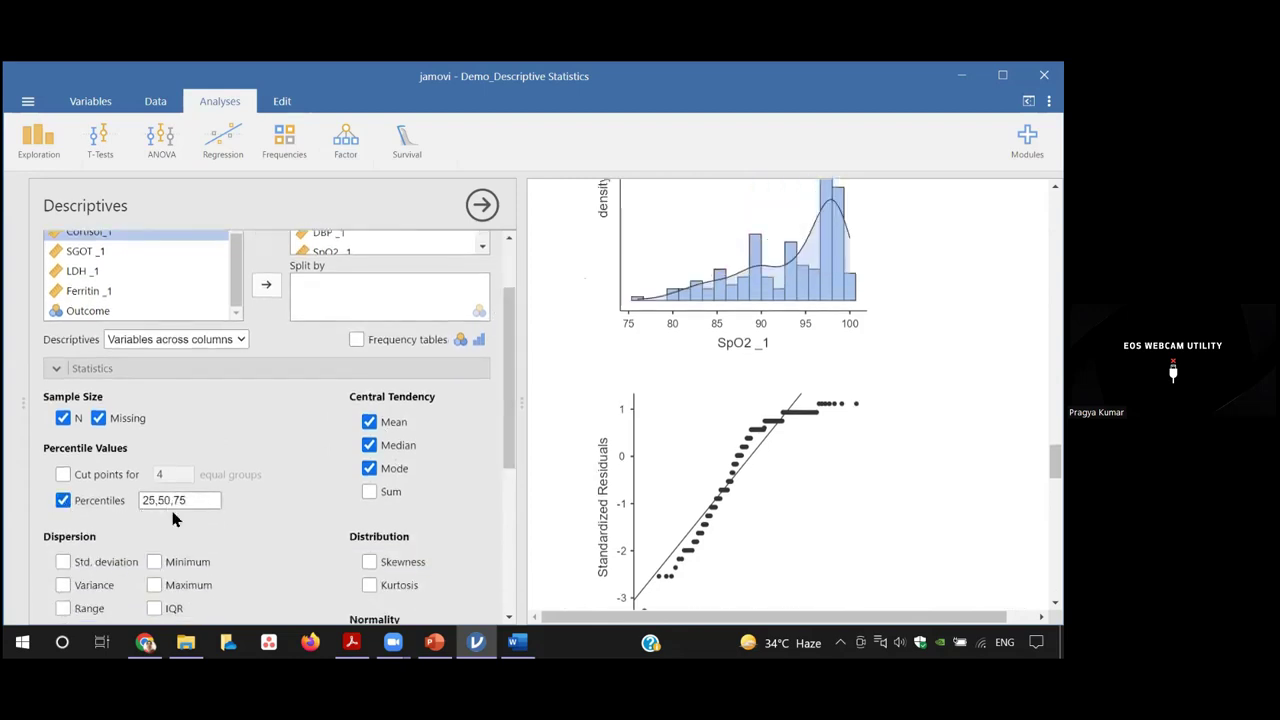
drag(513, 464, 517, 520)
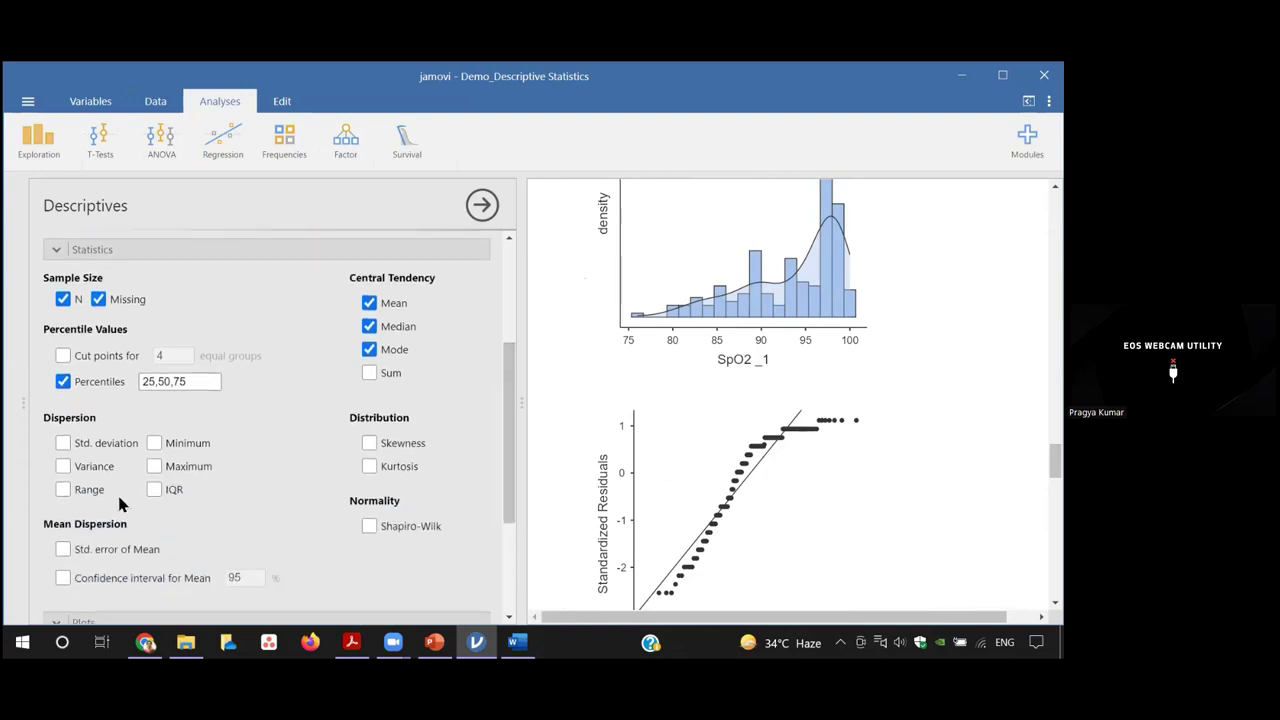
click(63, 444)
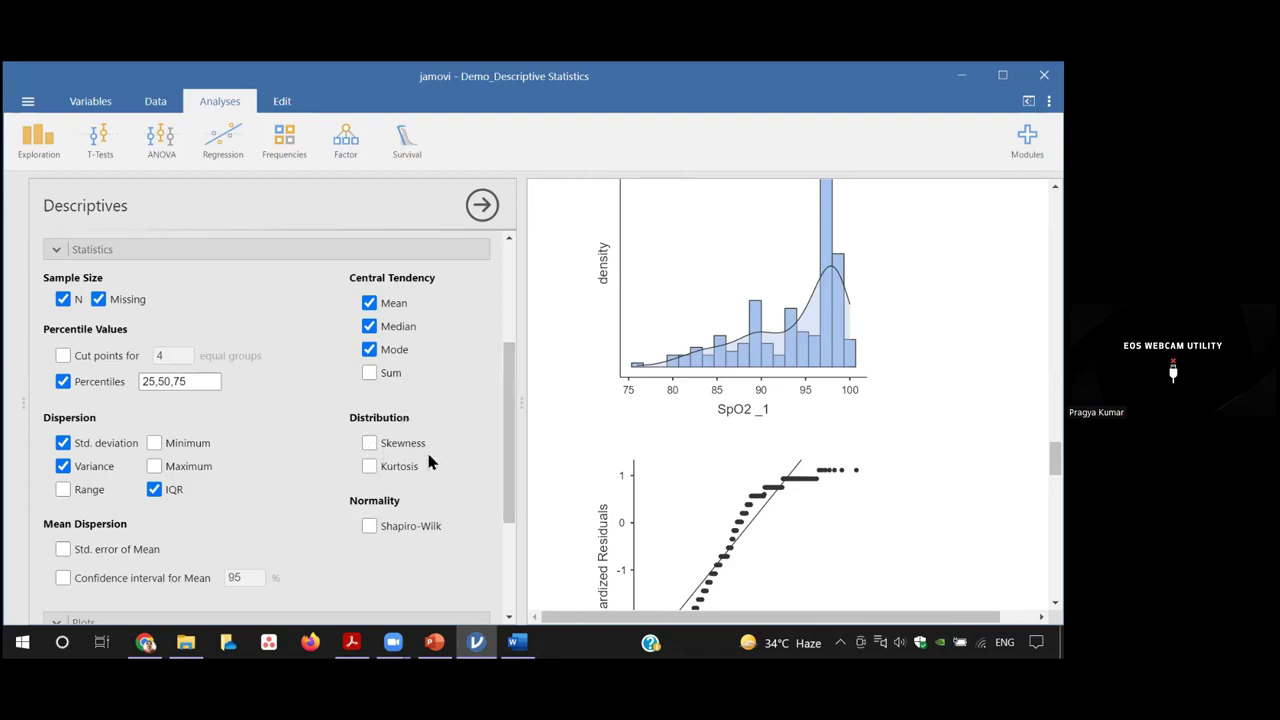
drag(509, 501, 520, 466)
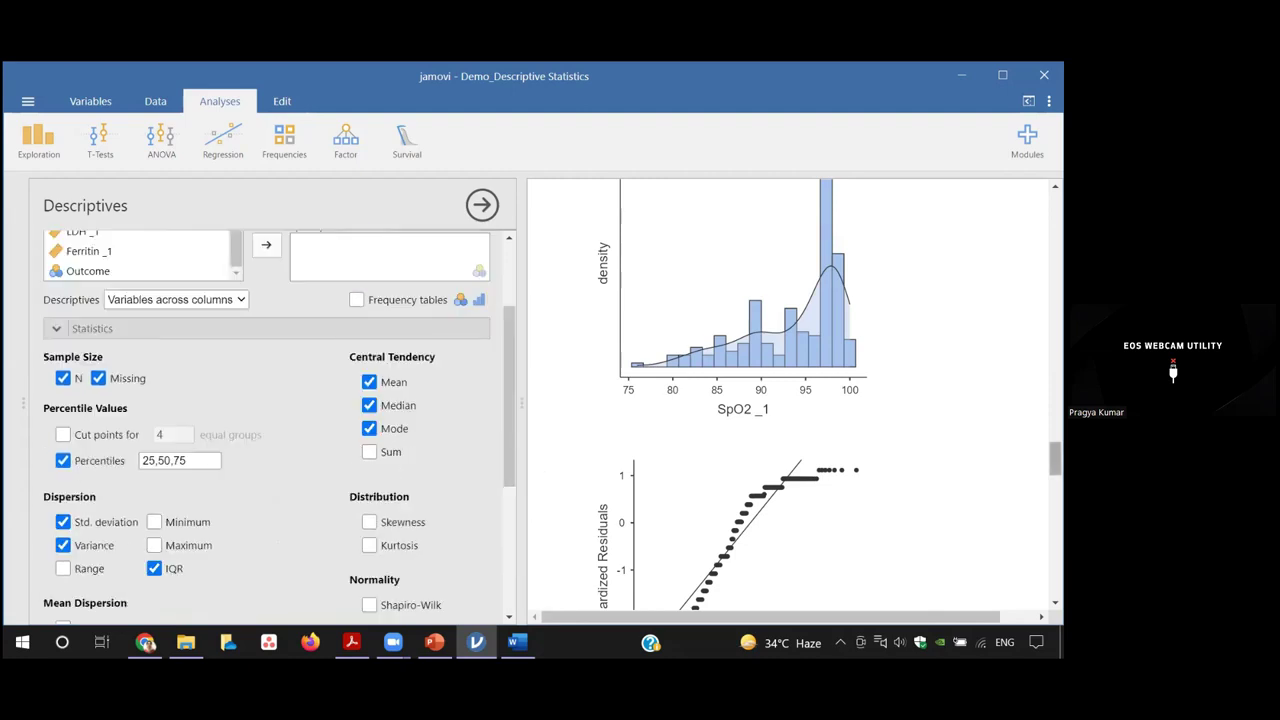
Step: Lay out the descriptives table with variables across rows and review its columns through to the percentiles
scroll(790, 400, up, 8)
scroll(790, 400, up, 10)
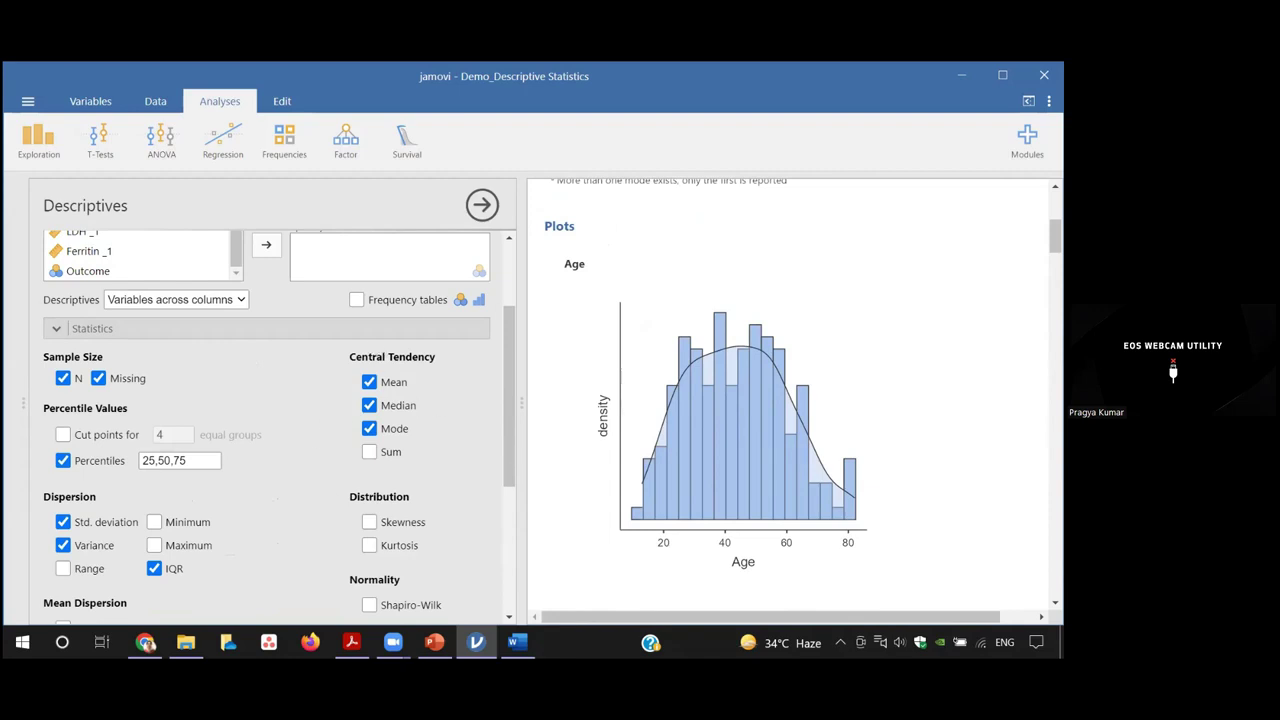
drag(504, 455, 507, 550)
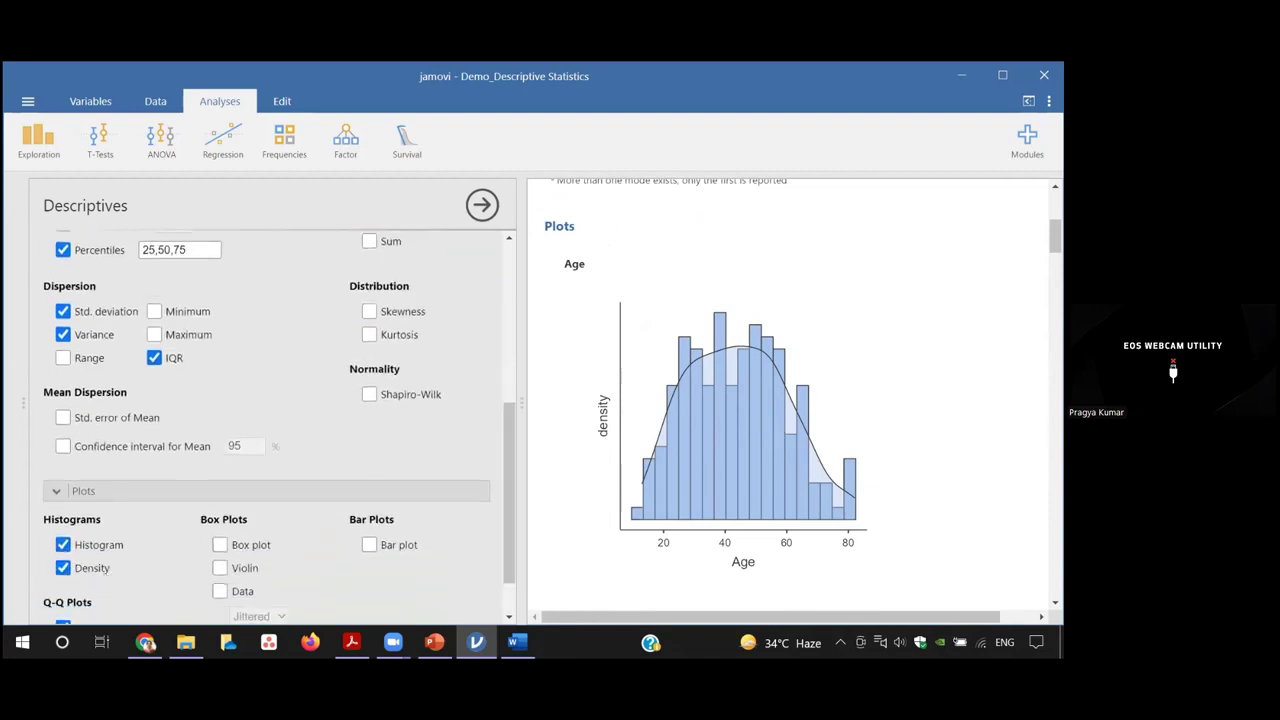
scroll(793, 325, up, 5)
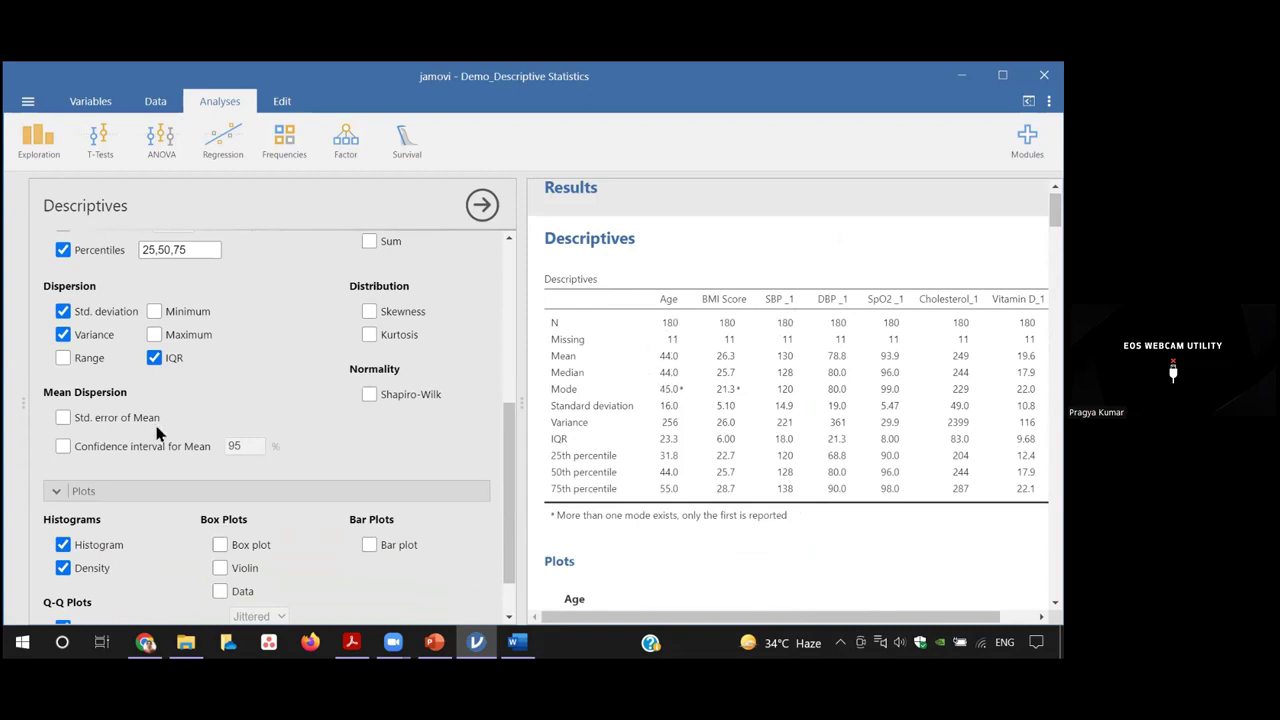
scroll(508, 484, up, 1)
drag(508, 484, 500, 398)
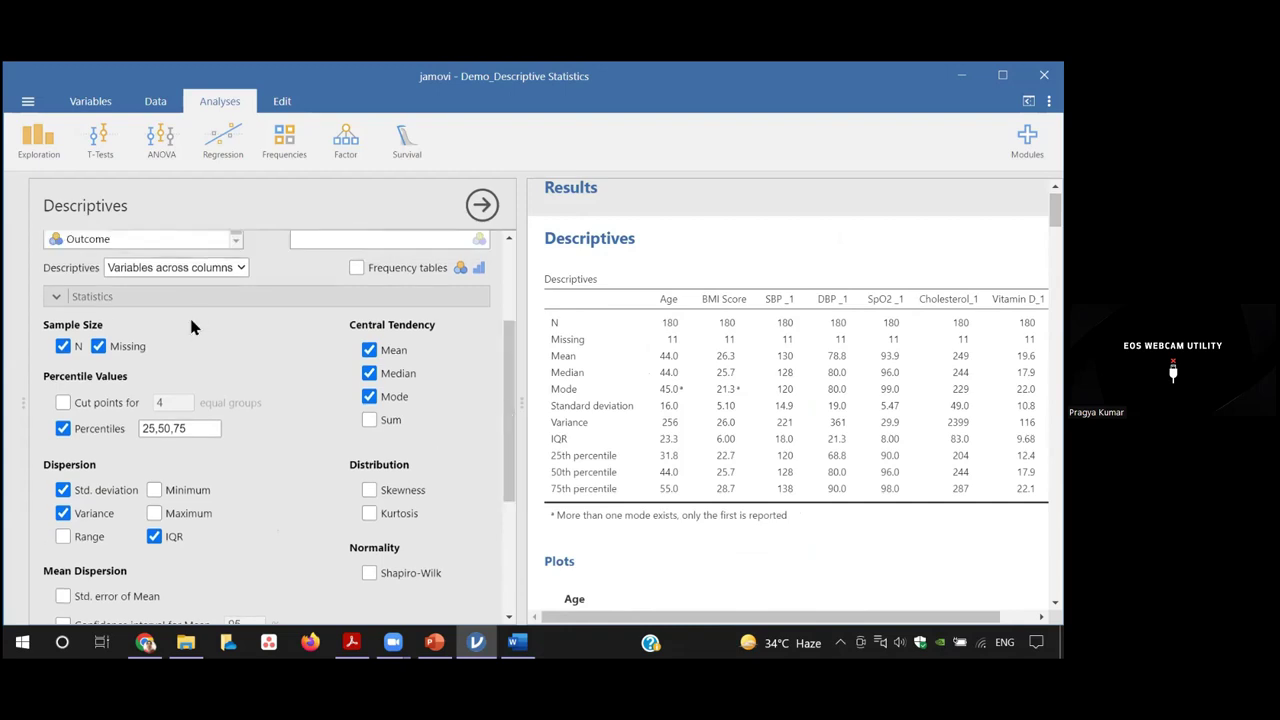
click(242, 268)
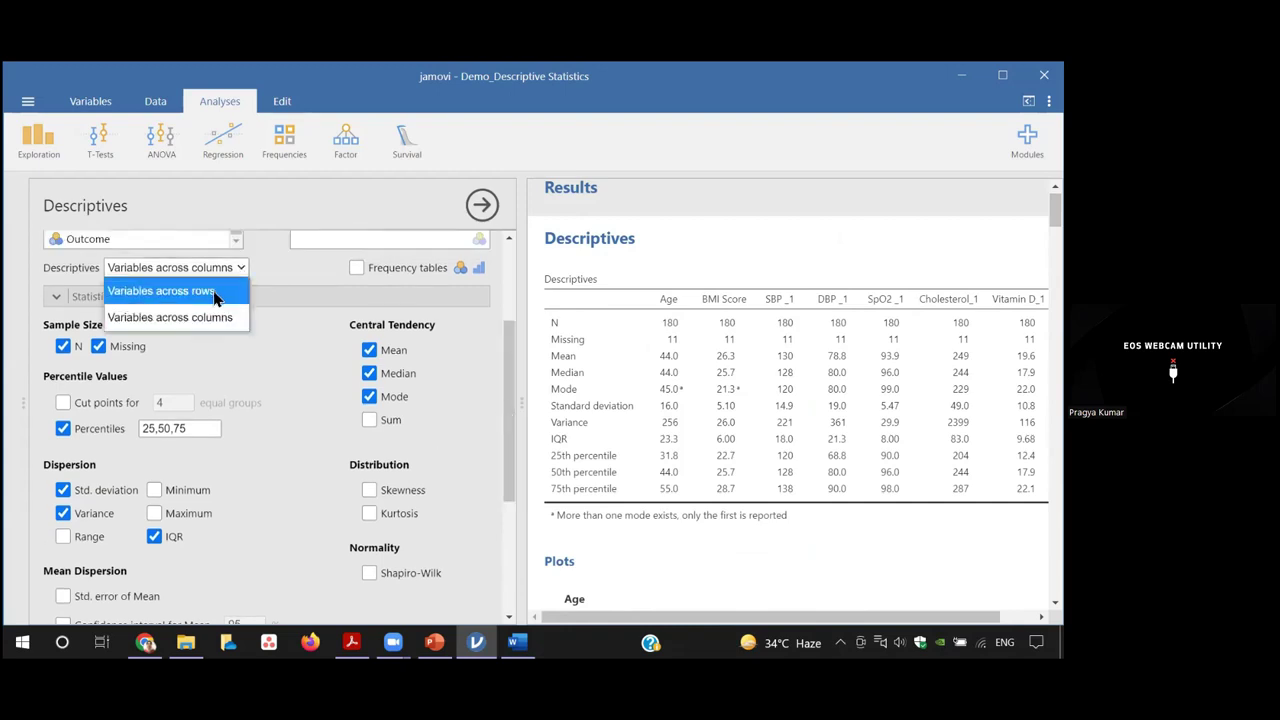
click(212, 291)
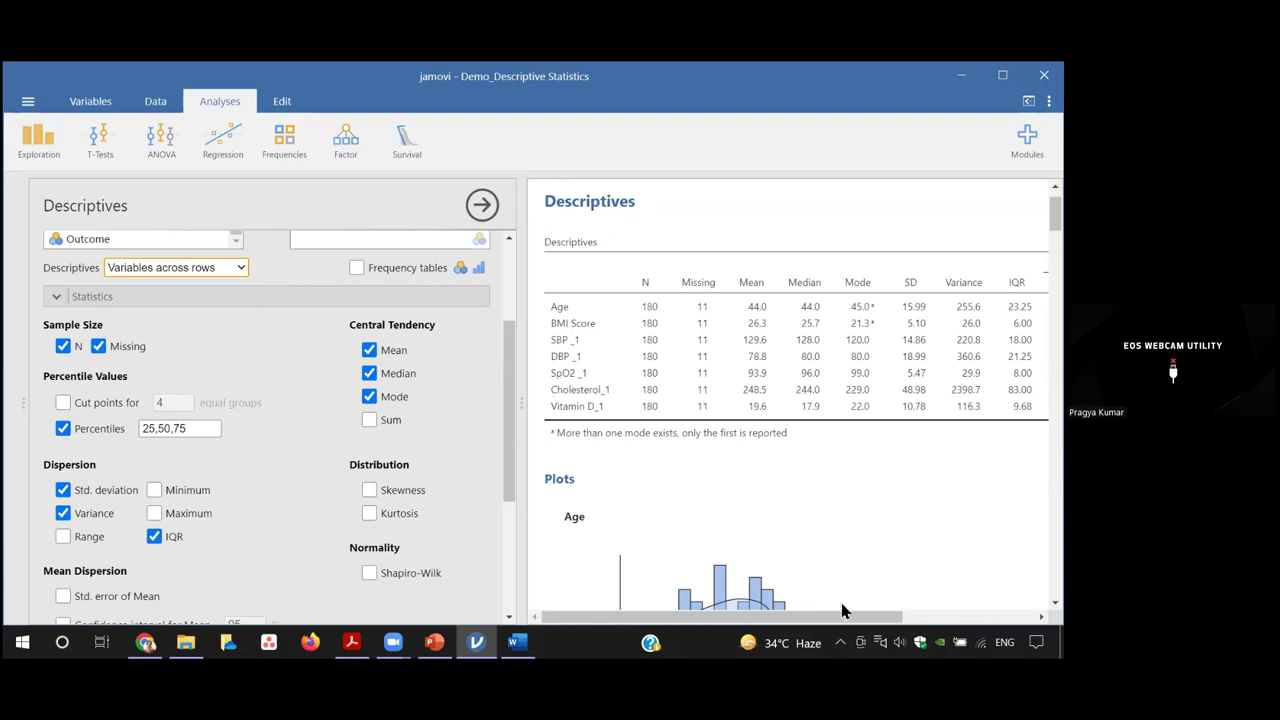
drag(843, 611, 965, 616)
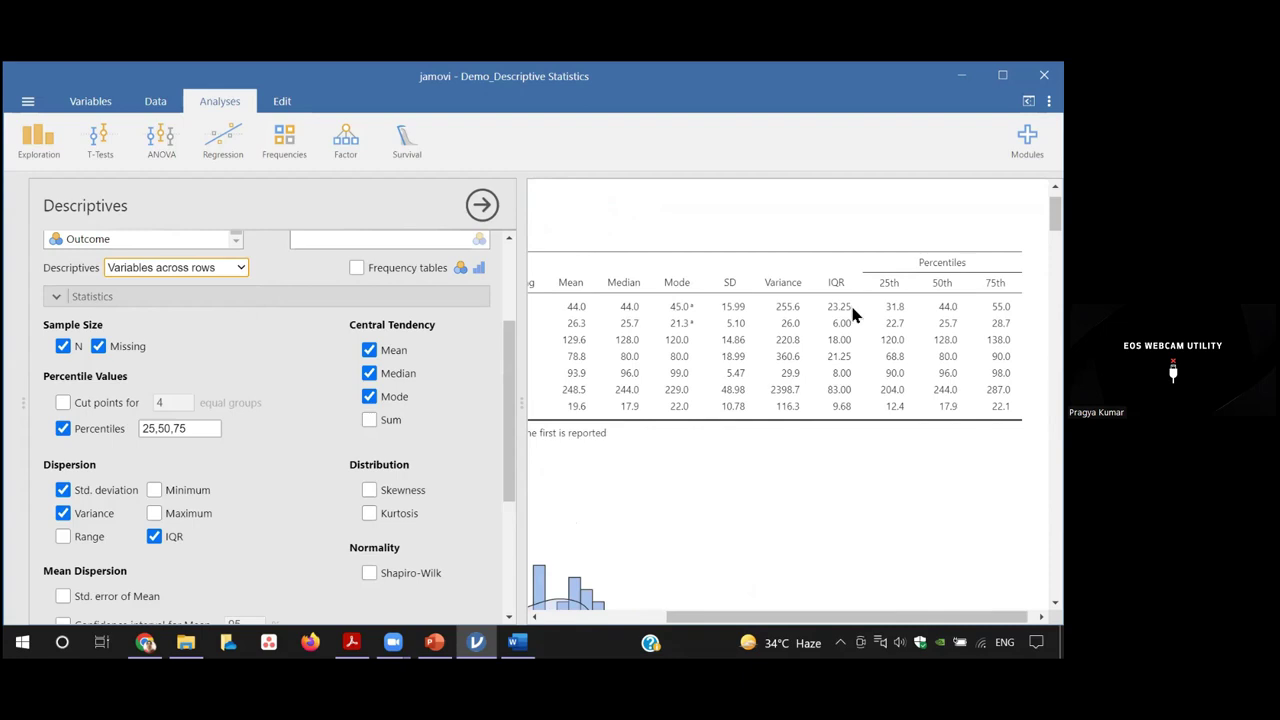
drag(757, 618, 729, 617)
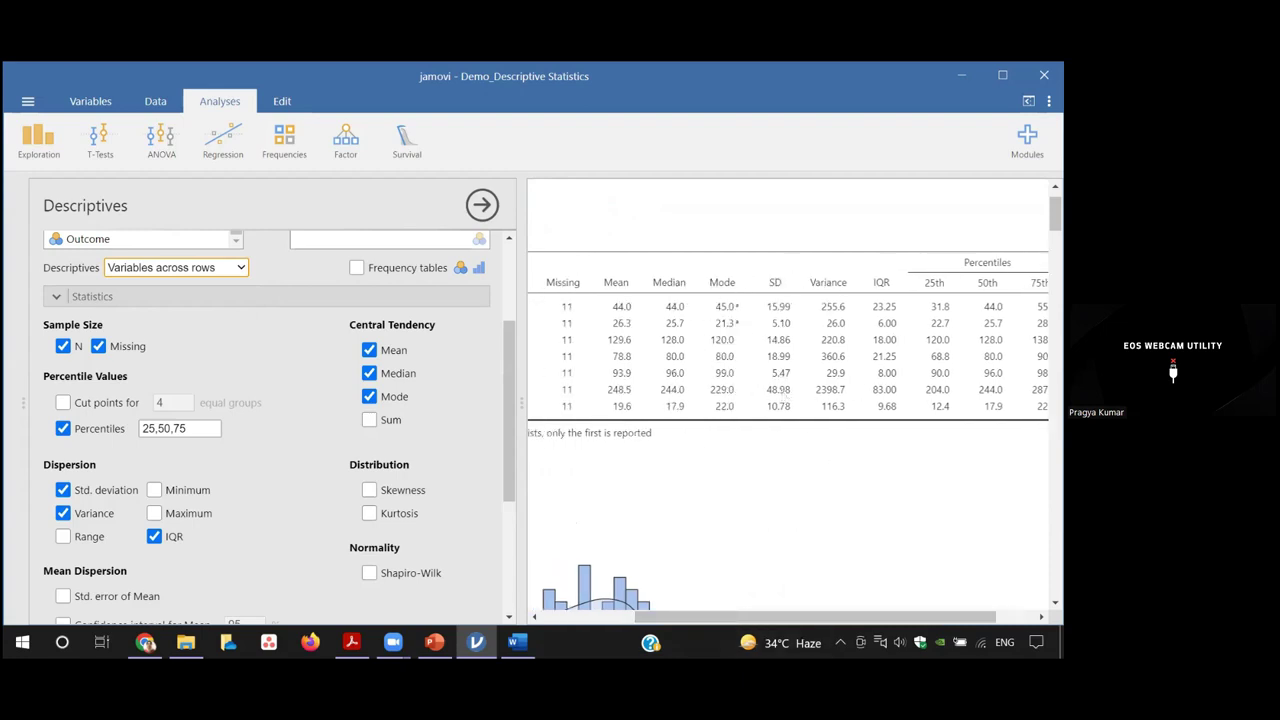
drag(731, 618, 636, 627)
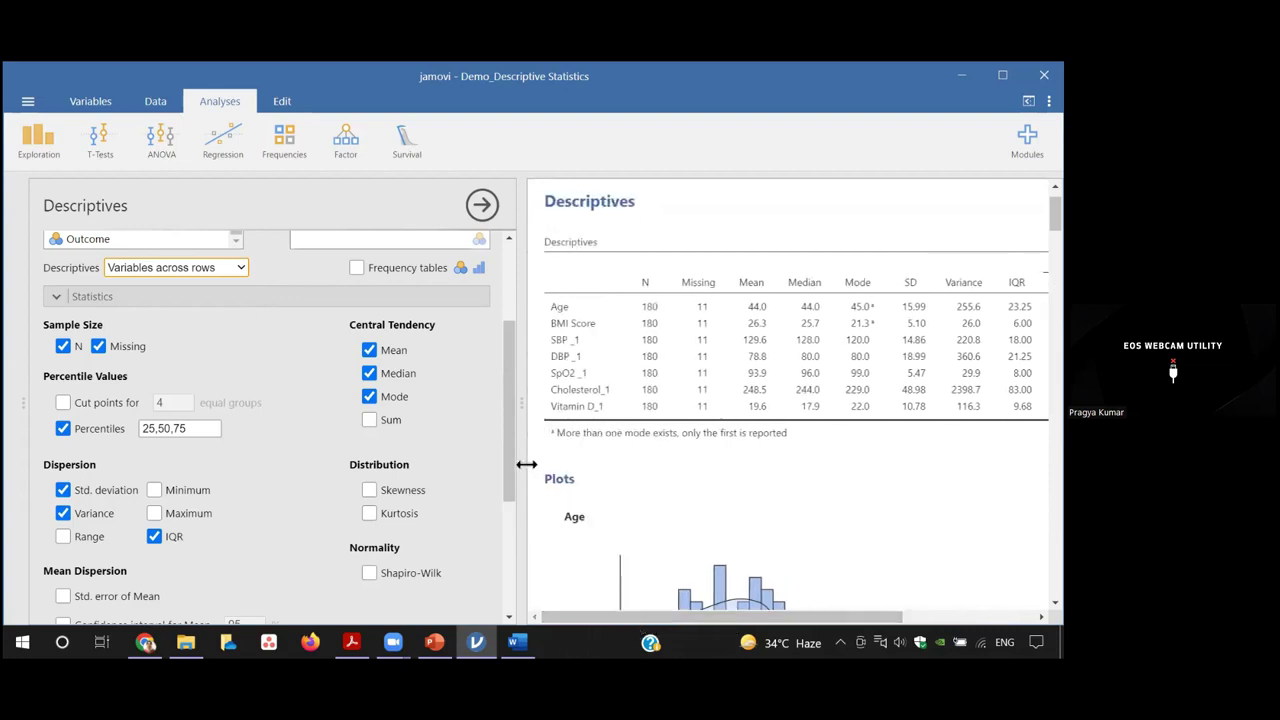
Step: Split the descriptive statistics and plots of the continuous variables by Outcome
drag(513, 465, 507, 397)
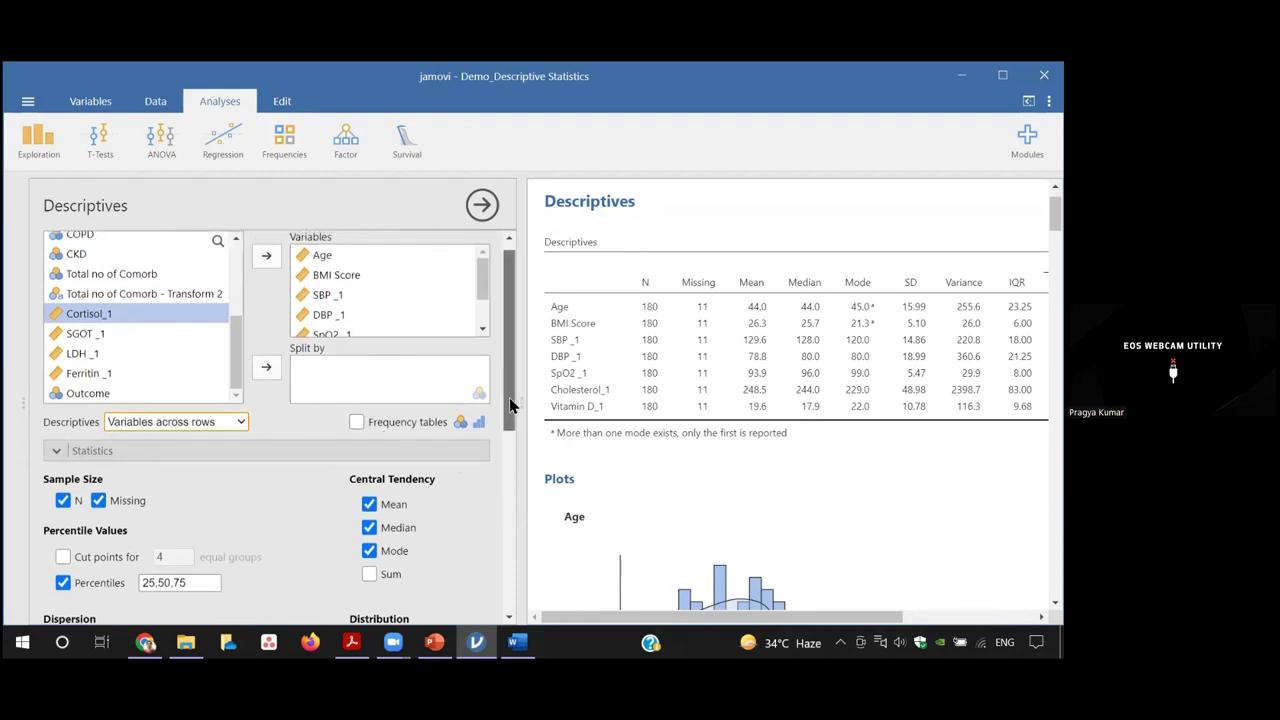
scroll(484, 300, down, 2)
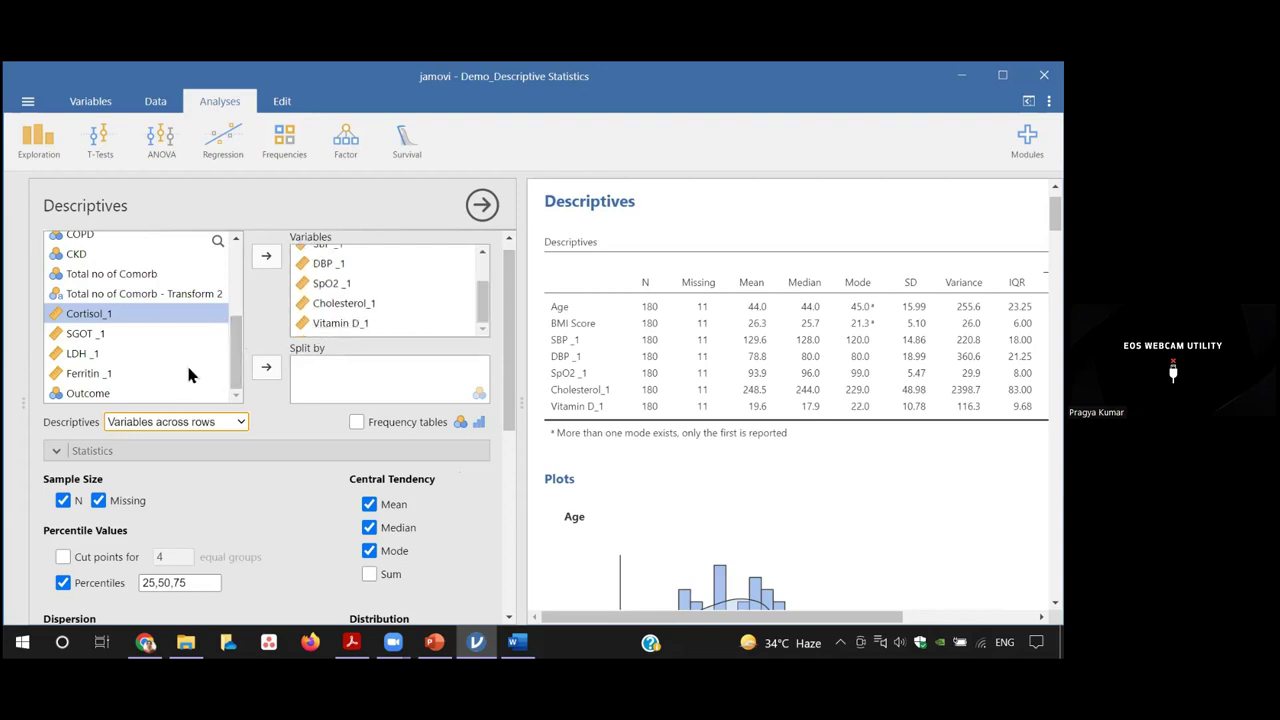
click(114, 395)
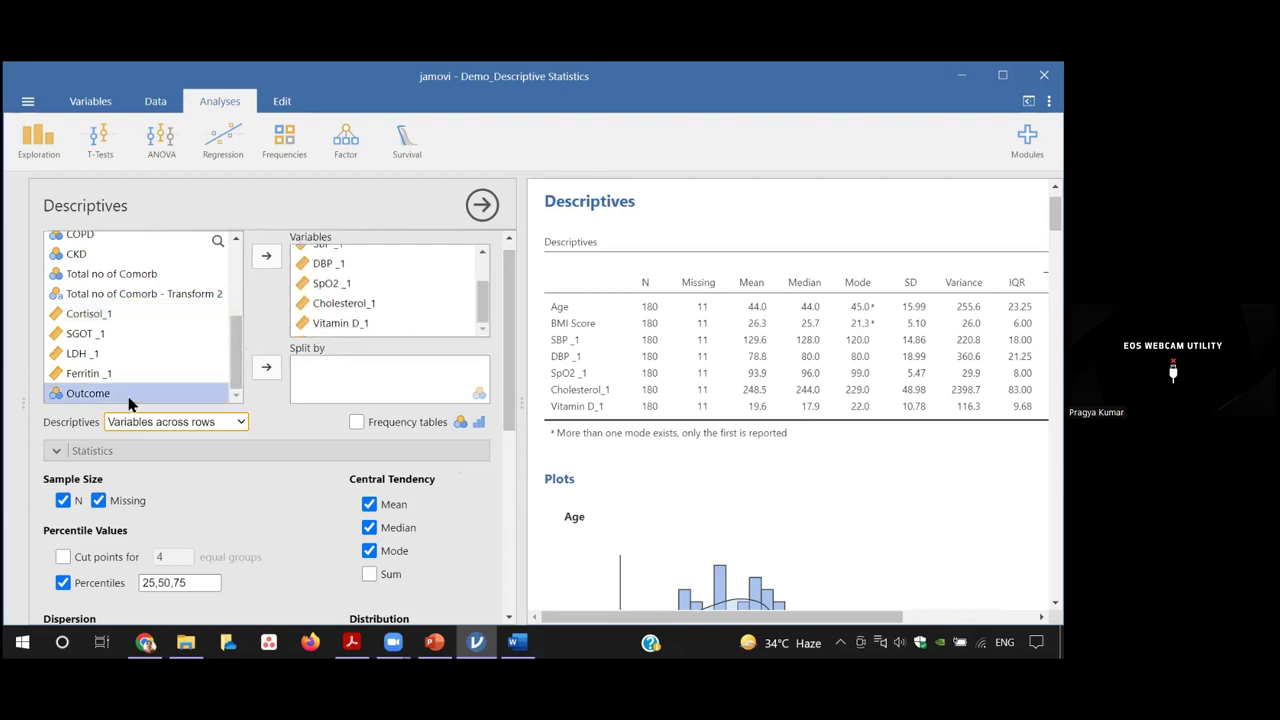
click(266, 368)
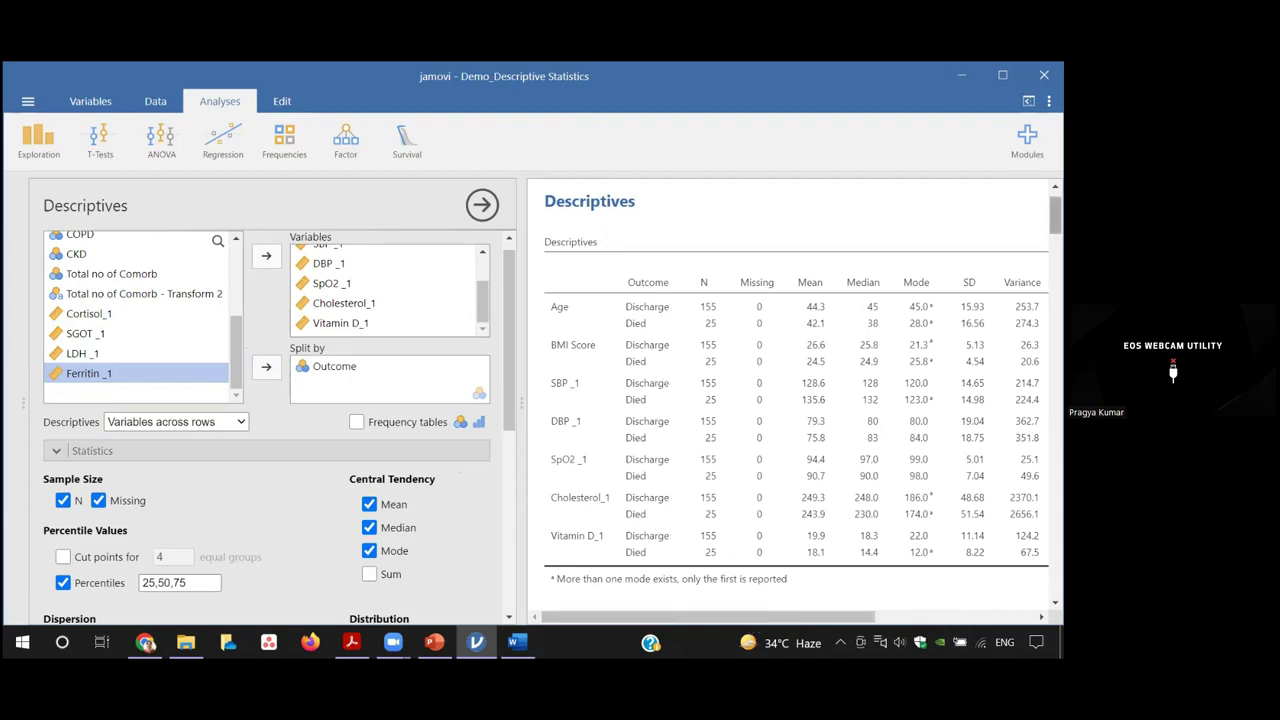
Step: Examine the Outcome-split histograms and Q-Q plots from Age to Vitamin D_1, comparing the Discharge and Died groups
scroll(795, 400, down, 5)
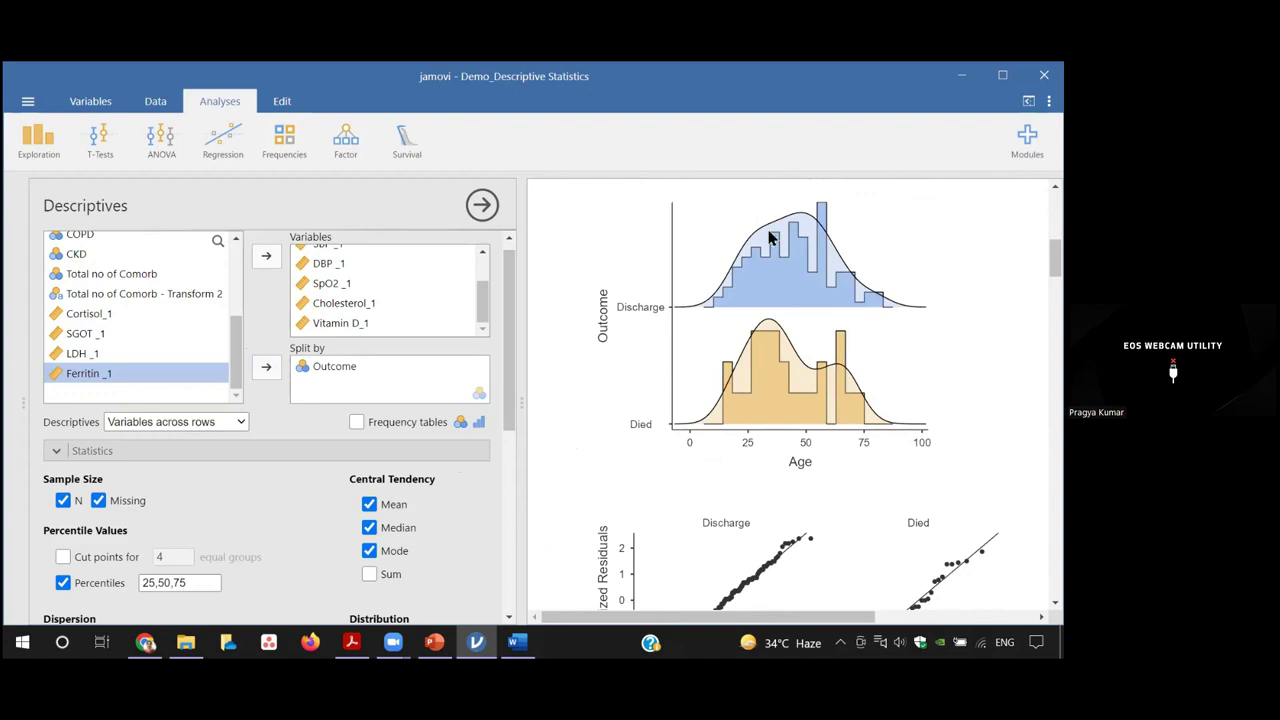
scroll(795, 400, down, 3)
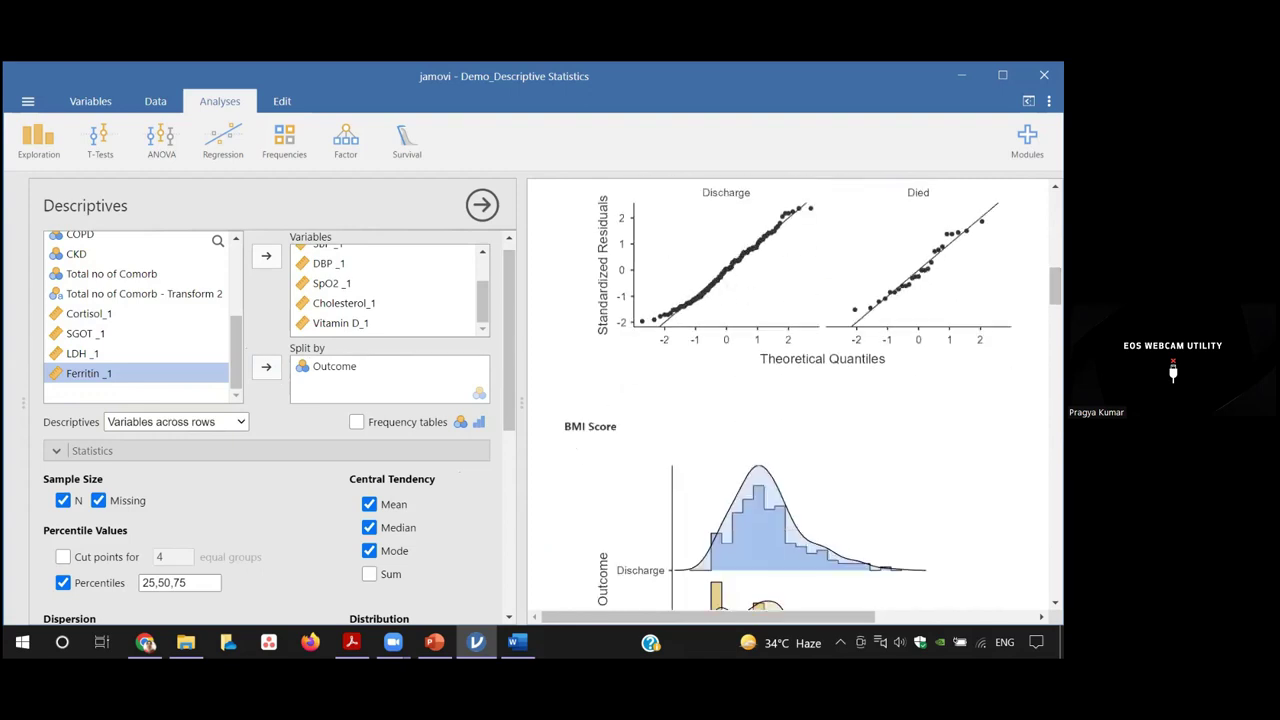
scroll(795, 400, down, 5)
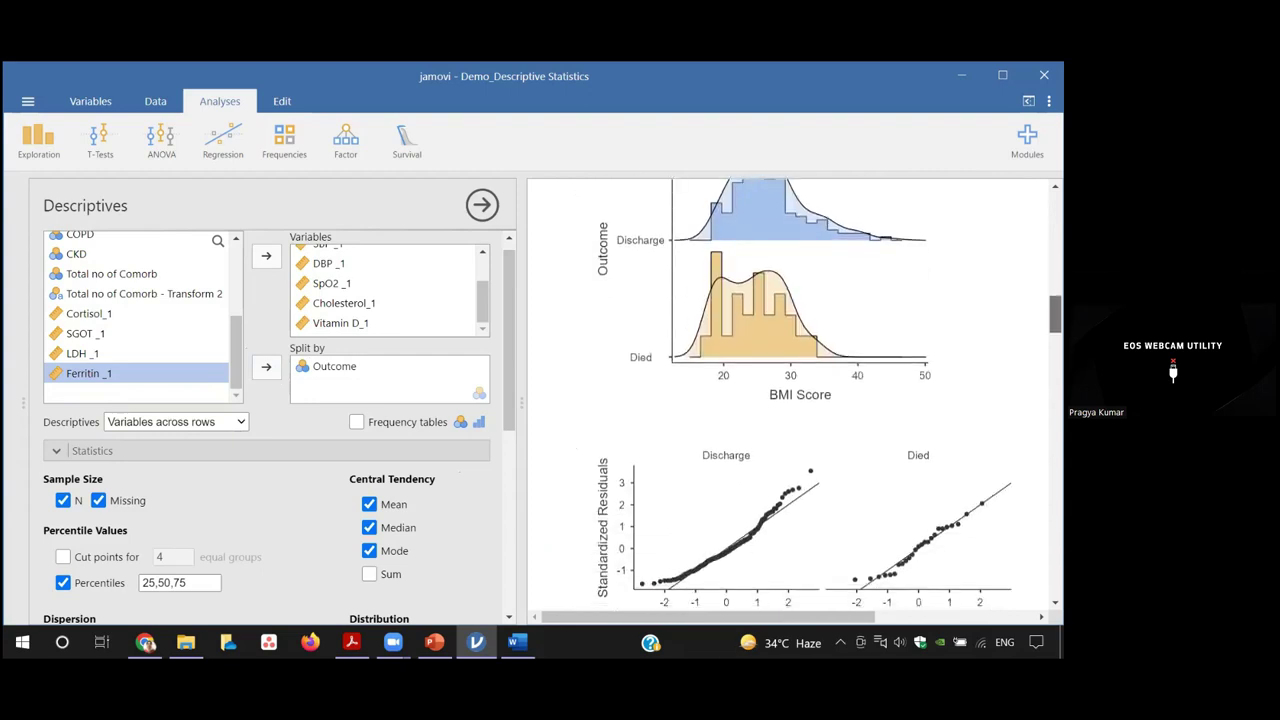
scroll(795, 400, down, 8)
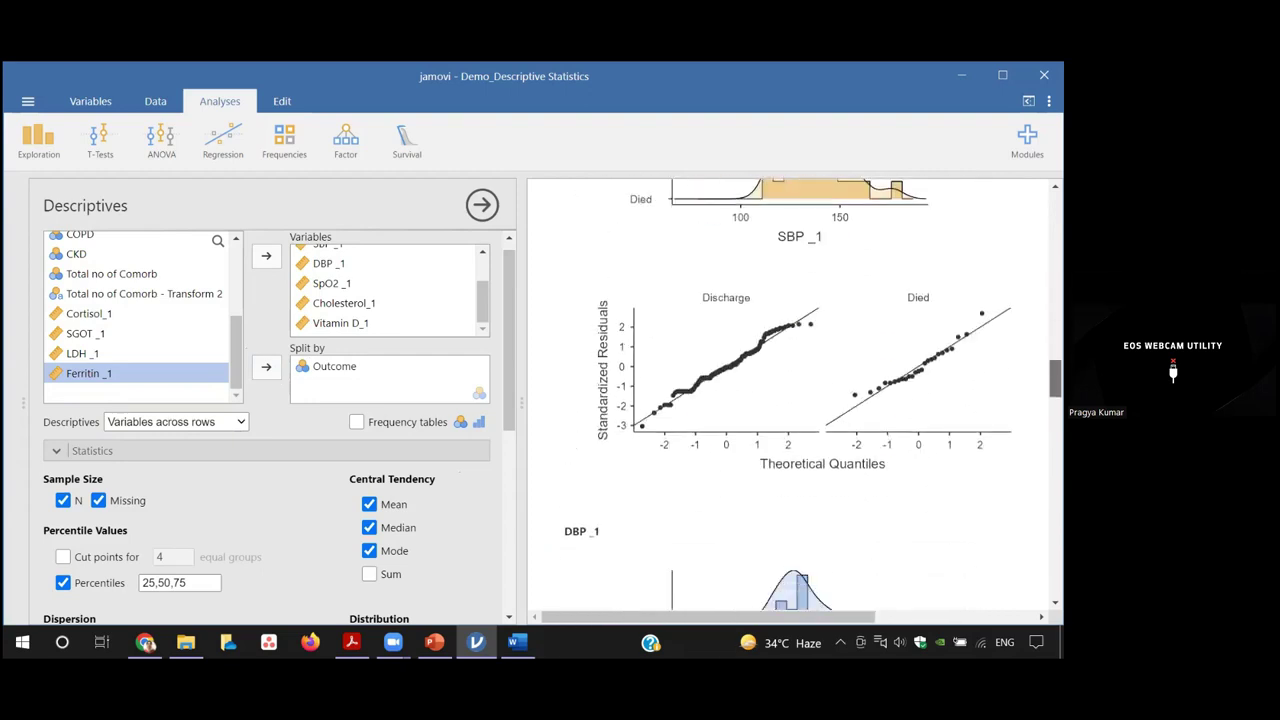
scroll(795, 400, down, 3)
scroll(795, 400, down, 8)
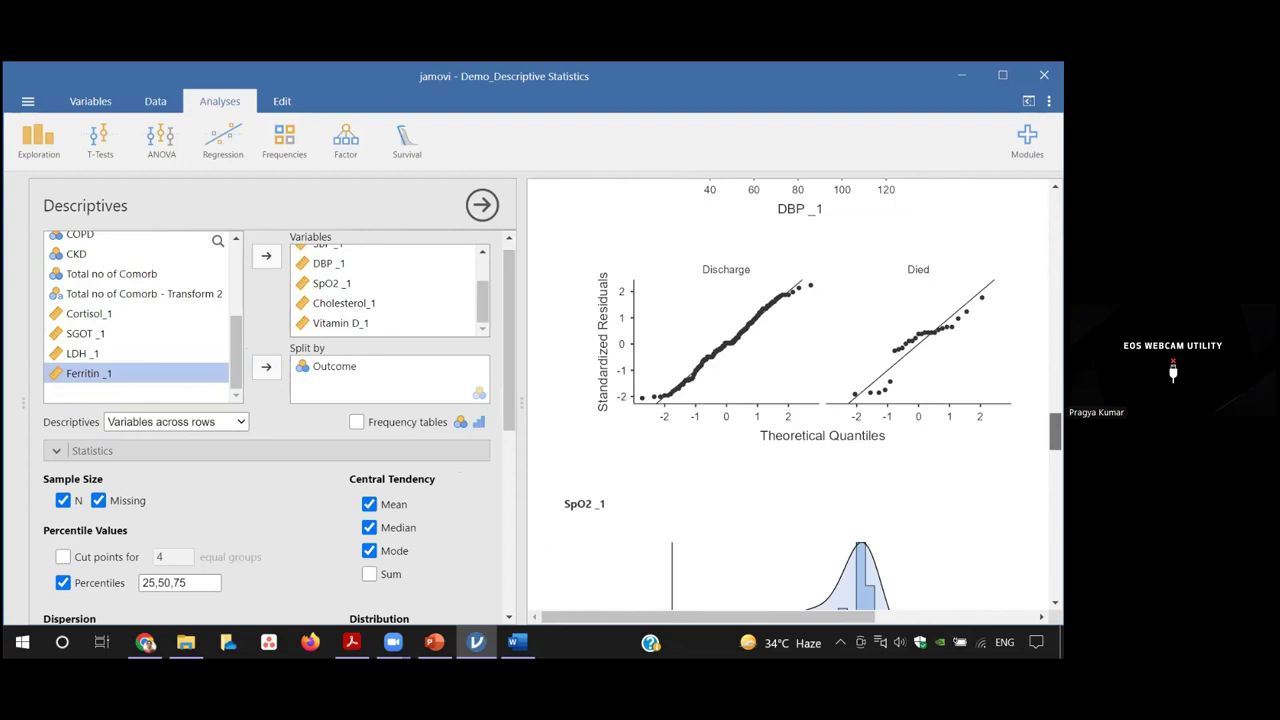
scroll(795, 400, down, 10)
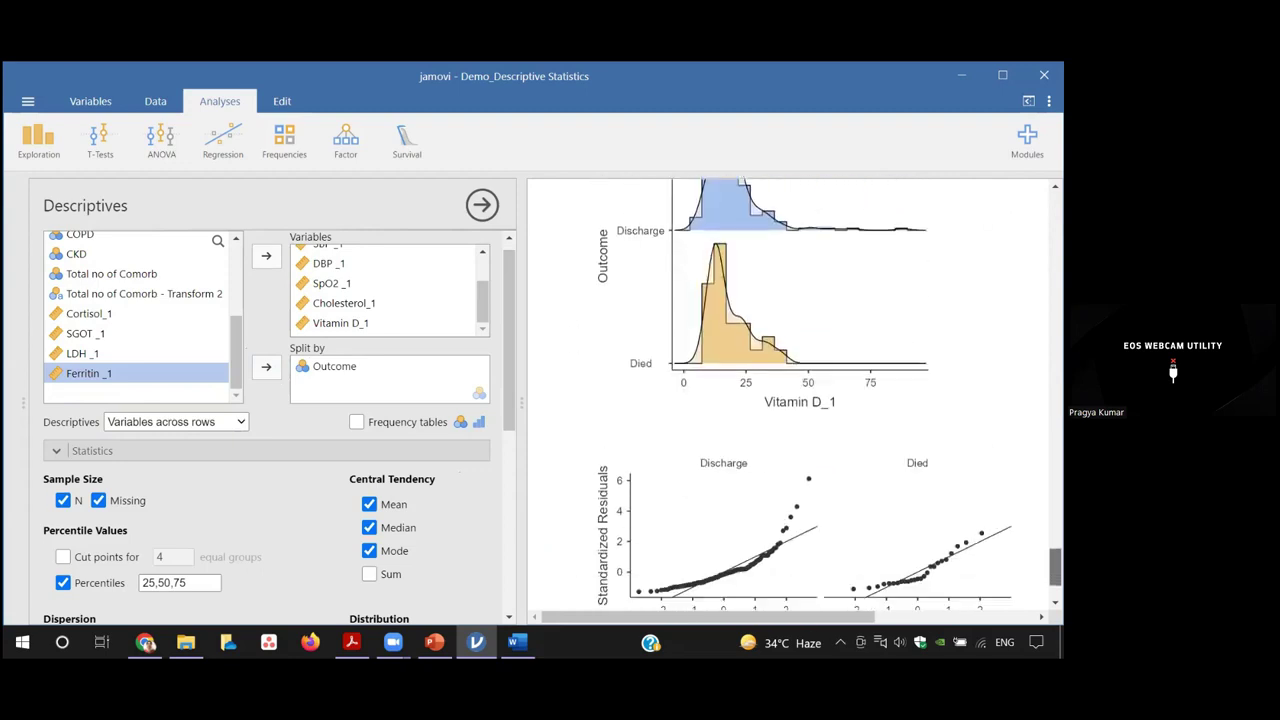
scroll(795, 400, up, 20)
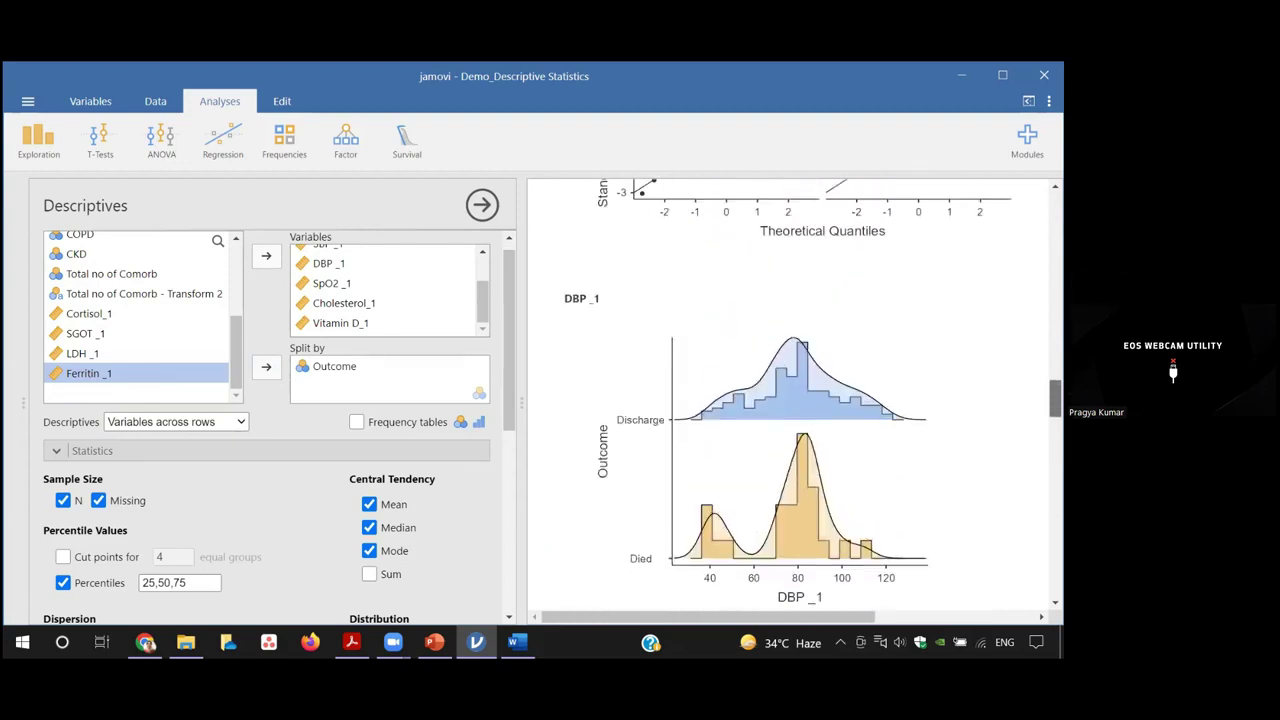
scroll(787, 200, up, 15)
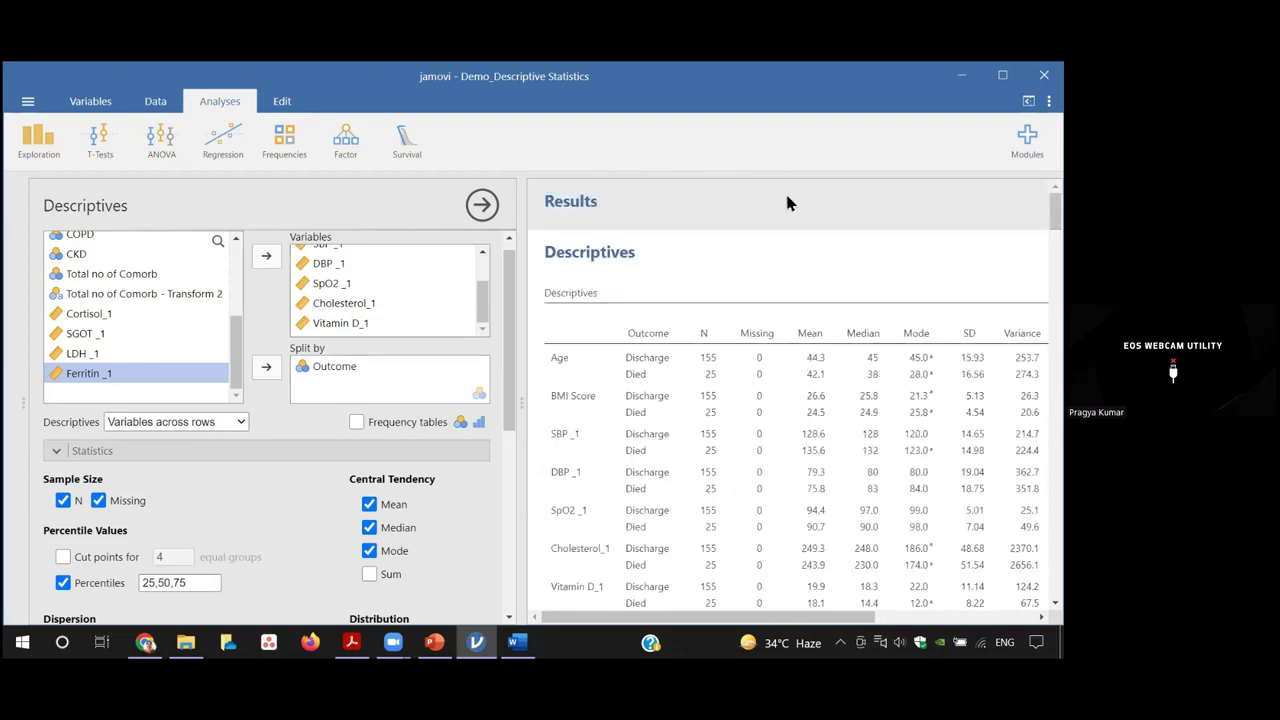
scroll(503, 340, up, 1)
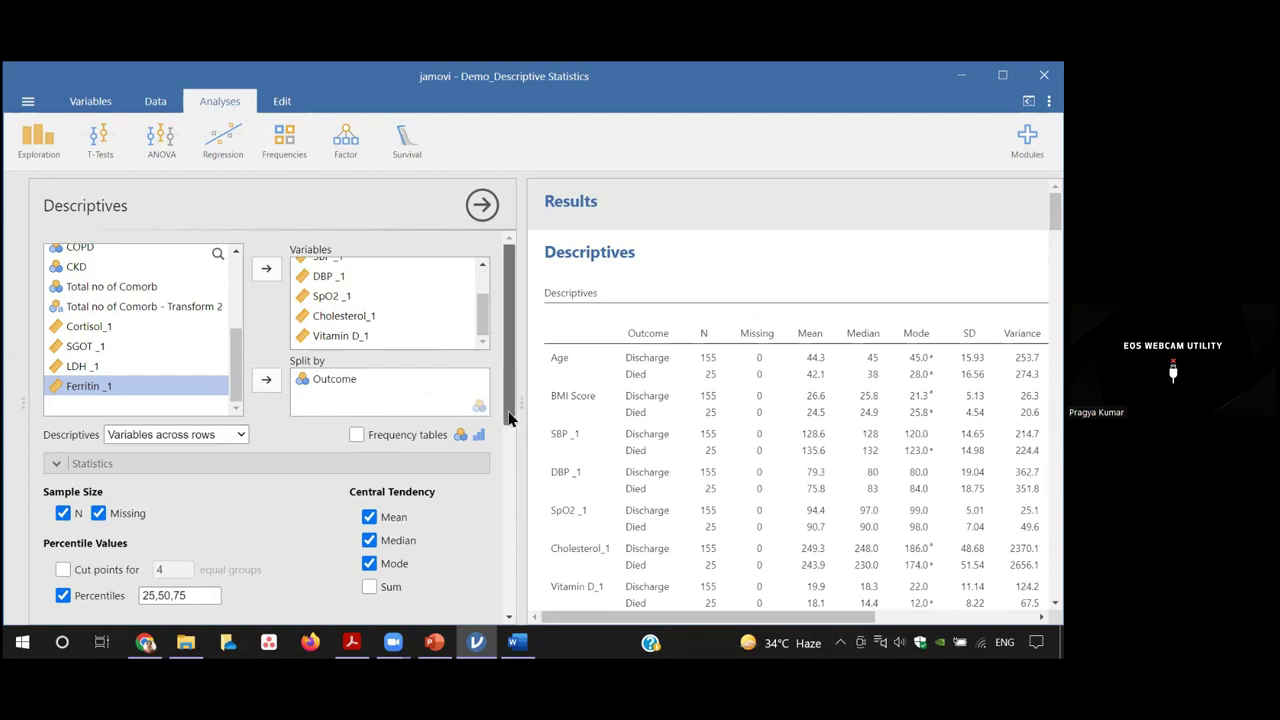
Step: Add the Shapiro-Wilk normality test to the descriptive statistics
scroll(508, 510, down, 2)
scroll(508, 510, down, 6)
scroll(506, 520, up, 4)
scroll(508, 528, down, 4)
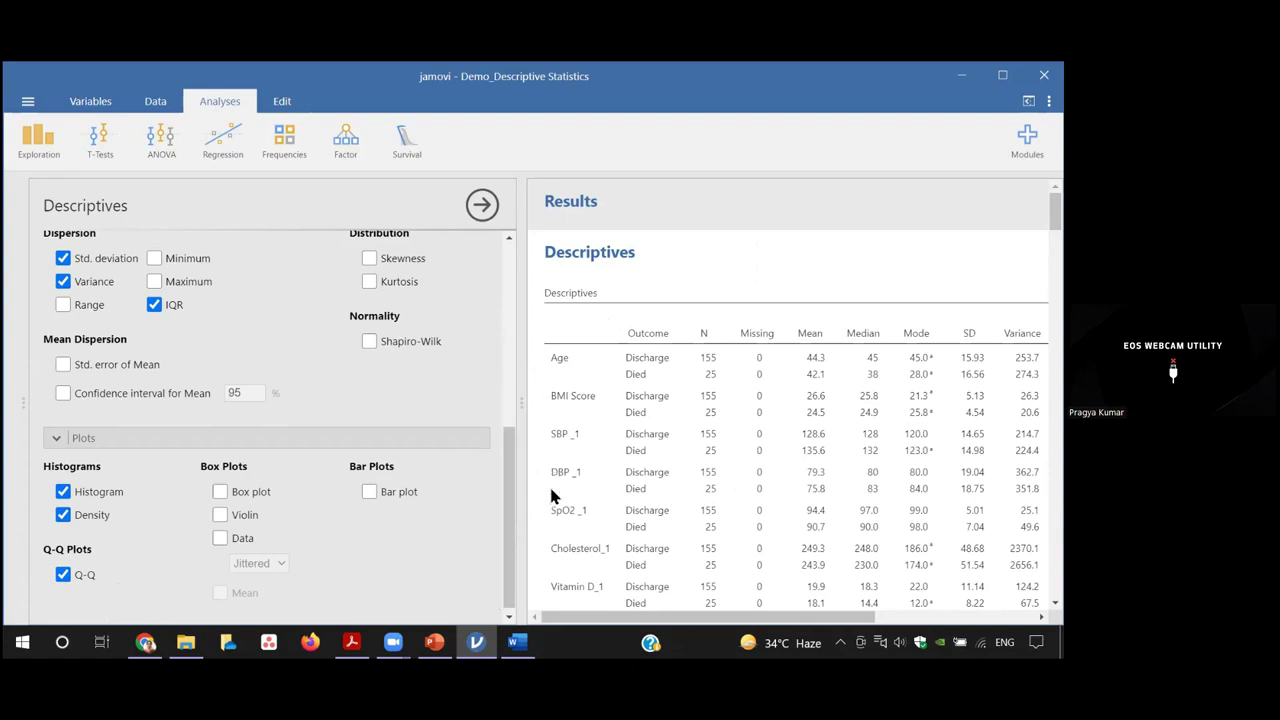
drag(512, 482, 510, 390)
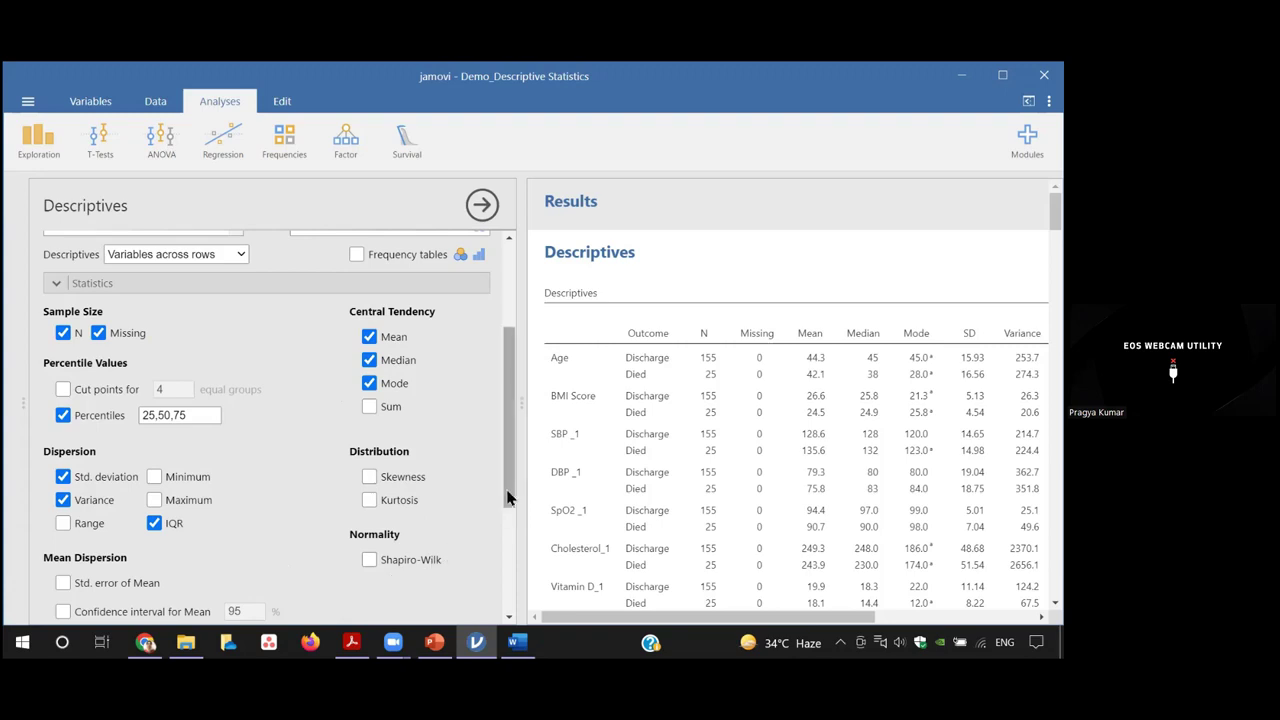
drag(512, 493, 512, 532)
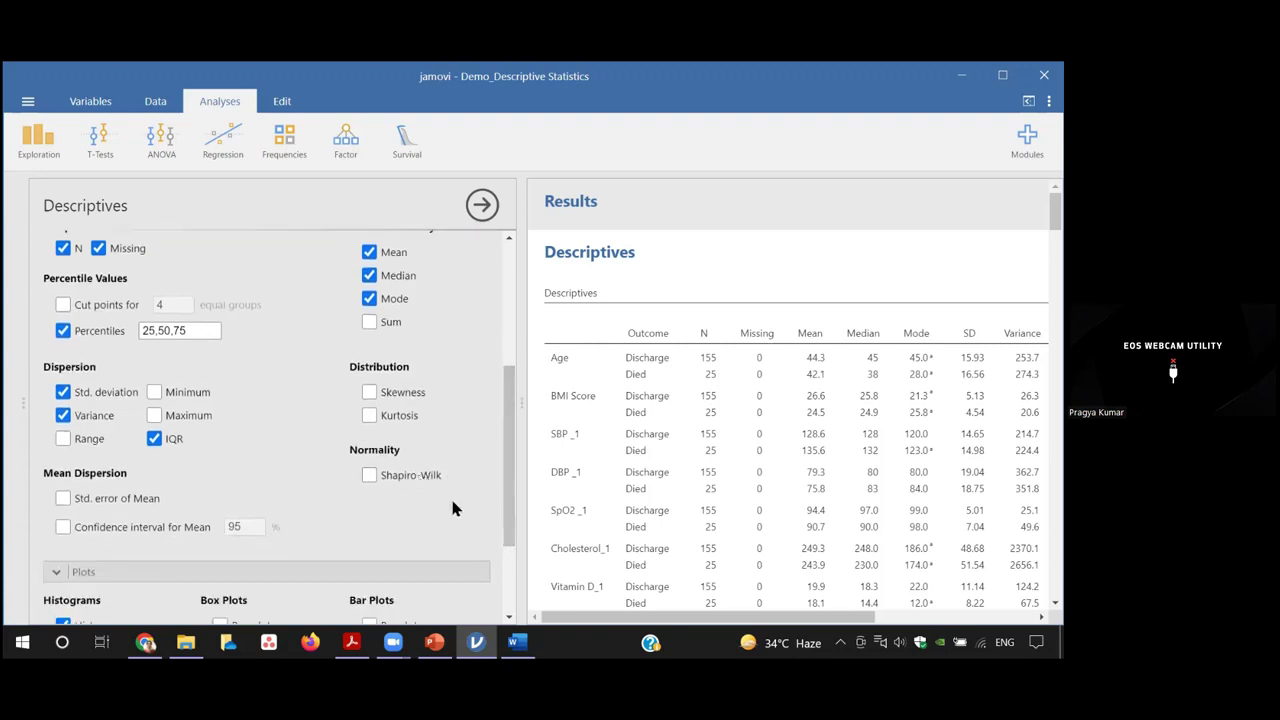
scroll(505, 479, up, 2)
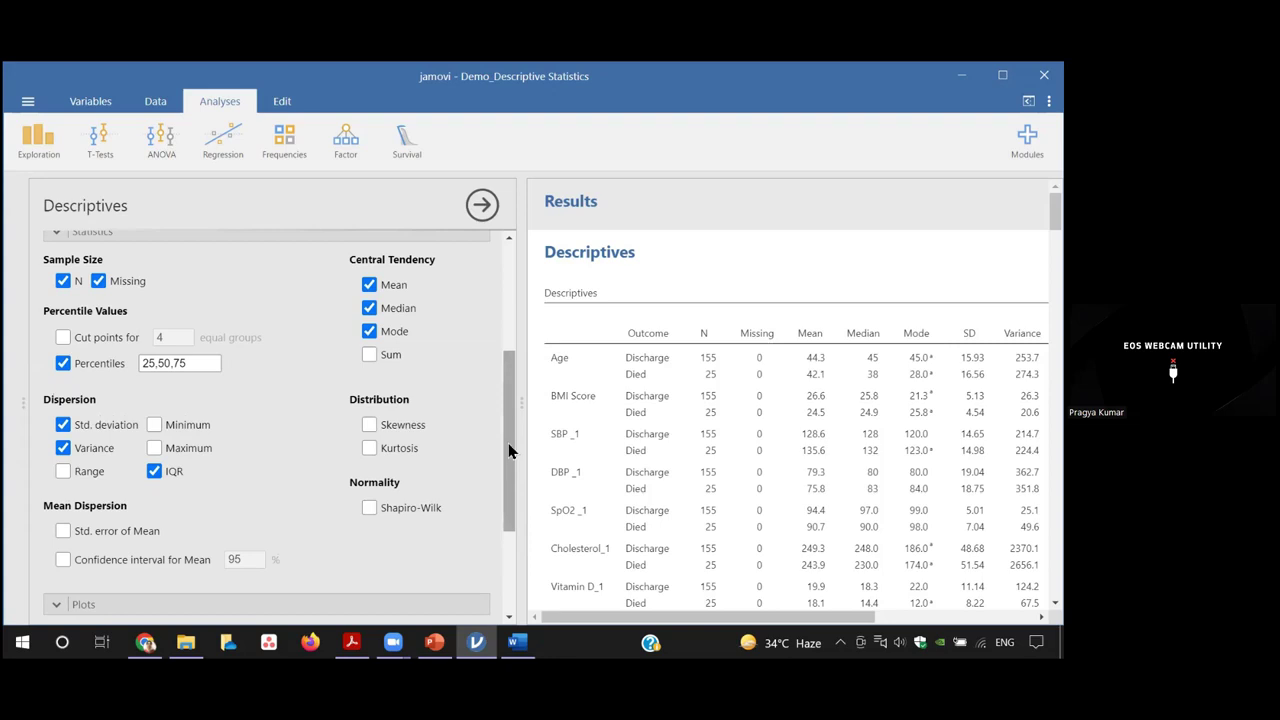
click(370, 507)
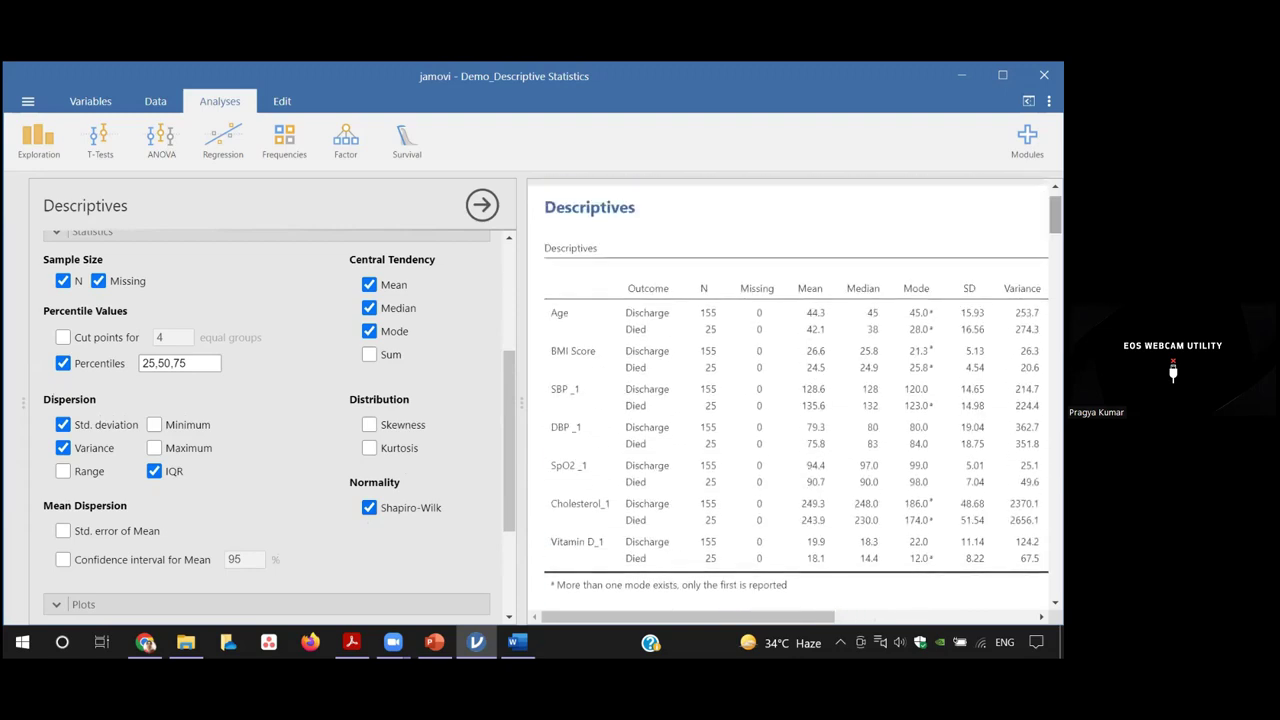
Step: Turn the Shapiro-Wilk test off and back on twice while checking where it shows up in the results
mouse_move(1055, 215)
mouse_down()
mouse_move(1055, 578)
mouse_move(1055, 205)
mouse_up()
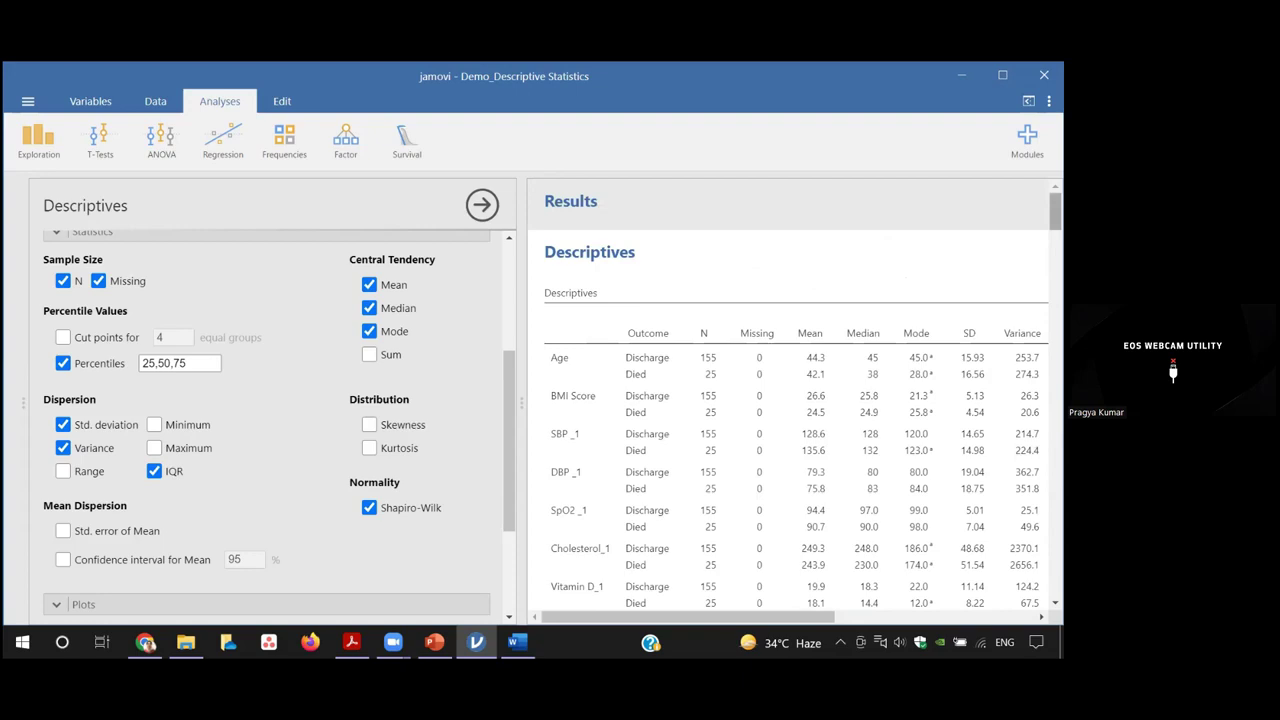
click(369, 508)
click(369, 510)
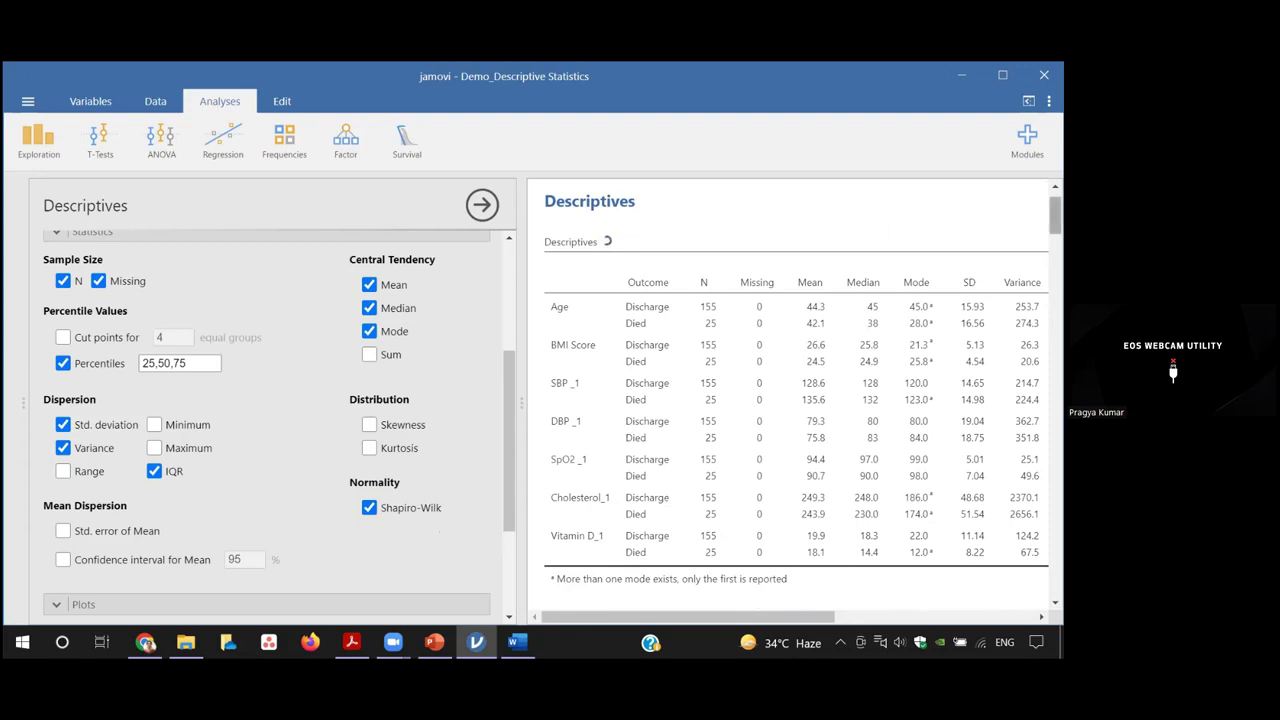
scroll(671, 391, up, 2)
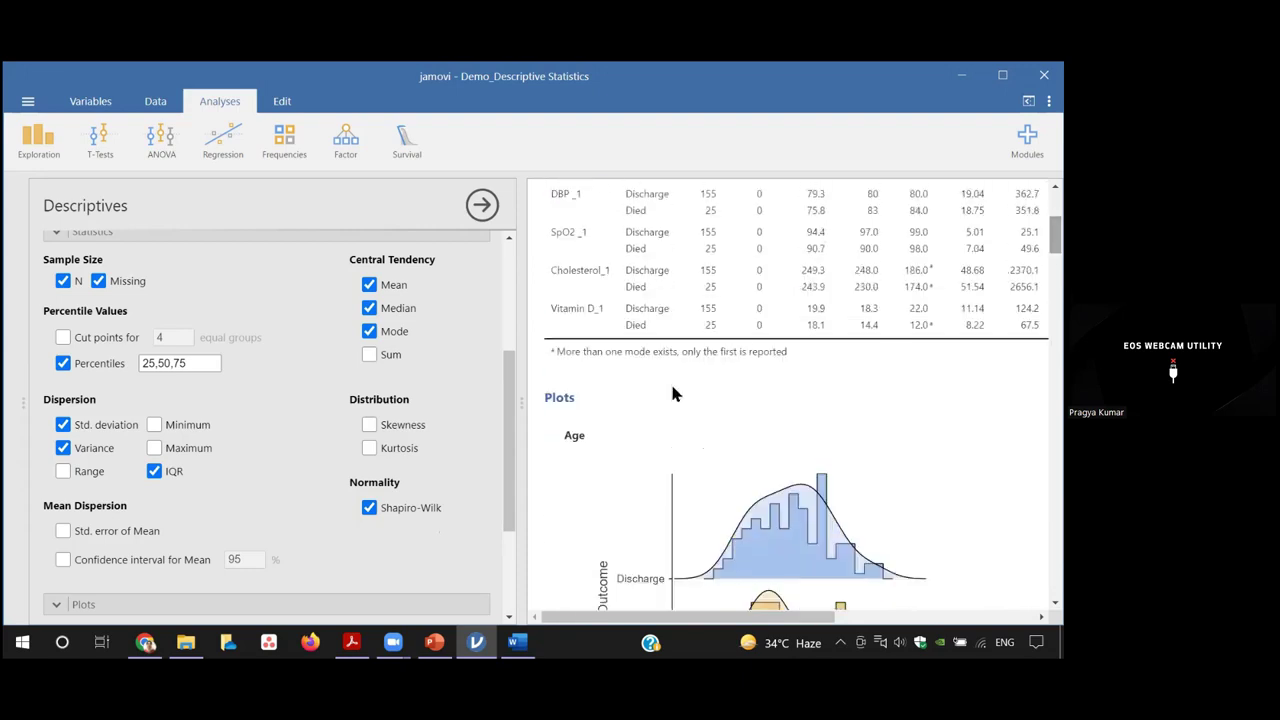
drag(507, 505, 513, 423)
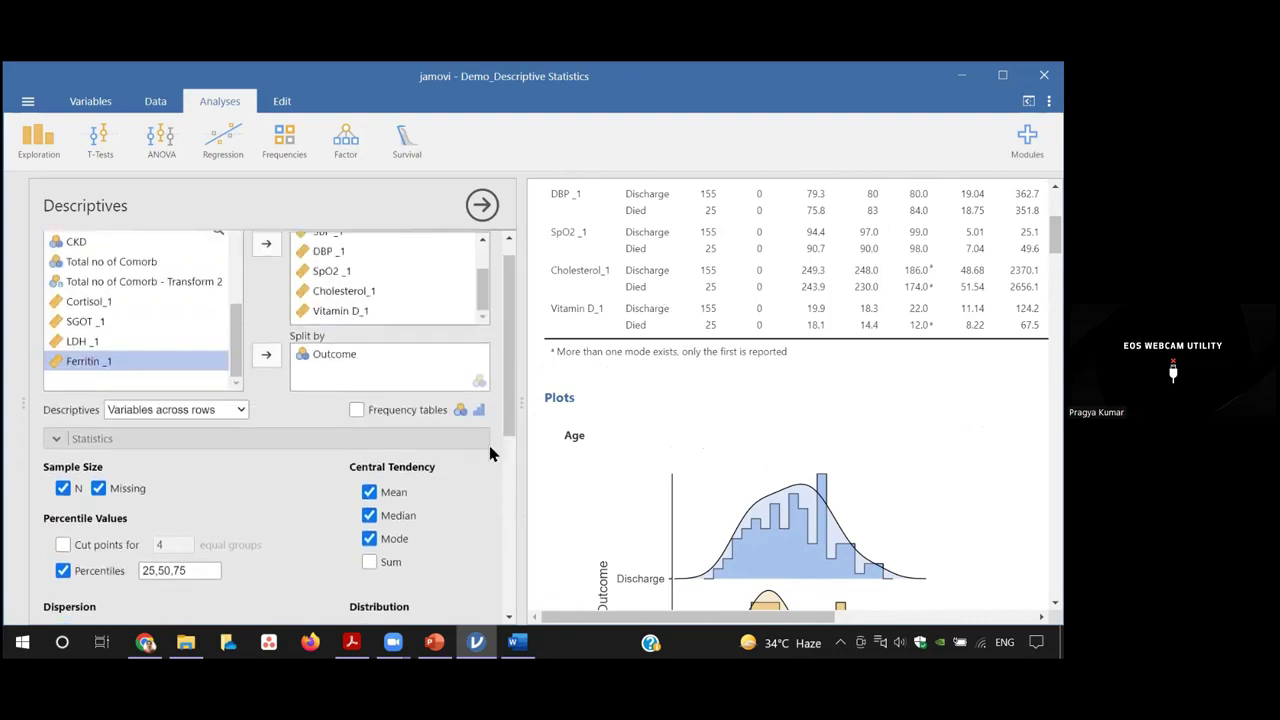
drag(509, 424, 442, 513)
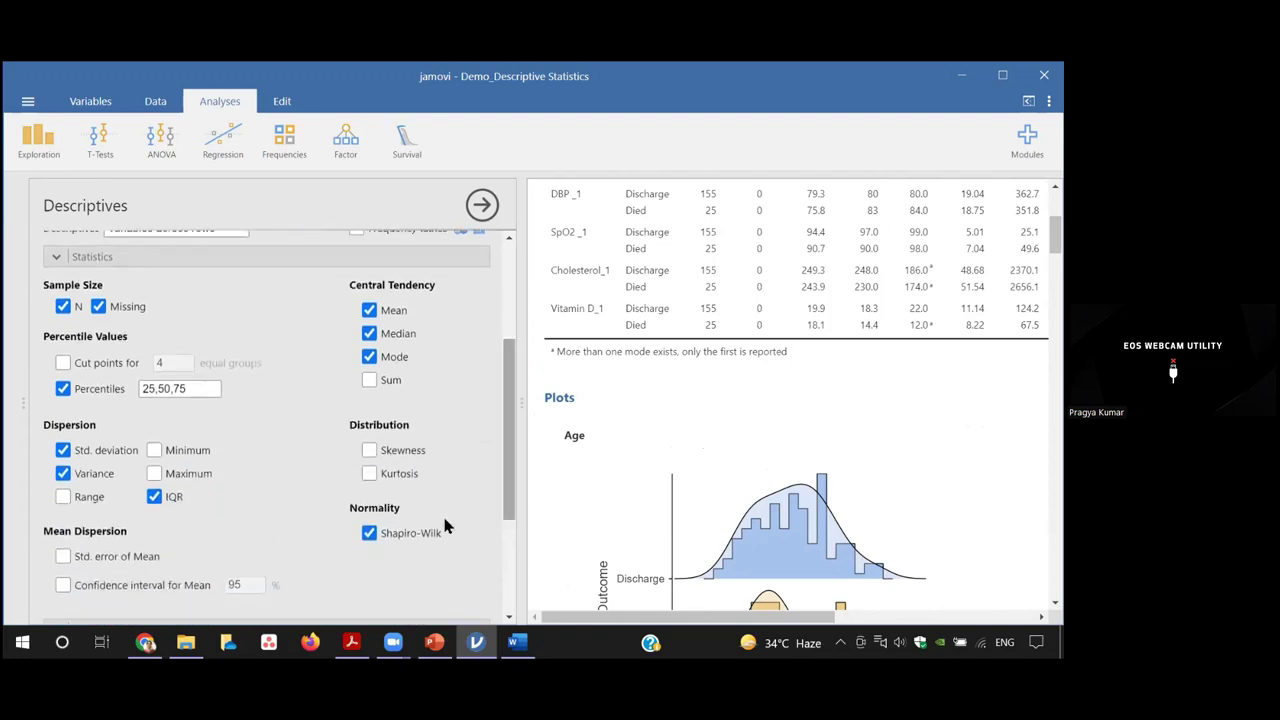
click(369, 534)
click(369, 534)
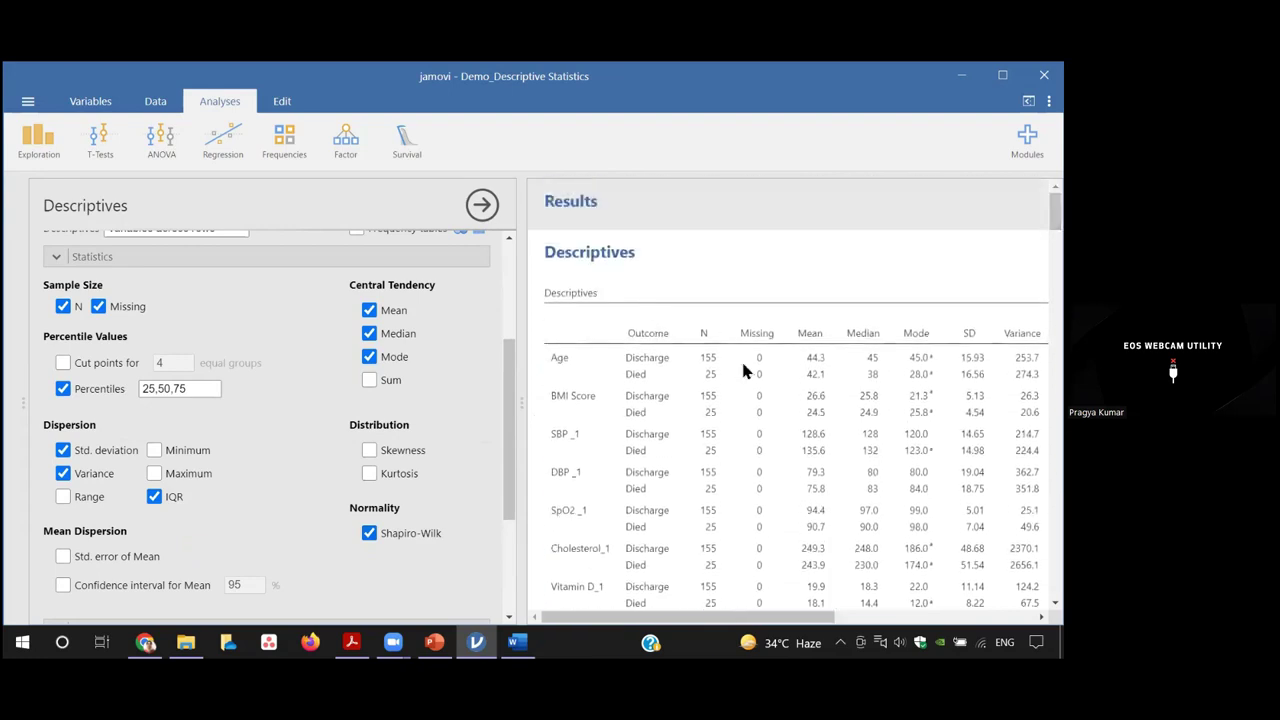
Step: Examine the Shapiro-Wilk W and p columns of the descriptives table for each variable and Outcome group
mouse_move(677, 617)
drag(707, 622, 907, 622)
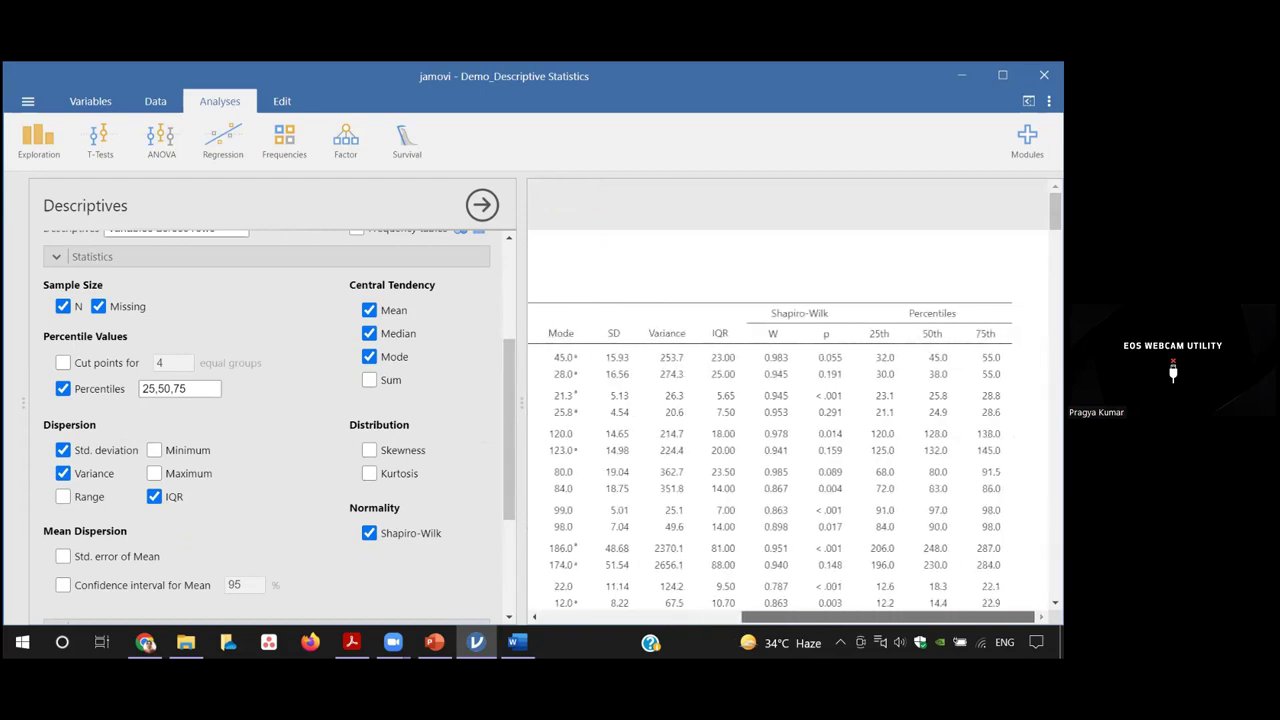
scroll(1055, 215, down, 2)
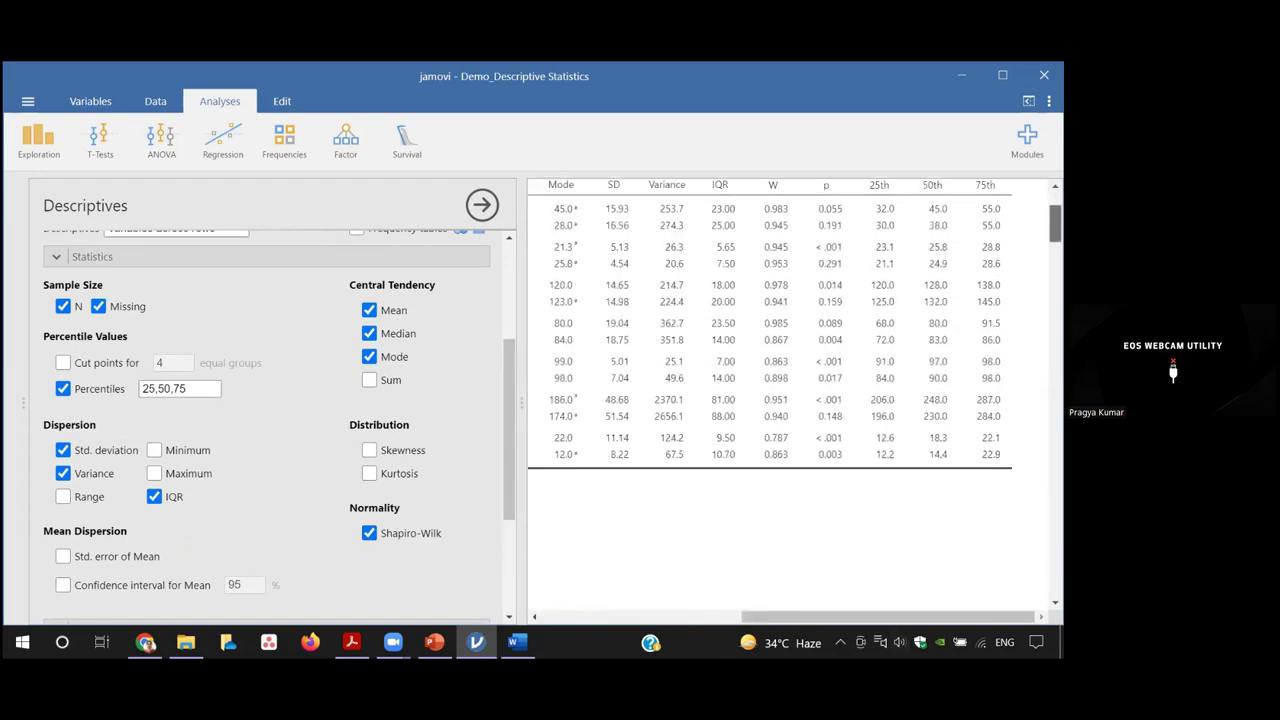
Step: Remove Outcome from the split so the descriptives cover all patients together
scroll(1055, 215, up, 2)
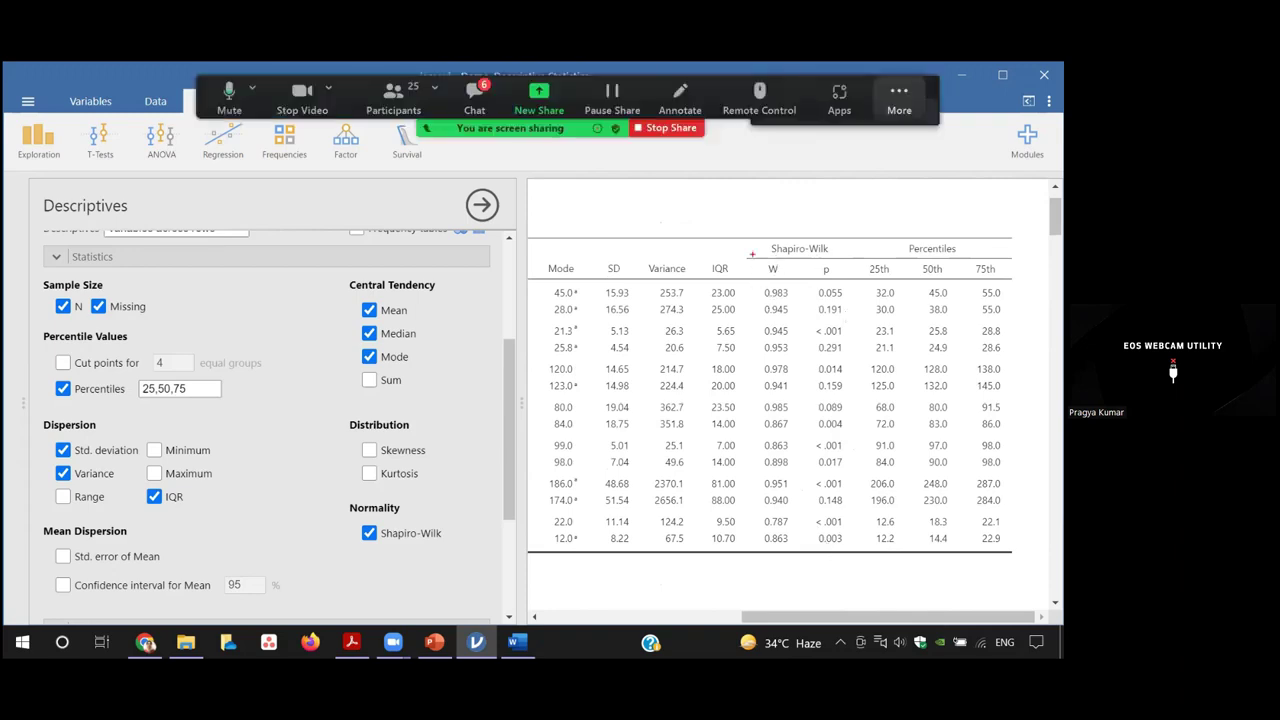
mouse_move(750, 247)
mouse_down()
mouse_move(794, 278)
mouse_move(834, 368)
mouse_move(859, 570)
mouse_up()
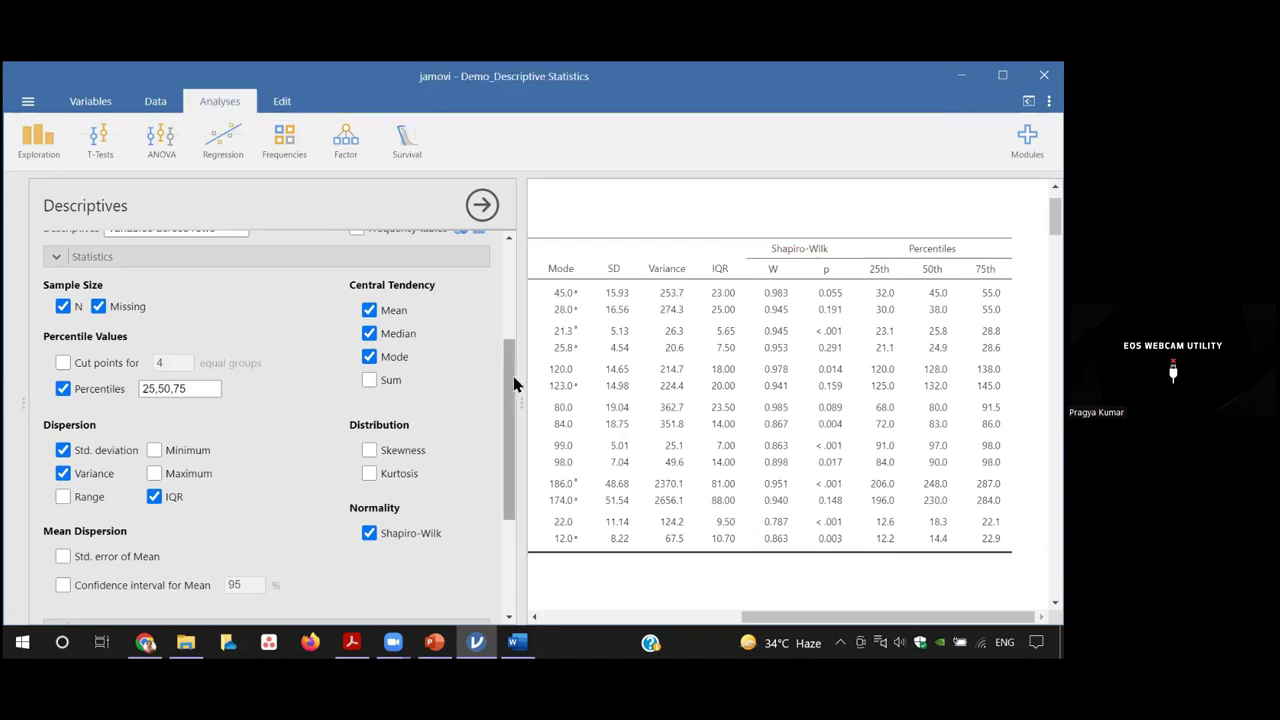
drag(505, 381, 500, 322)
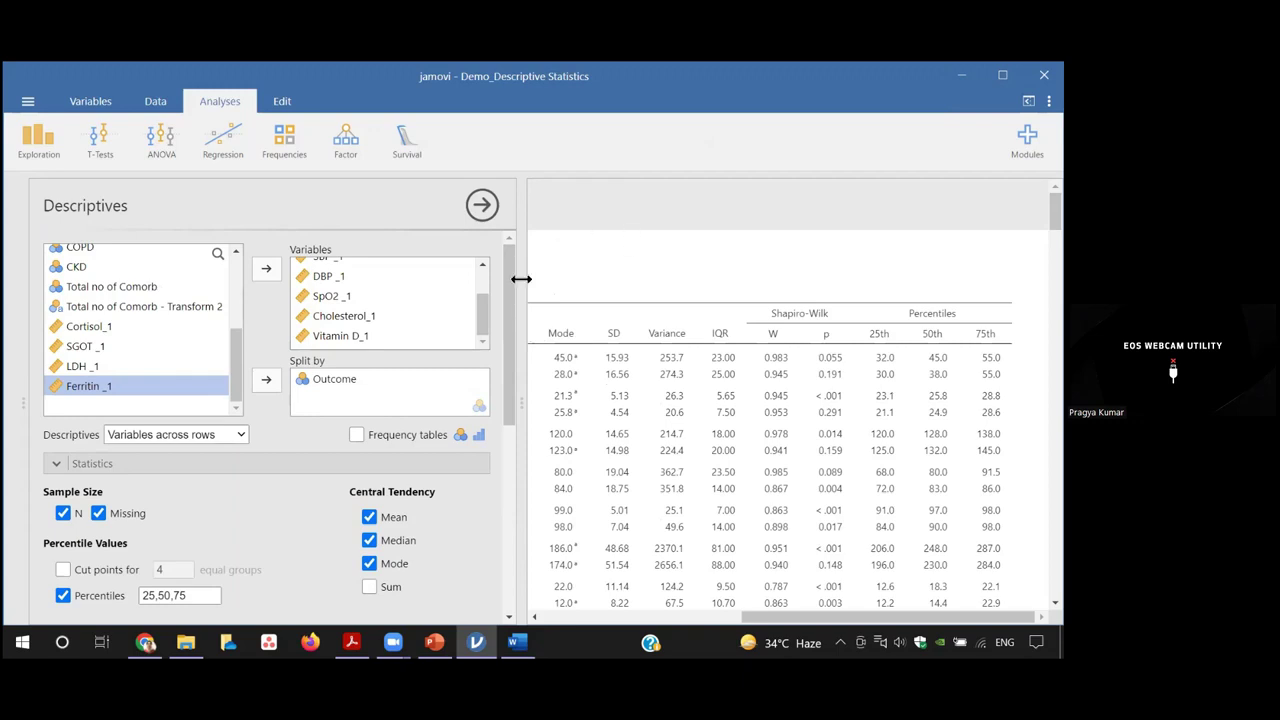
drag(511, 300, 562, 479)
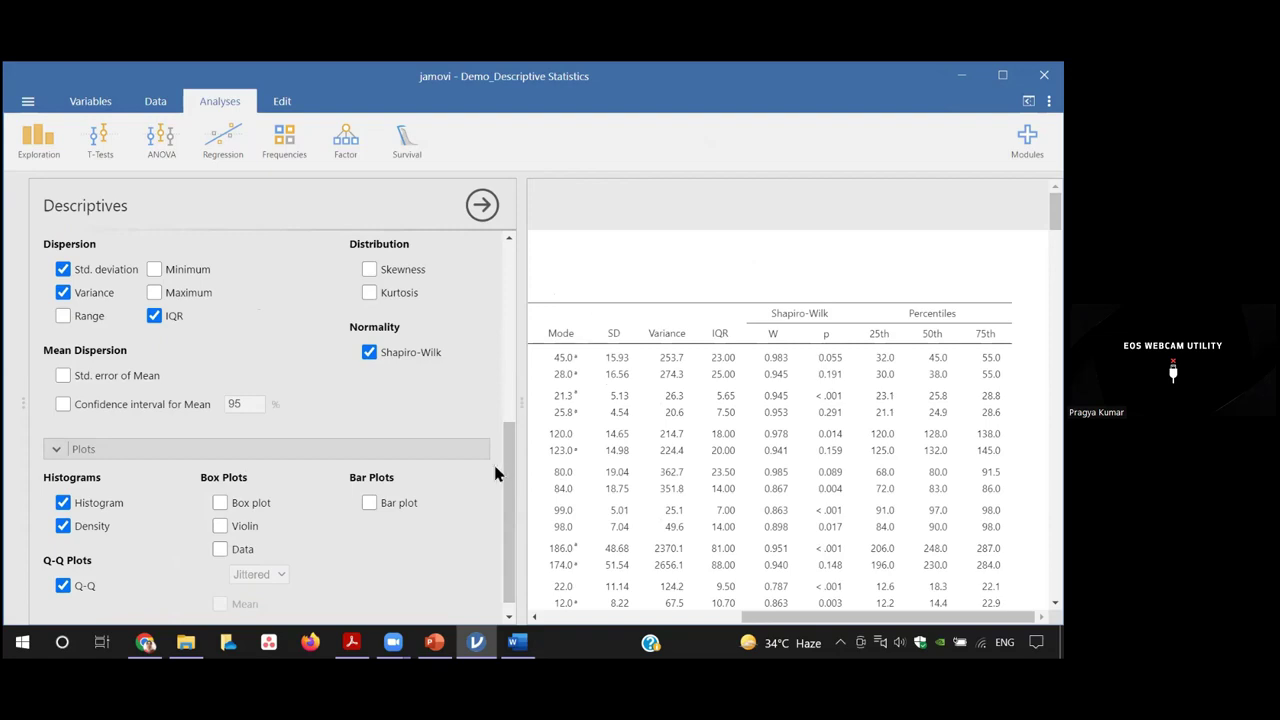
drag(505, 461, 504, 288)
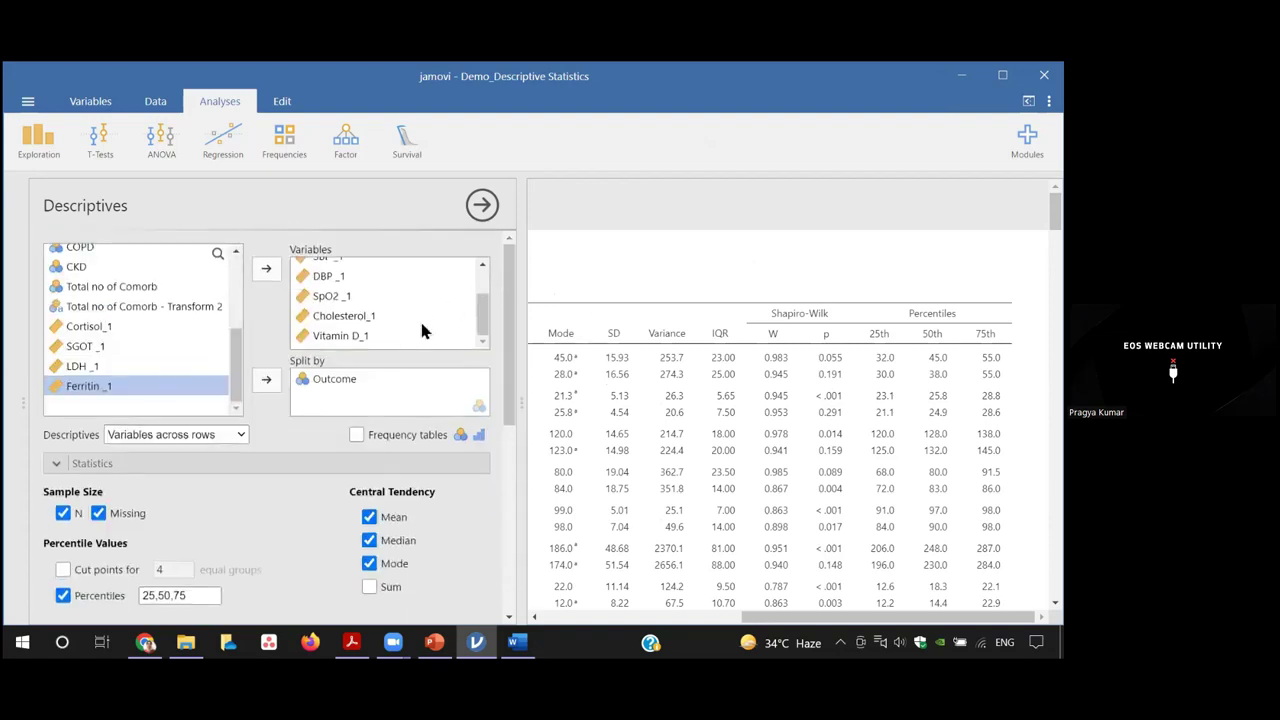
click(338, 380)
click(266, 379)
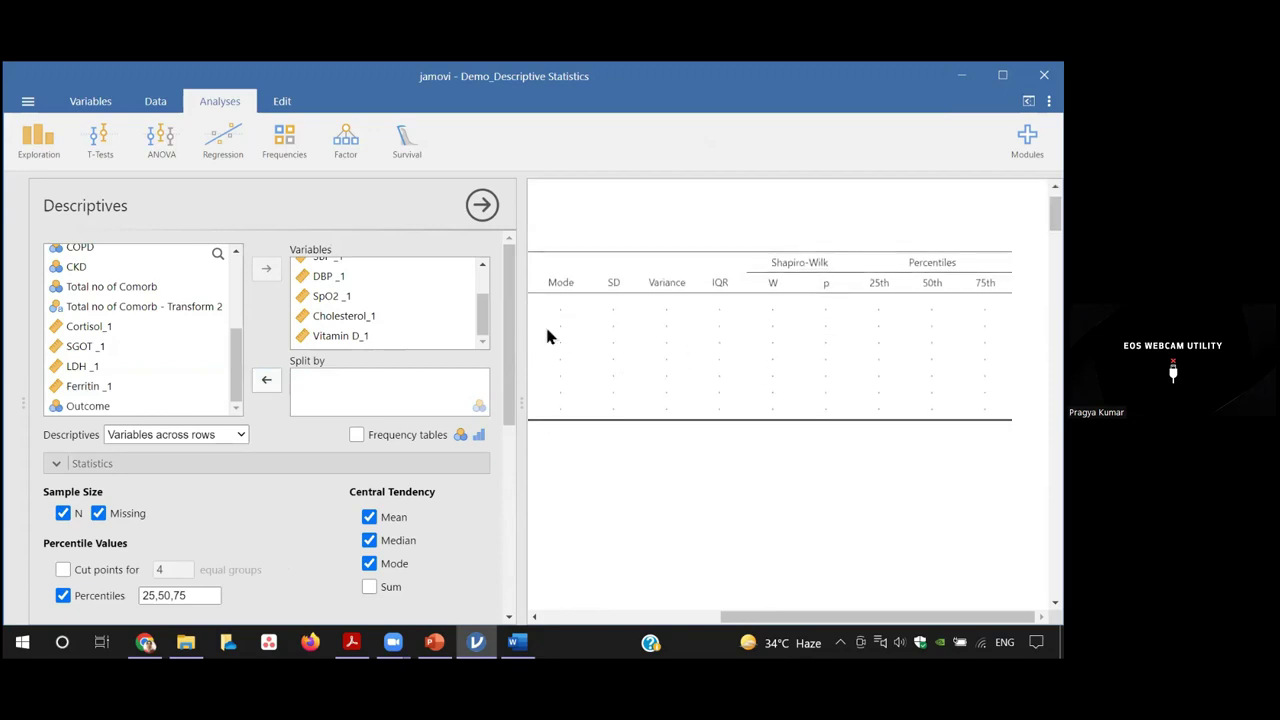
Step: Add box plots to the descriptives output and remove the histogram, density and Q-Q plots
drag(508, 349, 504, 567)
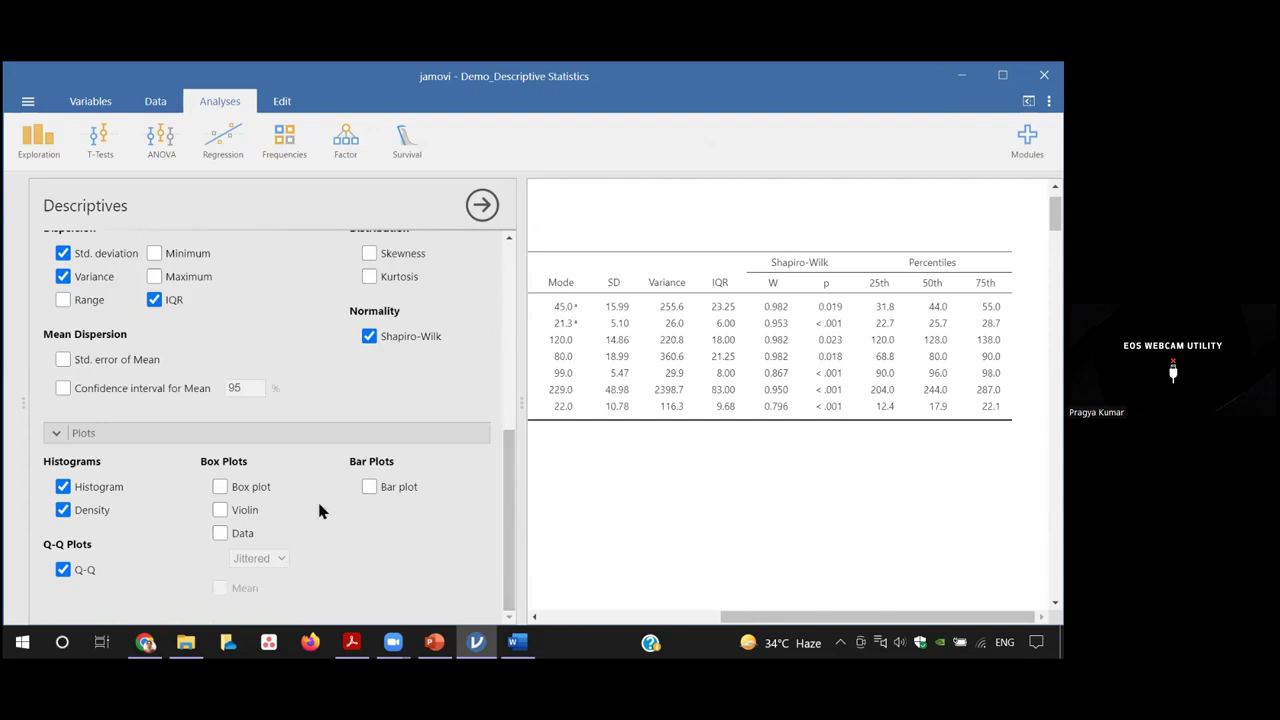
click(220, 487)
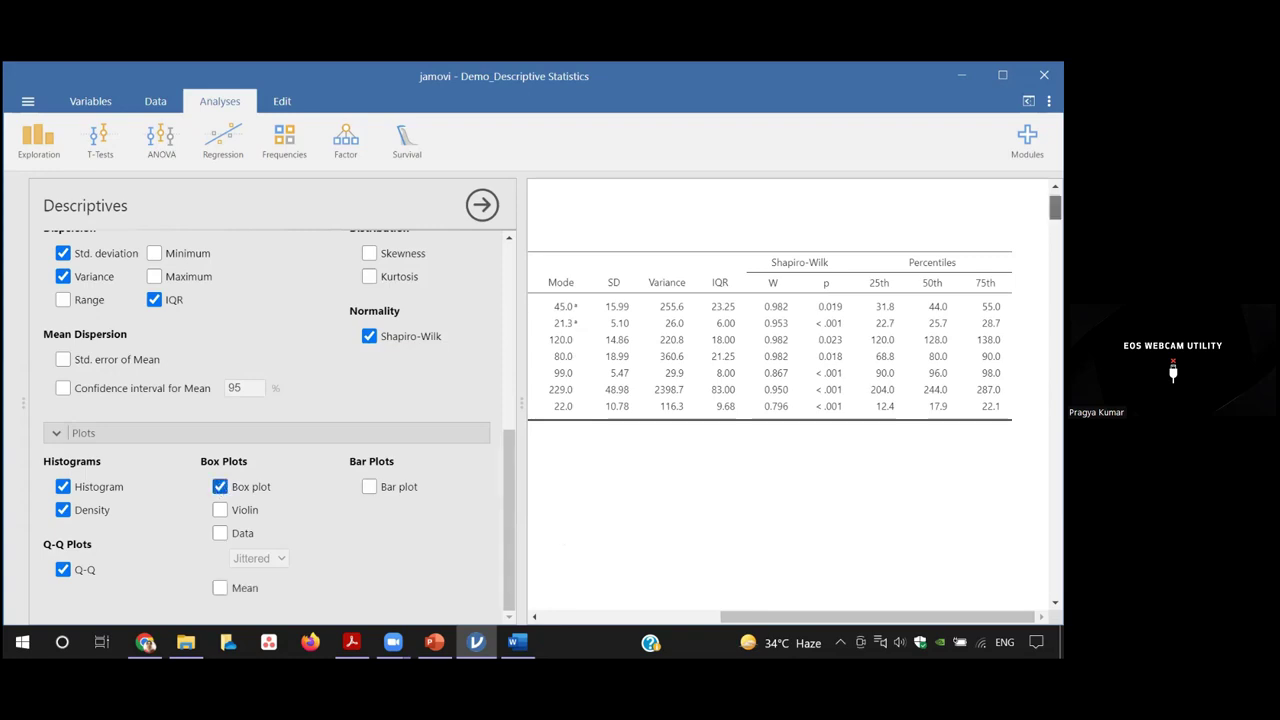
scroll(780, 400, down, 5)
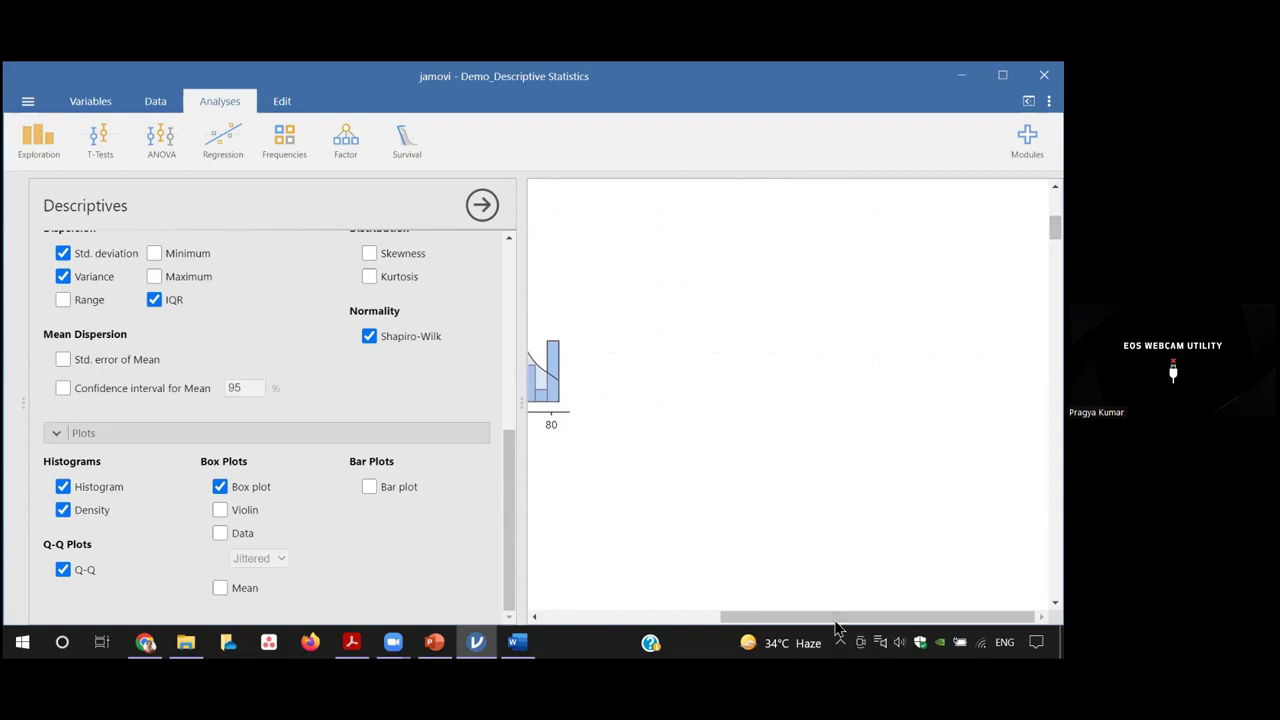
drag(828, 620, 693, 618)
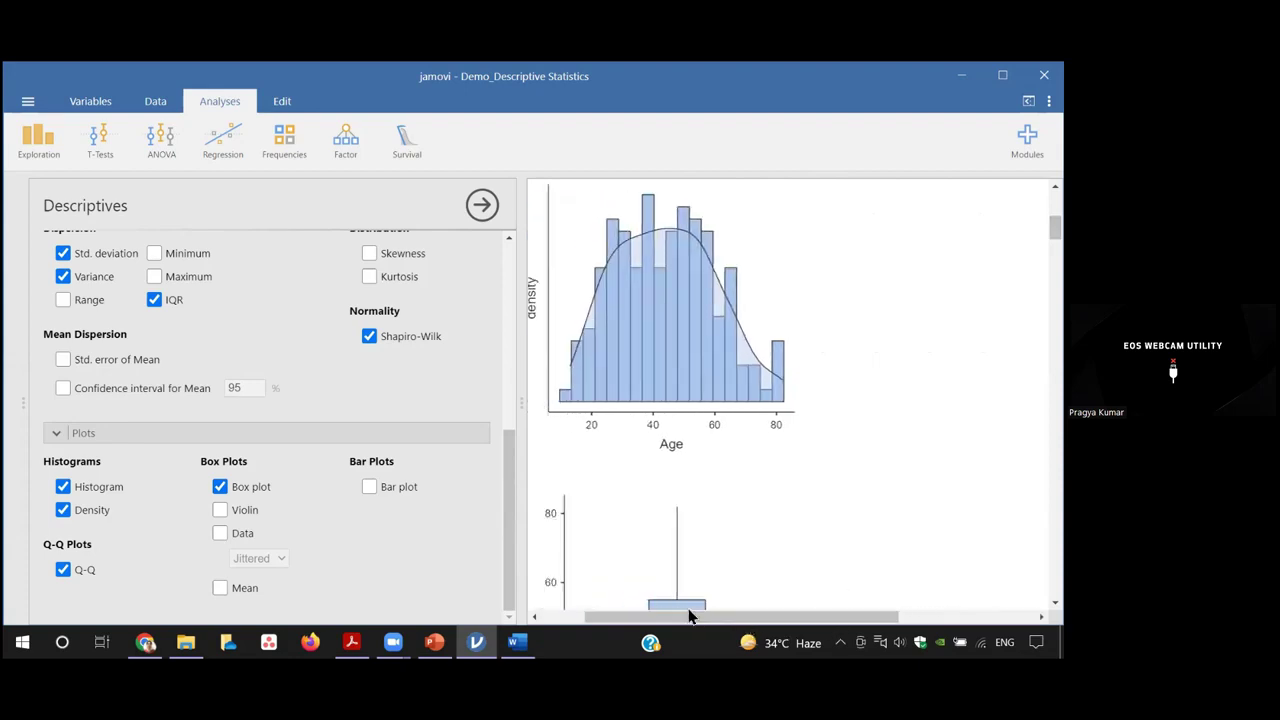
click(63, 486)
click(63, 510)
click(63, 569)
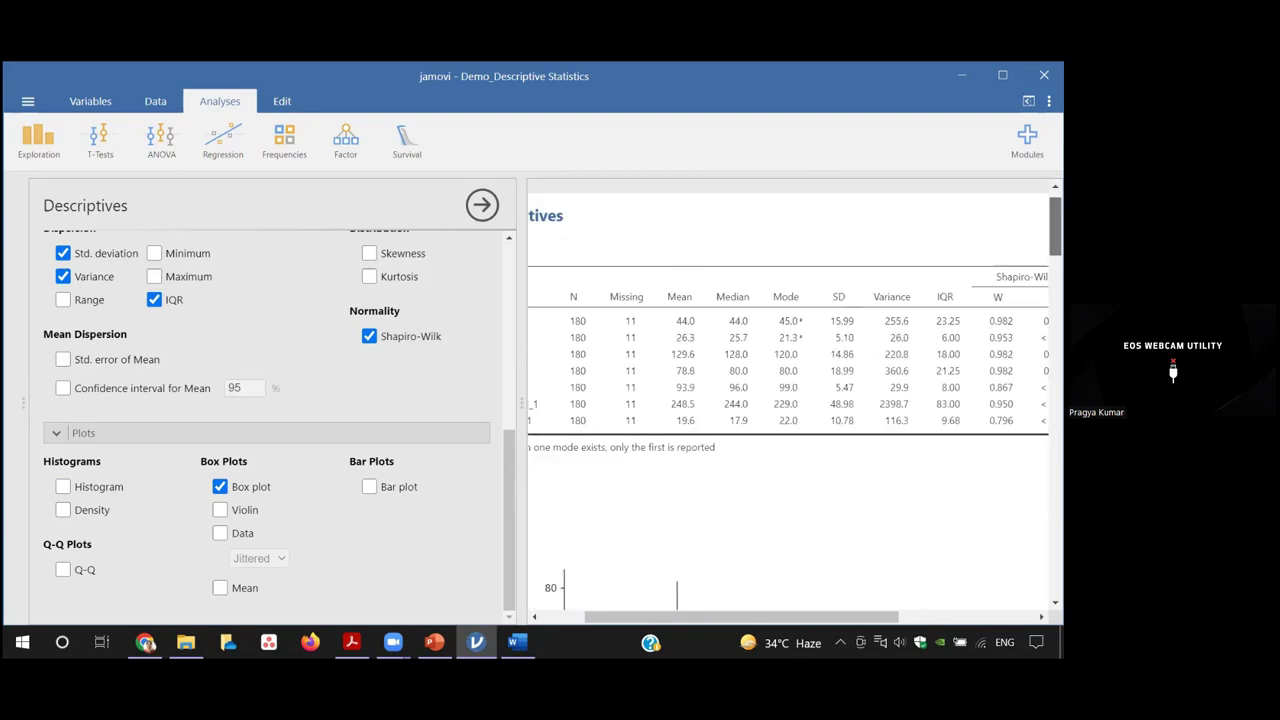
Step: Examine the ungrouped box plots of the continuous variables, from Age through DBP_1 to Vitamin D_1
scroll(677, 271, down, 3)
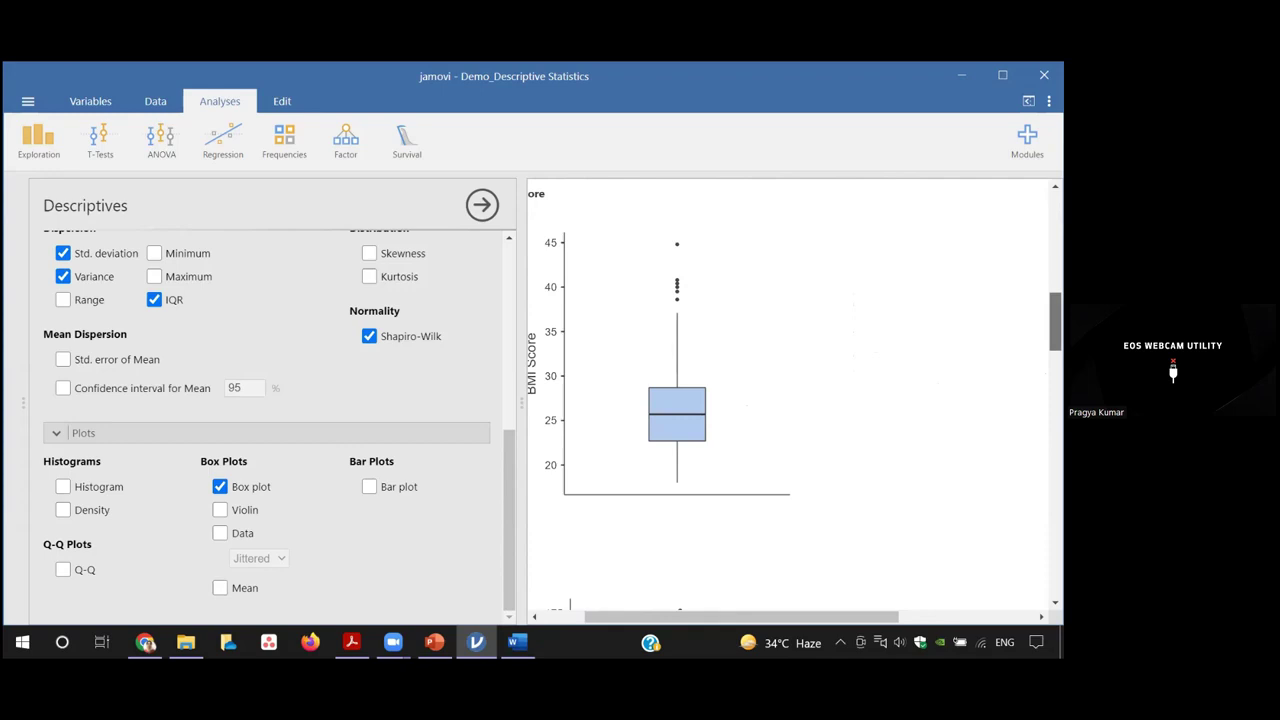
scroll(711, 419, down, 3)
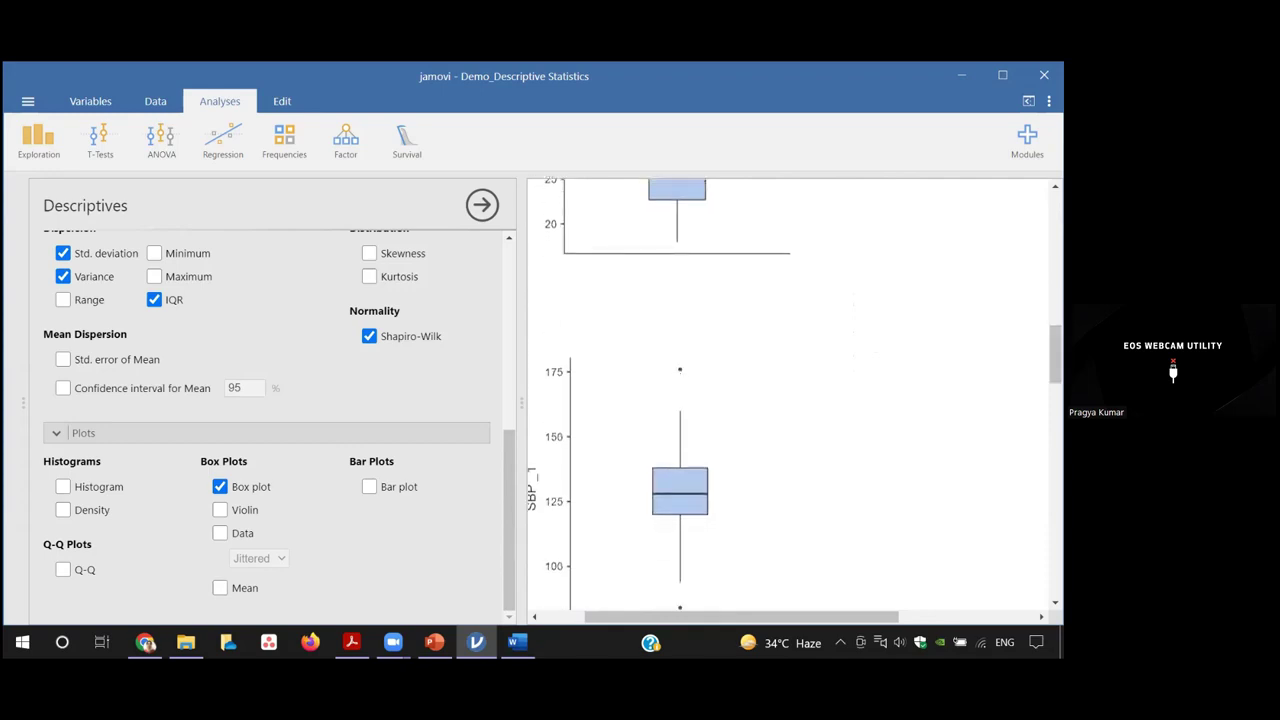
scroll(711, 397, down, 3)
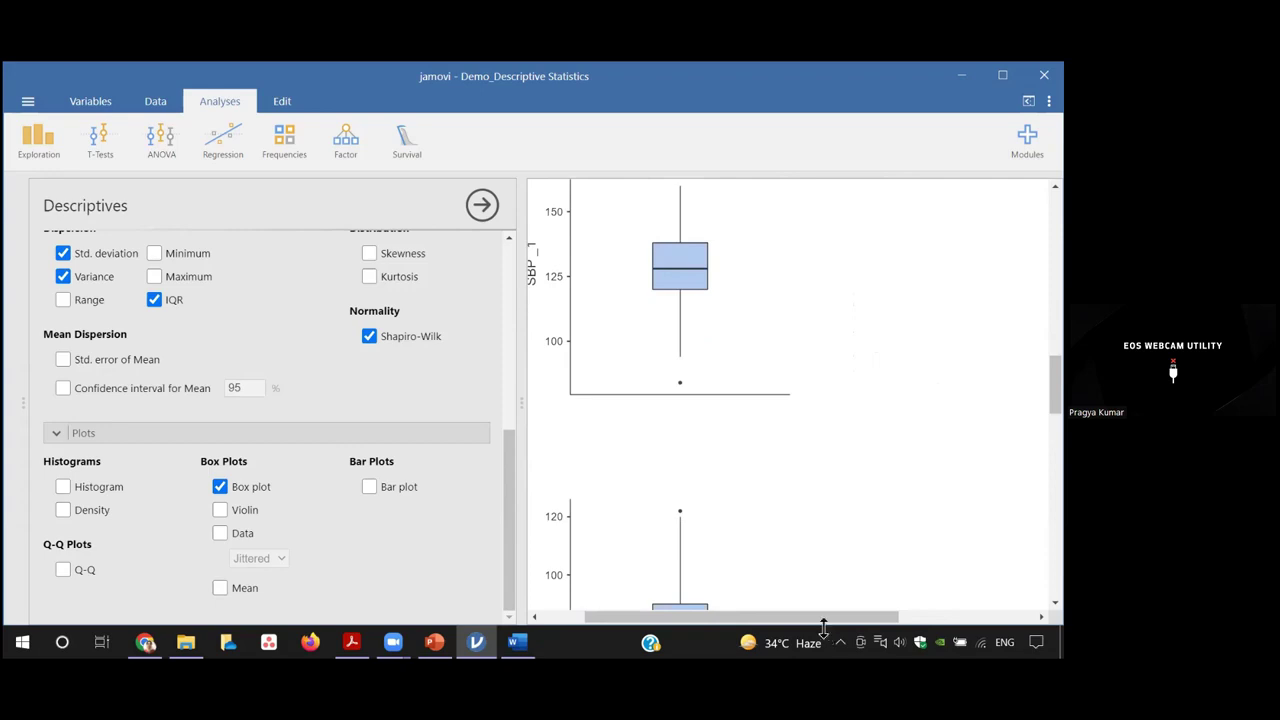
drag(823, 617, 774, 617)
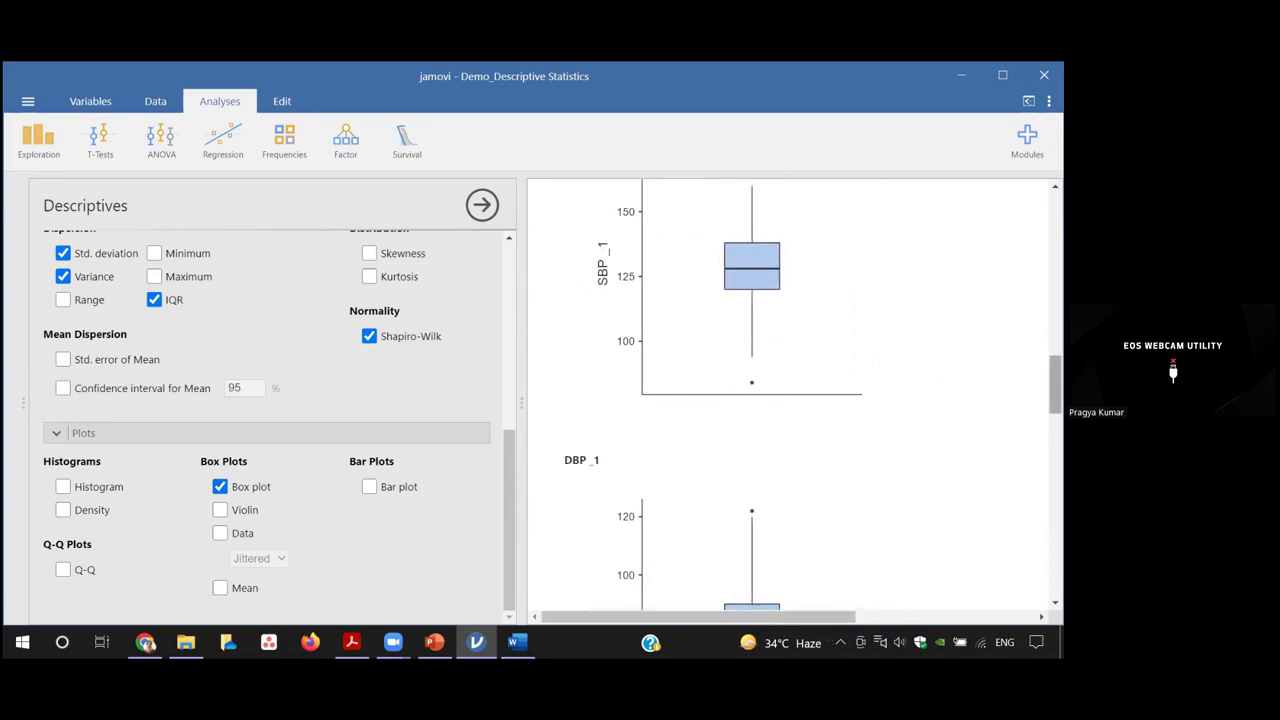
scroll(795, 395, down, 3)
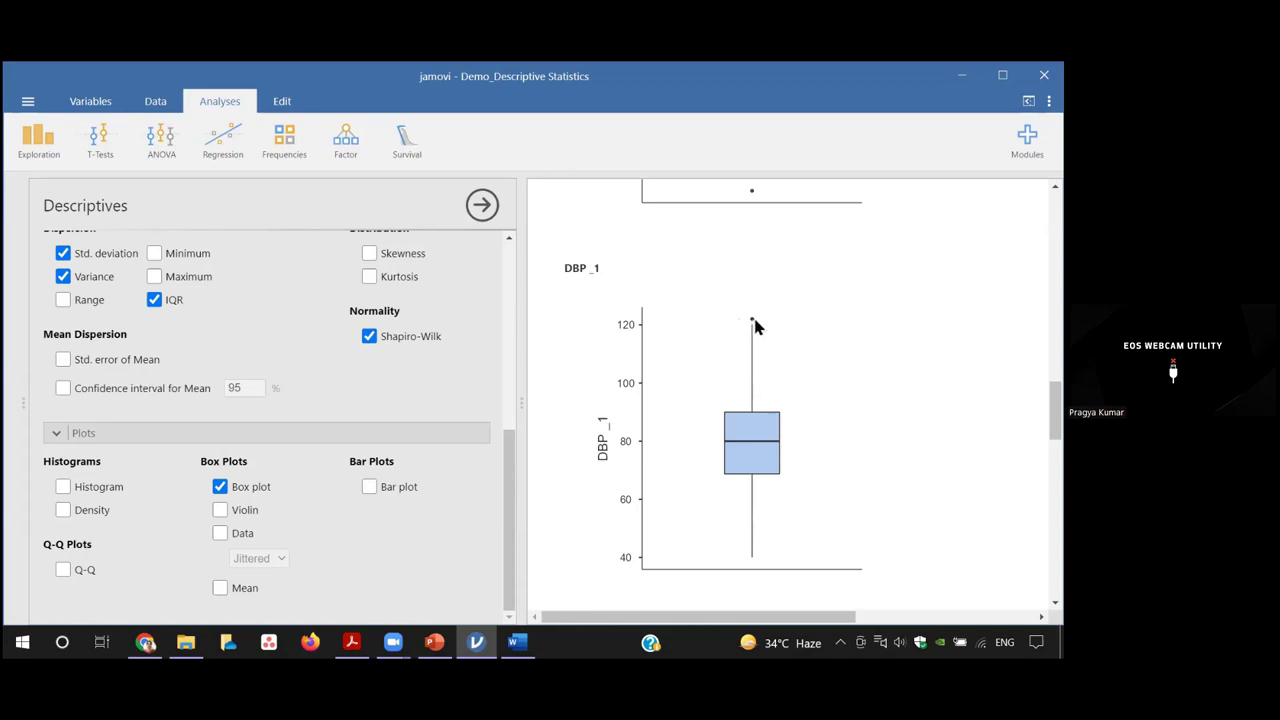
drag(1055, 410, 1055, 560)
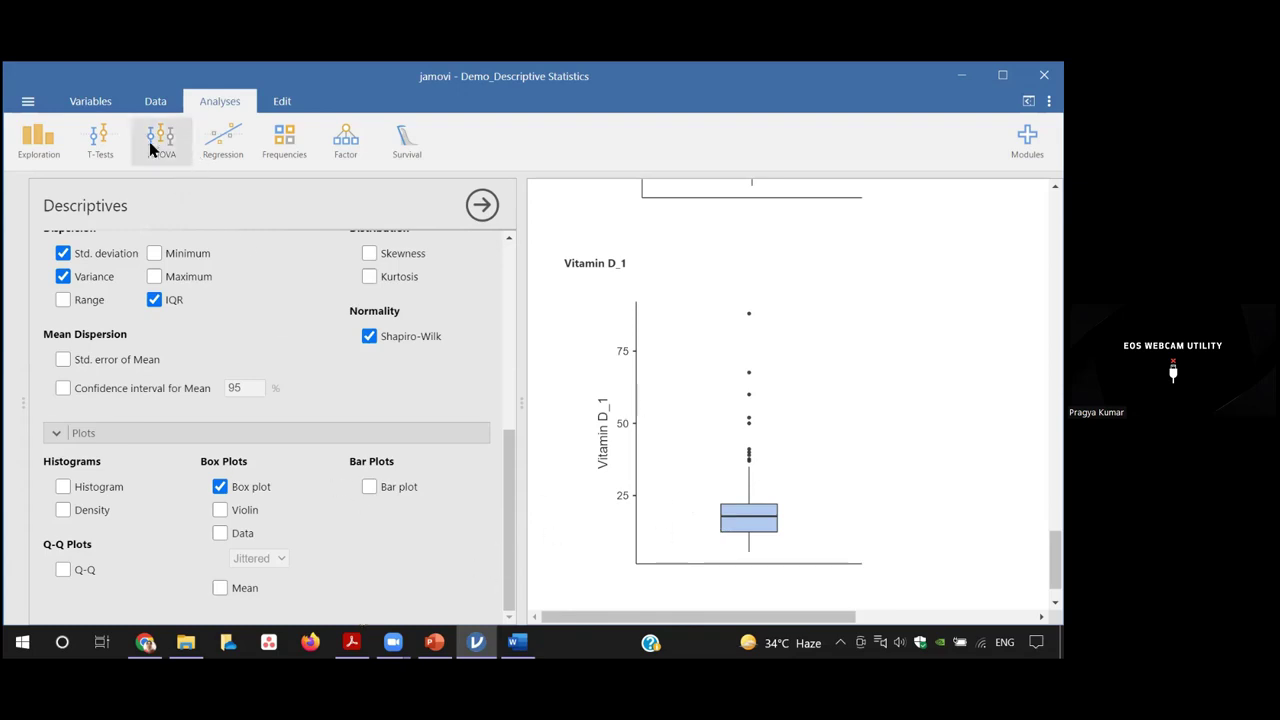
Step: Look through the data sheet's columns from Gender to CKD, and return to the Descriptives analysis options
click(157, 104)
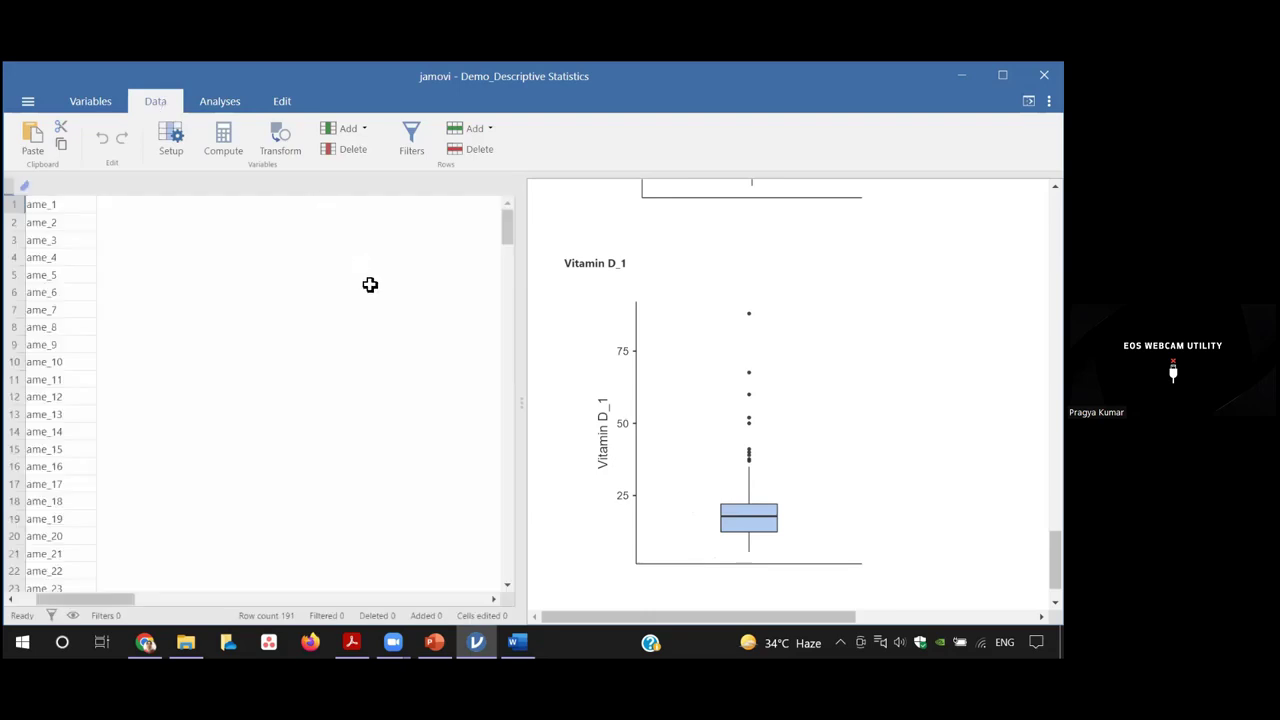
drag(126, 601, 149, 601)
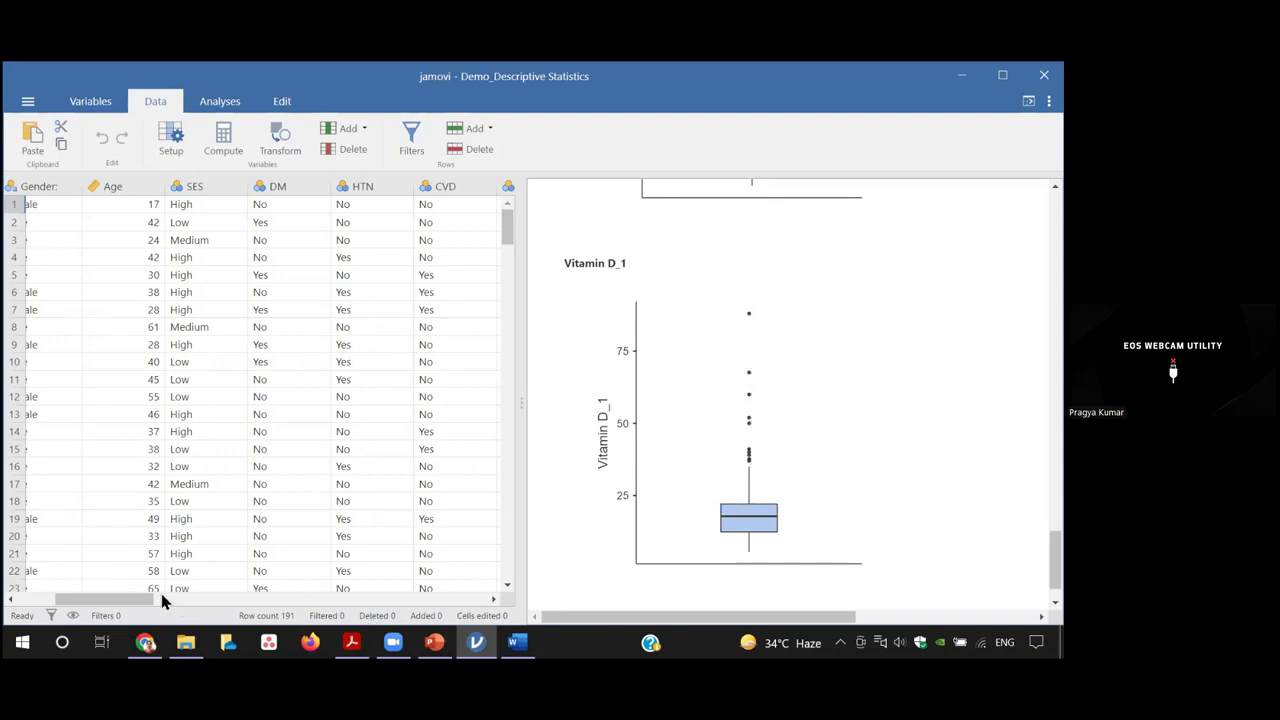
drag(128, 603, 165, 601)
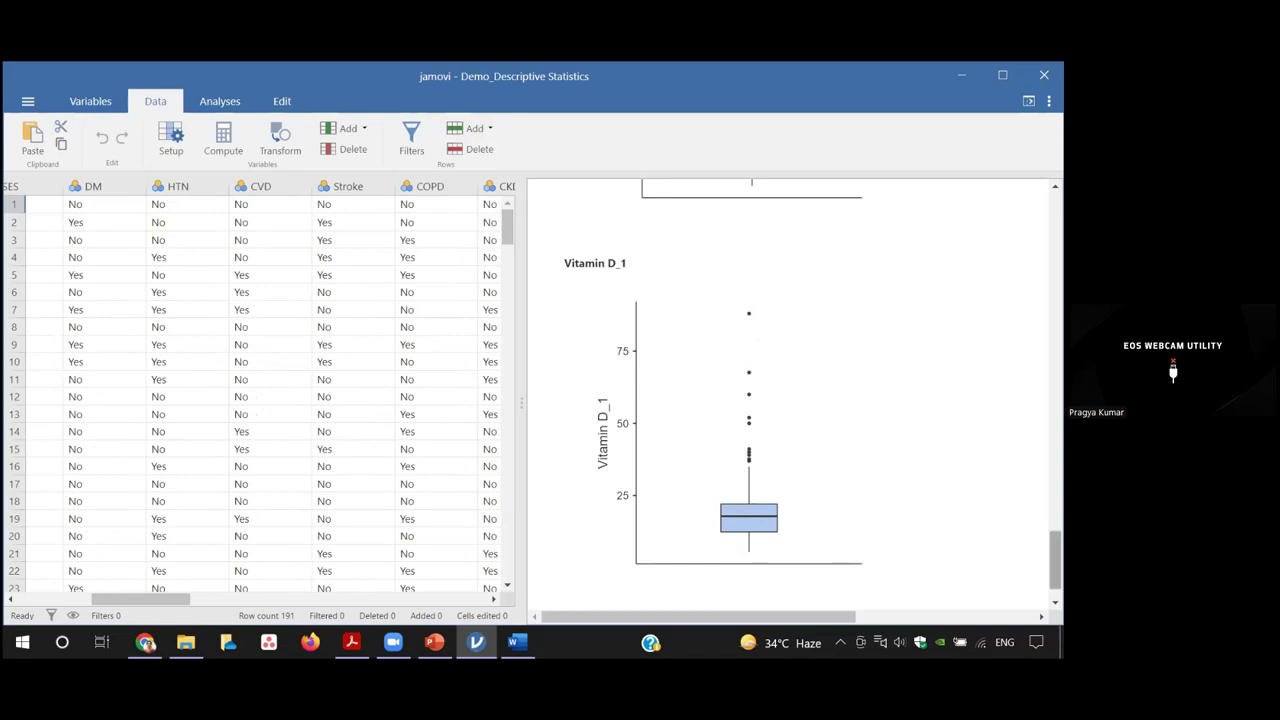
click(792, 481)
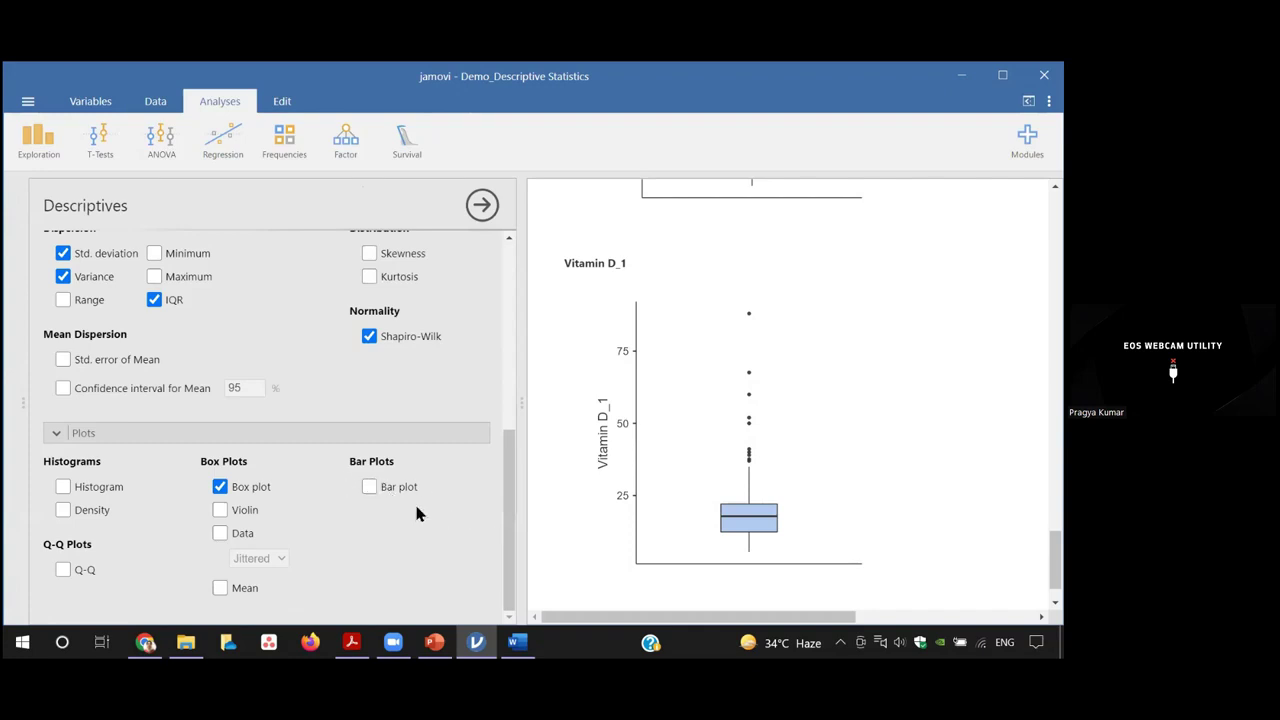
Step: Try bar plots for the continuous variables and turn them off again
click(369, 487)
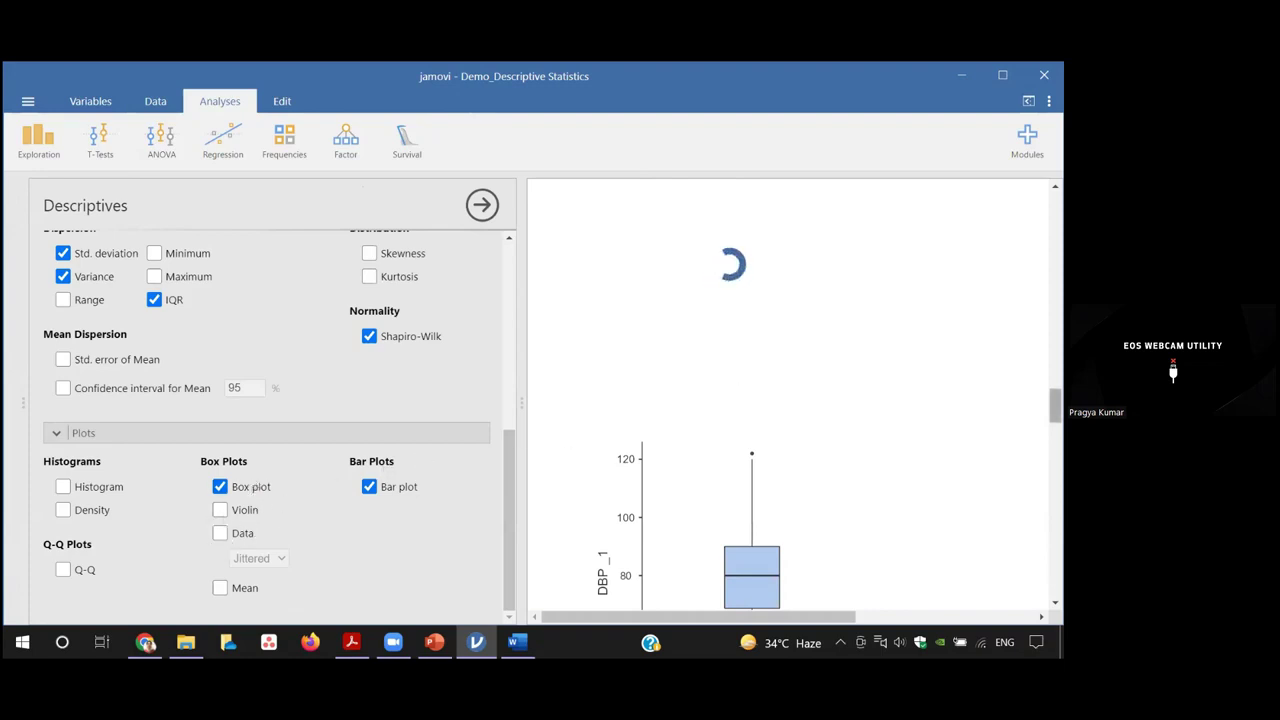
scroll(1055, 408, down, 1)
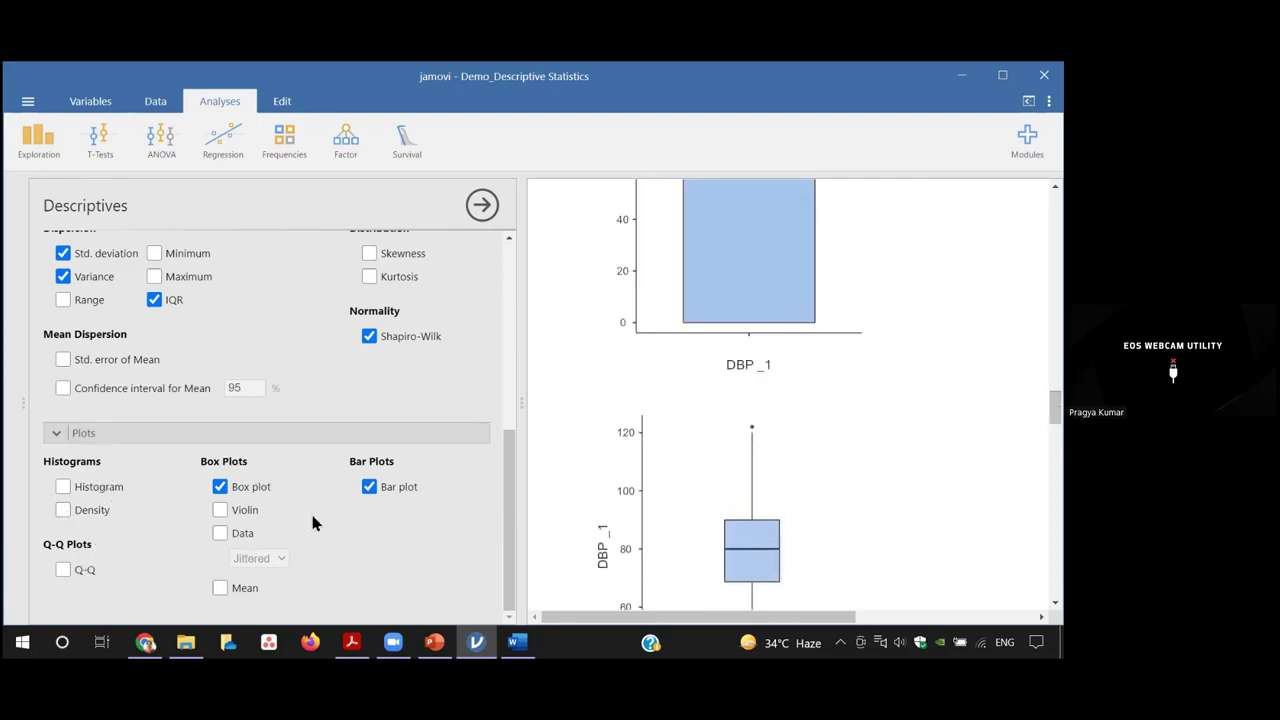
click(368, 487)
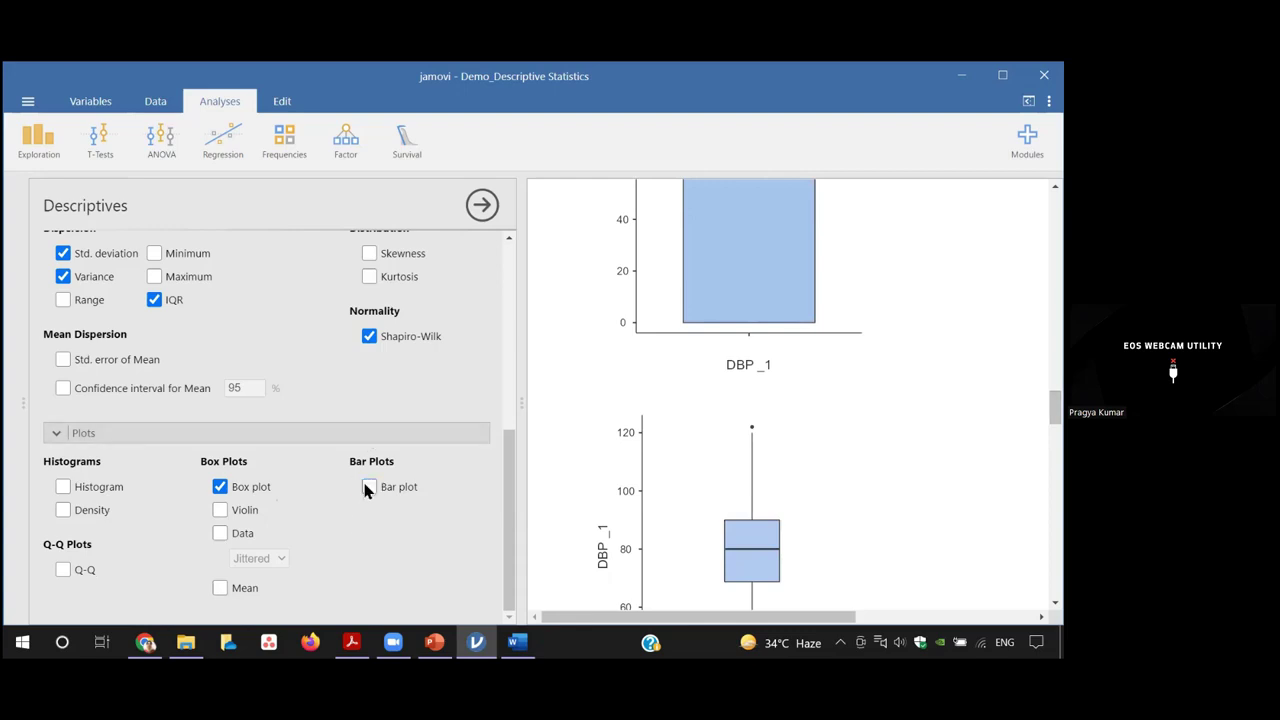
Step: Remove the Shapiro-Wilk test from the descriptive statistics and go back to the descriptives table
click(369, 337)
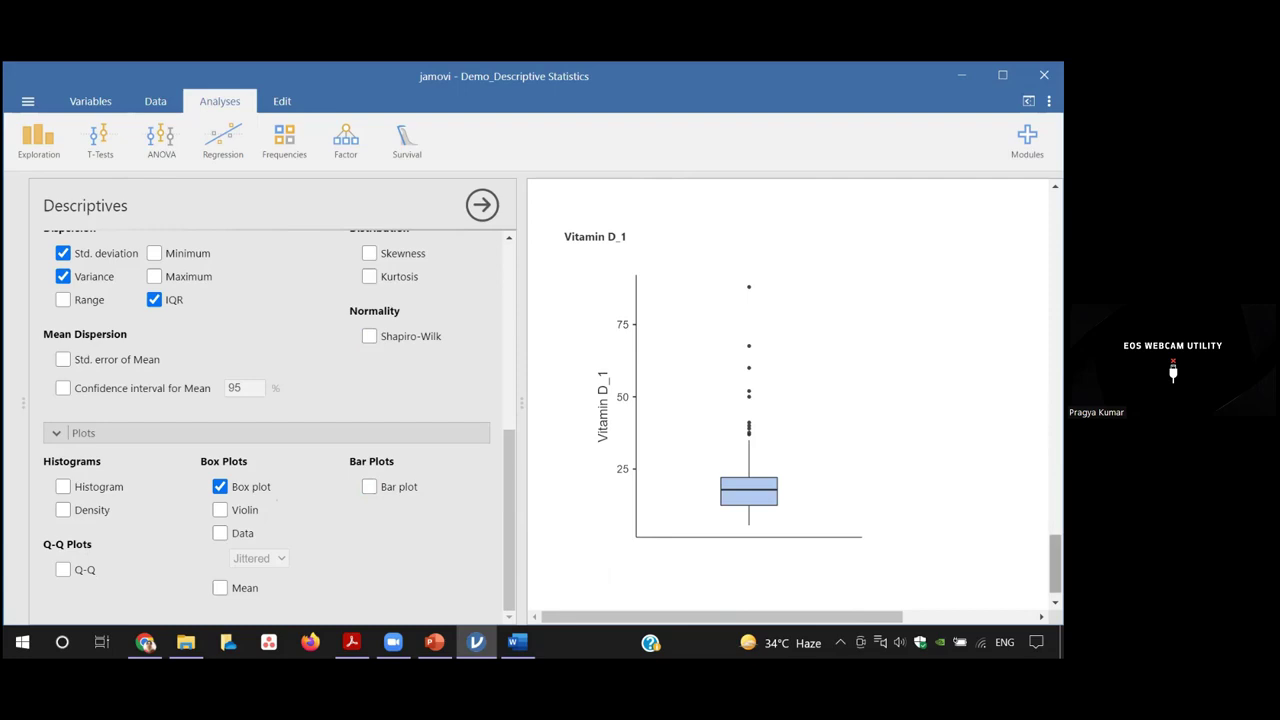
scroll(790, 400, up, 10)
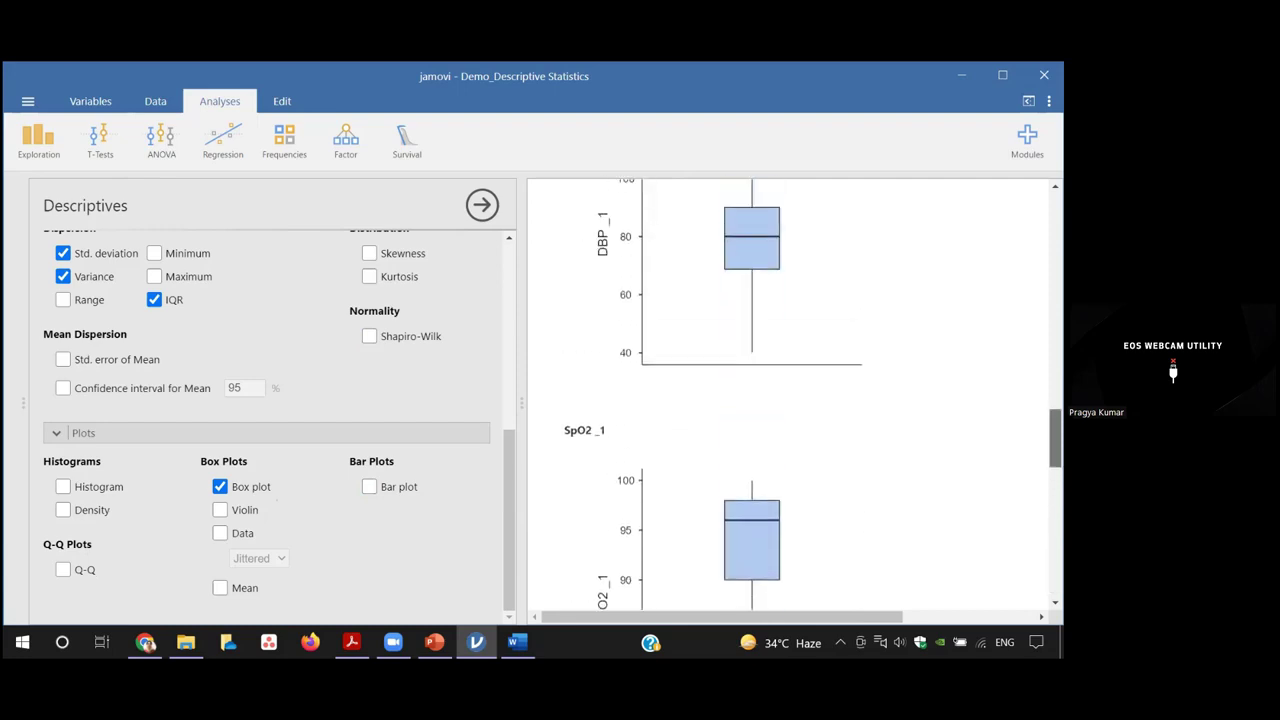
scroll(790, 400, up, 6)
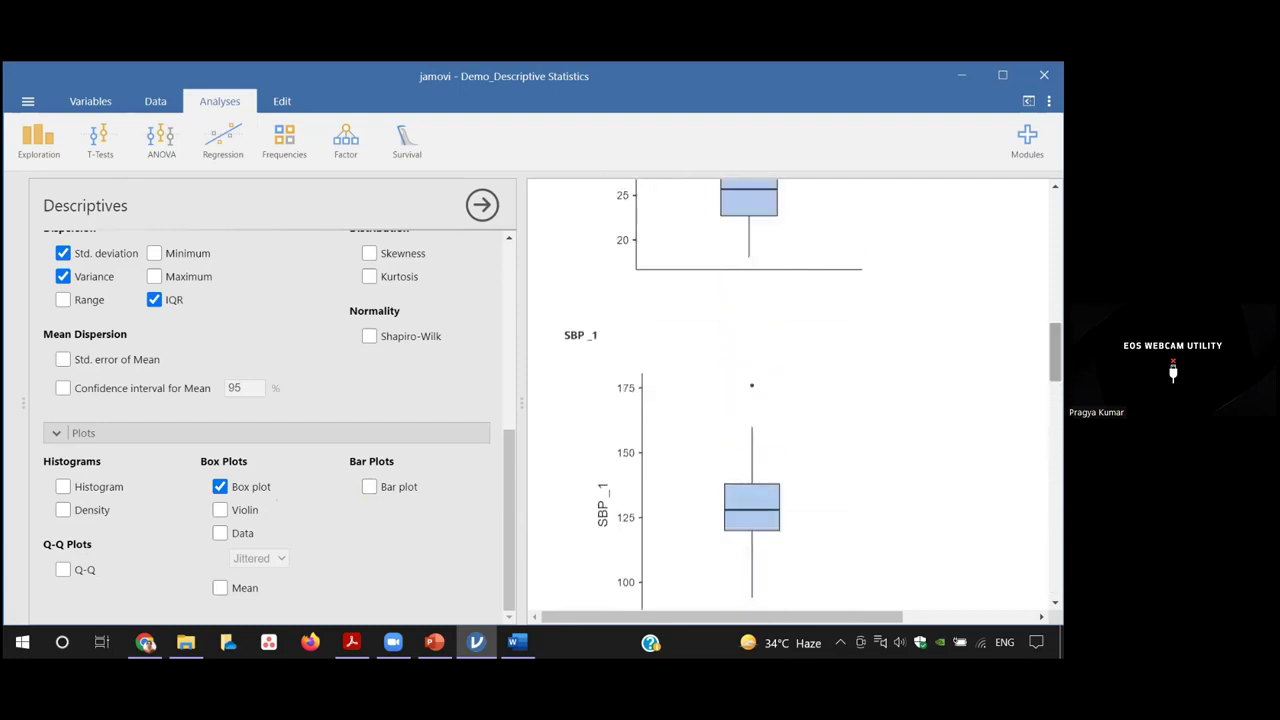
scroll(795, 400, up, 8)
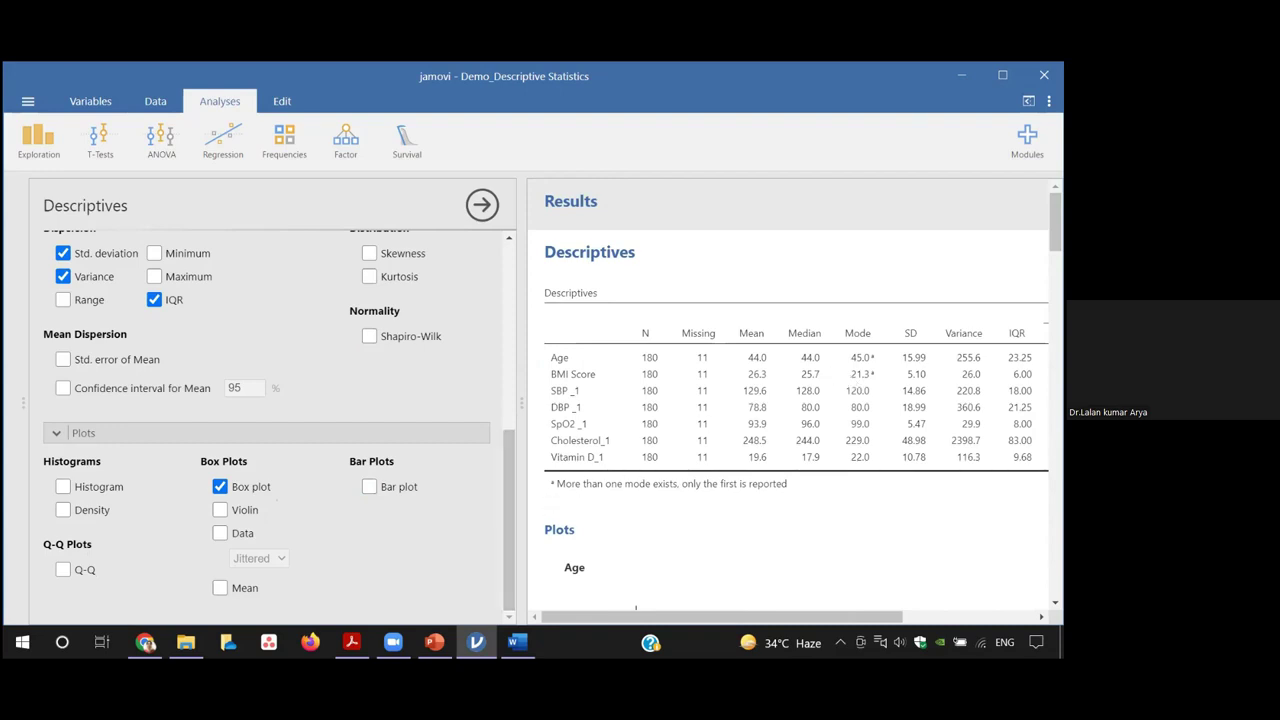
Step: Check each box plot from Age to Vitamin D_1 for outliers, and return to the overall descriptives table
scroll(795, 400, down, 5)
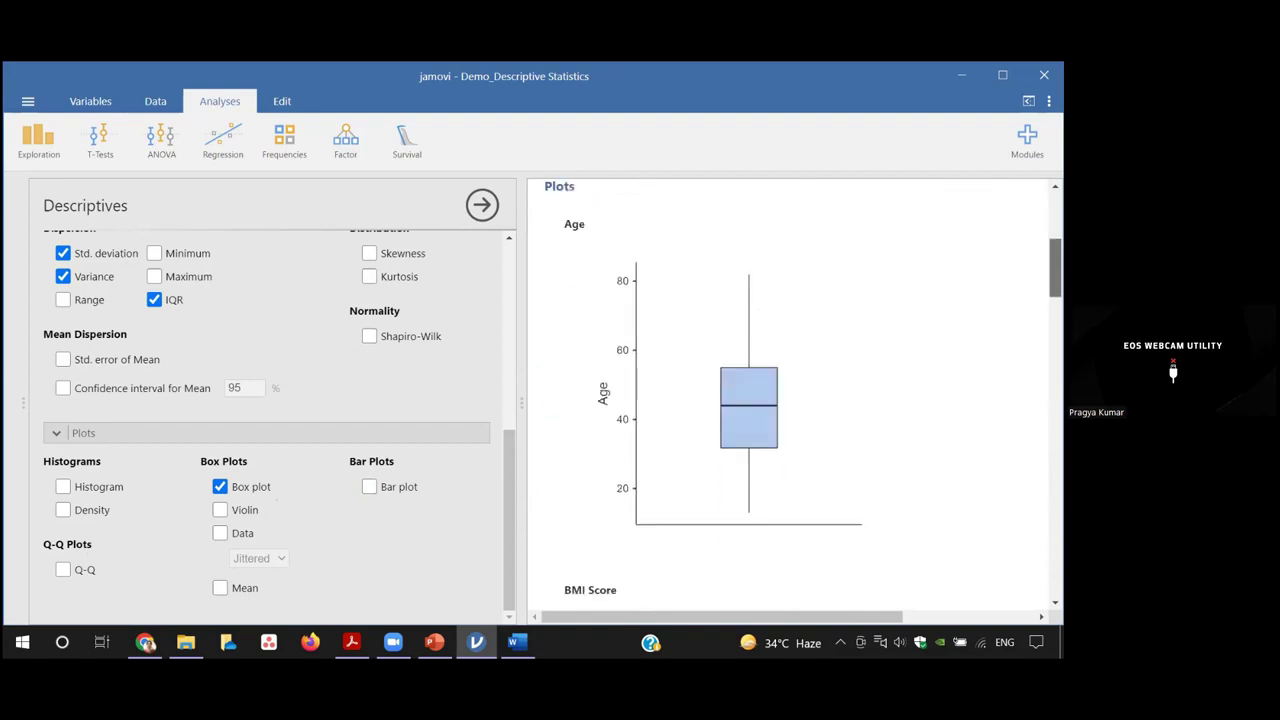
scroll(795, 400, down, 5)
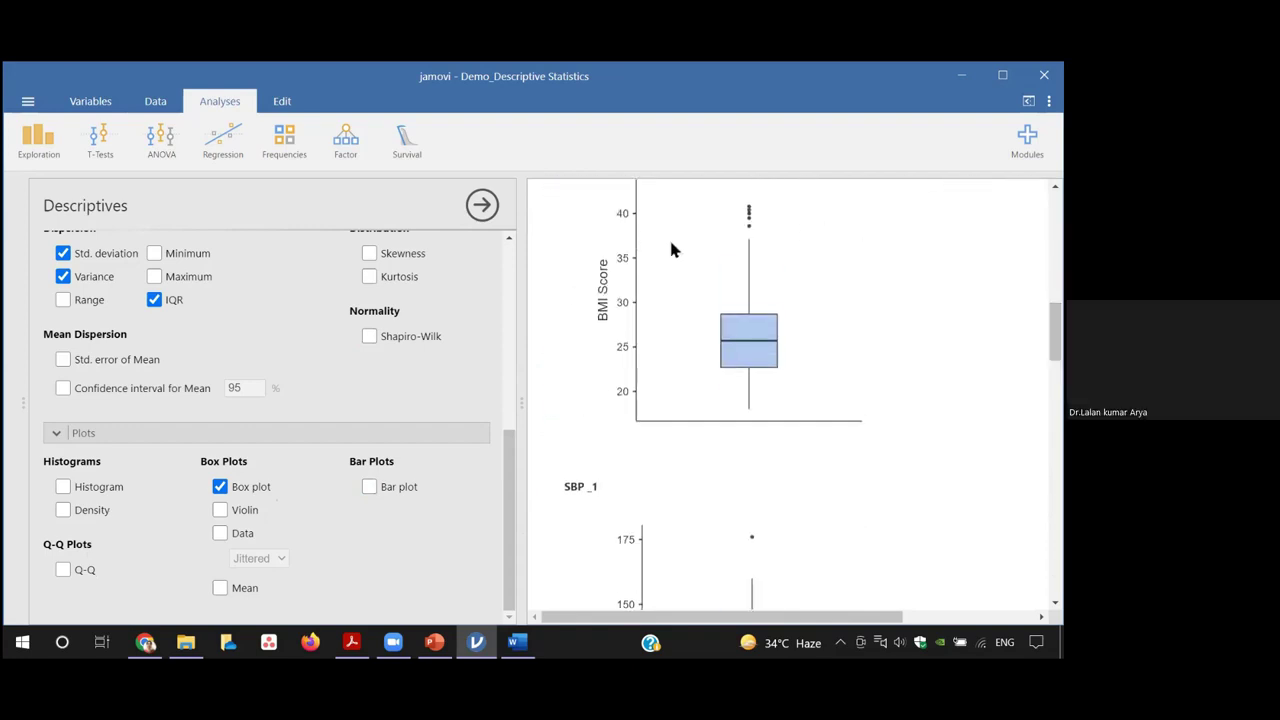
scroll(795, 400, down, 15)
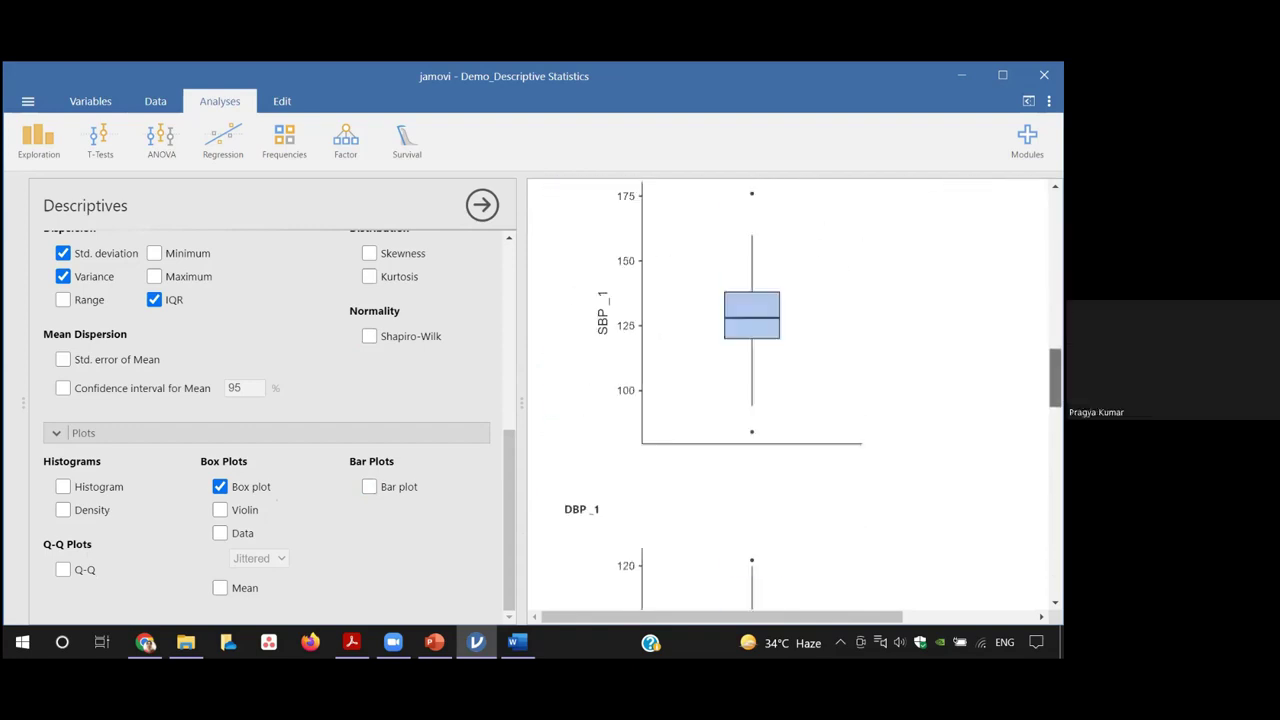
scroll(760, 440, down, 4)
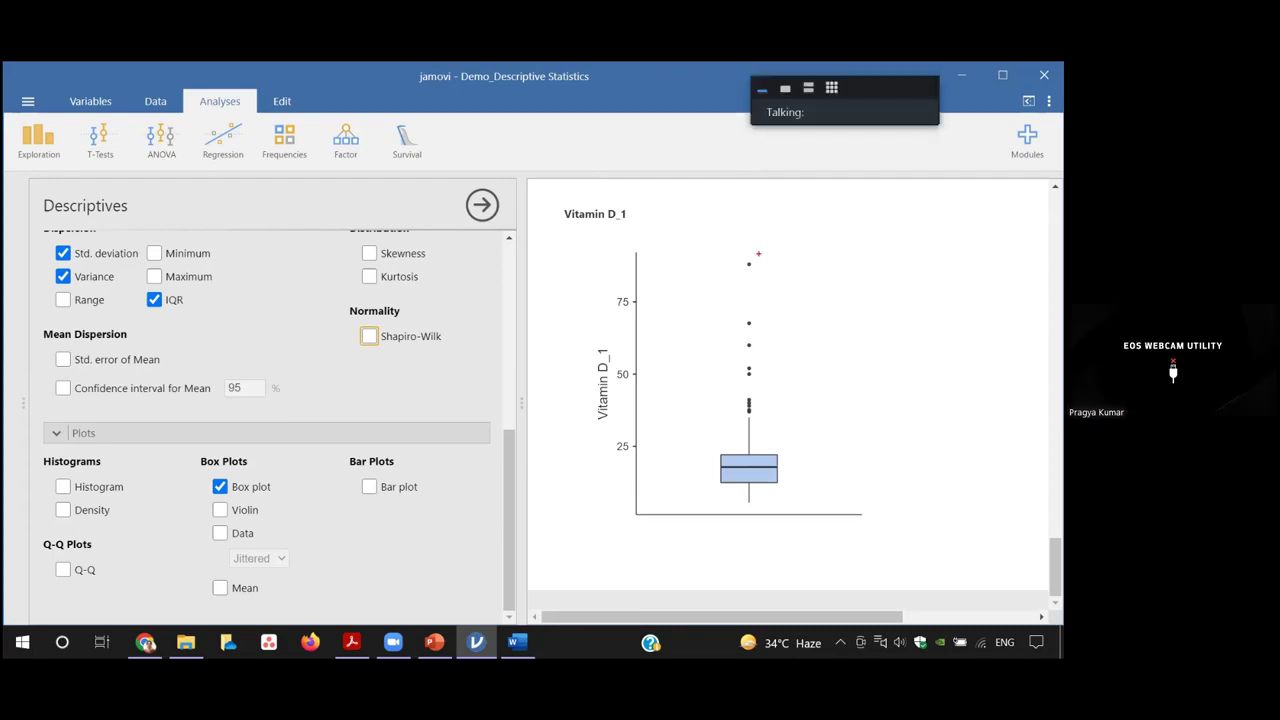
mouse_move(734, 246)
mouse_down()
mouse_move(774, 352)
mouse_move(774, 423)
mouse_up()
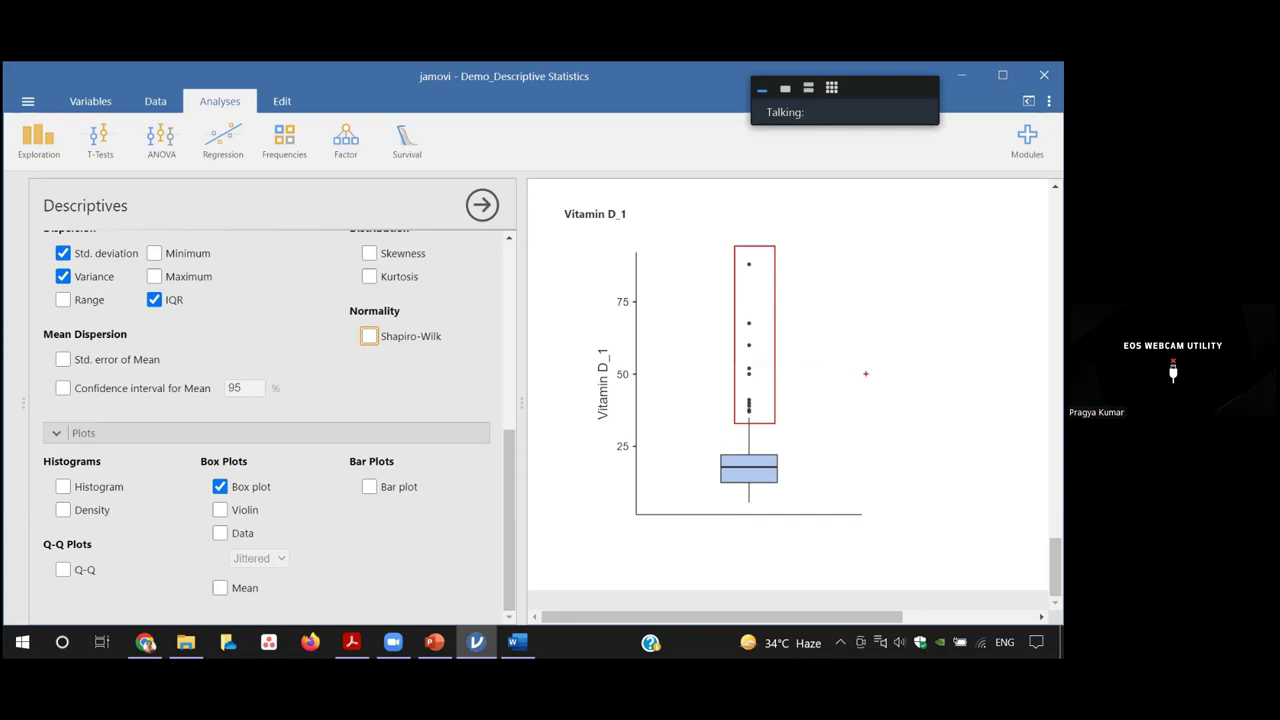
scroll(865, 373, up, 15)
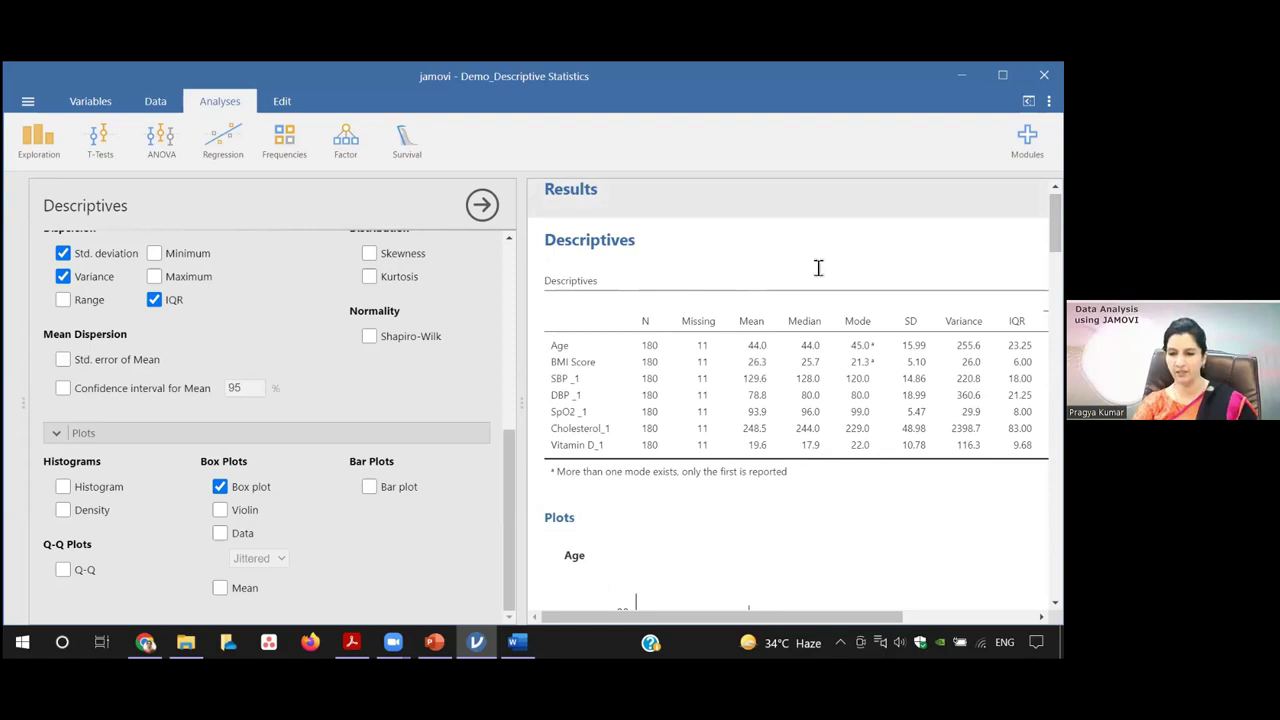
click(850, 267)
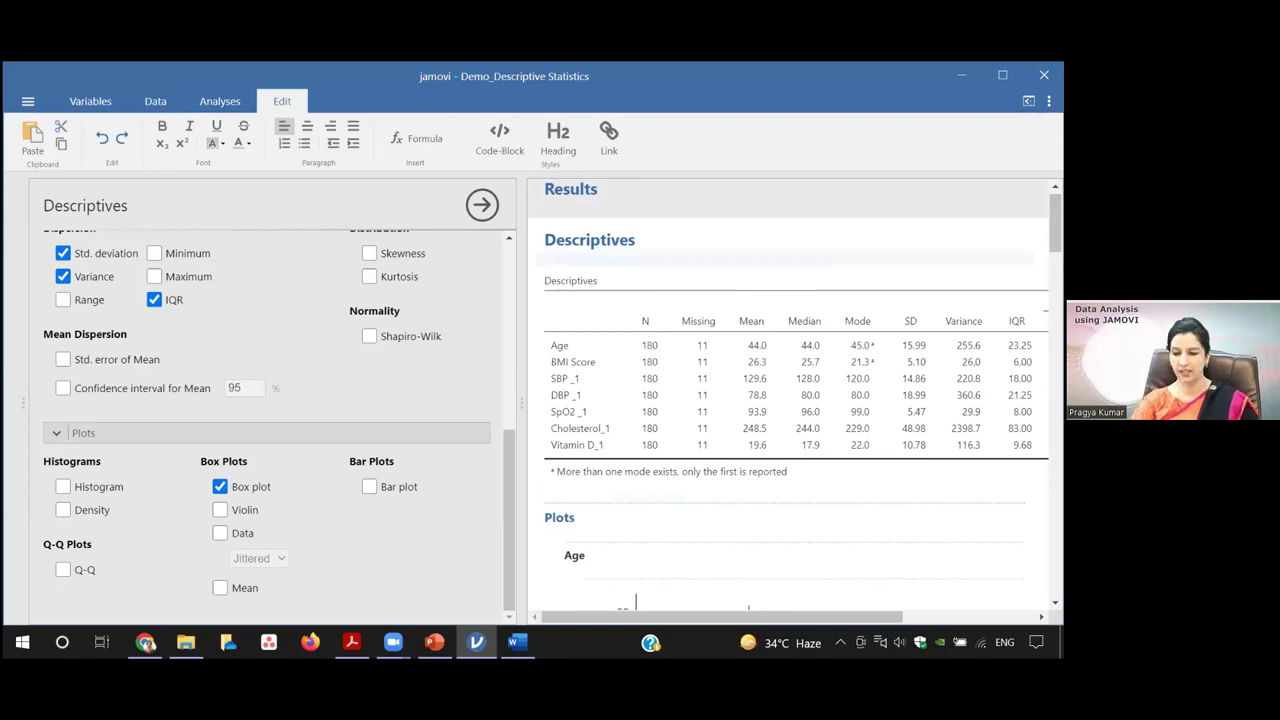
Step: Duplicate the Descriptives analysis in the results and go to the duplicate's table
right_click(860, 235)
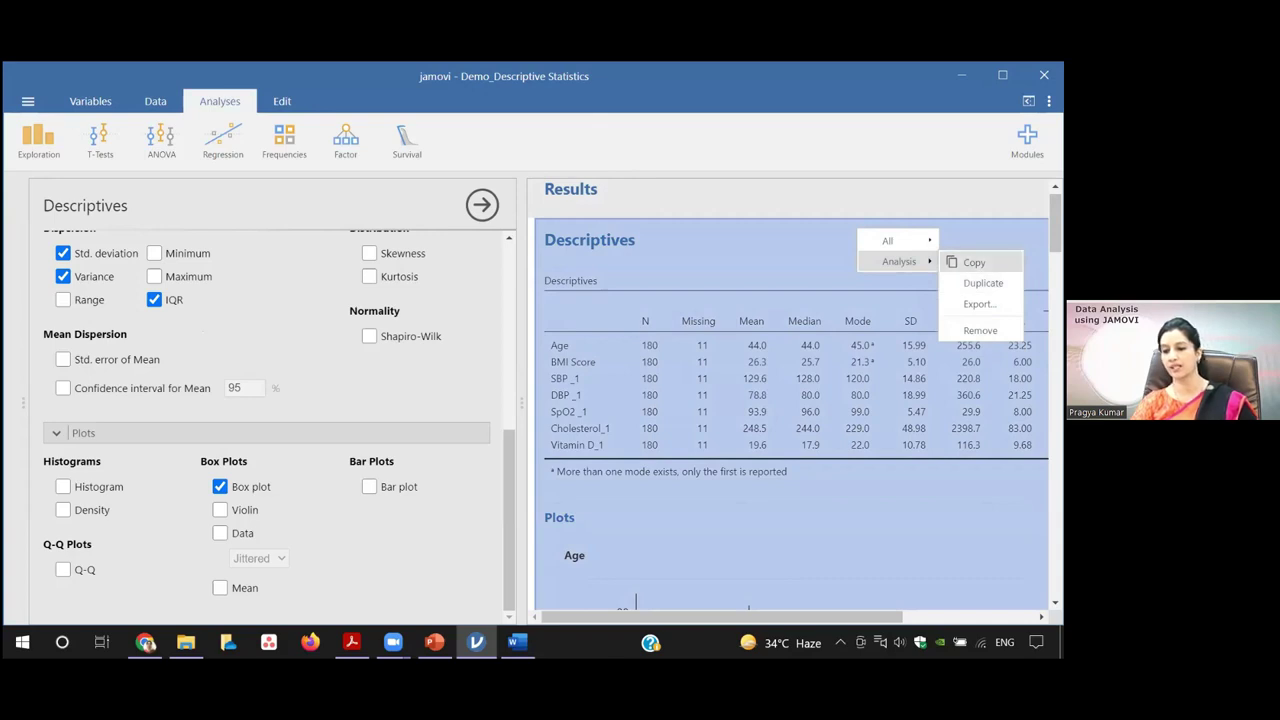
click(983, 283)
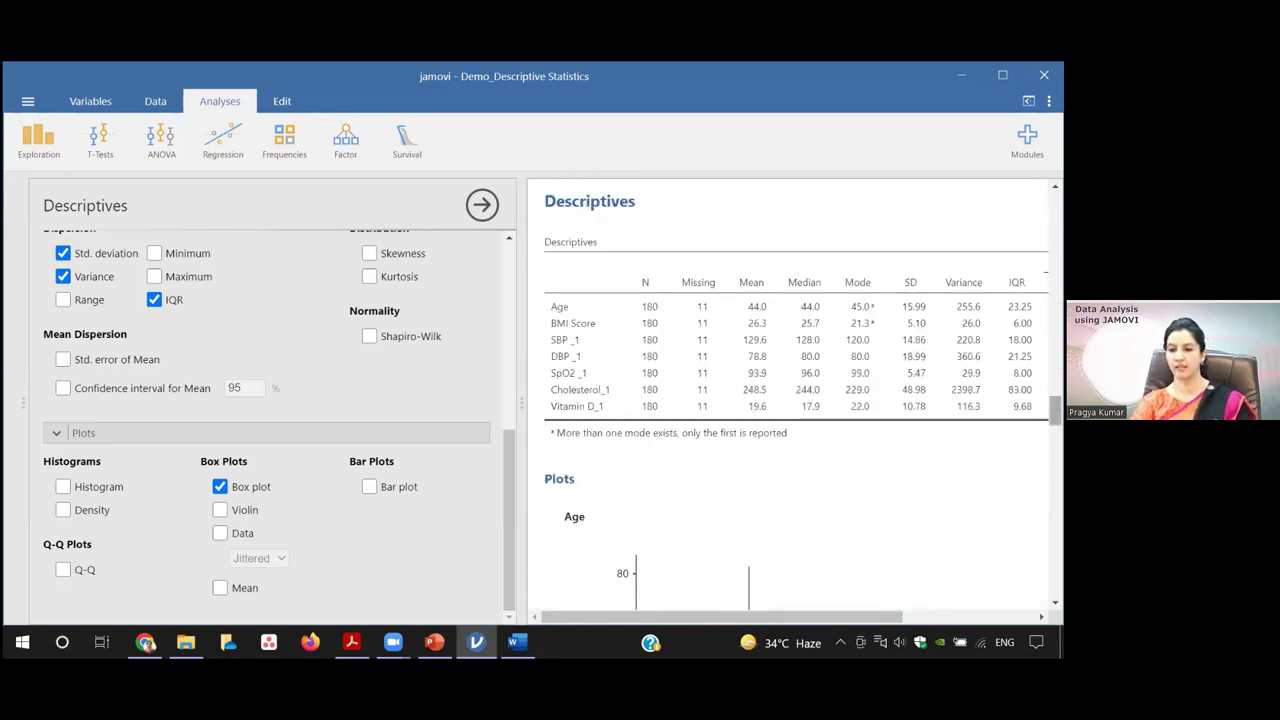
scroll(795, 400, up, 5)
scroll(795, 400, down, 3)
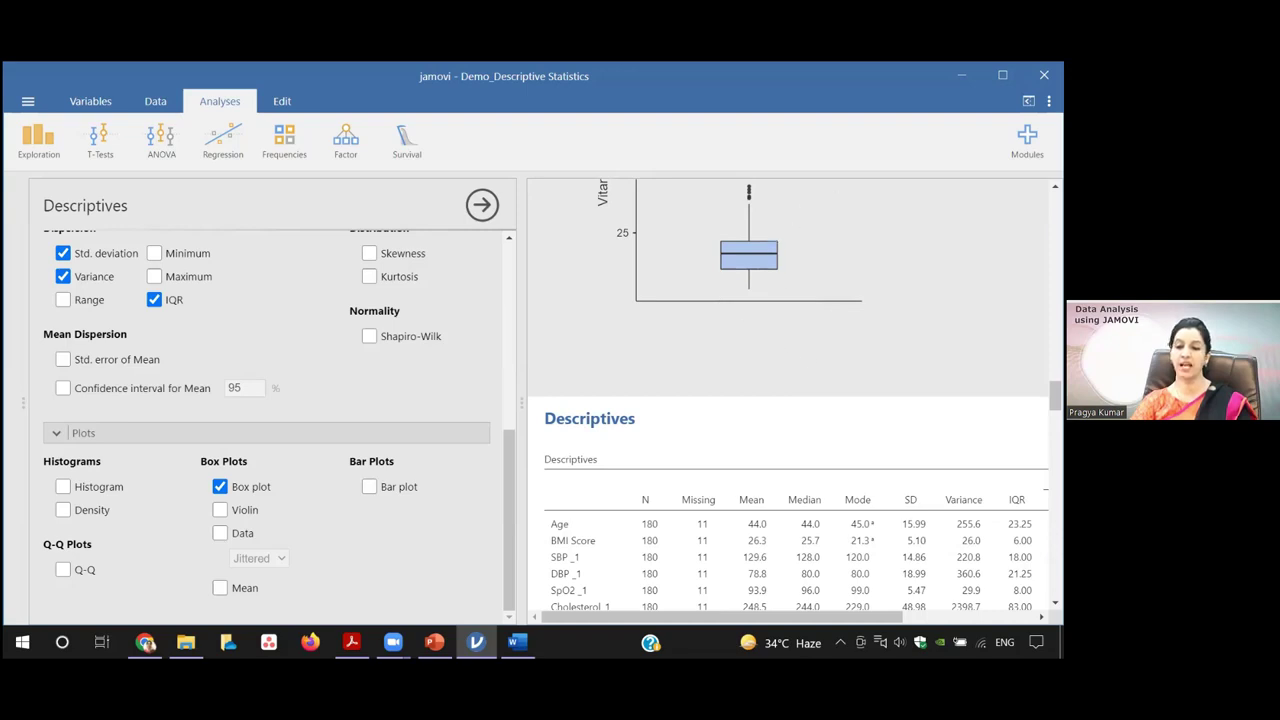
scroll(775, 443, down, 3)
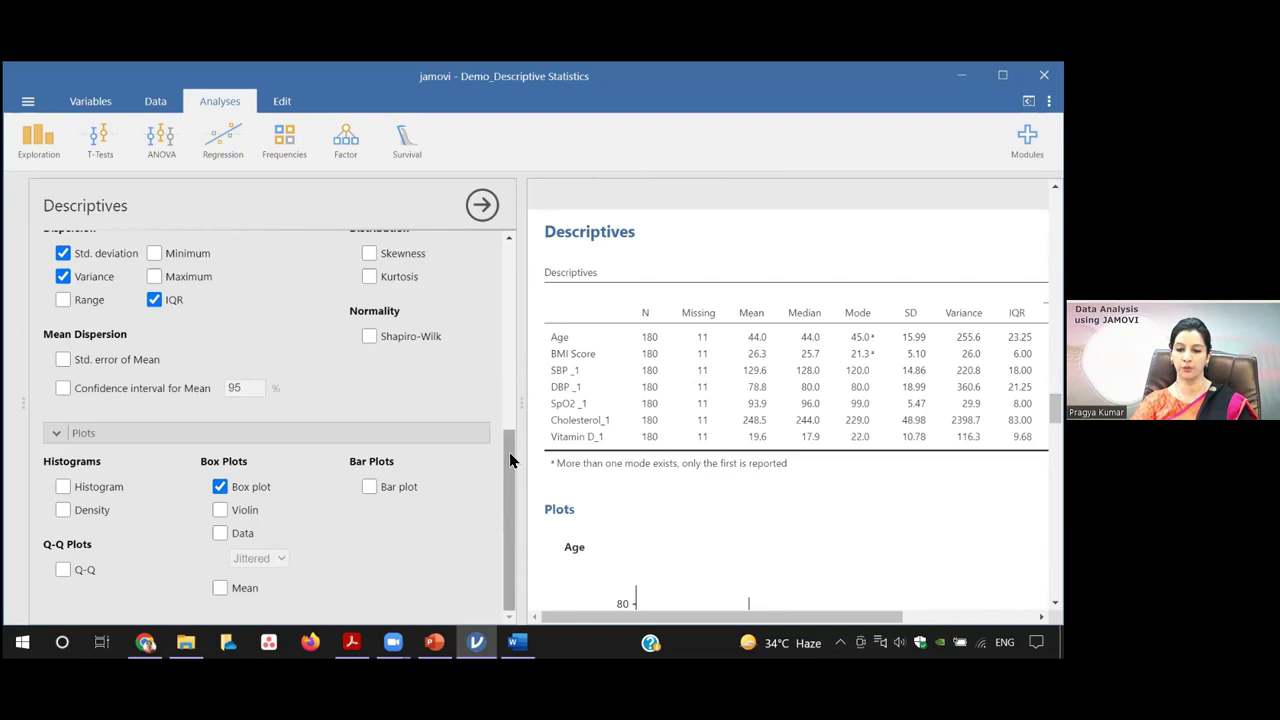
Step: Remove the IQR, variance, standard deviation and box plot from the duplicated Descriptives analysis
scroll(509, 452, up, 1)
click(154, 334)
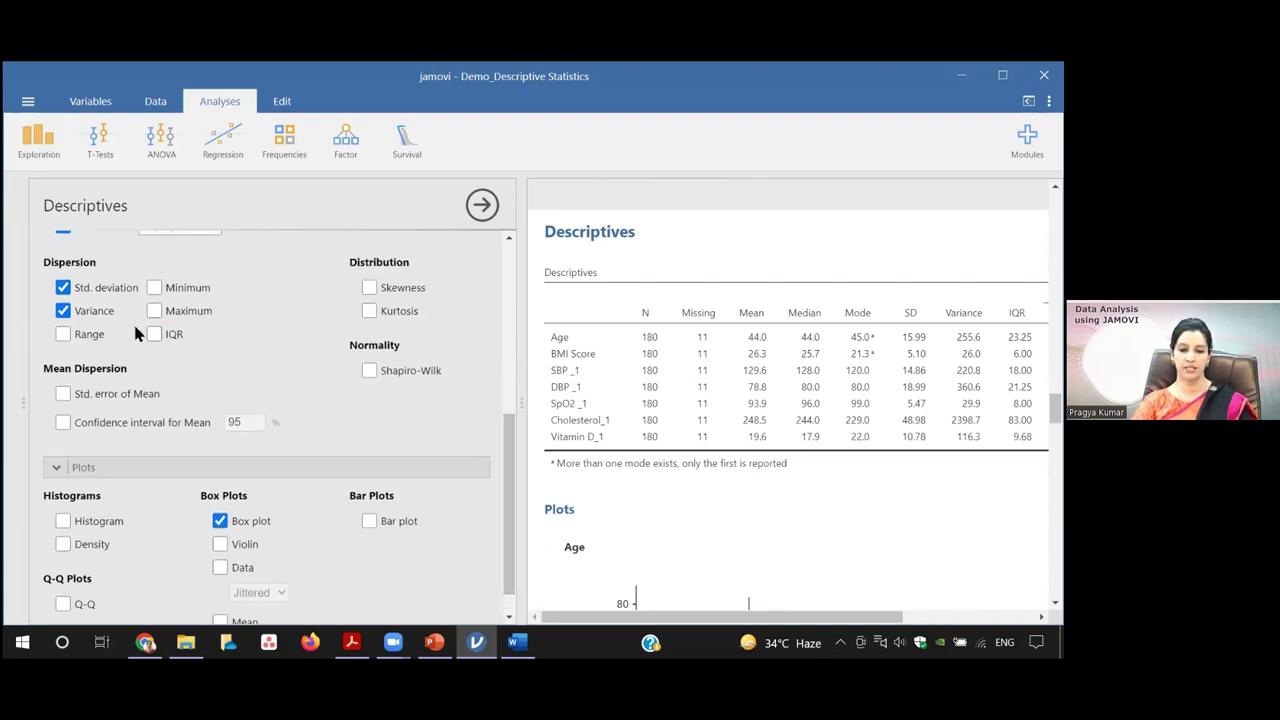
click(63, 310)
click(88, 288)
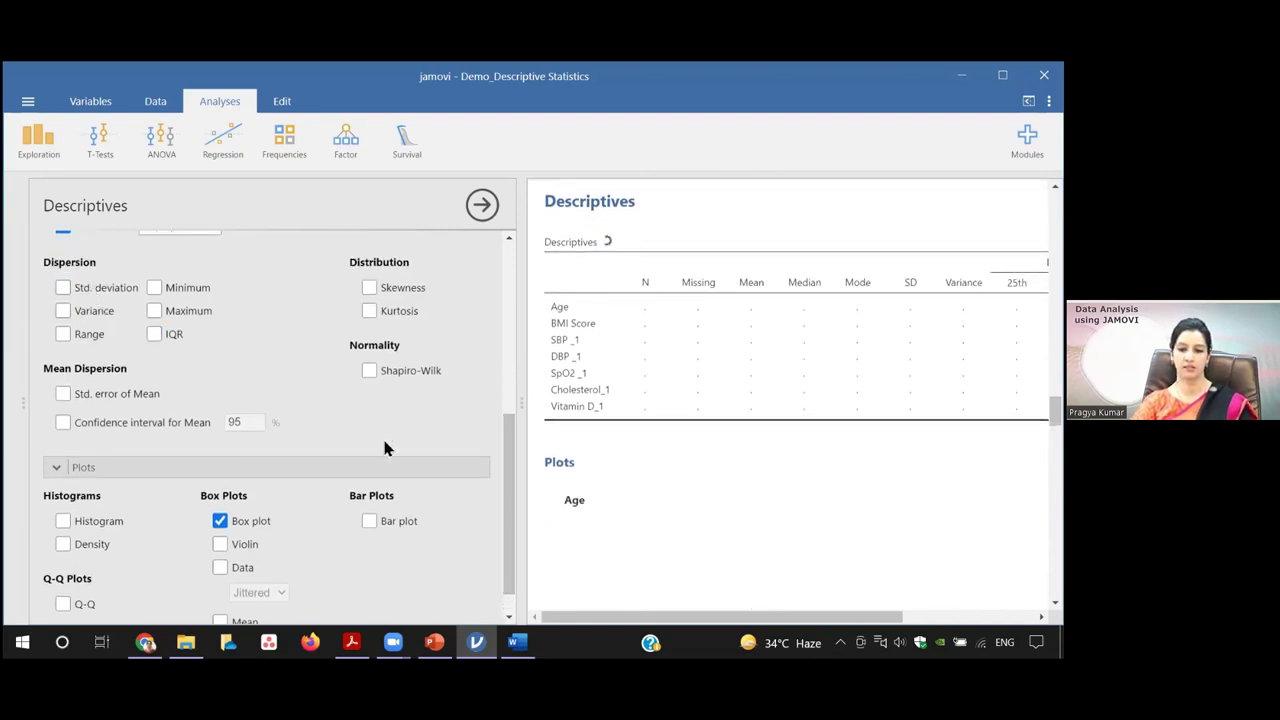
scroll(509, 477, down, 1)
click(221, 486)
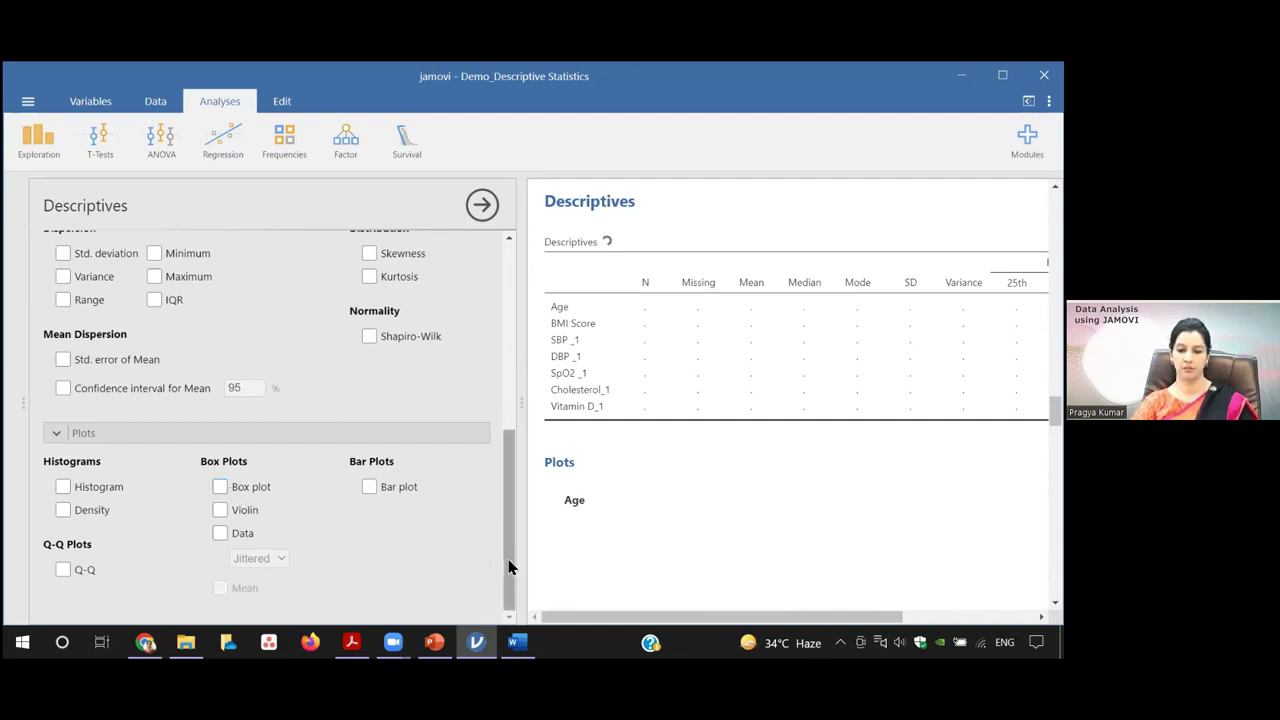
Step: Remove all the variables from Age to Vitamin D_1 from the duplicated analysis
drag(508, 566, 508, 534)
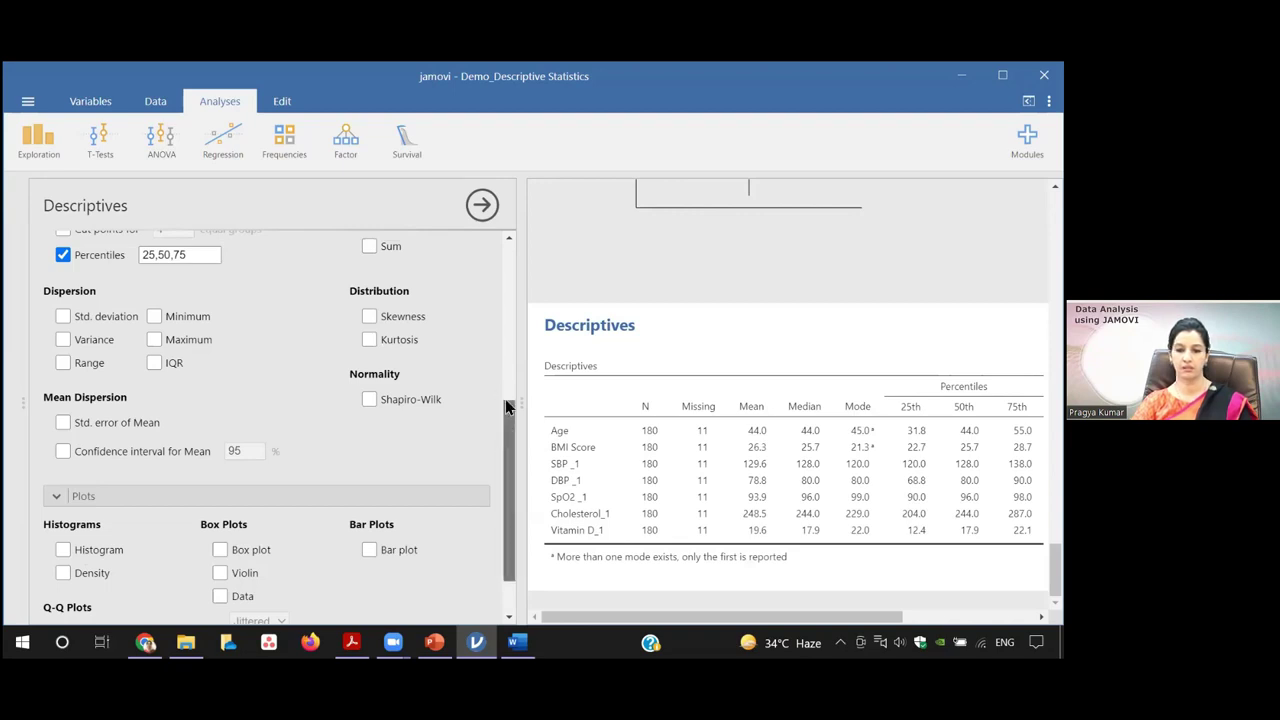
drag(508, 407, 505, 337)
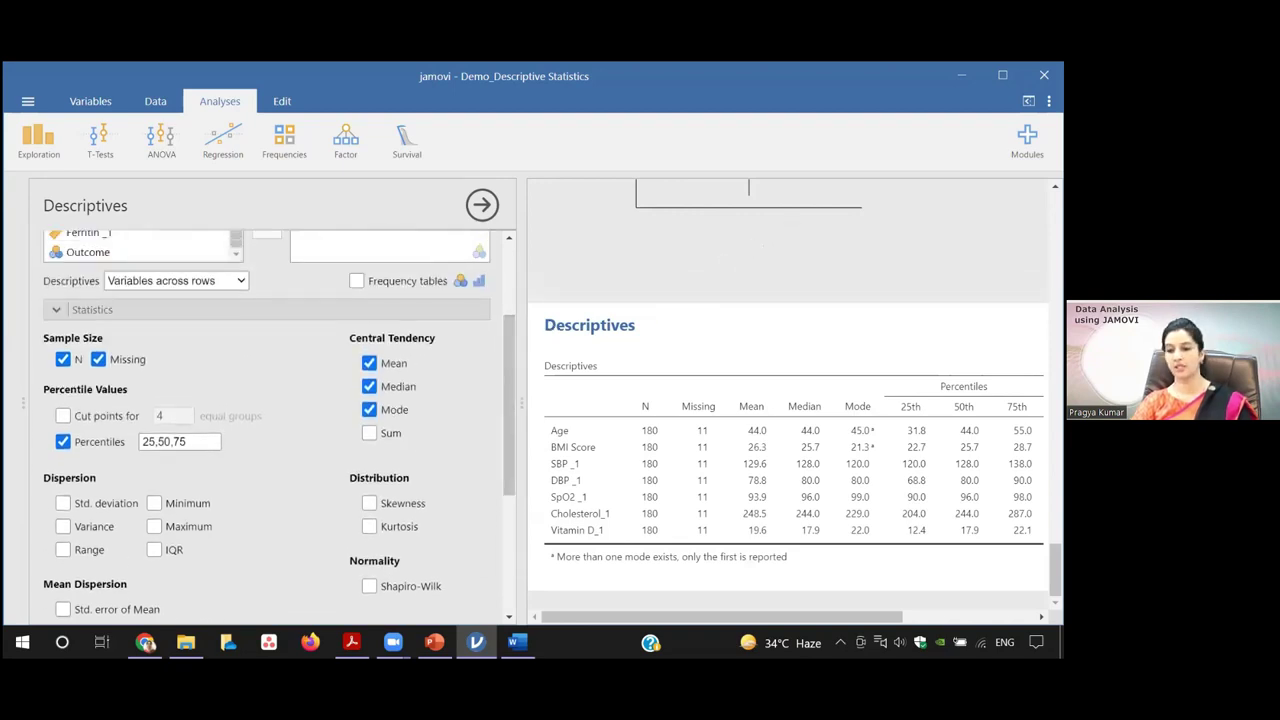
mouse_move(1055, 570)
mouse_down()
mouse_move(1055, 444)
mouse_move(1055, 565)
mouse_up()
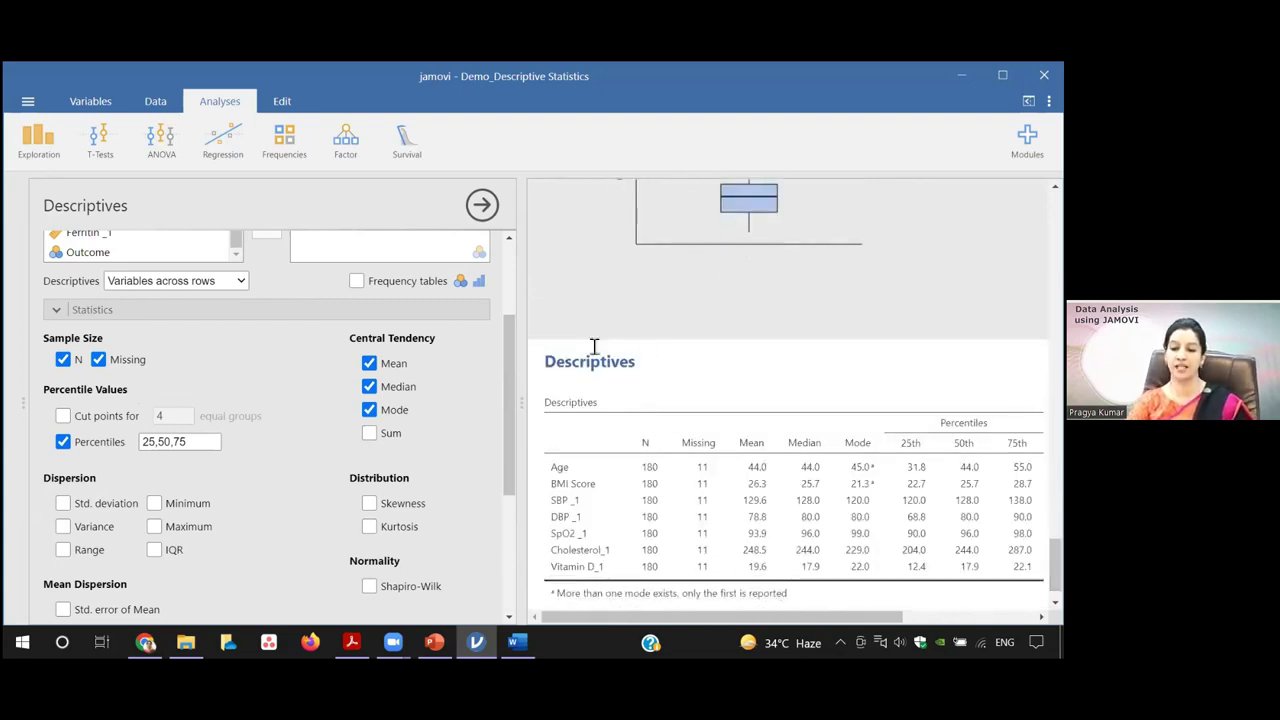
drag(505, 363, 477, 292)
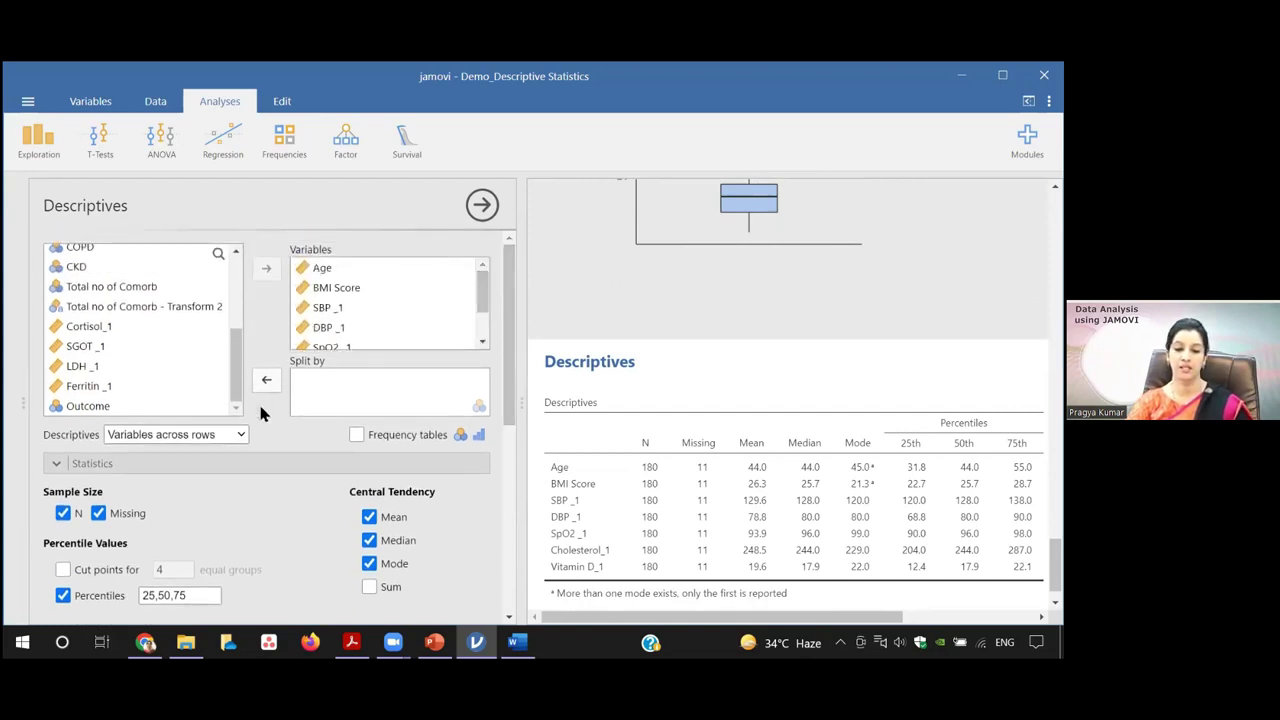
click(336, 273)
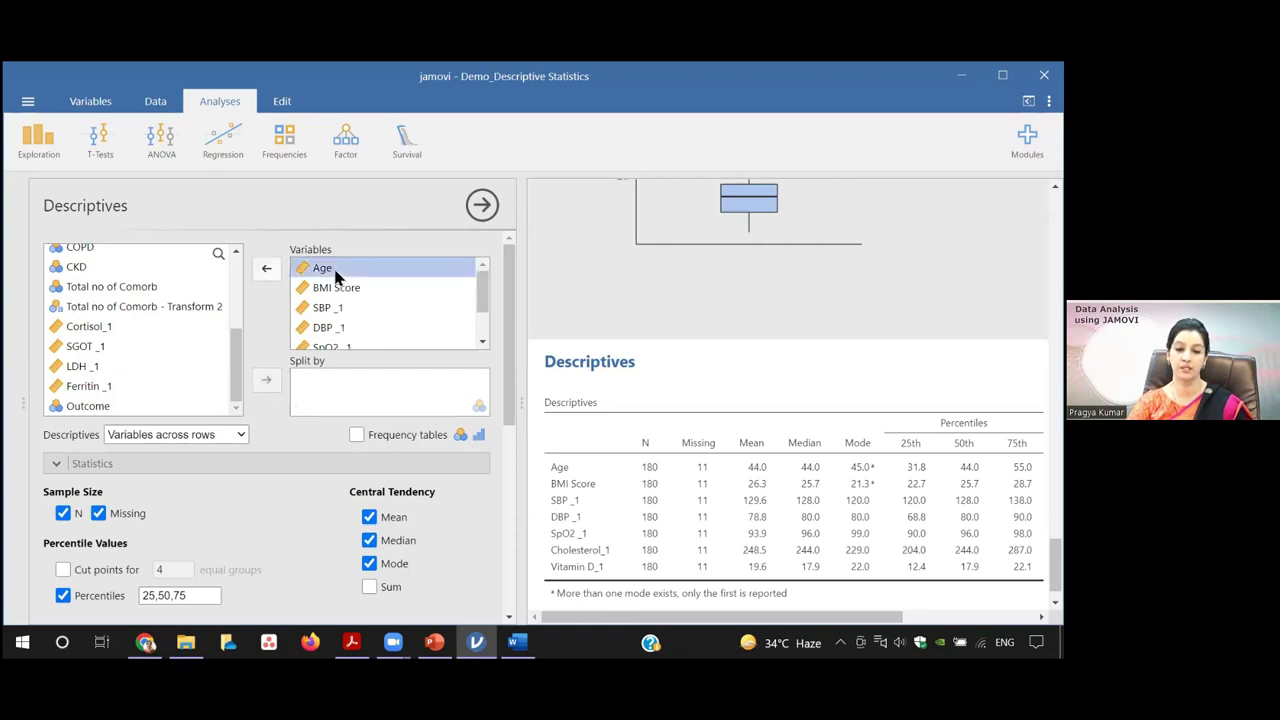
click(266, 268)
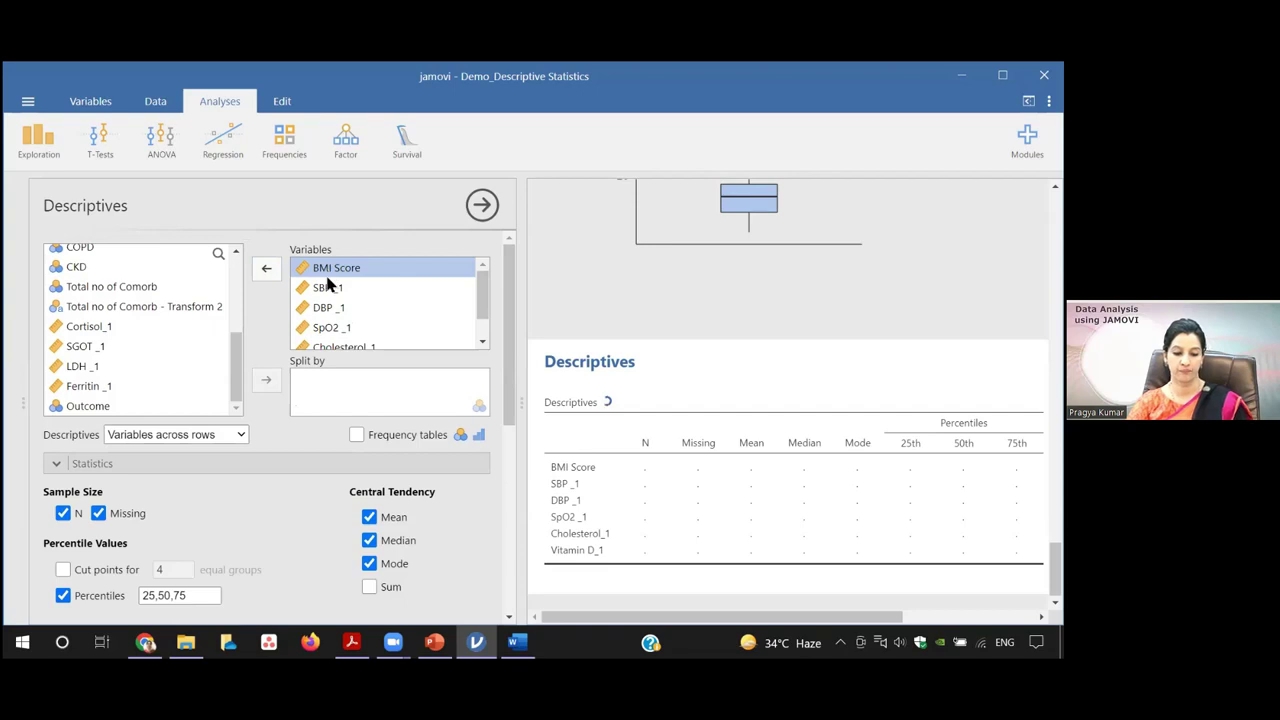
shift+click(337, 333)
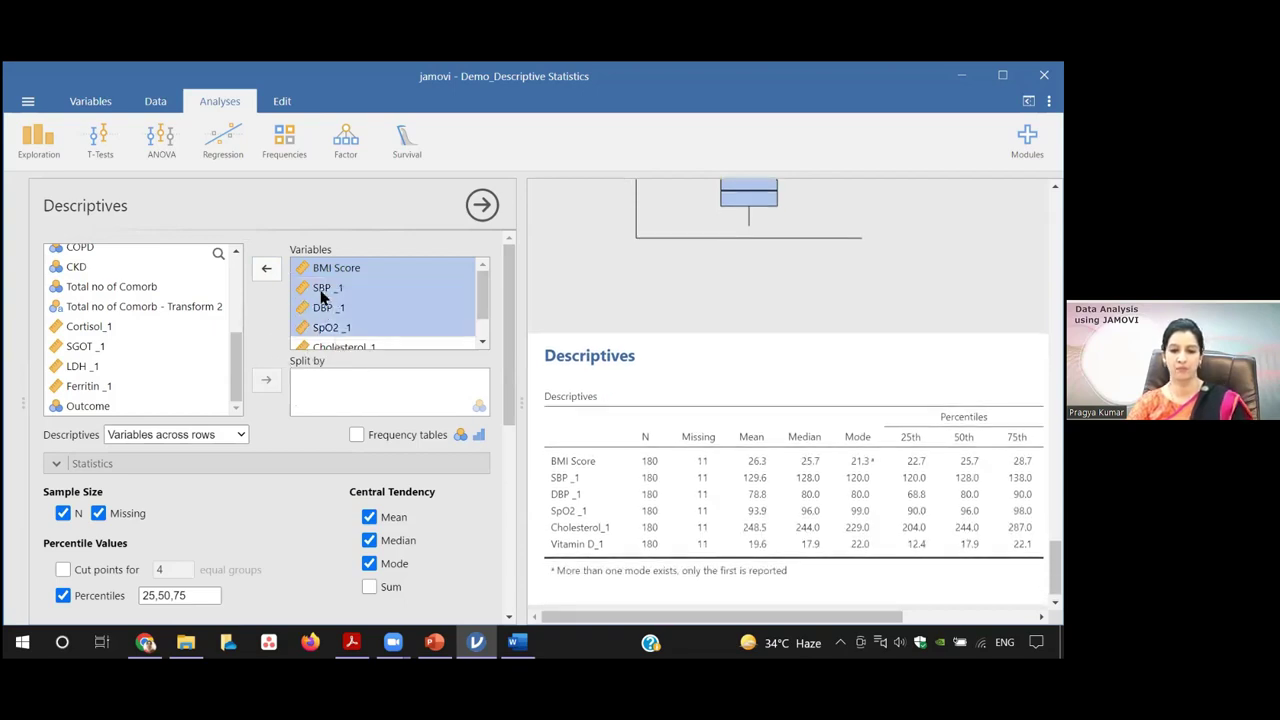
click(266, 268)
click(266, 268)
click(266, 268)
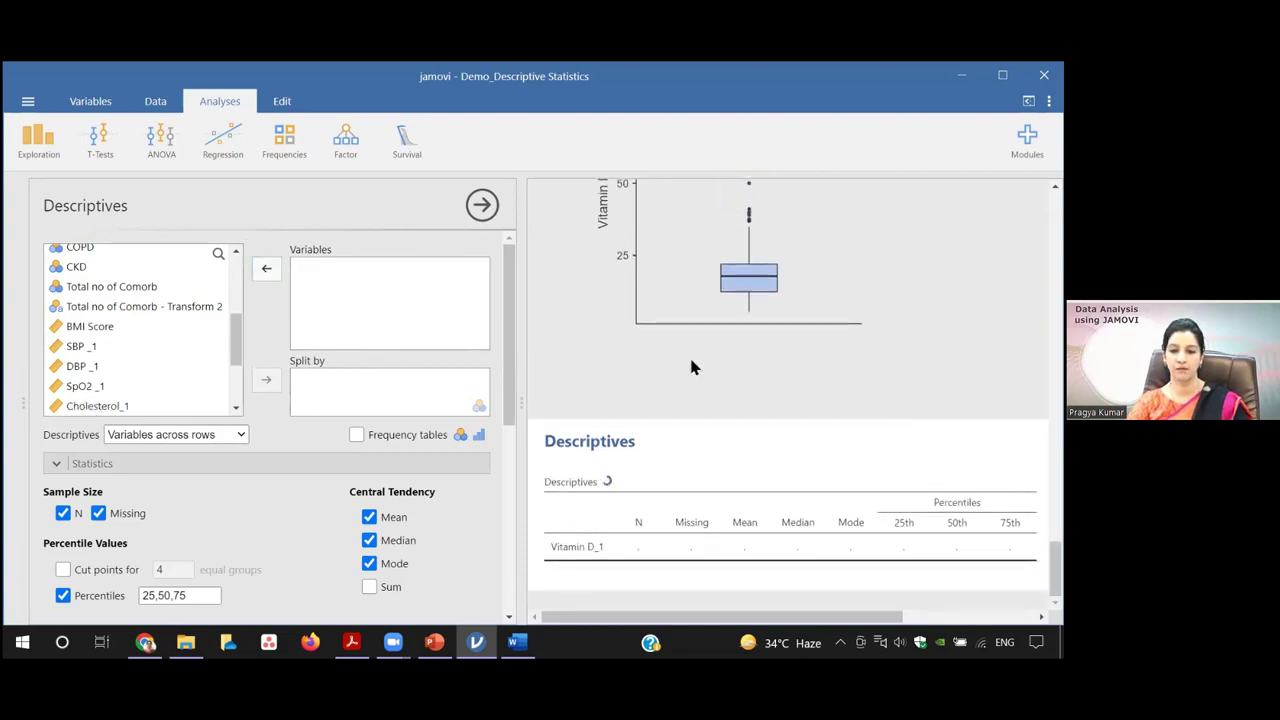
Step: Turn off the mean, median, mode and percentiles in the duplicated analysis
click(369, 517)
click(369, 540)
click(370, 563)
click(63, 595)
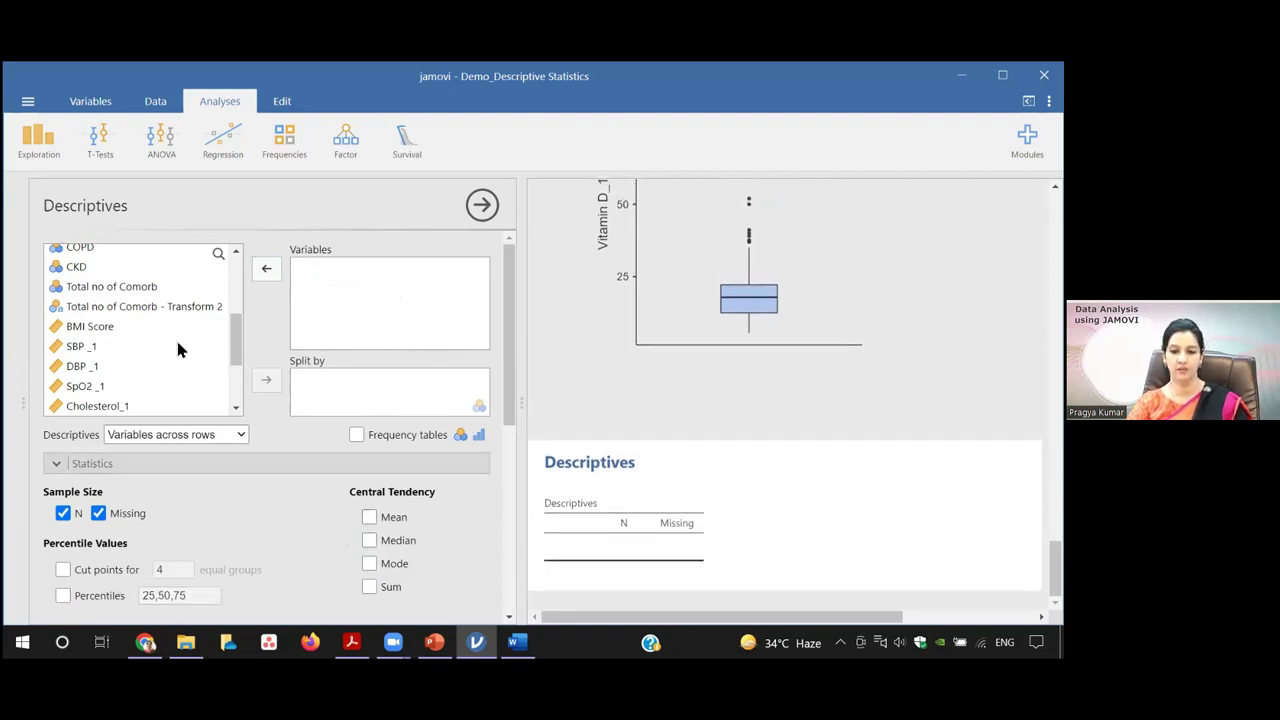
Step: Add Total no of Comorb - Transform 2 and CKD as variables and turn on their frequency tables
click(102, 268)
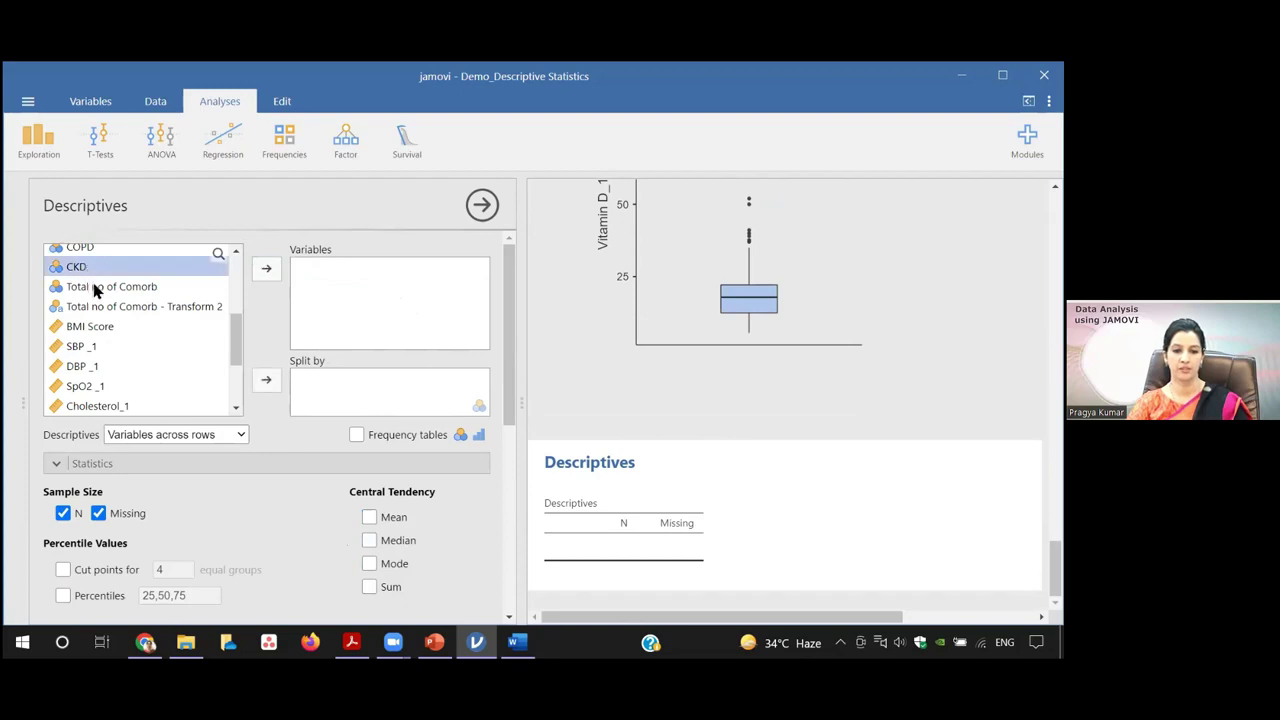
click(148, 312)
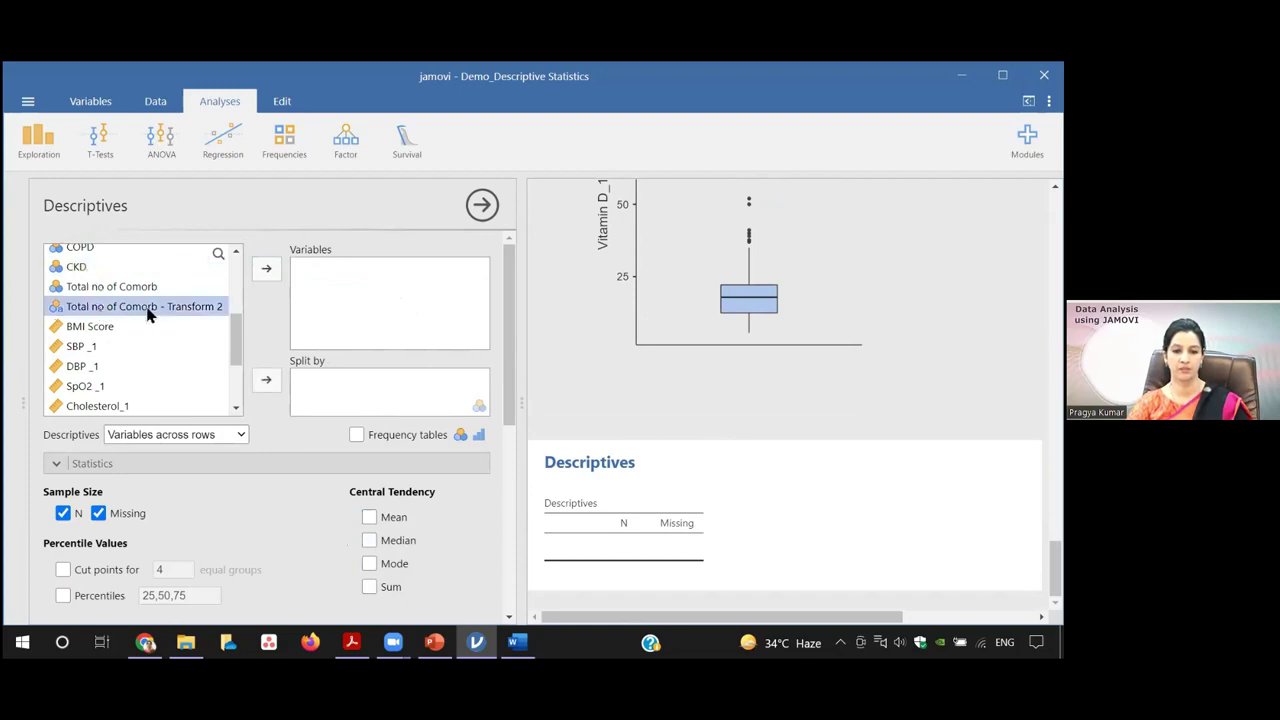
click(266, 268)
click(95, 270)
click(266, 268)
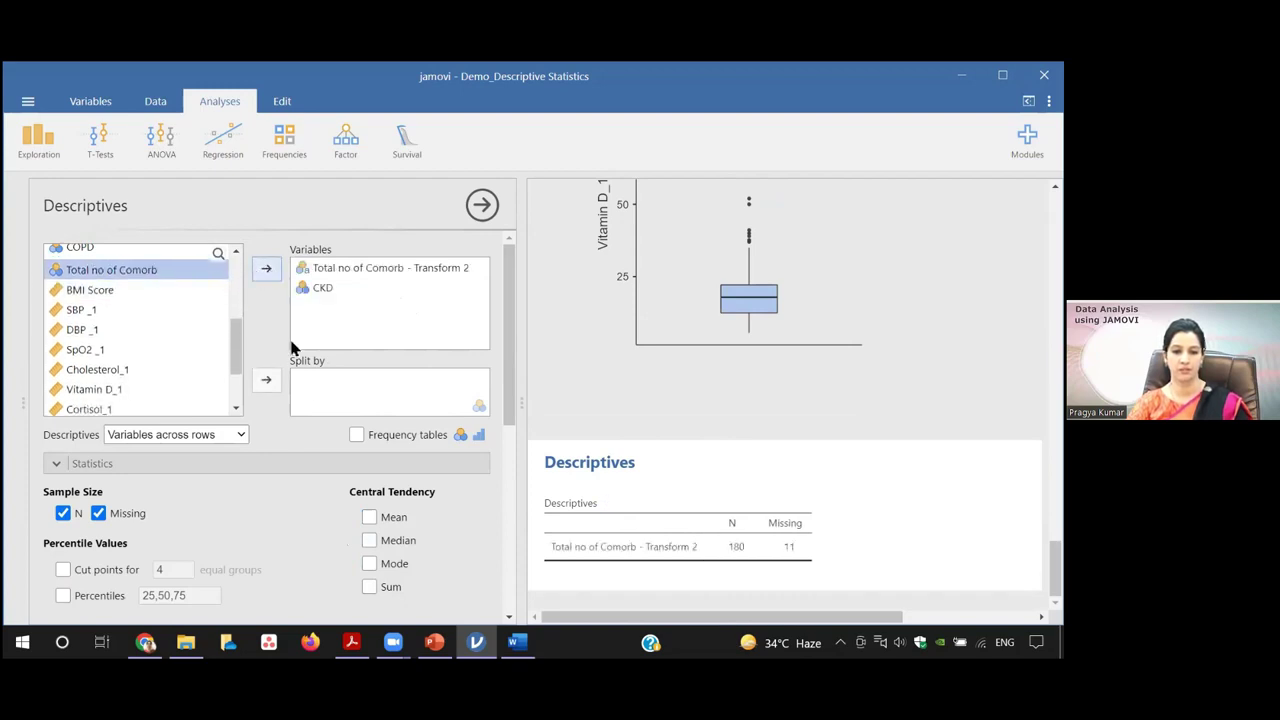
click(355, 435)
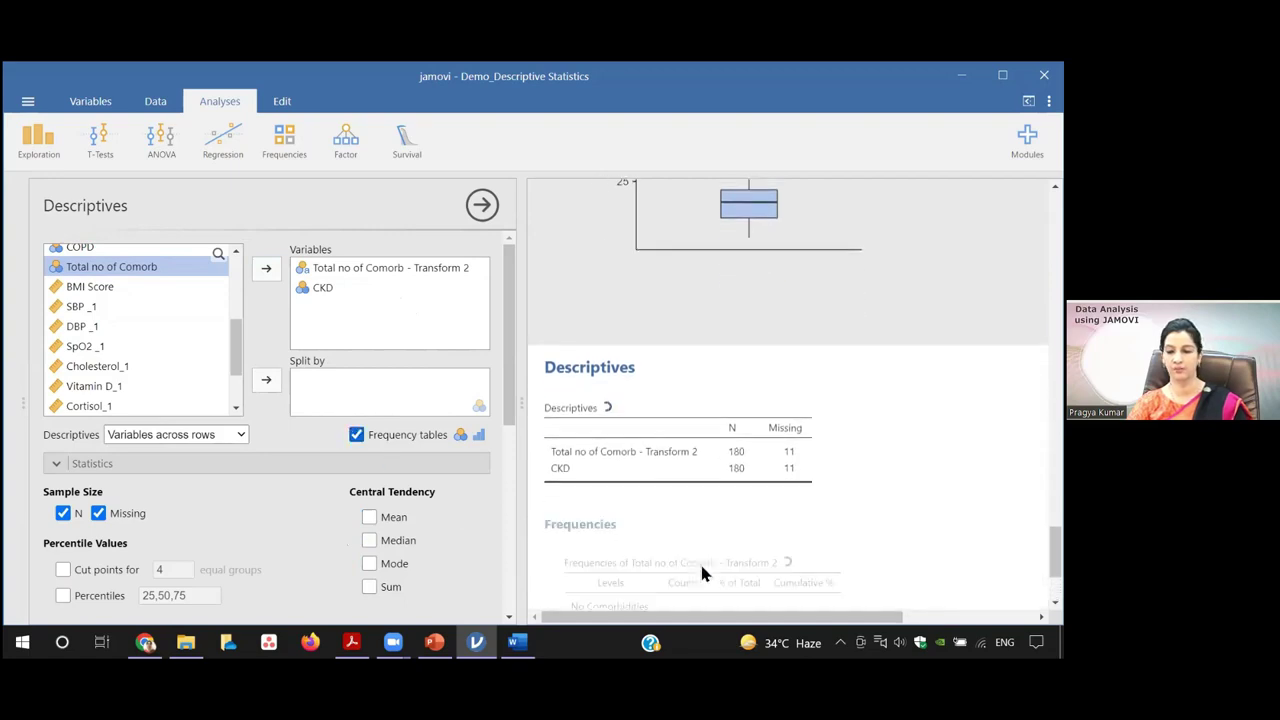
Step: Close the Descriptives options and copy the BMI Score box plot group from the results
drag(1055, 563, 1055, 308)
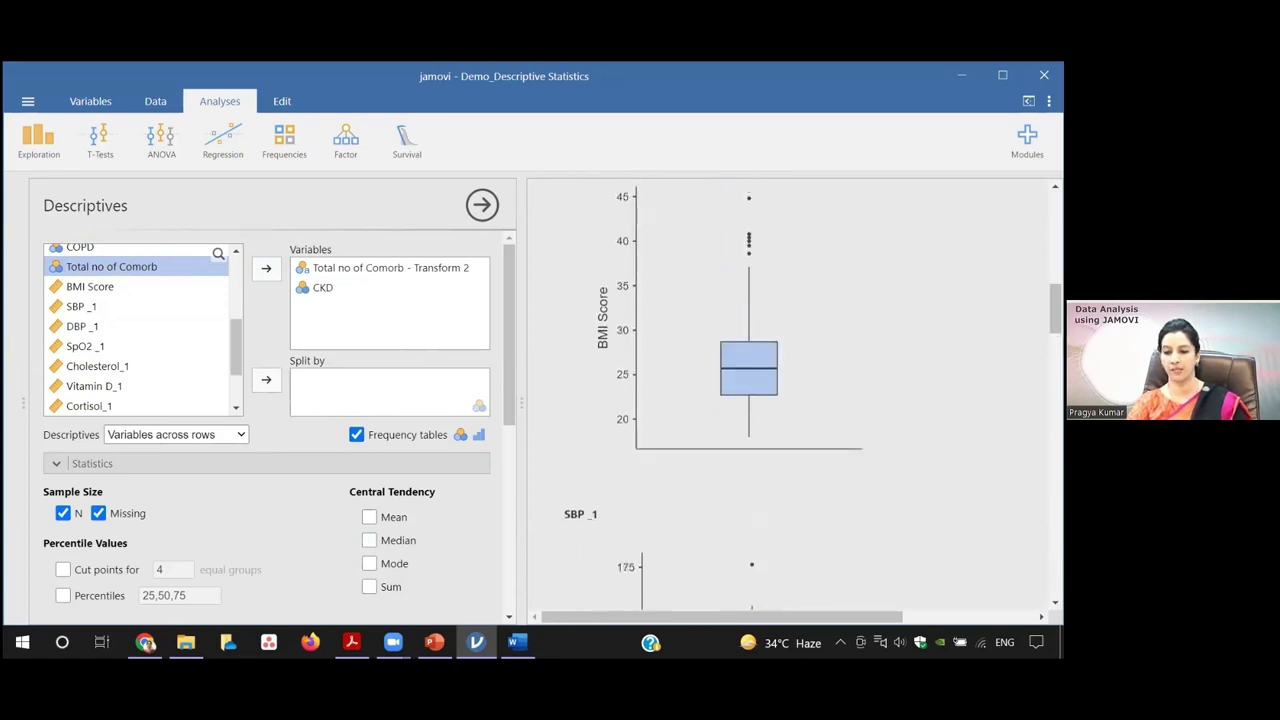
click(482, 205)
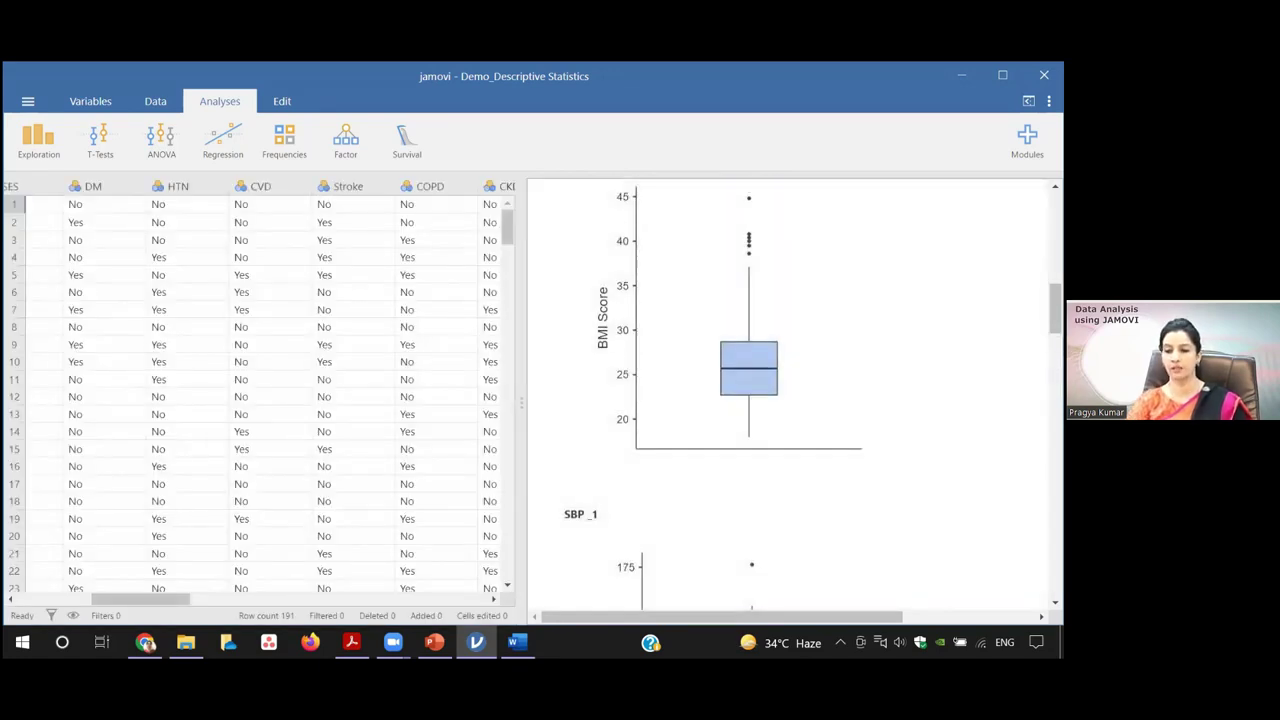
right_click(898, 197)
mouse_move(935, 267)
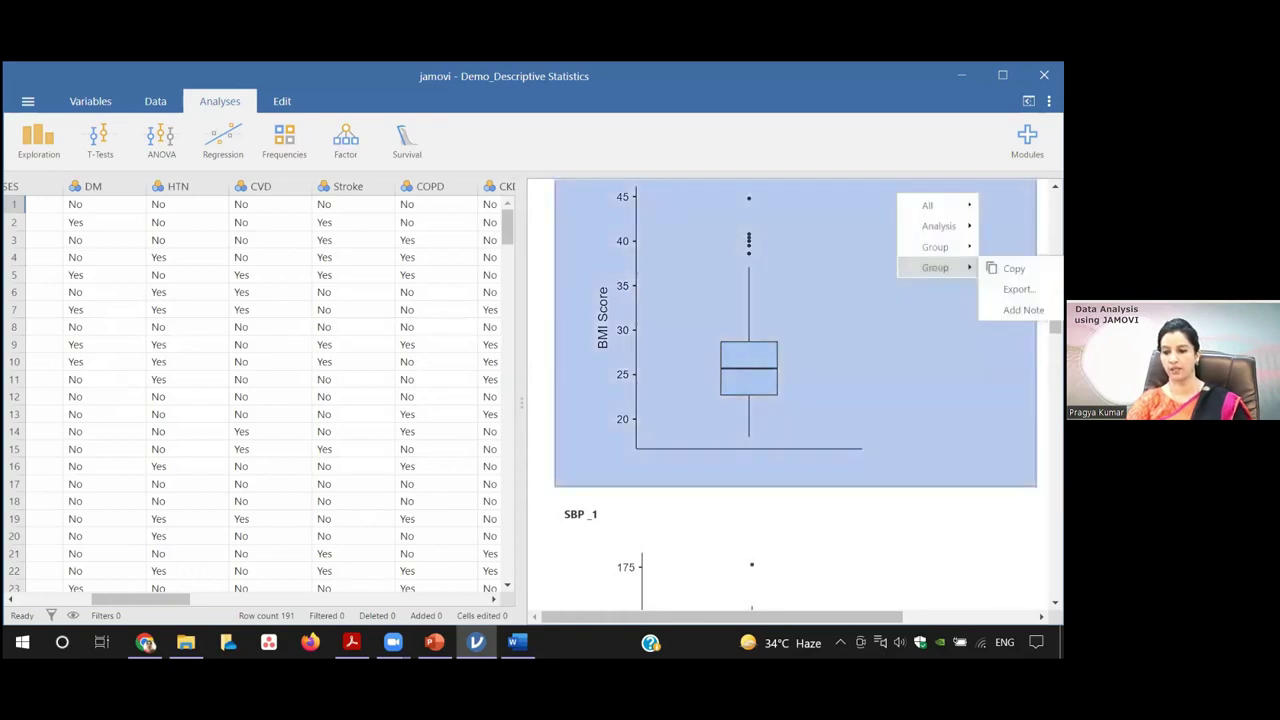
click(1014, 268)
Step: Review the copy and export options for the SBP _1 plot, the first Descriptives analysis and the whole results
right_click(922, 490)
mouse_move(958, 561)
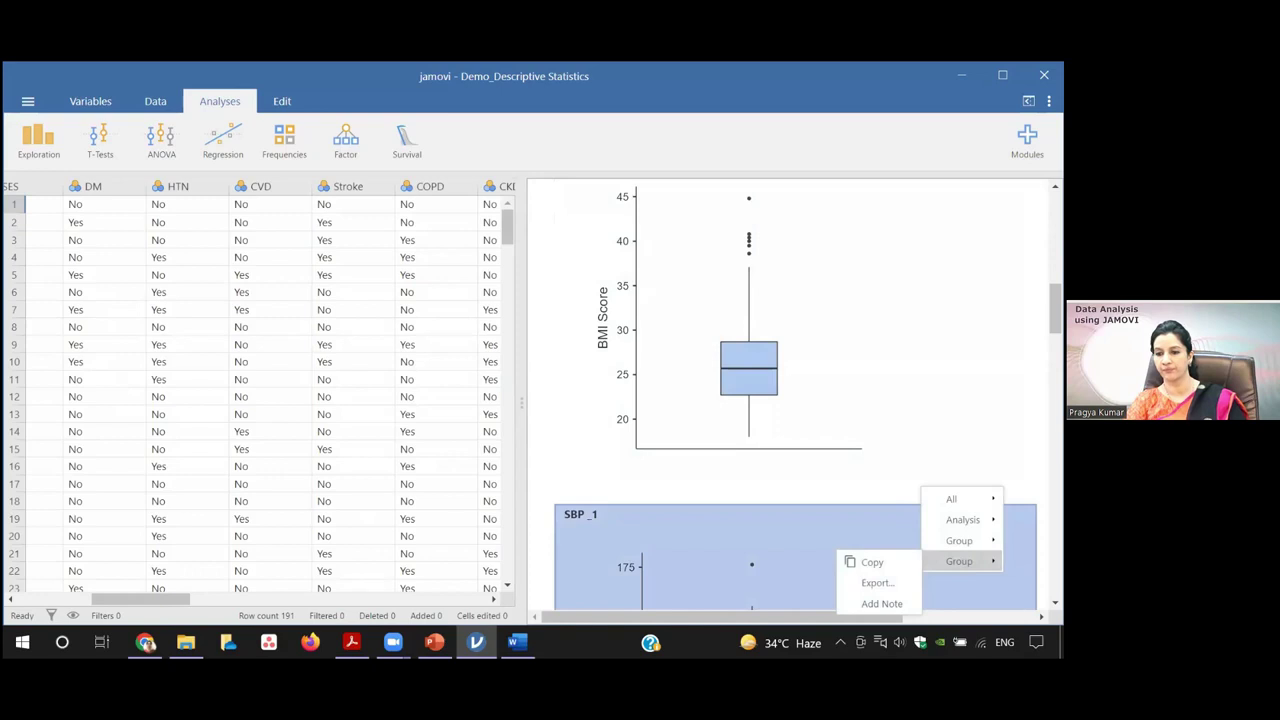
key(Escape)
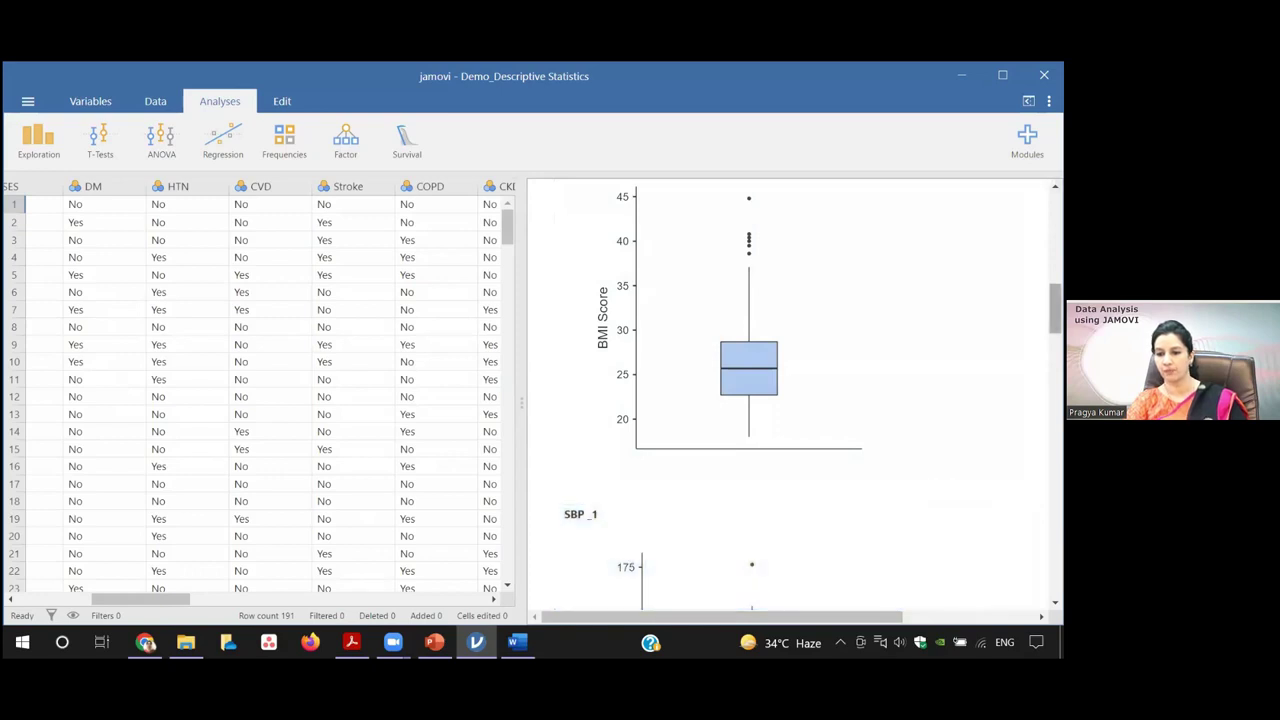
scroll(790, 400, up, 10)
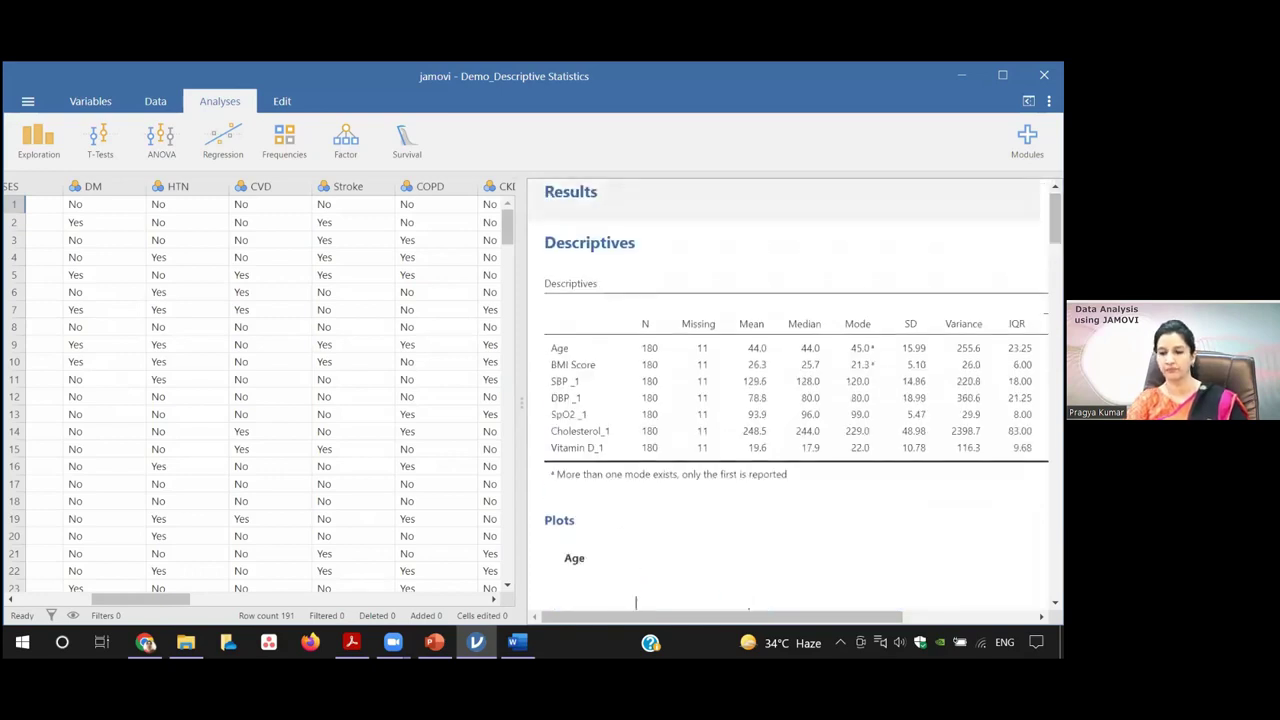
right_click(921, 230)
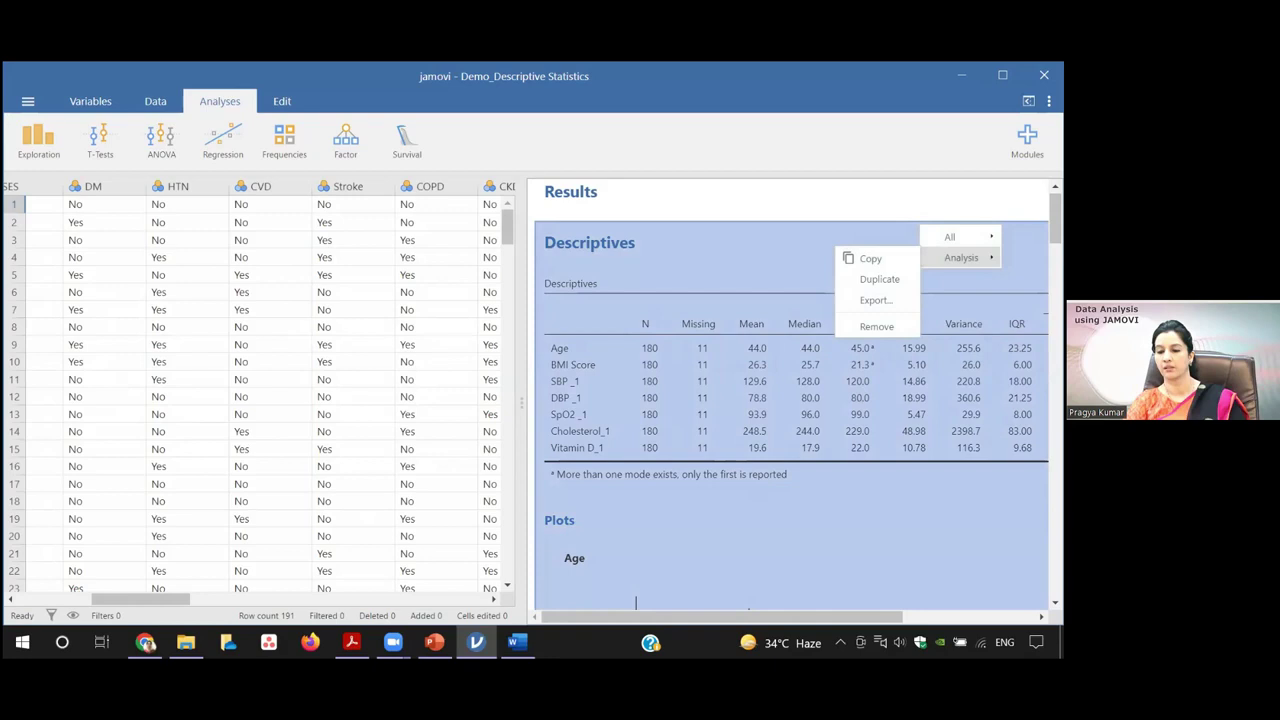
mouse_move(955, 237)
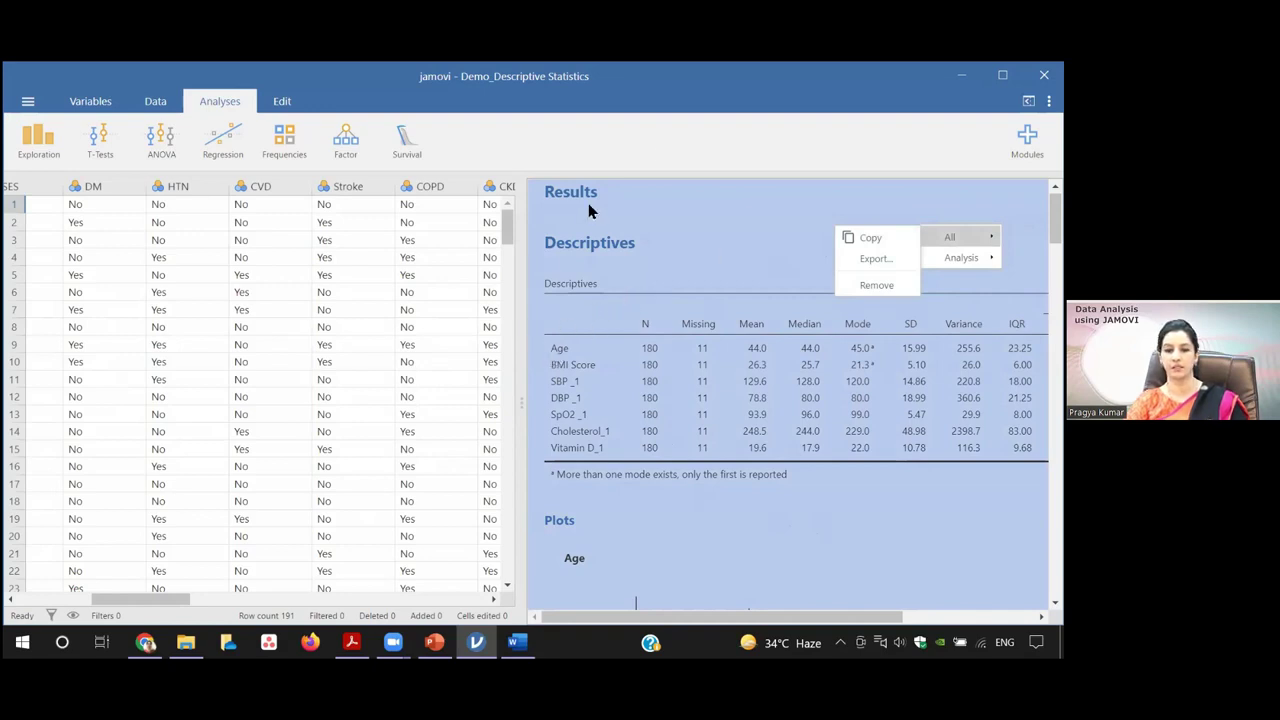
key(Escape)
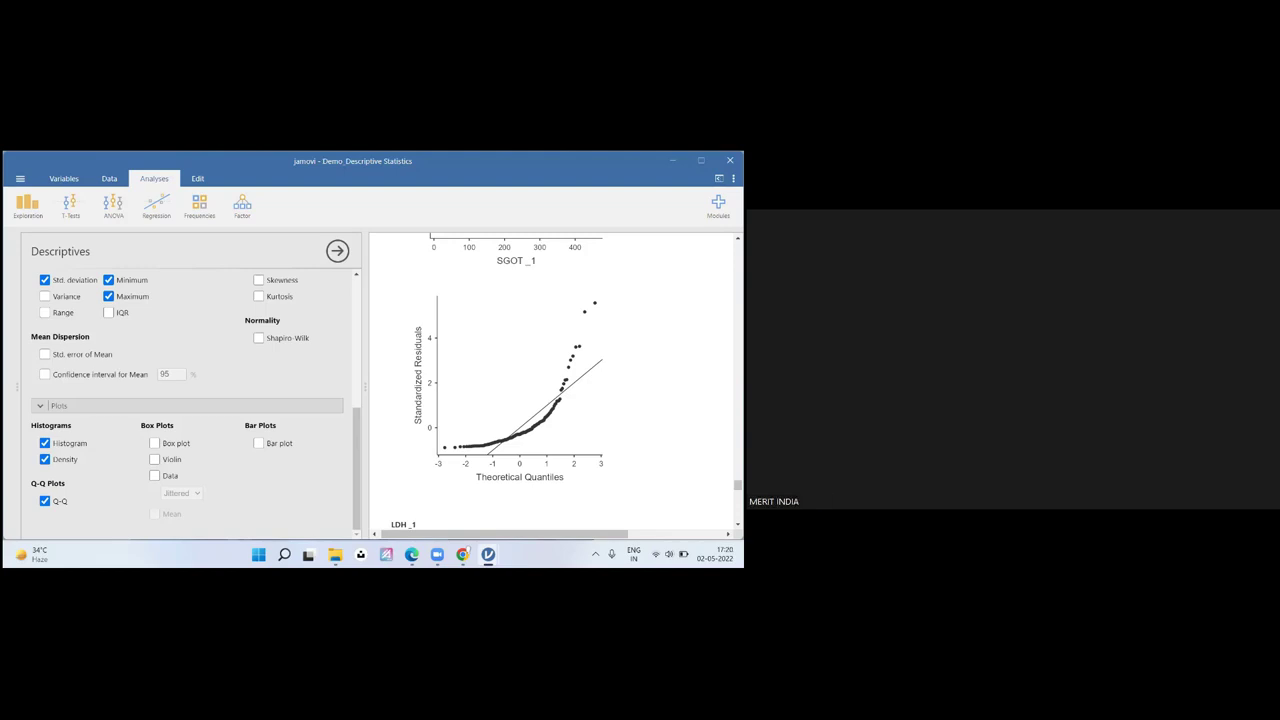
Step: Examine the histograms and Q-Q plots of SGOT _1, LDH _1 and Ferritin _1 for normality
scroll(553, 385, down, 2)
scroll(553, 385, down, 4)
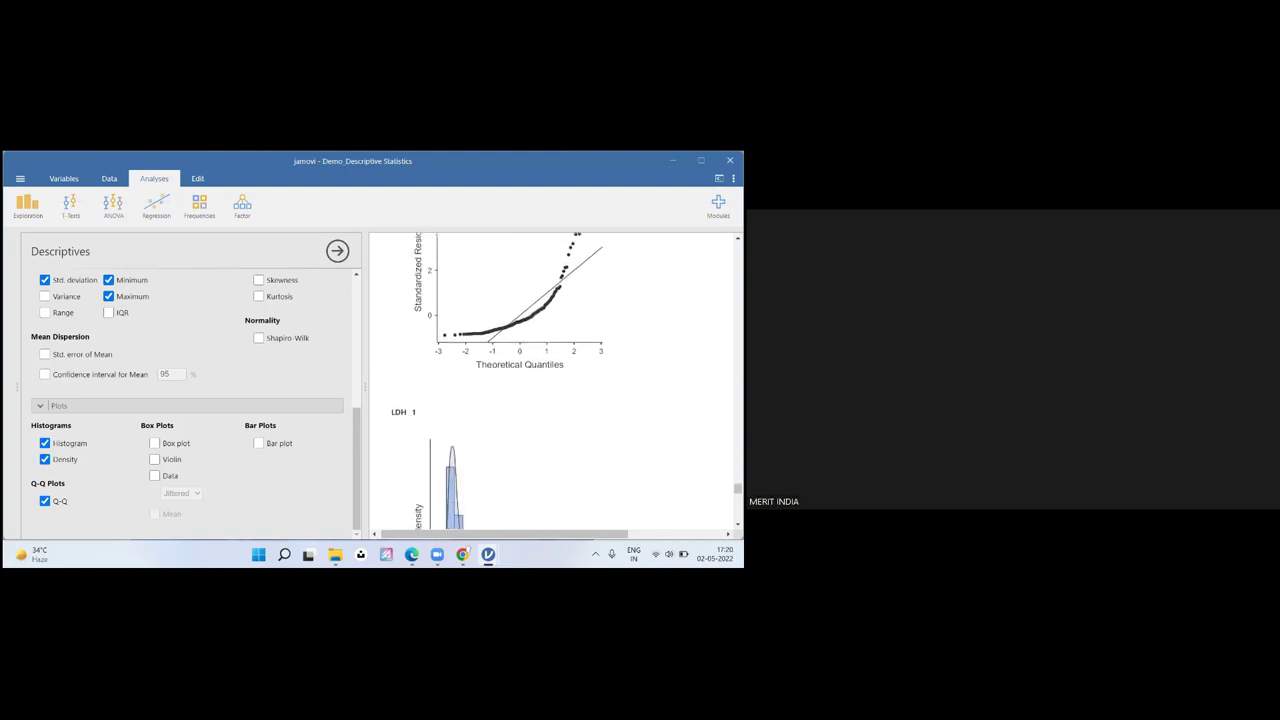
scroll(553, 385, up, 2)
scroll(553, 385, up, 2)
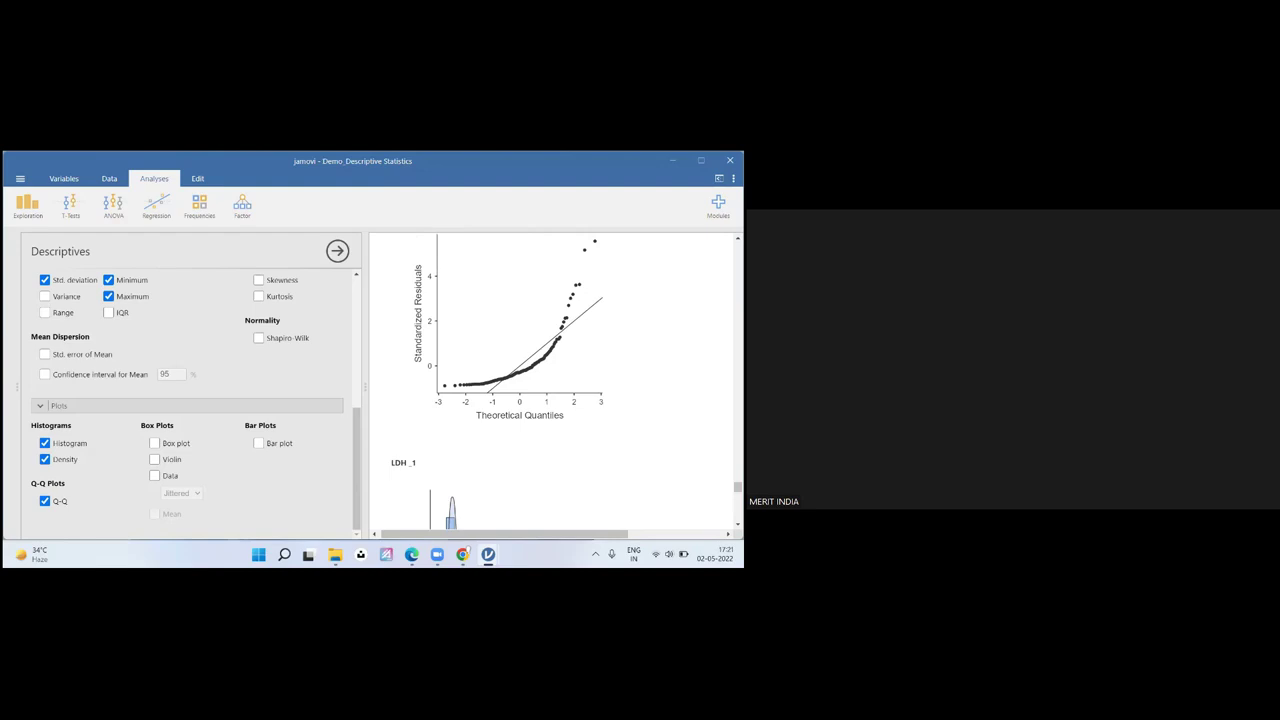
scroll(553, 385, up, 1)
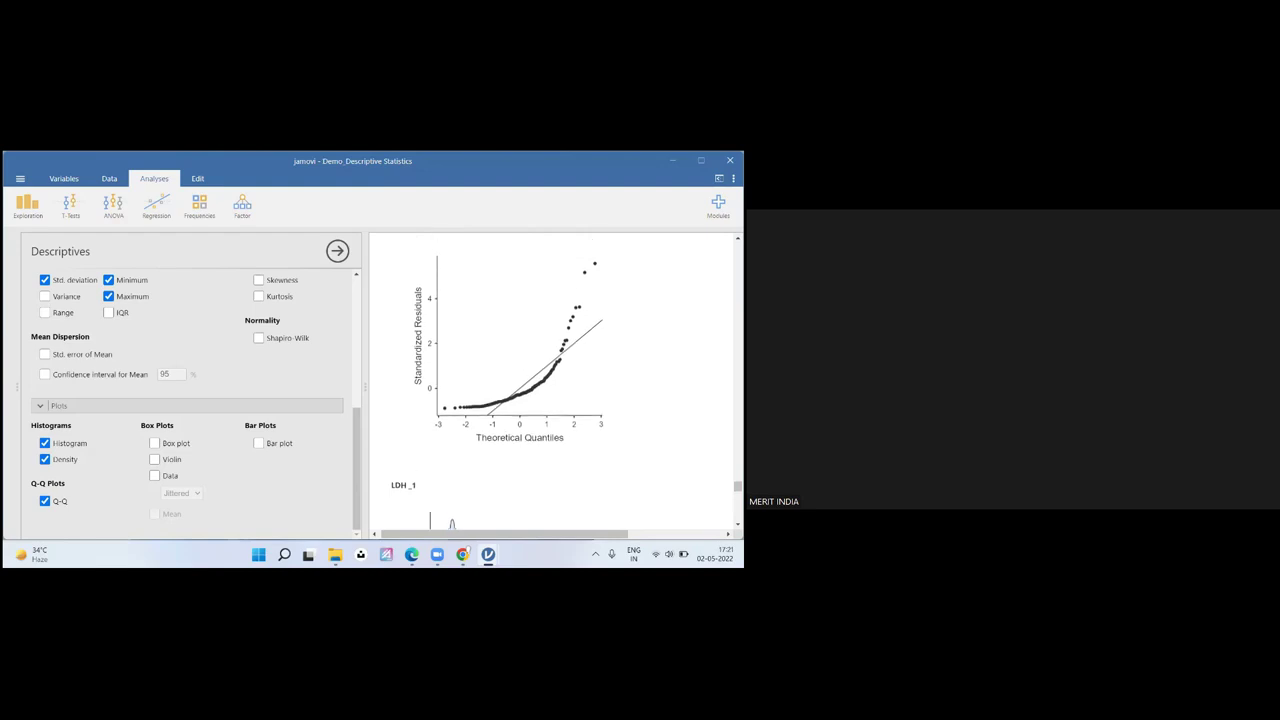
scroll(553, 385, up, 3)
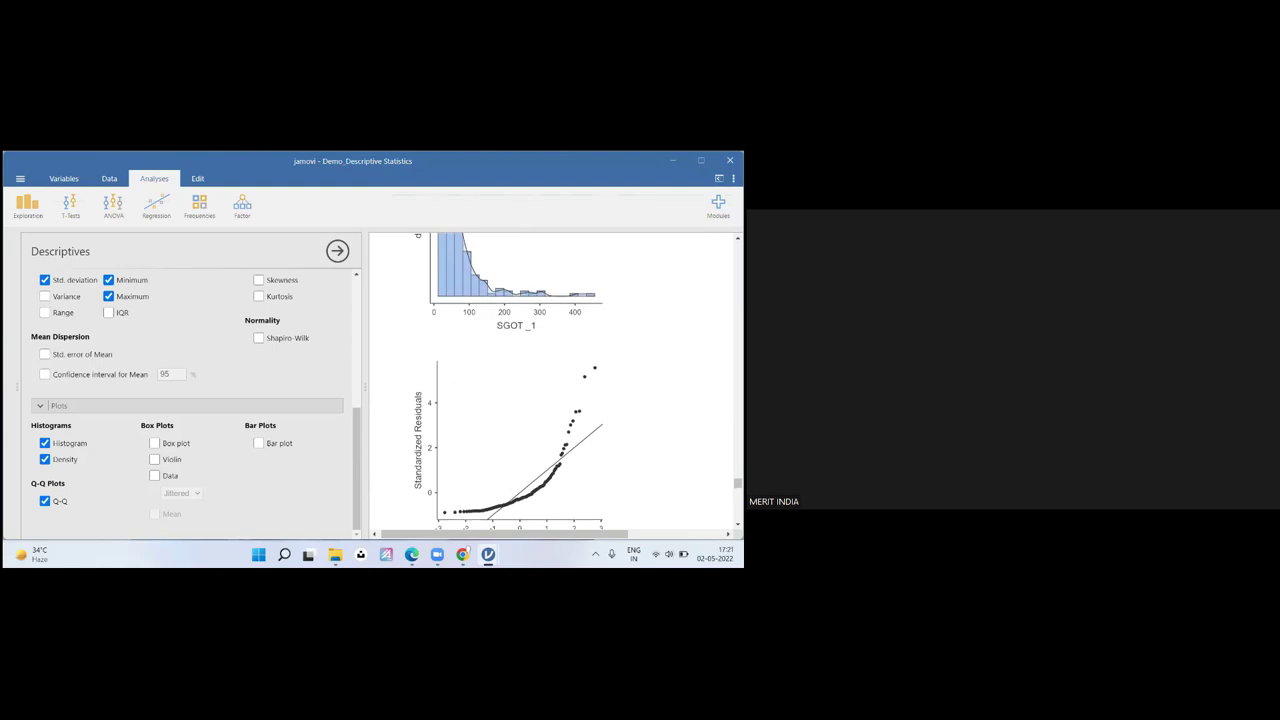
scroll(553, 385, down, 2)
scroll(553, 385, down, 2)
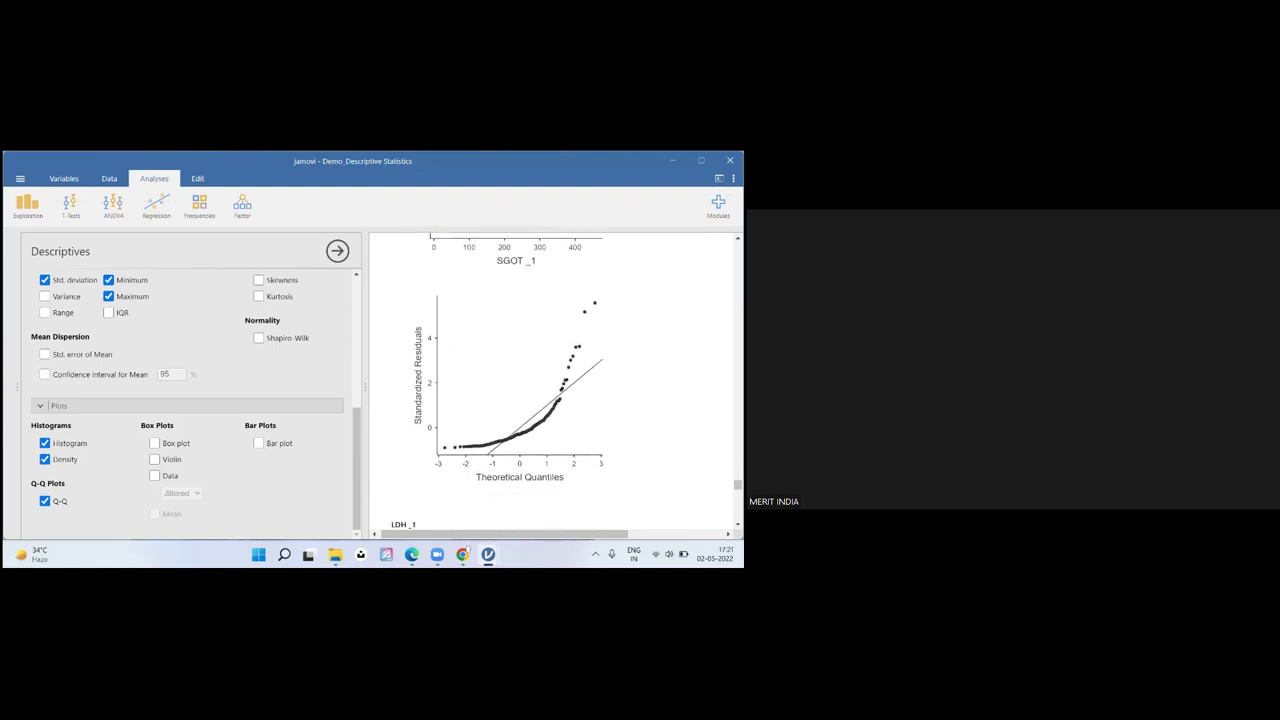
scroll(553, 385, down, 5)
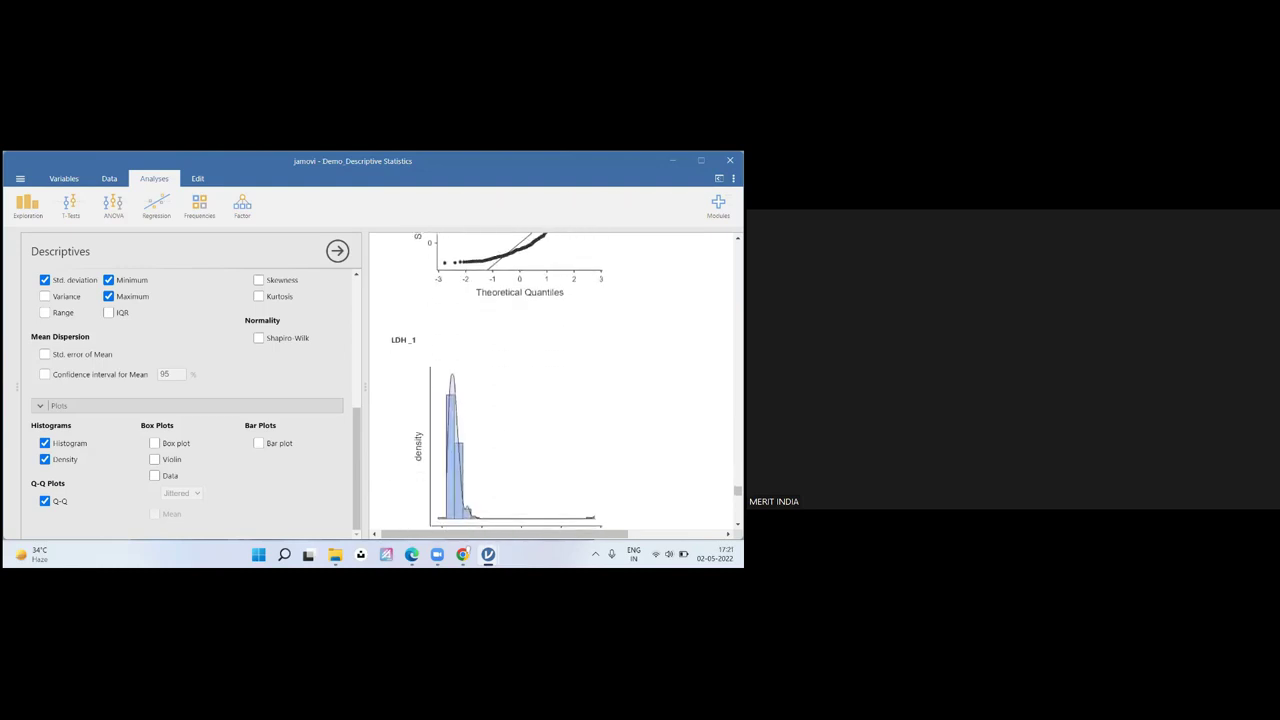
scroll(553, 385, down, 1)
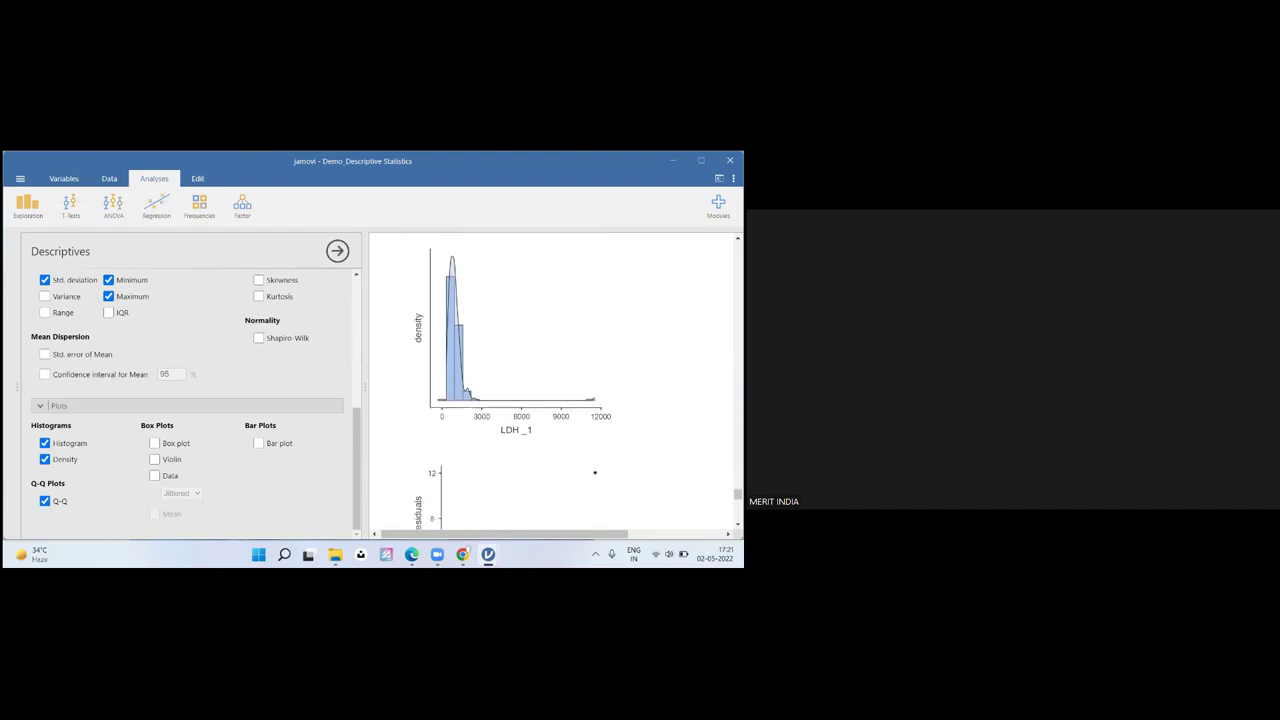
scroll(553, 380, down, 3)
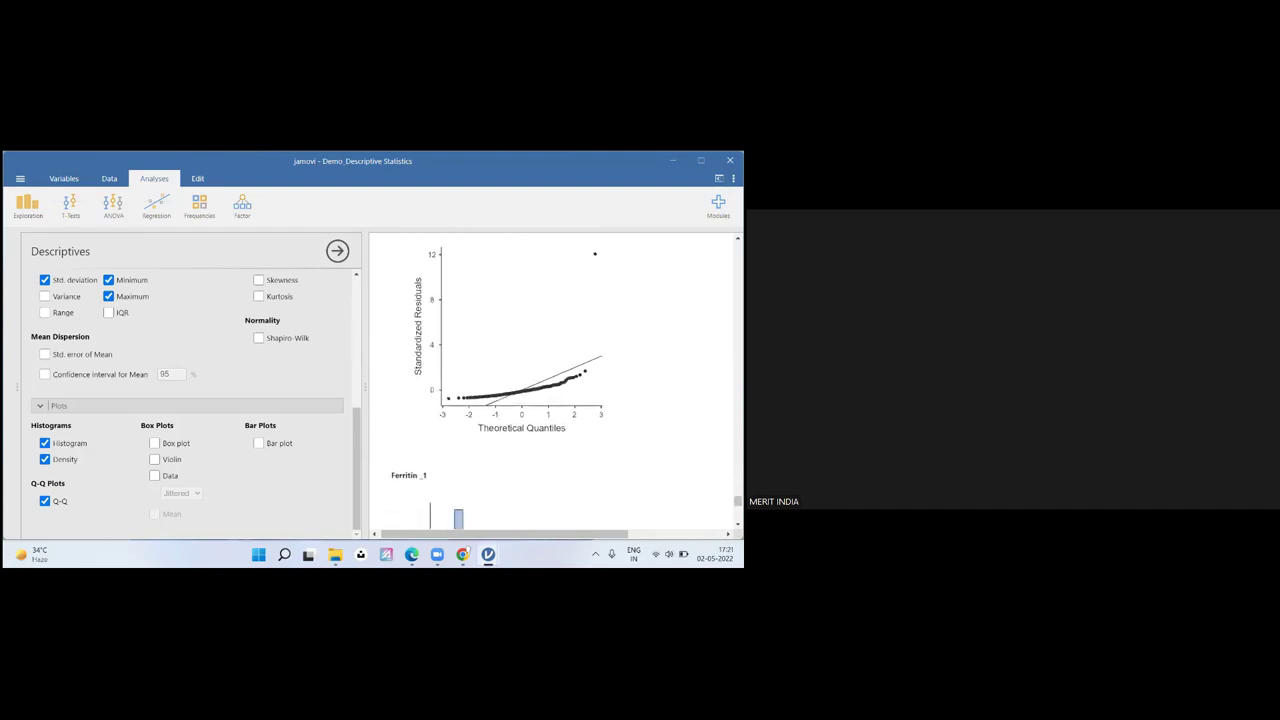
scroll(553, 380, down, 4)
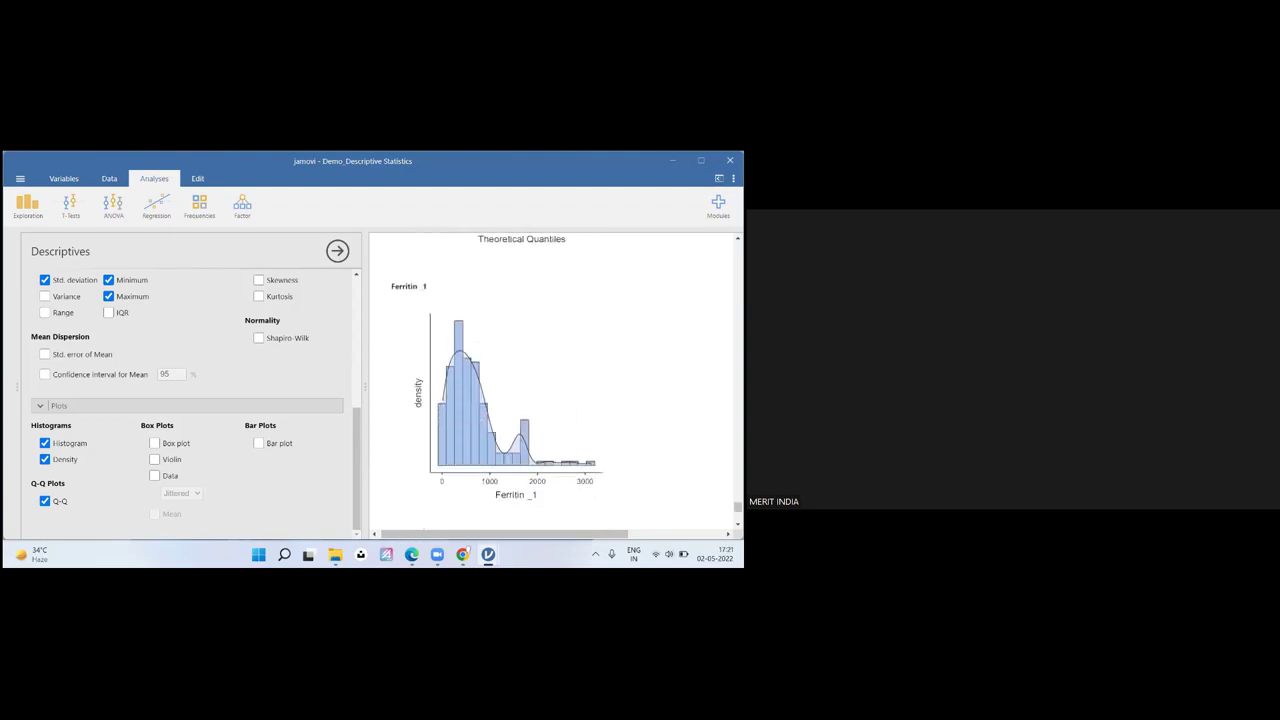
scroll(553, 380, down, 5)
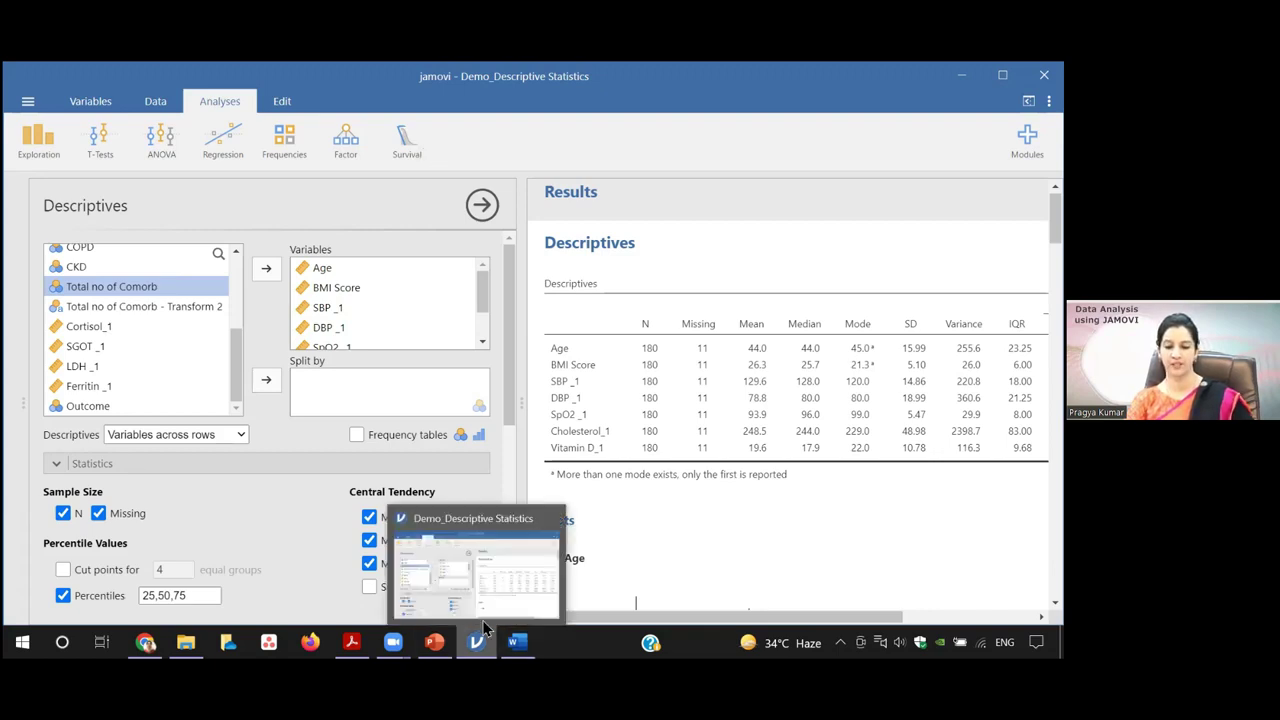
mouse_move(393, 642)
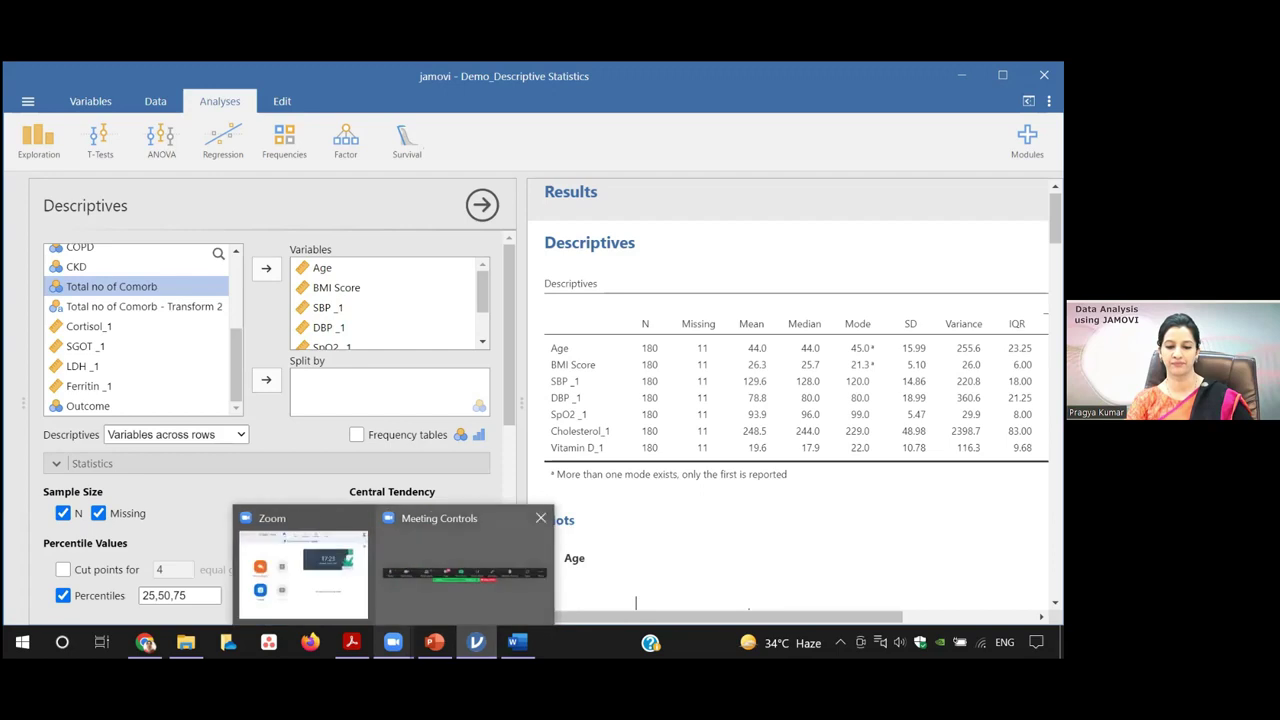